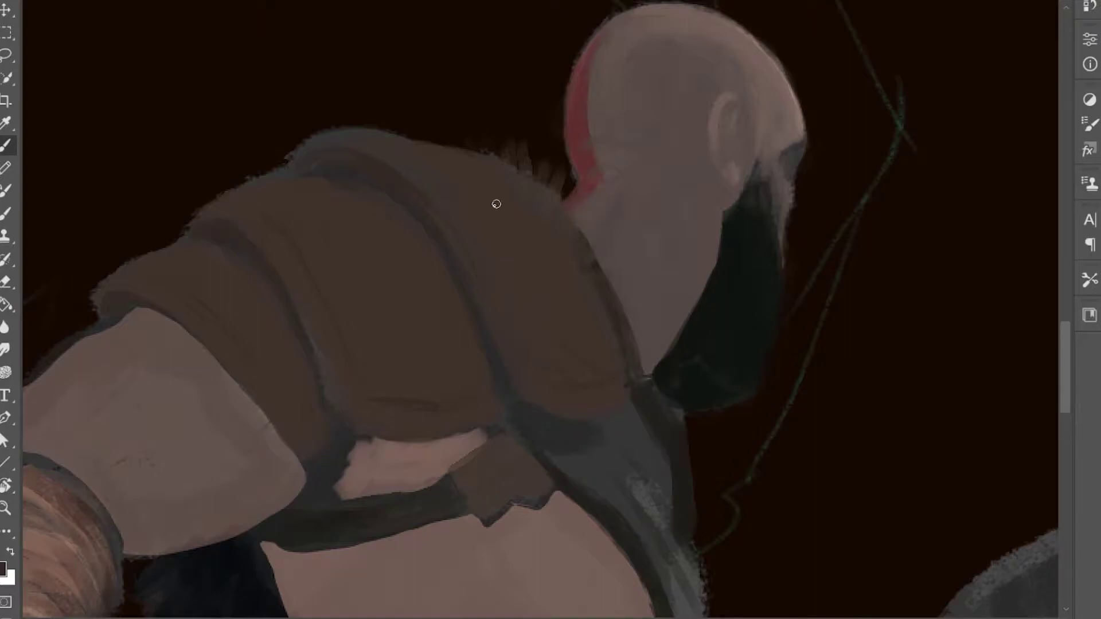
# - Paint a dark crease and faint texture strokes on the brown shoulder garment and soften its furry edge behind the neck
pyautogui.moveTo(431, 265); pyautogui.dragTo(359, 226)
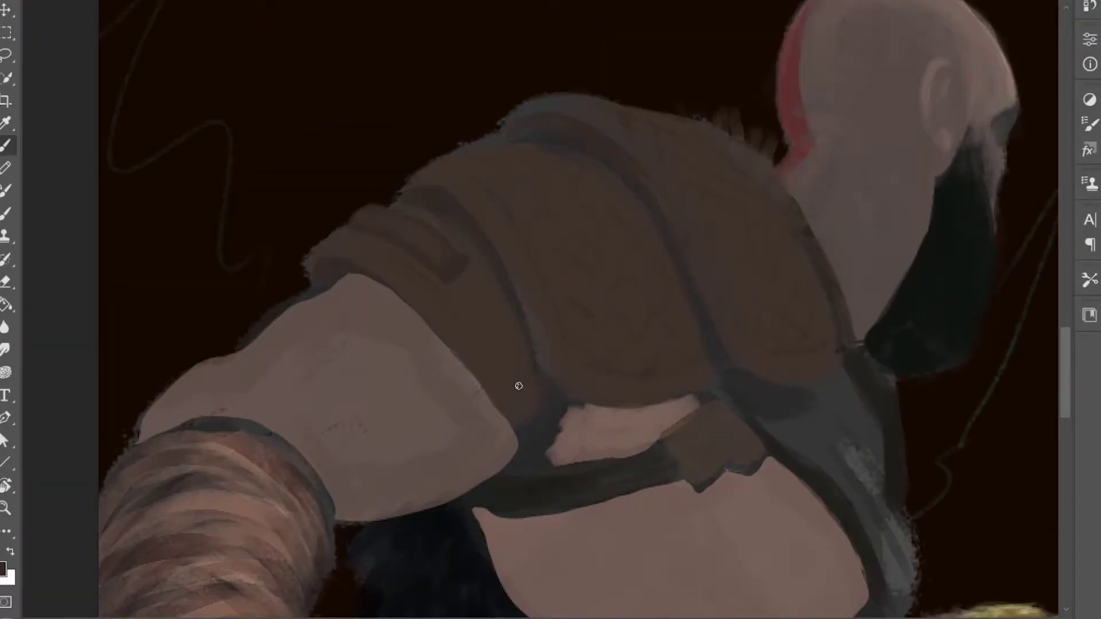
pyautogui.scroll(2, 407, 462)
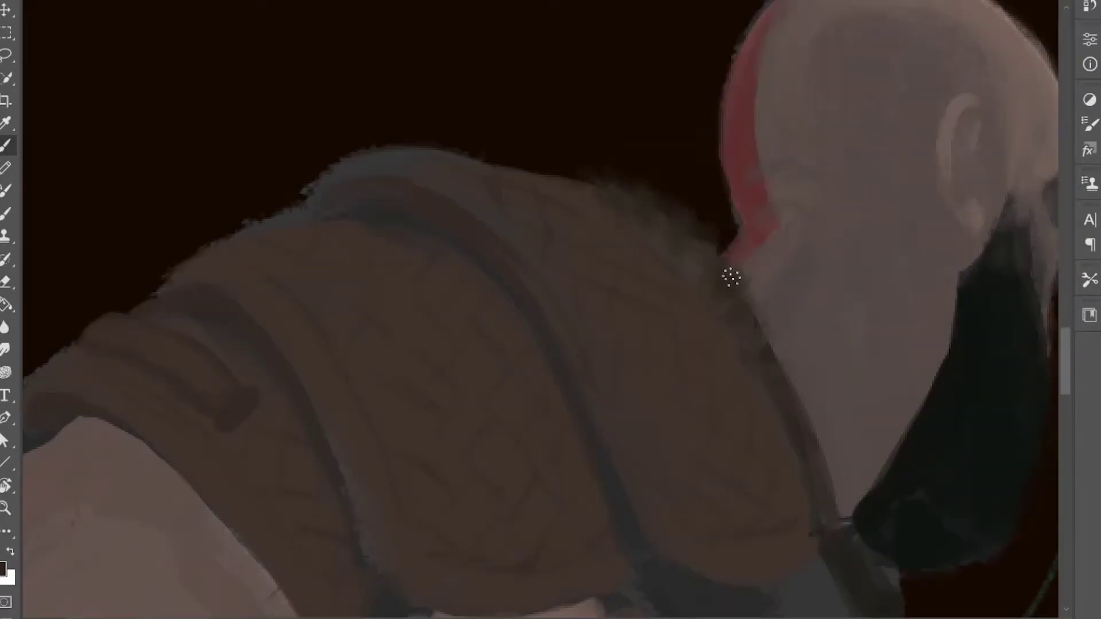
pyautogui.scroll(-4, 853, 560)
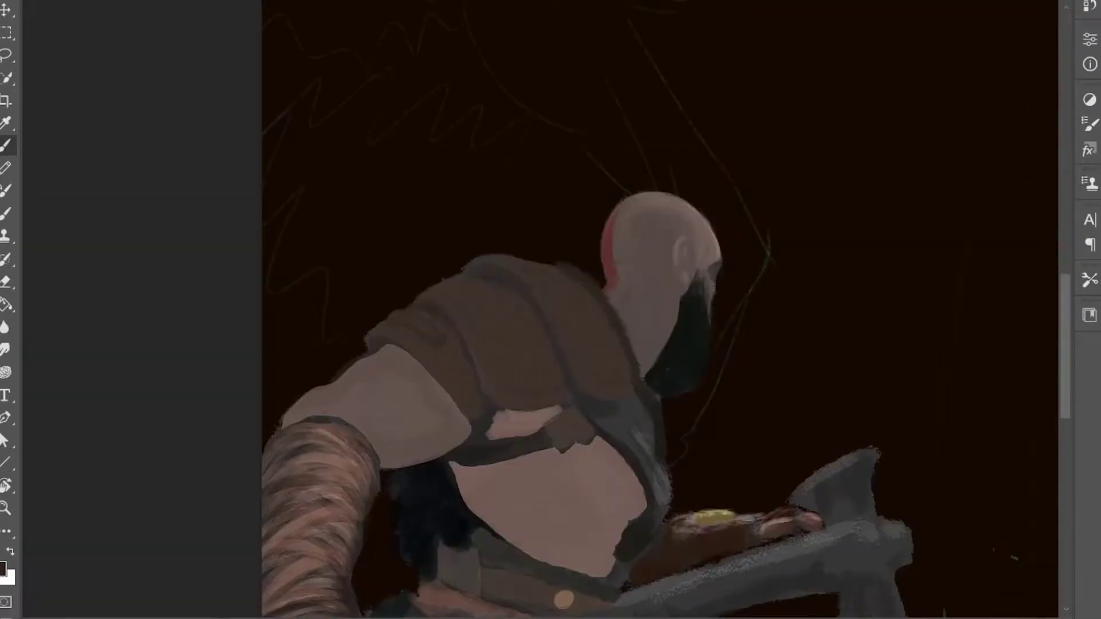
# - Paint the long axe handle in reddish brown from the warrior's fist up to the axe head
pyautogui.scroll(2, 676, 394)
pyautogui.scroll(-2, 674, 394)
pyautogui.scroll(-2, 674, 393)
pyautogui.scroll(2, 401, 370)
pyautogui.moveTo(422, 306)
pyautogui.mouseDown()
pyautogui.moveTo(509, 305)
pyautogui.moveTo(969, 169)
pyautogui.mouseUp()
pyautogui.moveTo(897, 219)
pyautogui.mouseDown()
pyautogui.moveTo(422, 318)
pyautogui.moveTo(422, 332)
pyautogui.moveTo(464, 292)
pyautogui.moveTo(556, 308)
pyautogui.mouseUp()
pyautogui.keyDown('alt'); pyautogui.click(423, 332); pyautogui.keyUp('alt')
pyautogui.moveTo(417, 332)
pyautogui.mouseDown()
pyautogui.moveTo(765, 245)
pyautogui.moveTo(860, 187)
pyautogui.mouseUp()
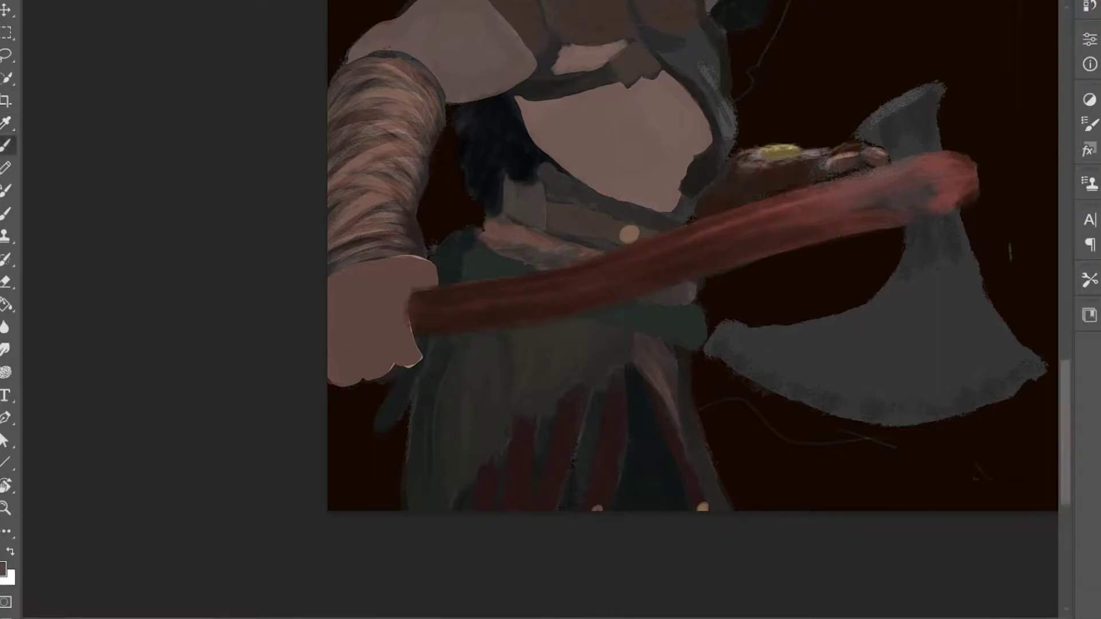
# - Add grey metal stripes along the lower end of the axe handle beside the fist
pyautogui.hotkey('ctrl', '+')
pyautogui.hotkey('ctrl', '+')
pyautogui.hotkey('ctrl', '+')
pyautogui.hotkey('ctrl', '-')
pyautogui.hotkey('ctrl', '-')
pyautogui.hotkey('ctrl', '-')
pyautogui.moveTo(412, 314); pyautogui.dragTo(485, 307)
pyautogui.moveTo(414, 335); pyautogui.dragTo(484, 328)
# - Paint a grey metal plate with engraved ring details over the upper handle where it meets the axe head
pyautogui.hscroll(5, 575, 245)
pyautogui.scroll(1, 575, 244)
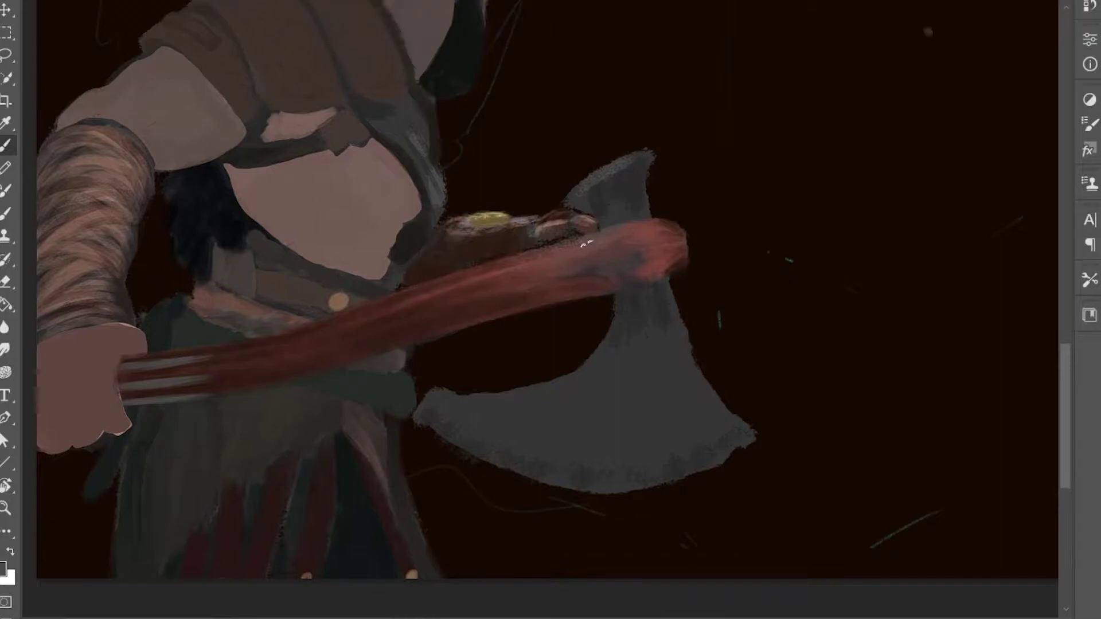
pyautogui.moveTo(444, 292)
pyautogui.mouseDown()
pyautogui.moveTo(621, 282)
pyautogui.moveTo(579, 260)
pyautogui.moveTo(448, 286)
pyautogui.moveTo(616, 270)
pyautogui.mouseUp()
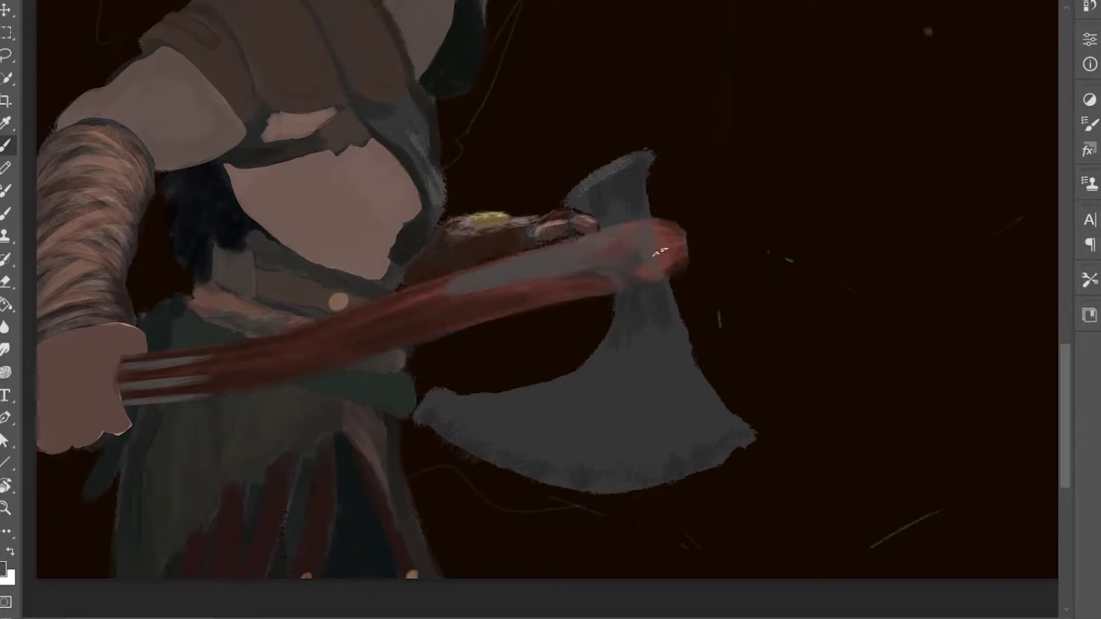
pyautogui.scroll(2, 739, 401)
pyautogui.hscroll(2, 739, 401)
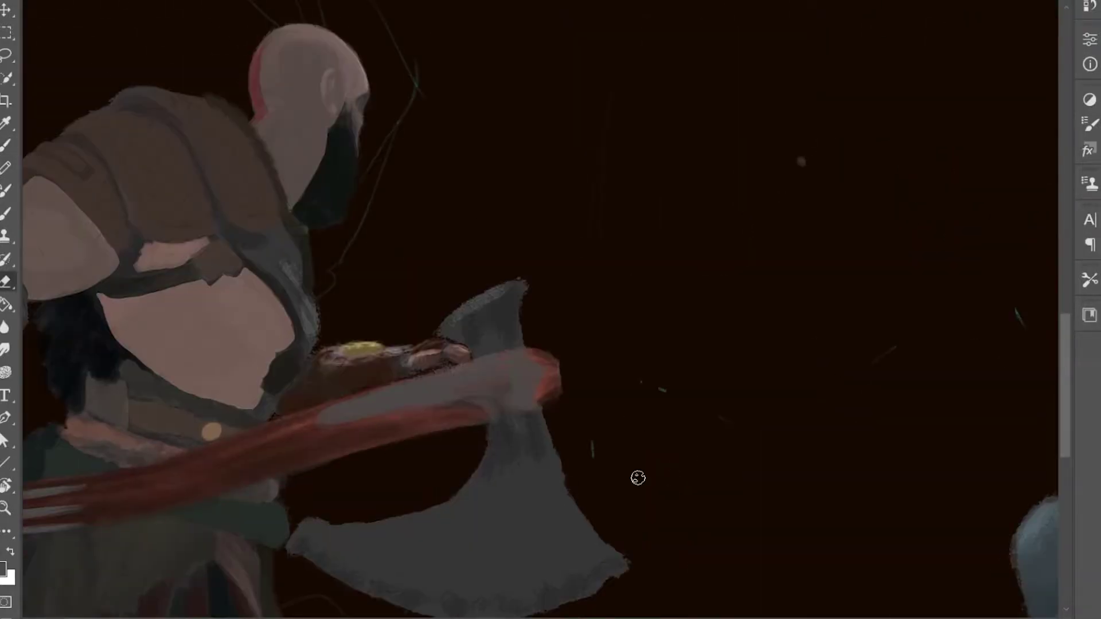
pyautogui.hotkey('ctrl', 'z')
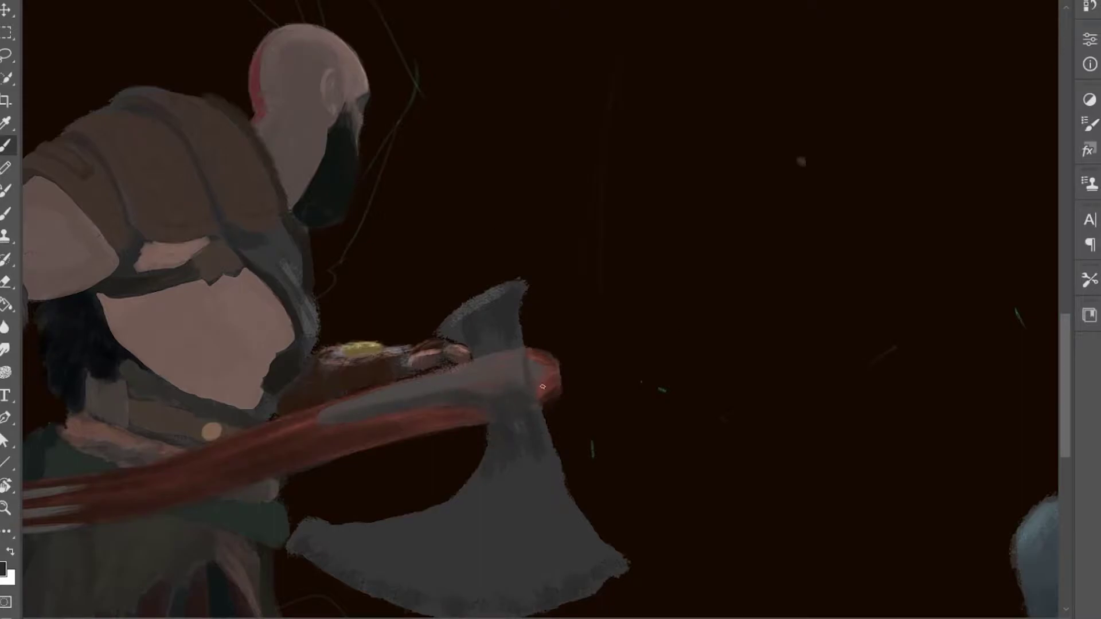
pyautogui.keyDown('alt'); pyautogui.click(466, 377); pyautogui.keyUp('alt')
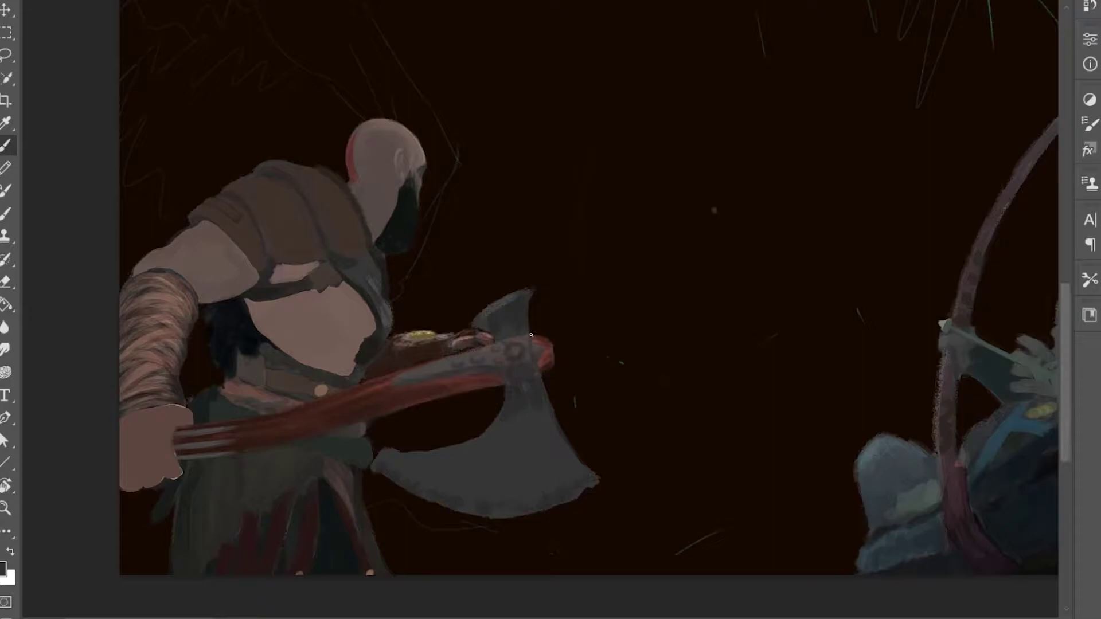
# - Cover the bare skin patch between the shoulder garment and chest strap with grey, and darken the chest's edge
pyautogui.scroll(5, 544, 568)
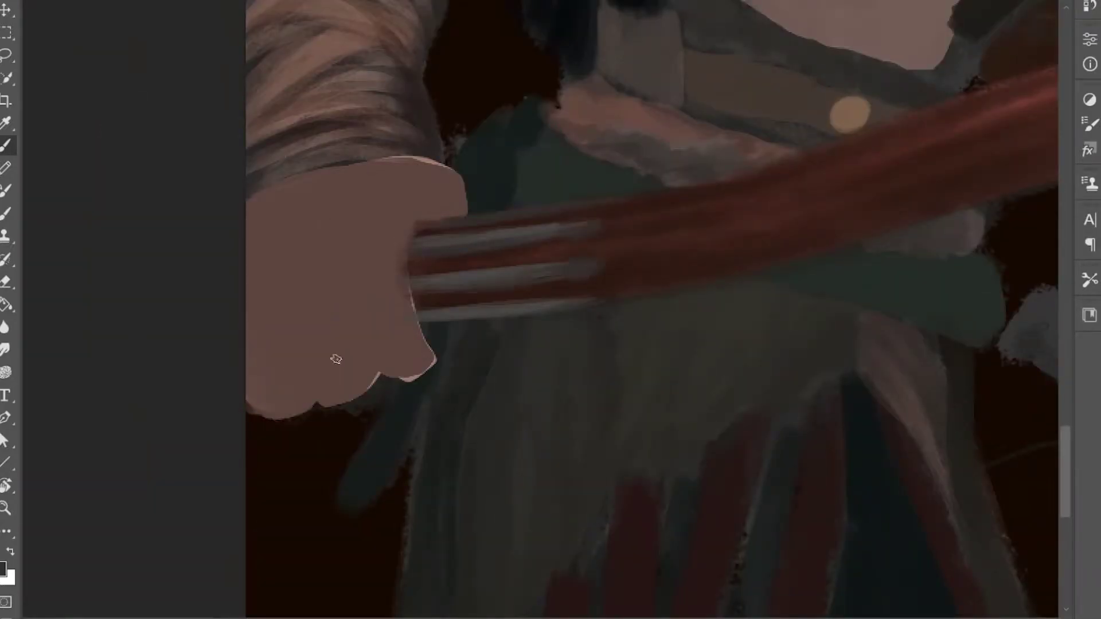
pyautogui.scroll(-5, 801, 258)
pyautogui.scroll(3, 631, 286)
pyautogui.scroll(-3, 492, 377)
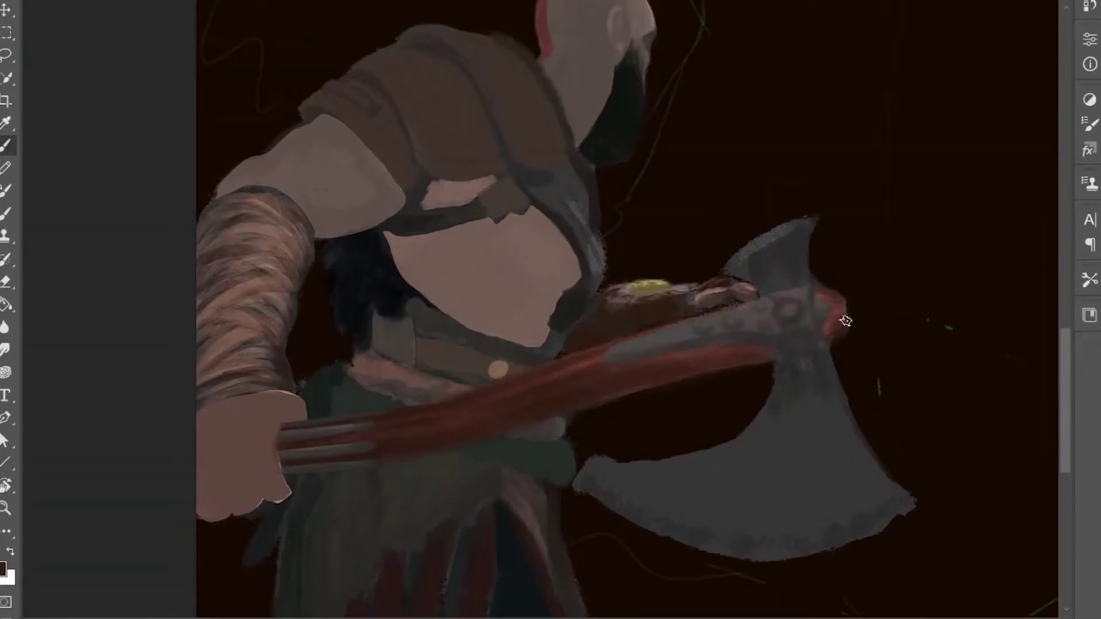
pyautogui.moveTo(530, 258); pyautogui.dragTo(547, 248)
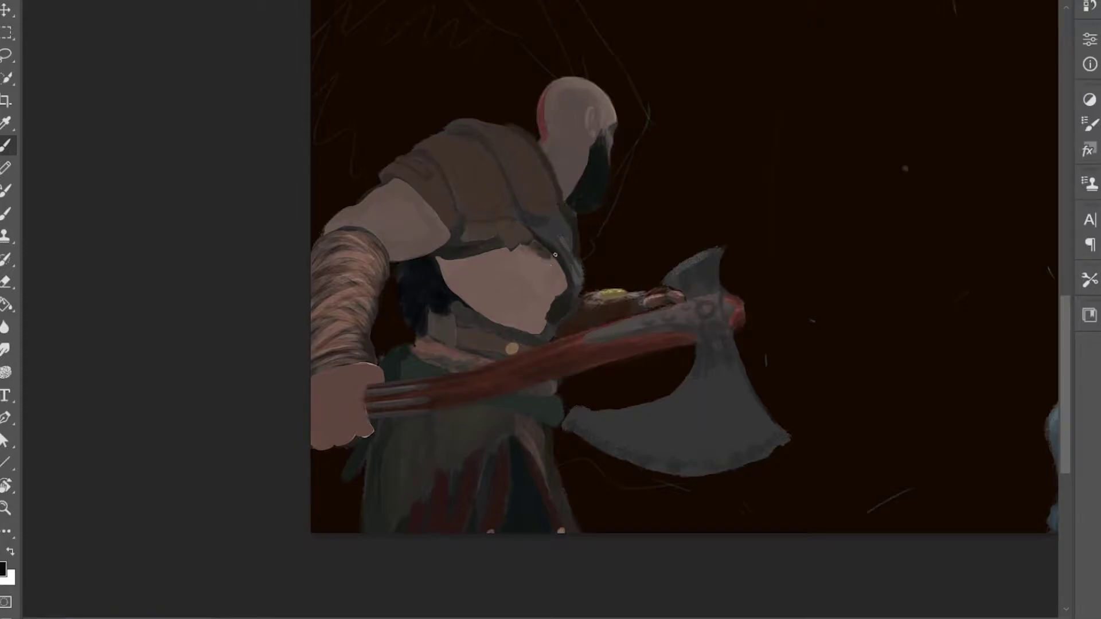
pyautogui.scroll(2, 540, 305)
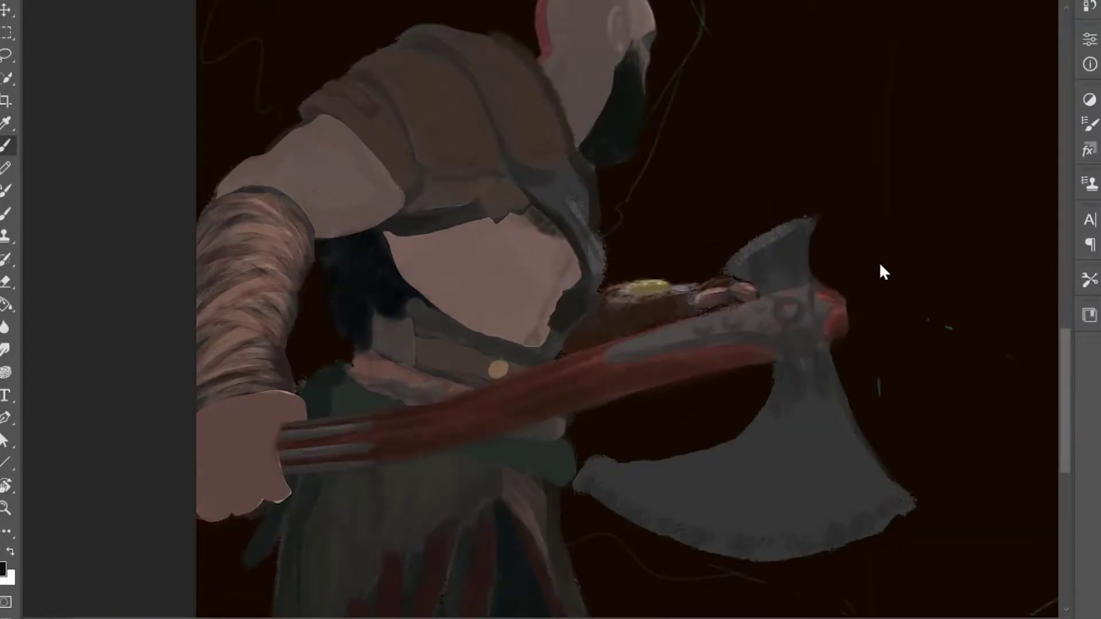
# - Shade the chest and ribs with muscle strokes and add a dark textured patch beneath the sash
pyautogui.moveTo(401, 243)
pyautogui.mouseDown()
pyautogui.moveTo(516, 216)
pyautogui.moveTo(548, 238)
pyautogui.mouseUp()
pyautogui.moveTo(553, 302)
pyautogui.mouseDown()
pyautogui.moveTo(450, 355)
pyautogui.moveTo(539, 318)
pyautogui.mouseUp()
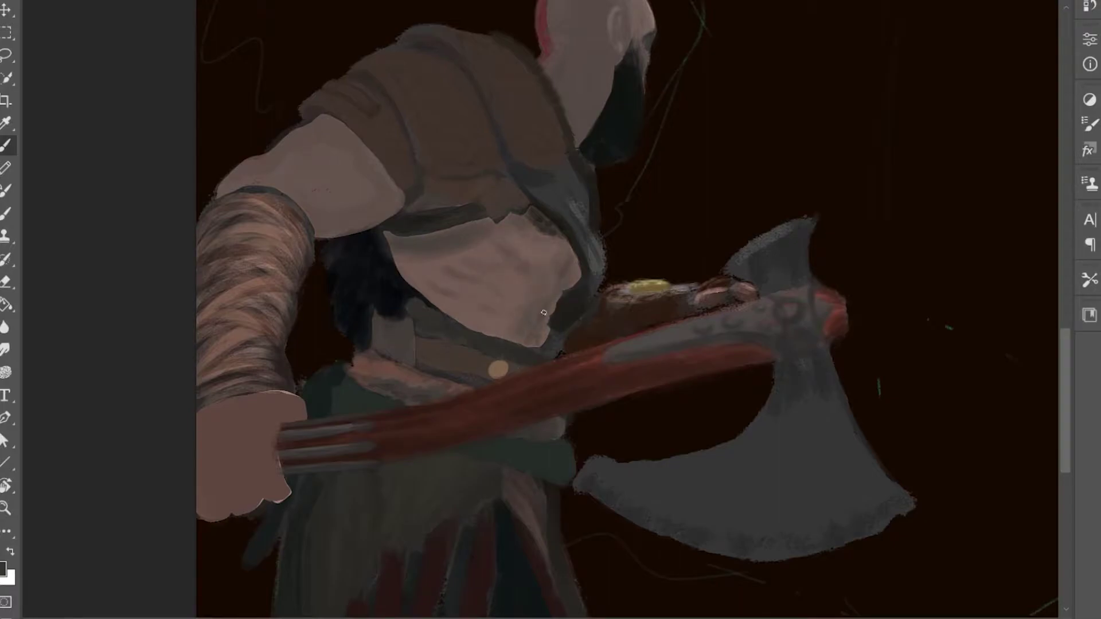
pyautogui.moveTo(564, 244); pyautogui.dragTo(550, 243)
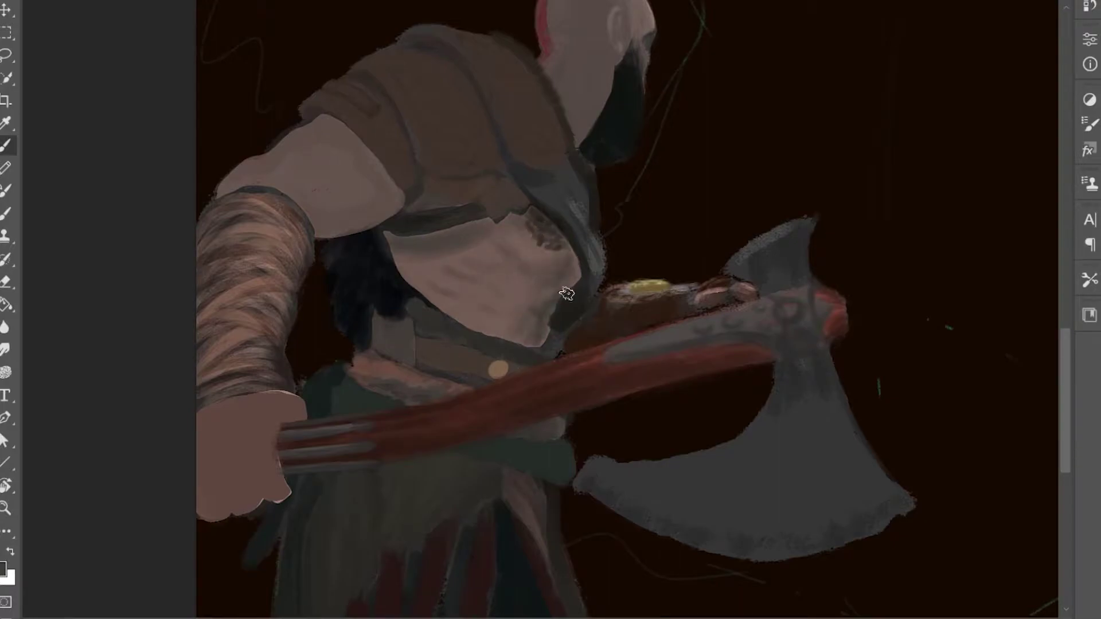
# - Paint a pale band at the wrist below the arm wraps and start shading the hand with sampled skin tones
pyautogui.moveTo(576, 332); pyautogui.dragTo(675, 209)
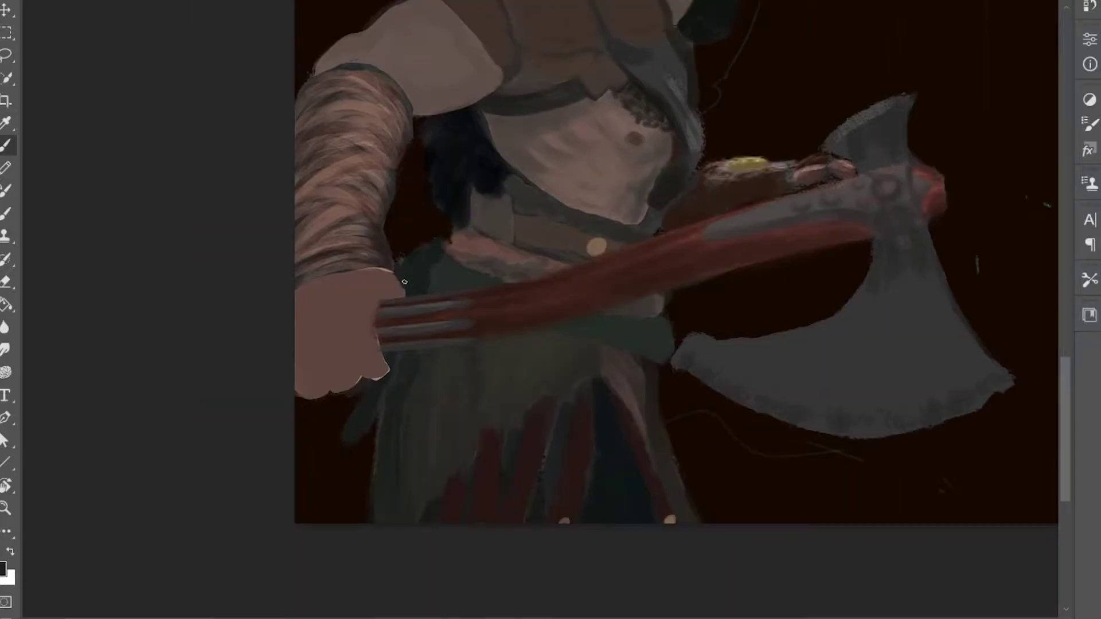
pyautogui.moveTo(358, 287)
pyautogui.mouseDown()
pyautogui.moveTo(396, 249)
pyautogui.moveTo(394, 265)
pyautogui.moveTo(296, 281)
pyautogui.mouseUp()
pyautogui.keyDown('alt'); pyautogui.click(364, 252); pyautogui.keyUp('alt')
pyautogui.keyDown('alt'); pyautogui.click(372, 315); pyautogui.keyUp('alt')
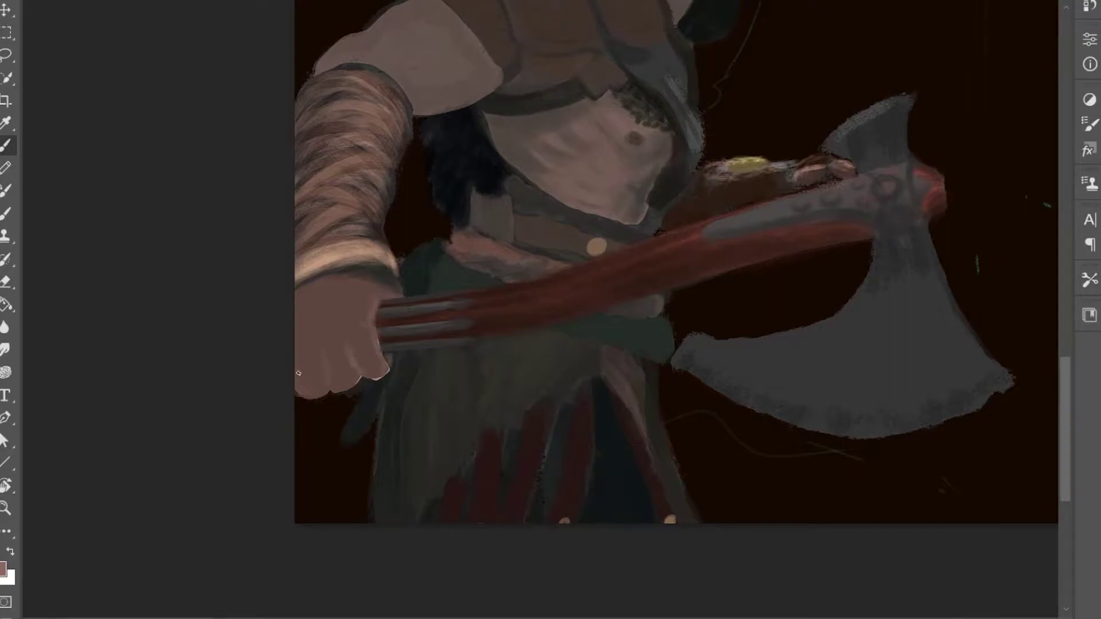
# - Separate the fingers with dark lines and clean up the hand's outline using sampled colours and the Eraser
pyautogui.keyDown('alt'); pyautogui.click(371, 381); pyautogui.keyUp('alt')
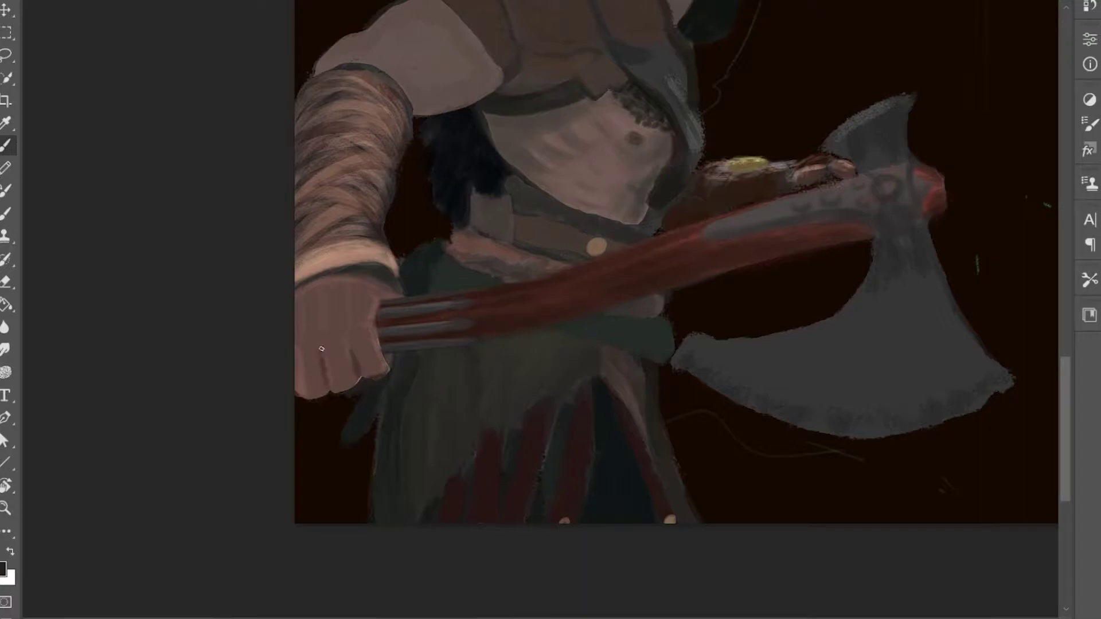
pyautogui.keyDown('alt'); pyautogui.click(387, 334); pyautogui.keyUp('alt')
pyautogui.keyDown('alt'); pyautogui.click(319, 405); pyautogui.keyUp('alt')
pyautogui.press('e')
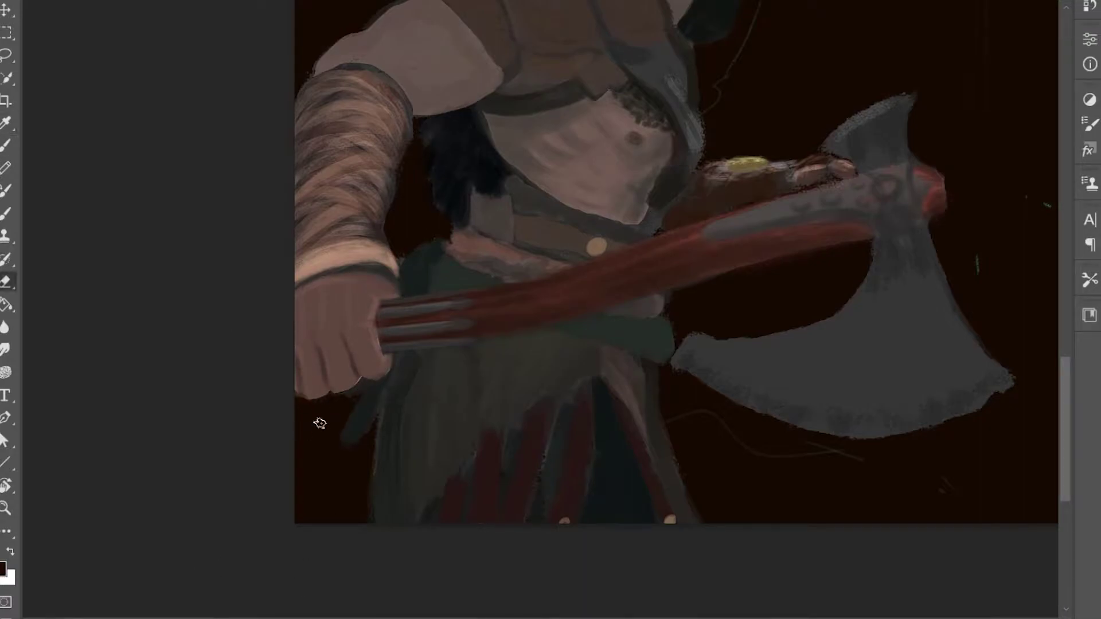
pyautogui.press('b')
# - Repaint the blue-grey sash across the chest in sampled brown and tidy its outer edge with the Eraser
pyautogui.keyDown('alt'); pyautogui.scroll(-3, 167, 593); pyautogui.keyUp('alt')
pyautogui.keyDown('alt'); pyautogui.scroll(3, 412, 510); pyautogui.keyUp('alt')
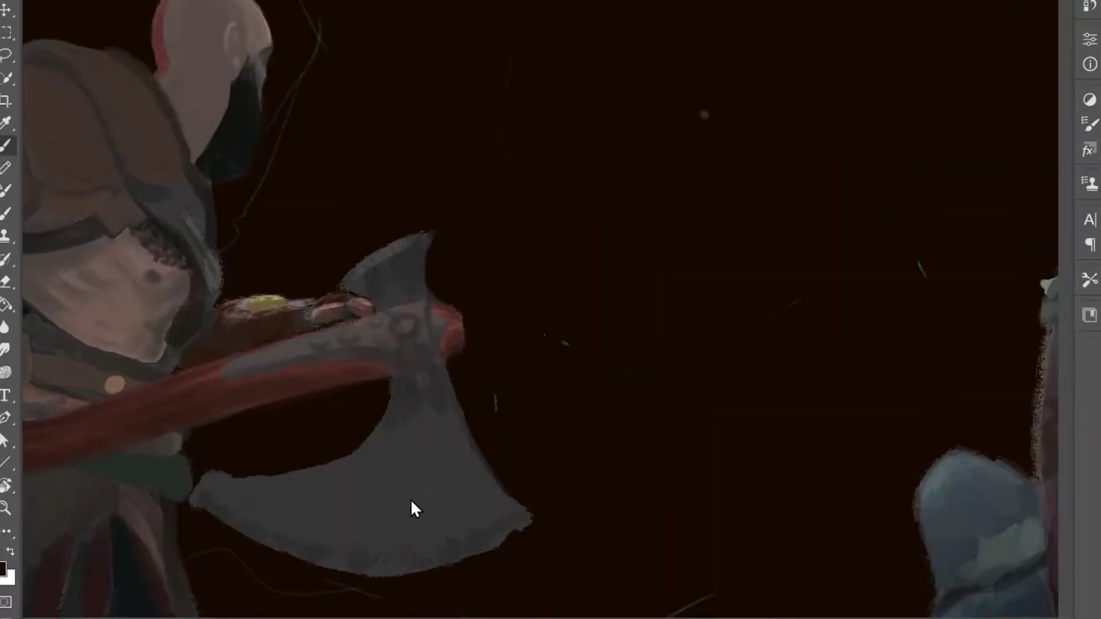
pyautogui.moveTo(211, 221); pyautogui.dragTo(204, 286)
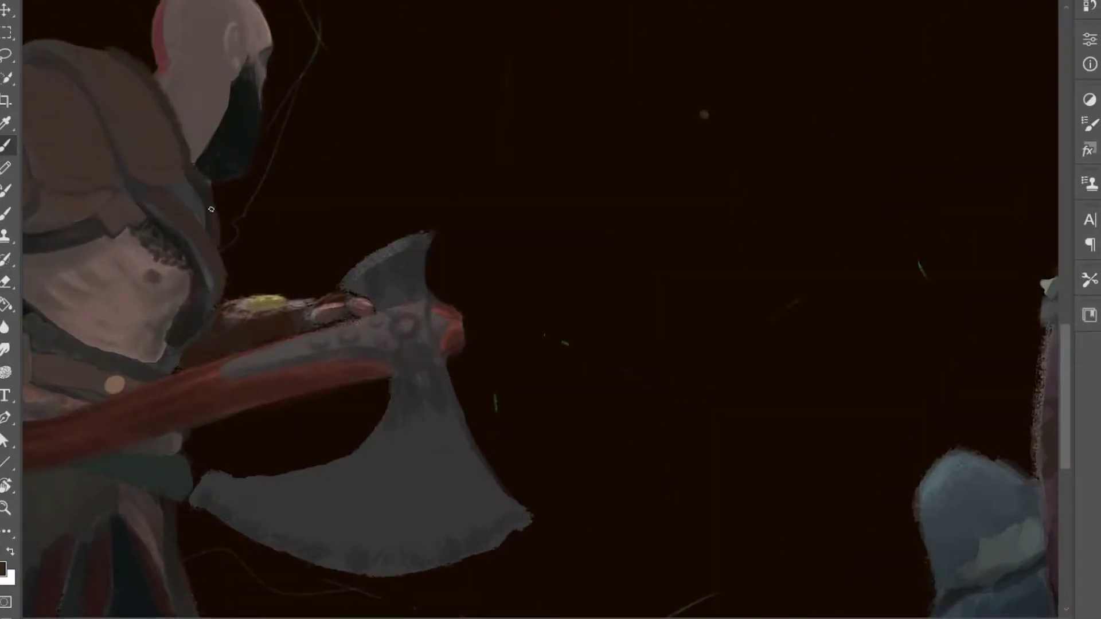
pyautogui.keyDown('alt'); pyautogui.click(177, 186); pyautogui.keyUp('alt')
pyautogui.press('e')
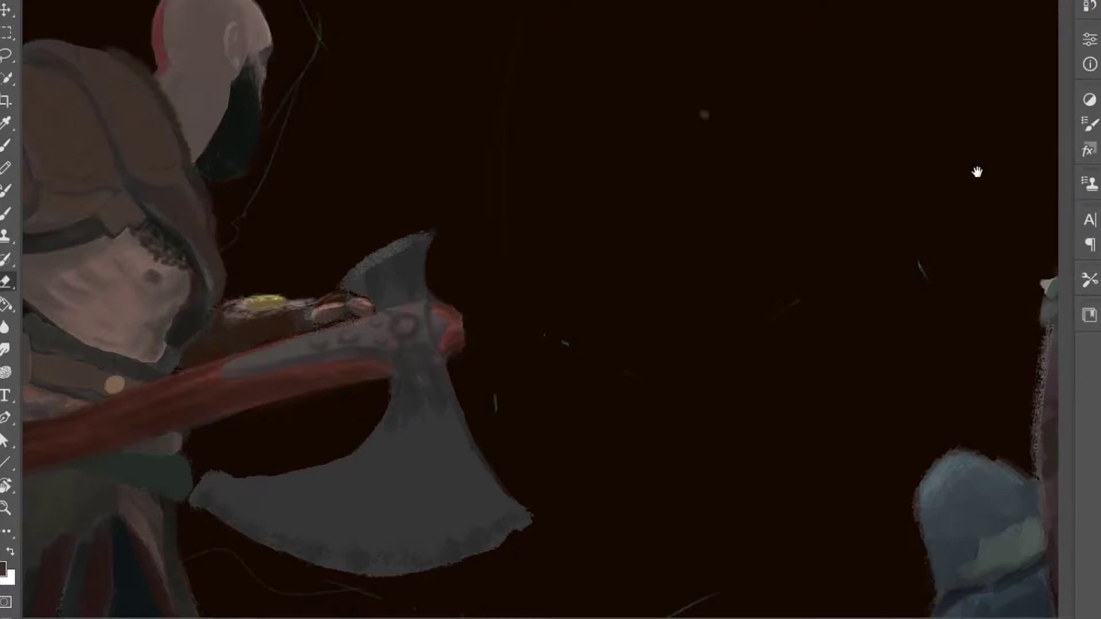
pyautogui.scroll(-5, 385, 430)
pyautogui.scroll(5, 528, 307)
pyautogui.press('b')
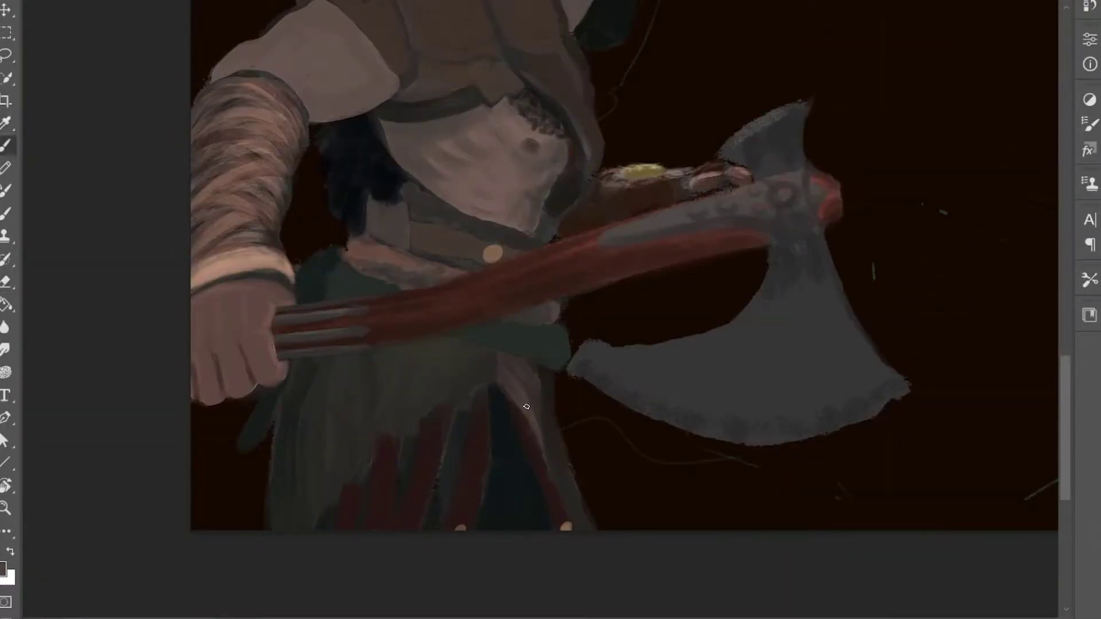
pyautogui.scroll(-3, 551, 178)
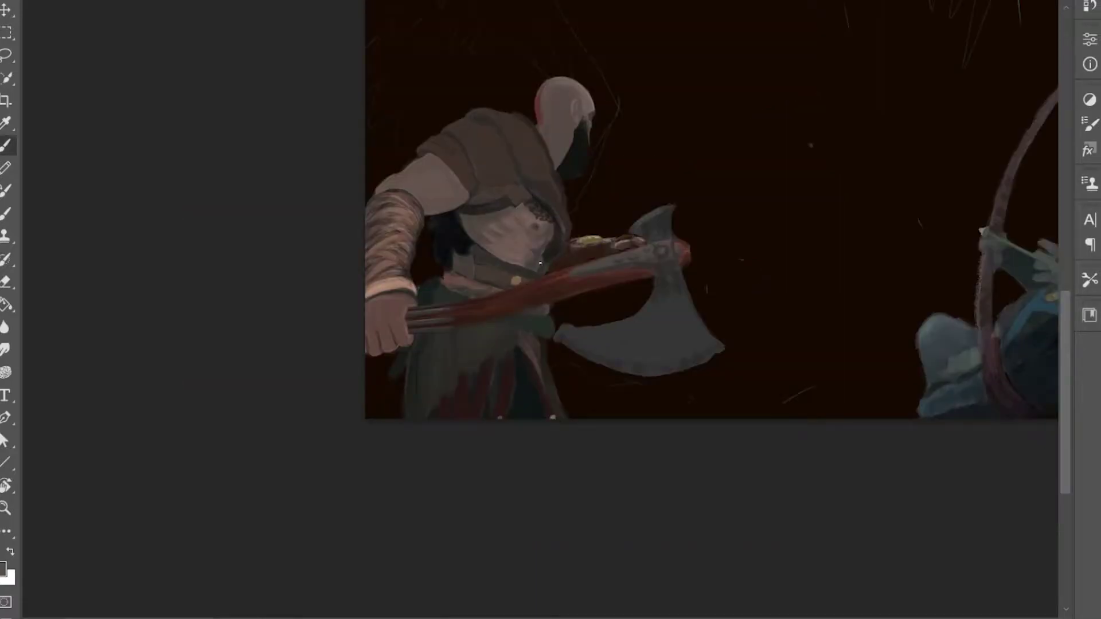
pyautogui.scroll(2, 535, 268)
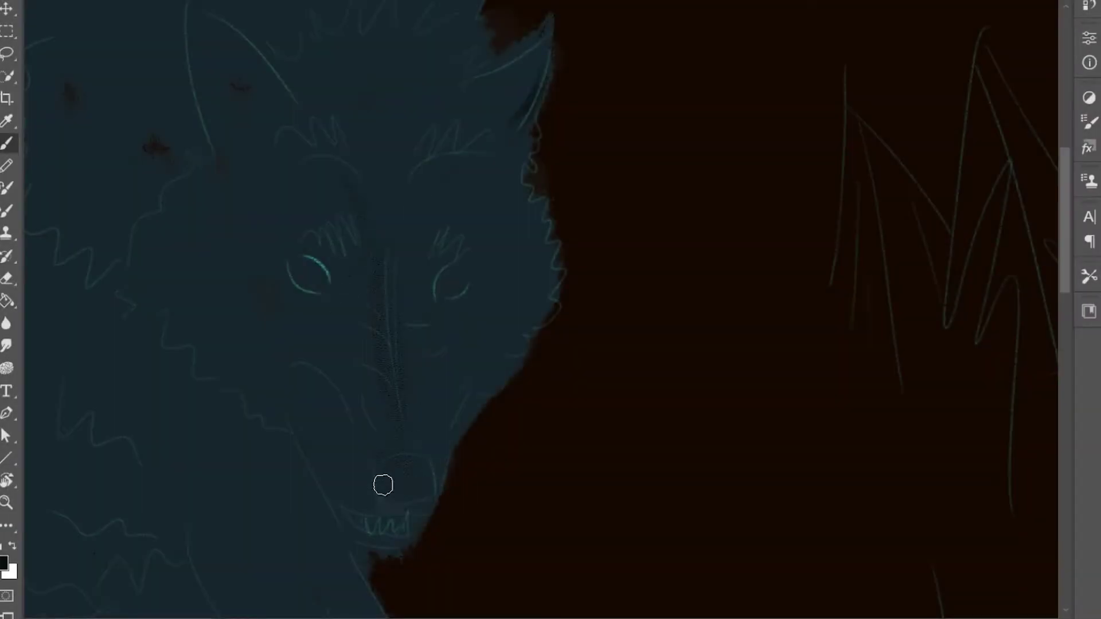
# - Shade the wolf's nose, muzzle ridge, eye sockets and jaw line with soft black strokes
pyautogui.moveTo(396, 460); pyautogui.dragTo(404, 507)
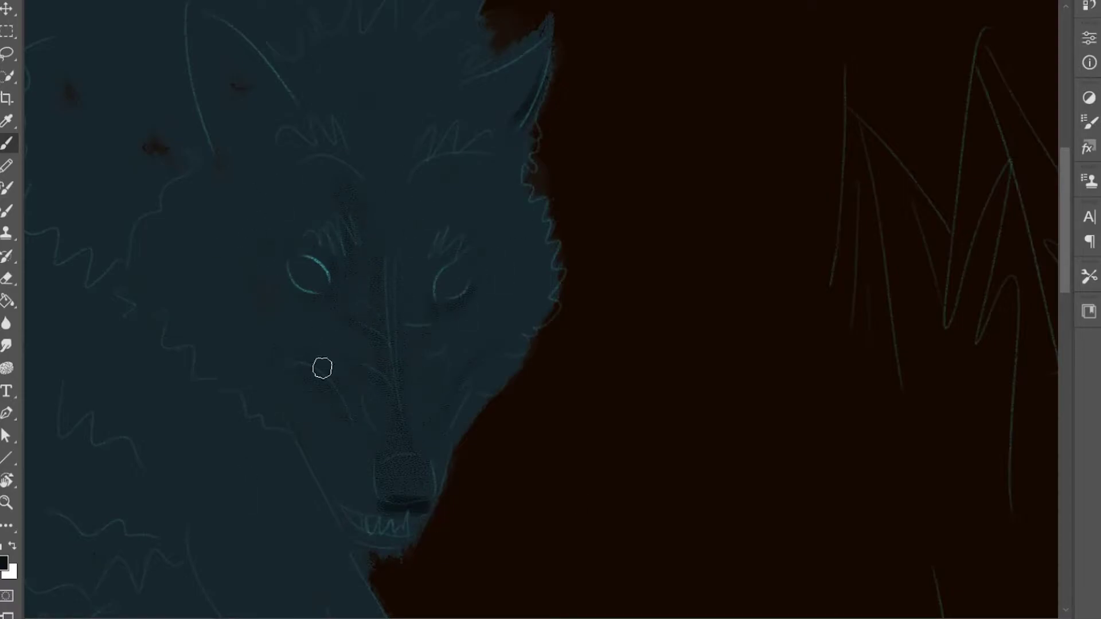
pyautogui.scroll(5, 342, 481)
pyautogui.scroll(-10, 519, 352)
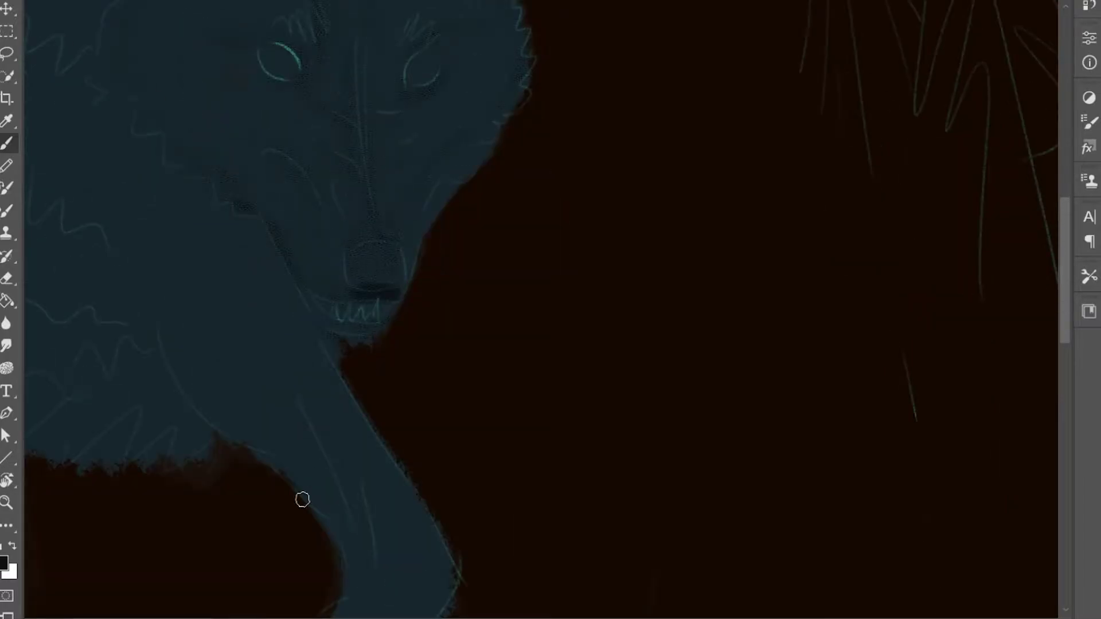
pyautogui.scroll(-3, 380, 447)
pyautogui.scroll(3, 361, 479)
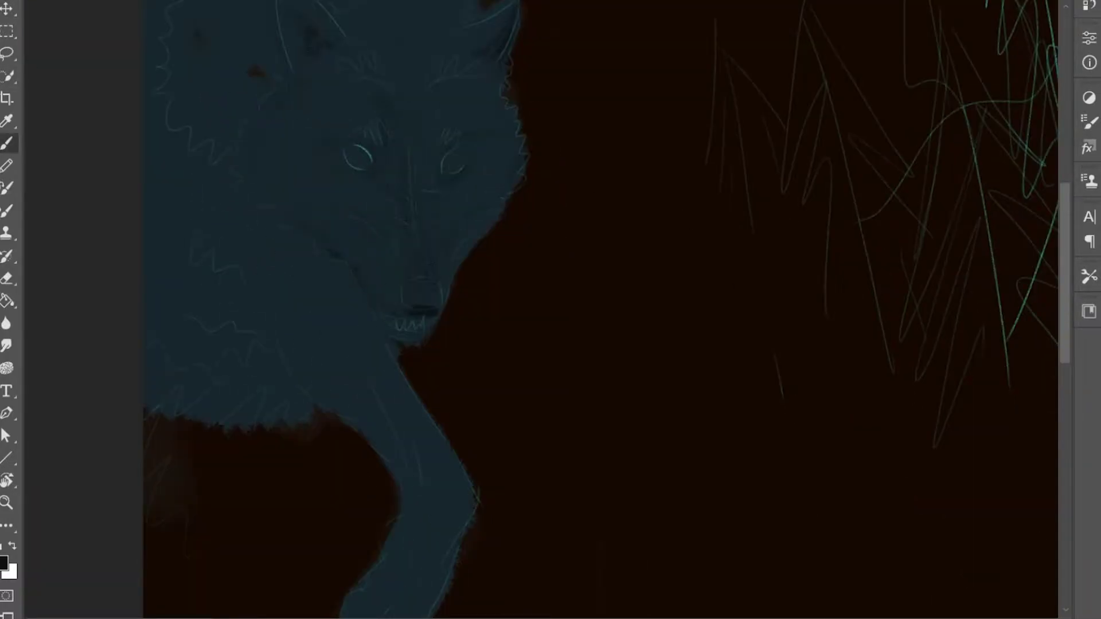
# - Darken the wolf's neck, shoulder and upper foreleg with soft shadow strokes
pyautogui.scroll(1, 406, 310)
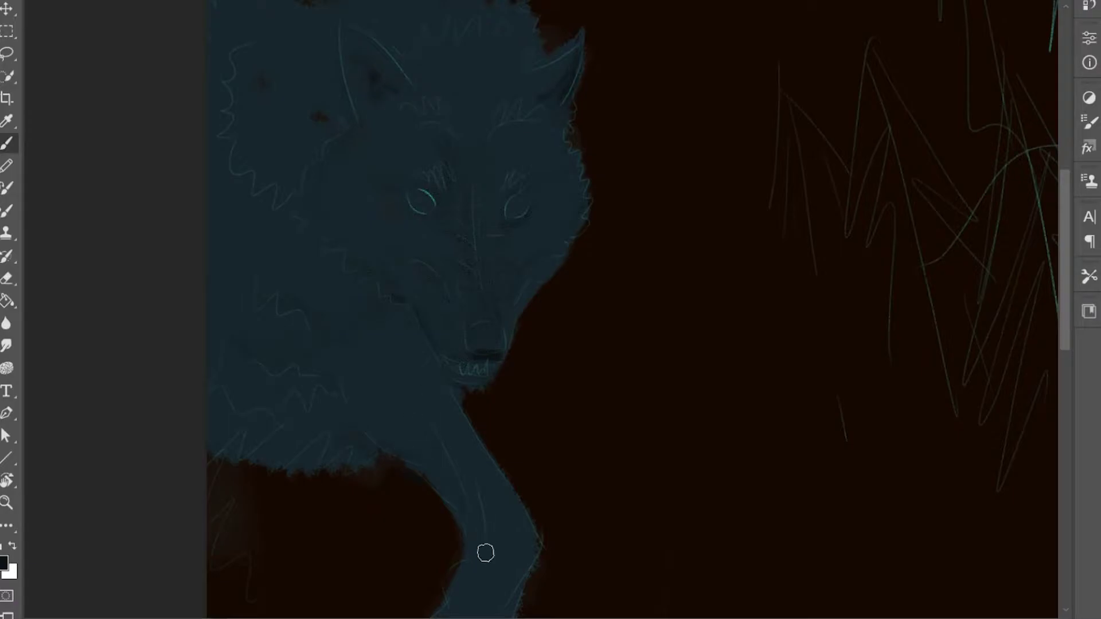
pyautogui.scroll(-3, 536, 449)
pyautogui.scroll(2, 555, 298)
pyautogui.hscroll(-3, 556, 298)
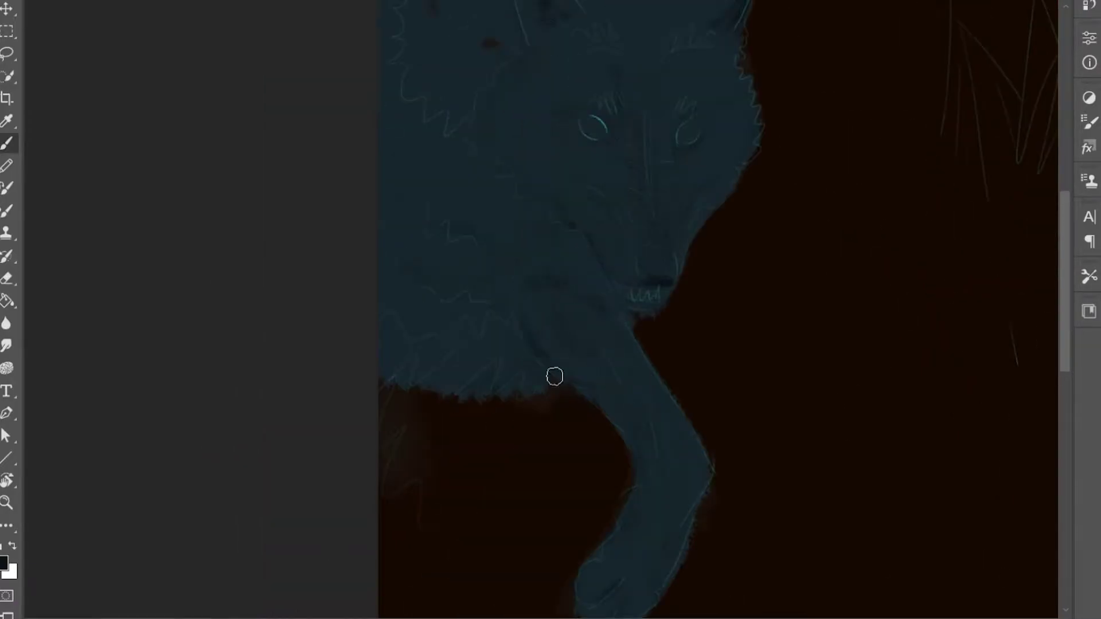
pyautogui.scroll(-2, 566, 237)
pyautogui.scroll(2, 487, 293)
pyautogui.hscroll(-1, 488, 292)
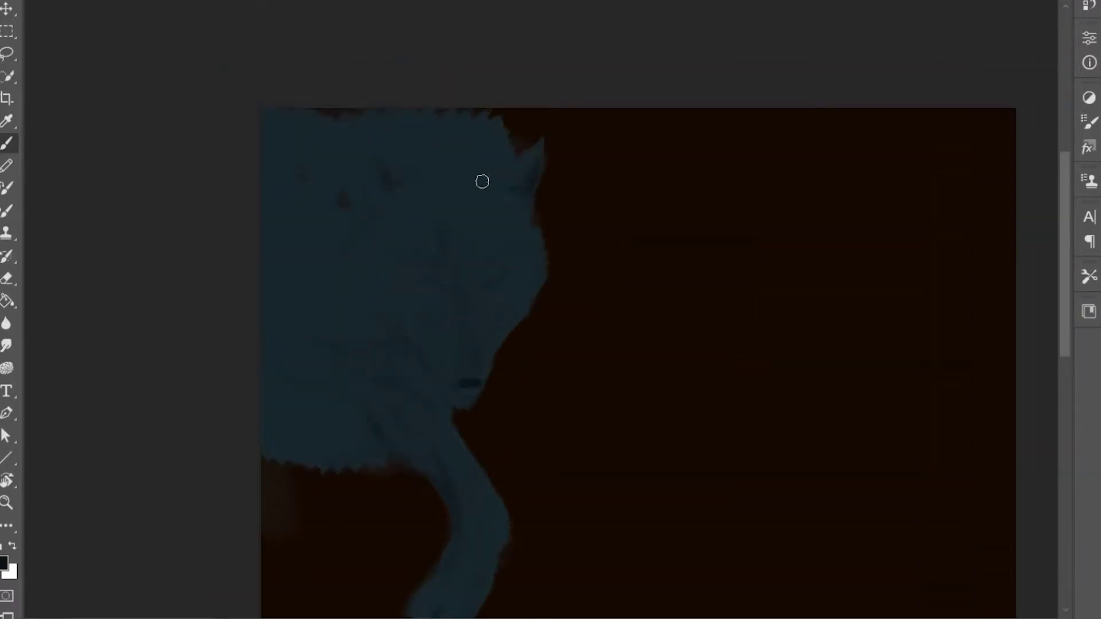
# - Refine the shadow under the wolf's nose and soften the belly's fur edge into the dark background
pyautogui.scroll(3, 434, 282)
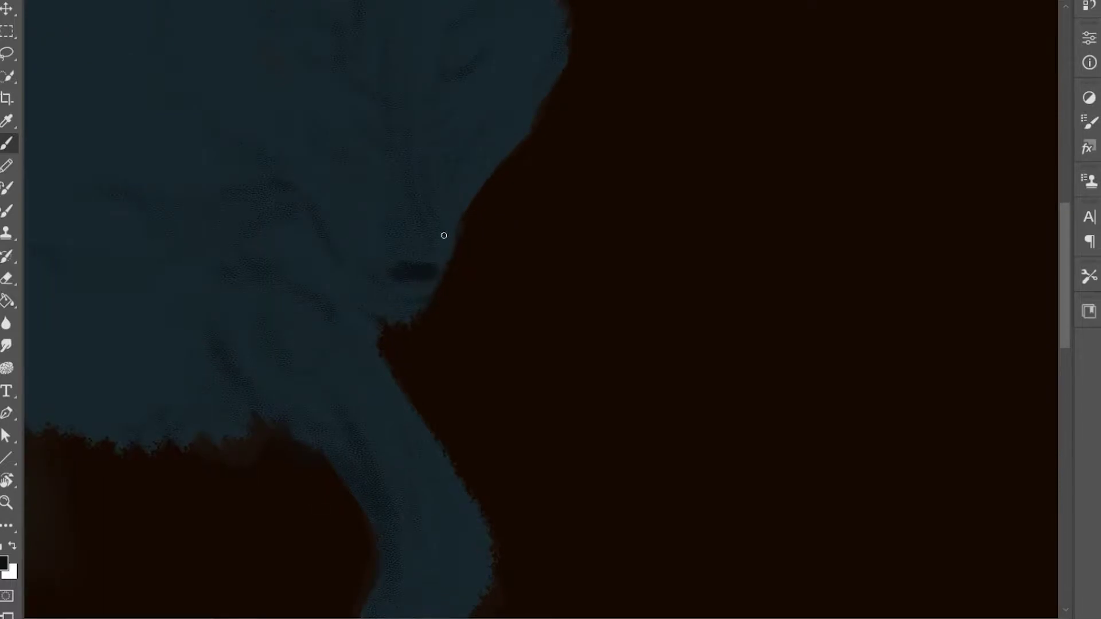
pyautogui.scroll(-3, 447, 238)
pyautogui.press('e')
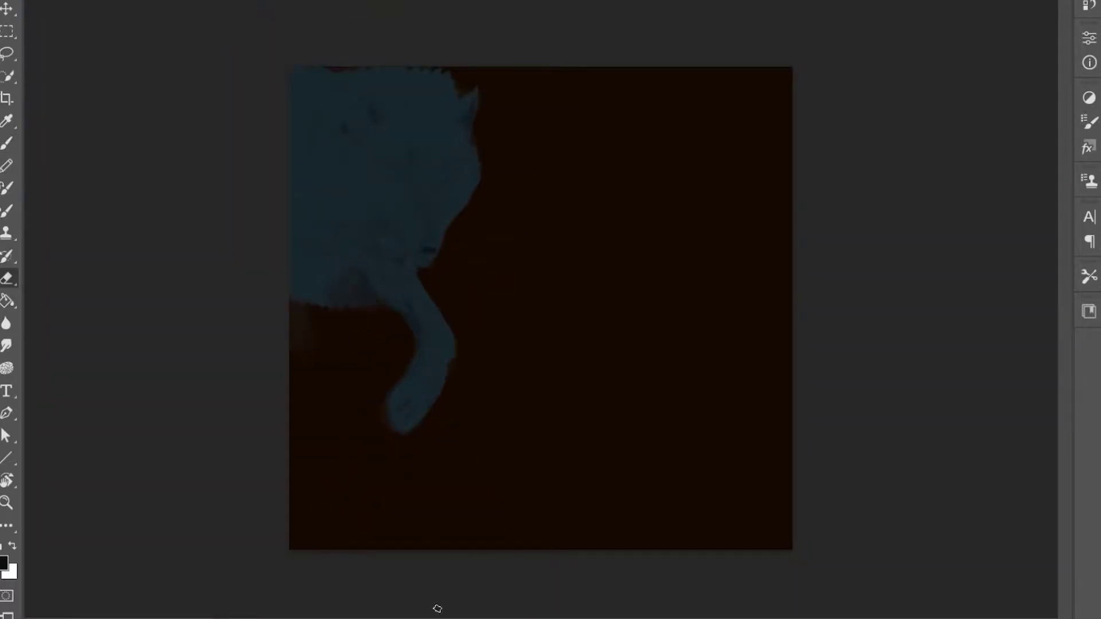
pyautogui.press('b')
pyautogui.scroll(2, 541, 308)
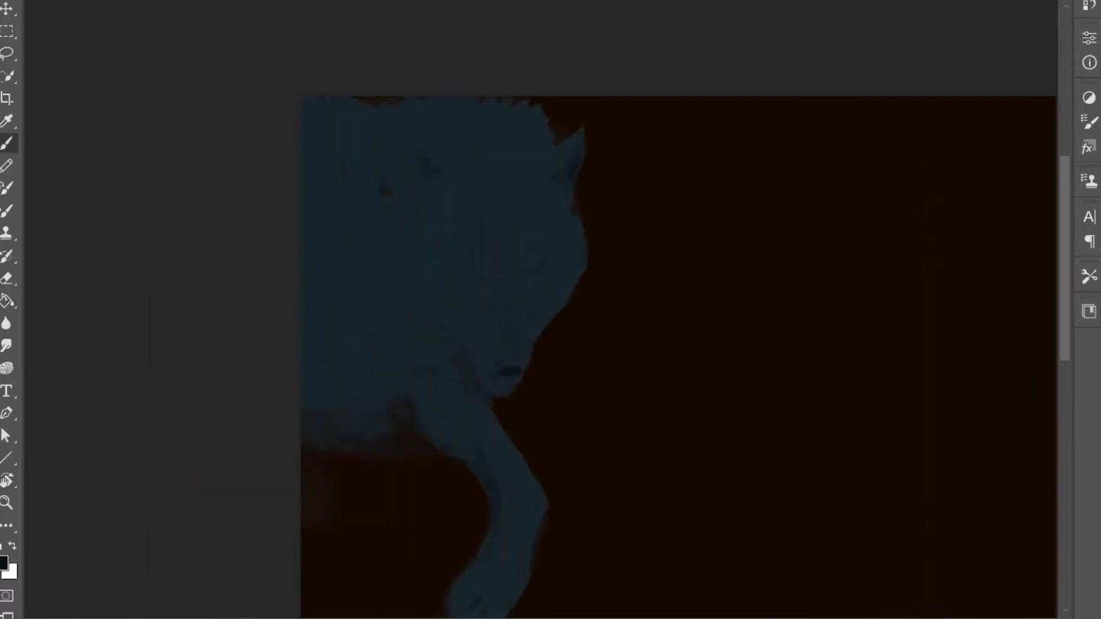
# - Paint fur shading and paw and mouth details on the wolf, varying the brush size
pyautogui.press(']')
pyautogui.press(']')
pyautogui.press(']')
pyautogui.scroll(2, 479, 425)
pyautogui.press('[')
pyautogui.press('[')
pyautogui.press('[')
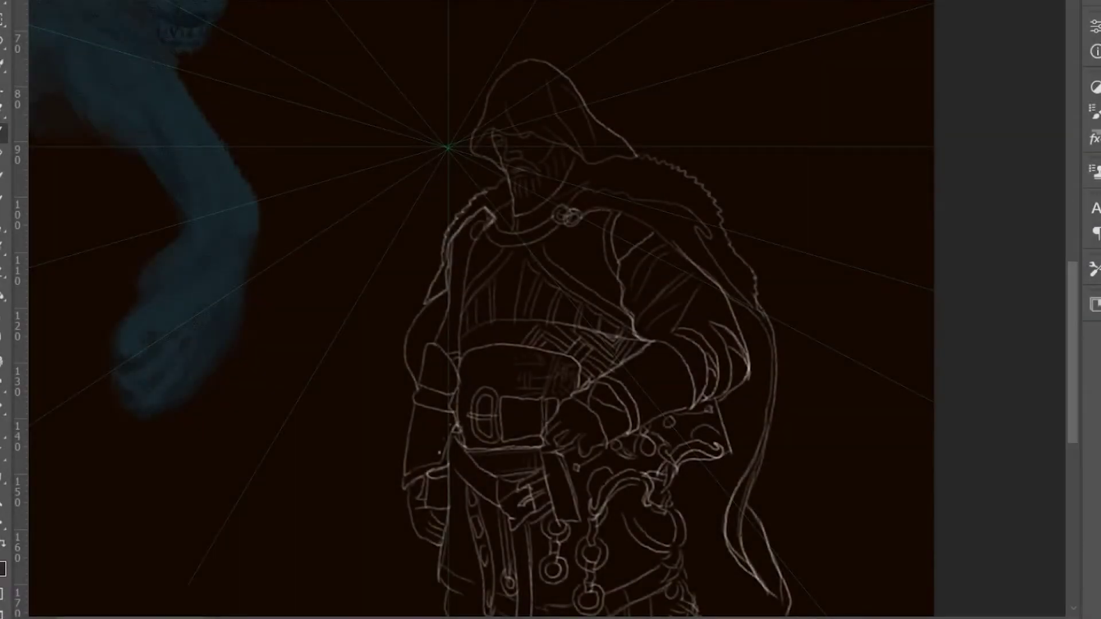
# - Fill the cloaked figure's hood with flat dark blue and the face with dark reddish tones
pyautogui.moveTo(505, 168)
pyautogui.mouseDown()
pyautogui.moveTo(532, 59)
pyautogui.moveTo(636, 156)
pyautogui.mouseUp()
pyautogui.hotkey('alt', 'BackSpace')
pyautogui.moveTo(495, 133)
pyautogui.mouseDown()
pyautogui.moveTo(505, 165)
pyautogui.moveTo(431, 236)
pyautogui.mouseUp()
pyautogui.hotkey('ctrl', 'd')
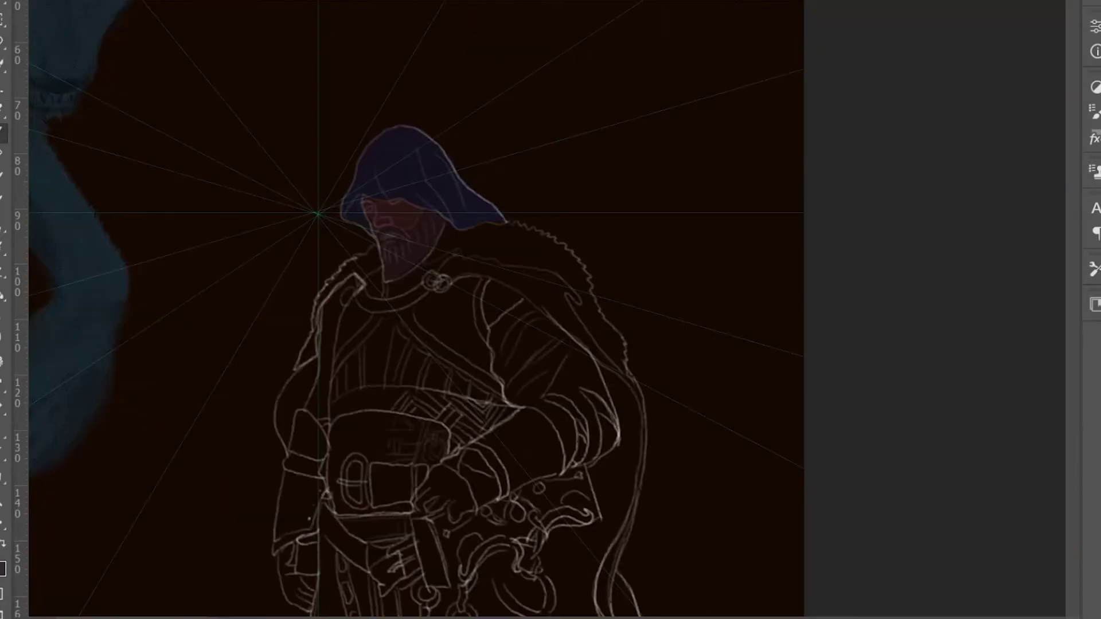
# - Fill the cloaked figure's torso armour, cloak and sleeve with flat blue and dark purple tones
pyautogui.moveTo(367, 269); pyautogui.dragTo(372, 275)
pyautogui.hotkey('alt', 'BackSpace')
pyautogui.hotkey('ctrl', 'd')
pyautogui.moveTo(418, 555)
pyautogui.mouseDown()
pyautogui.moveTo(478, 405)
pyautogui.moveTo(476, 367)
pyautogui.mouseUp()
pyautogui.hotkey('alt', 'BackSpace')
pyautogui.moveTo(688, 230); pyautogui.dragTo(716, 516)
pyautogui.hotkey('alt', 'BackSpace')
# - Fill both forearm guards of the cloaked figure with flat, very dark navy
pyautogui.moveTo(367, 269); pyautogui.dragTo(356, 401)
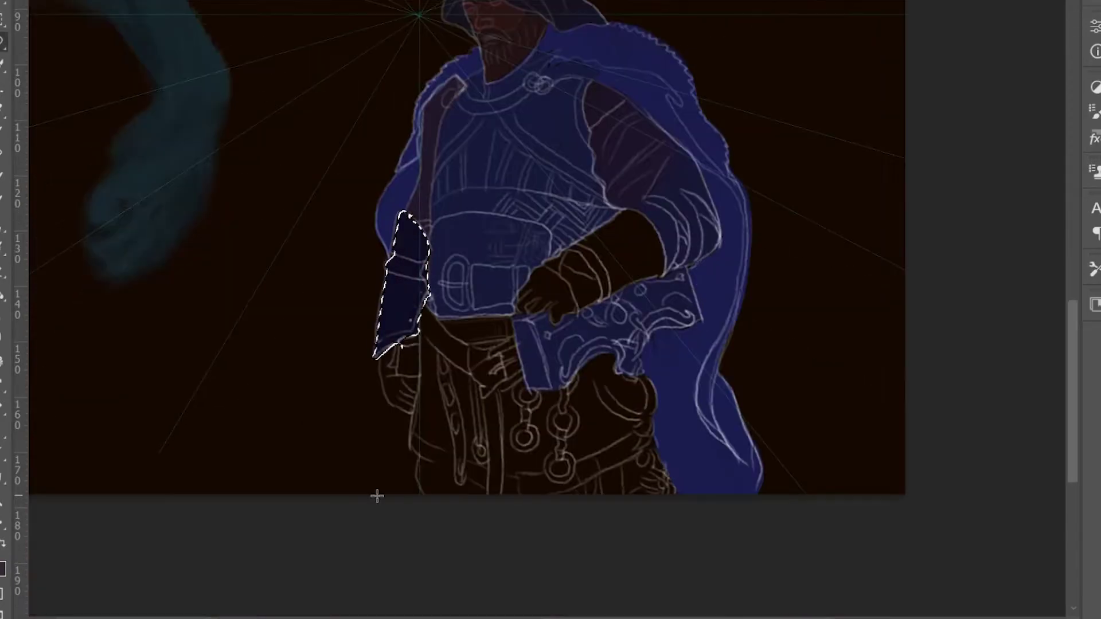
pyautogui.hotkey('alt', 'BackSpace')
pyautogui.hotkey('ctrl', 'd')
pyautogui.moveTo(588, 261); pyautogui.dragTo(562, 344)
pyautogui.hotkey('alt', 'BackSpace')
pyautogui.hotkey('ctrl', 'd')
# - Fill the skirt below the belt, down to its lower hem, with flat dark navy
pyautogui.scroll(-2, 447, 230)
pyautogui.moveTo(390, 195); pyautogui.dragTo(387, 201)
pyautogui.hotkey('alt', 'BackSpace')
pyautogui.hotkey('ctrl', 'd')
pyautogui.moveTo(395, 333); pyautogui.dragTo(390, 366)
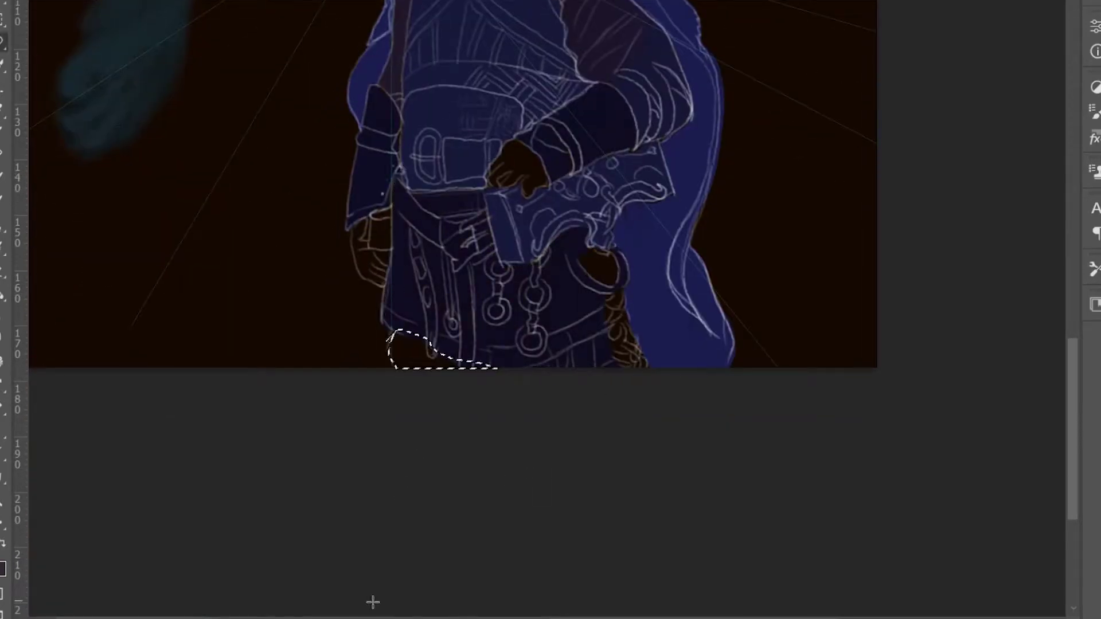
pyautogui.hotkey('alt', 'BackSpace')
# - Fill the wrist cuff with dark navy and the braided piece hanging beside the skirt with muted purple
pyautogui.moveTo(367, 218); pyautogui.dragTo(369, 252)
pyautogui.hotkey('alt', 'BackSpace')
pyautogui.scroll(-2, 447, 230)
pyautogui.moveTo(630, 229); pyautogui.dragTo(637, 315)
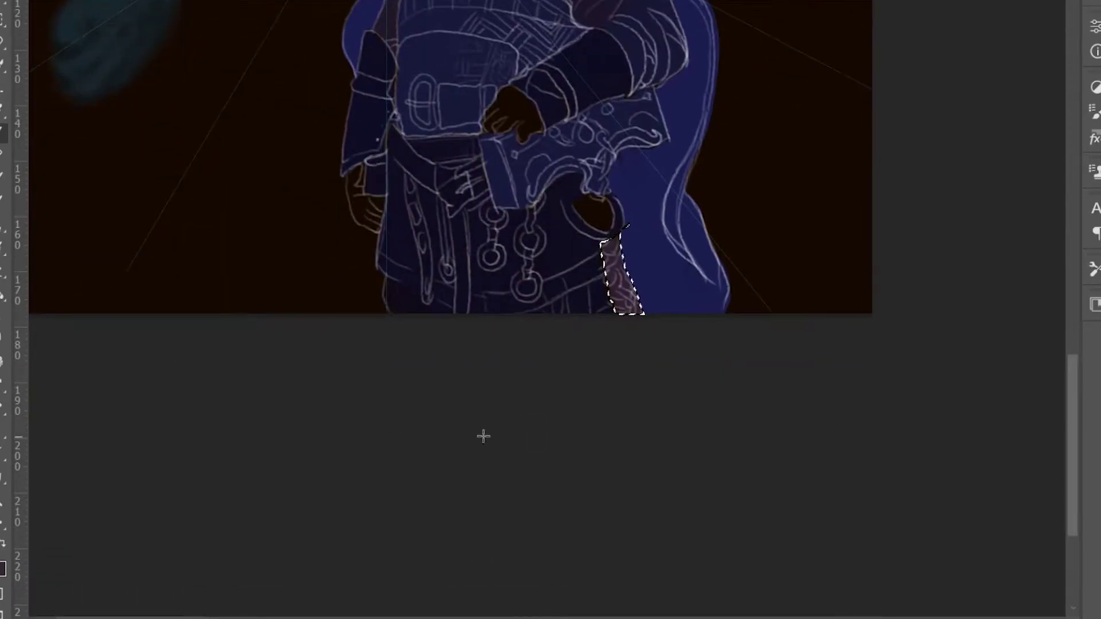
pyautogui.hotkey('alt', 'BackSpace')
pyautogui.hotkey('ctrl', 'd')
# - Fill the figure's lowered hand with purple and the hand at the belt with dark reddish brown
pyautogui.hscroll(-2, 477, 438)
pyautogui.moveTo(419, 201); pyautogui.dragTo(436, 269)
pyautogui.hotkey('alt', 'BackSpace')
pyautogui.hotkey('ctrl', 'd')
pyautogui.moveTo(550, 123); pyautogui.dragTo(591, 172)
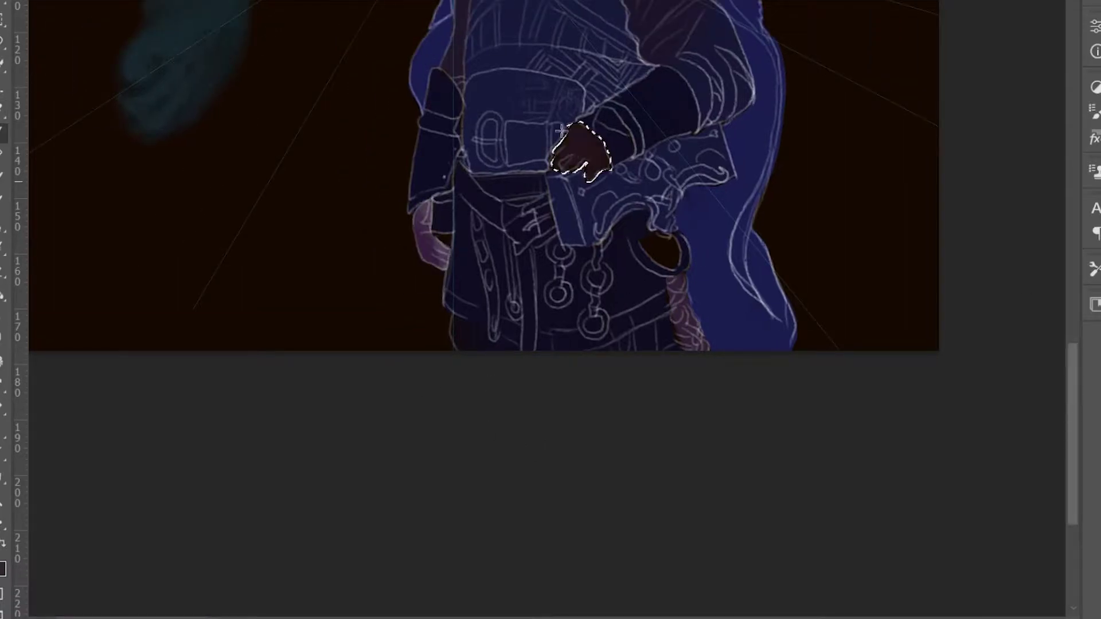
pyautogui.hotkey('alt', 'BackSpace')
pyautogui.hotkey('ctrl', 'd')
# - Paint light-blue stippled highlights along the hood's crown and back folds with a textured brush
pyautogui.scroll(5, 482, 298)
pyautogui.scroll(3, 533, 115)
pyautogui.moveTo(516, 138); pyautogui.dragTo(630, 321)
pyautogui.moveTo(436, 81); pyautogui.dragTo(567, 155)
pyautogui.moveTo(458, 194); pyautogui.dragTo(555, 247)
pyautogui.moveTo(573, 149); pyautogui.dragTo(745, 349)
pyautogui.moveTo(447, 74); pyautogui.dragTo(596, 172)
pyautogui.moveTo(510, 114)
pyautogui.mouseDown()
pyautogui.moveTo(619, 344)
pyautogui.moveTo(631, 338)
pyautogui.mouseUp()
pyautogui.moveTo(631, 224); pyautogui.dragTo(699, 344)
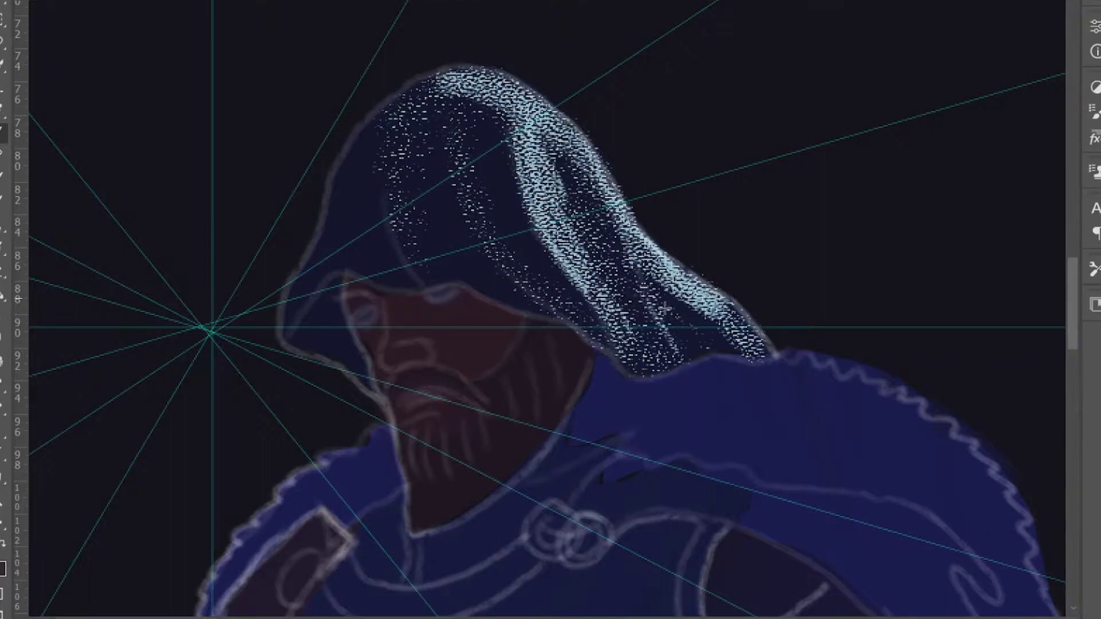
# - Build up the stippled highlights on the hood's inner folds, lower hem and front edge
pyautogui.moveTo(493, 241); pyautogui.dragTo(597, 338)
pyautogui.moveTo(453, 103); pyautogui.dragTo(549, 279)
pyautogui.moveTo(418, 246); pyautogui.dragTo(487, 292)
pyautogui.moveTo(722, 299); pyautogui.dragTo(768, 367)
pyautogui.moveTo(659, 344); pyautogui.dragTo(769, 344)
pyautogui.moveTo(550, 126); pyautogui.dragTo(671, 344)
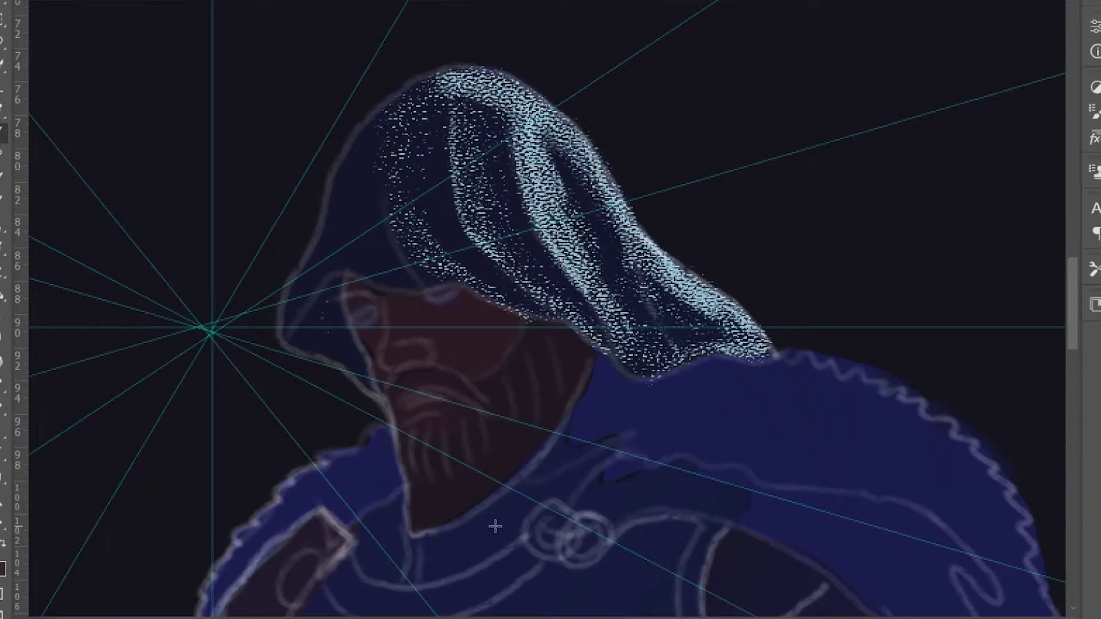
pyautogui.moveTo(410, 89); pyautogui.dragTo(344, 161)
pyautogui.moveTo(619, 269); pyautogui.dragTo(636, 339)
pyautogui.moveTo(424, 92); pyautogui.dragTo(482, 138)
pyautogui.moveTo(396, 200); pyautogui.dragTo(567, 287)
pyautogui.scroll(-3, 751, 321)
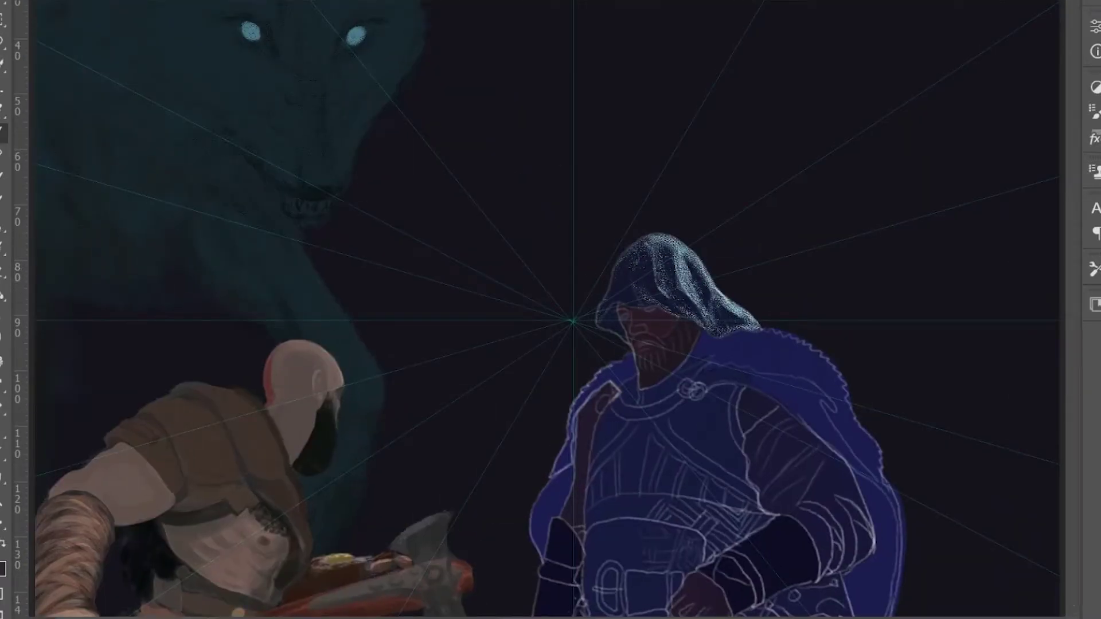
# - Paint bright blue highlights on the cloak's shoulder fold and a stippled rim light down its outer edge
pyautogui.moveTo(717, 371)
pyautogui.mouseDown()
pyautogui.moveTo(740, 369)
pyautogui.moveTo(803, 402)
pyautogui.moveTo(894, 499)
pyautogui.mouseUp()
pyautogui.moveTo(882, 476); pyautogui.dragTo(894, 596)
pyautogui.scroll(-5, 895, 573)
pyautogui.moveTo(900, 395); pyautogui.dragTo(906, 568)
pyautogui.moveTo(897, 445); pyautogui.dragTo(929, 373)
pyautogui.moveTo(877, 275); pyautogui.dragTo(906, 316)
pyautogui.scroll(3, 831, 356)
pyautogui.moveTo(826, 310); pyautogui.dragTo(860, 407)
pyautogui.moveTo(792, 344); pyautogui.dragTo(860, 419)
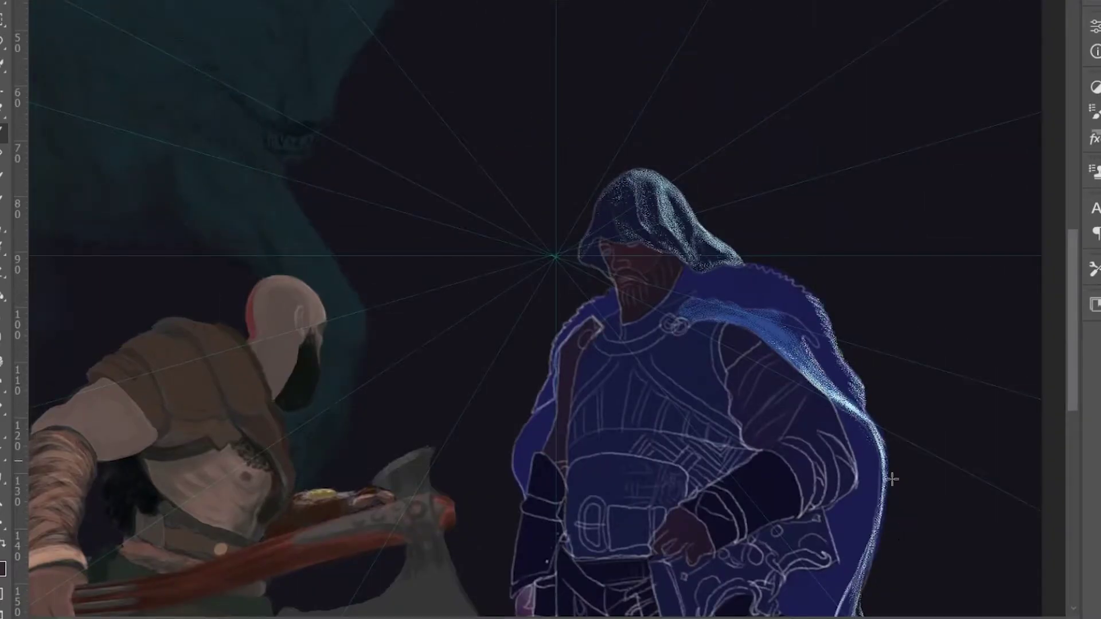
# - Paint the neck band grey and the ring clasps at both of its ends blue
pyautogui.scroll(3, 654, 344)
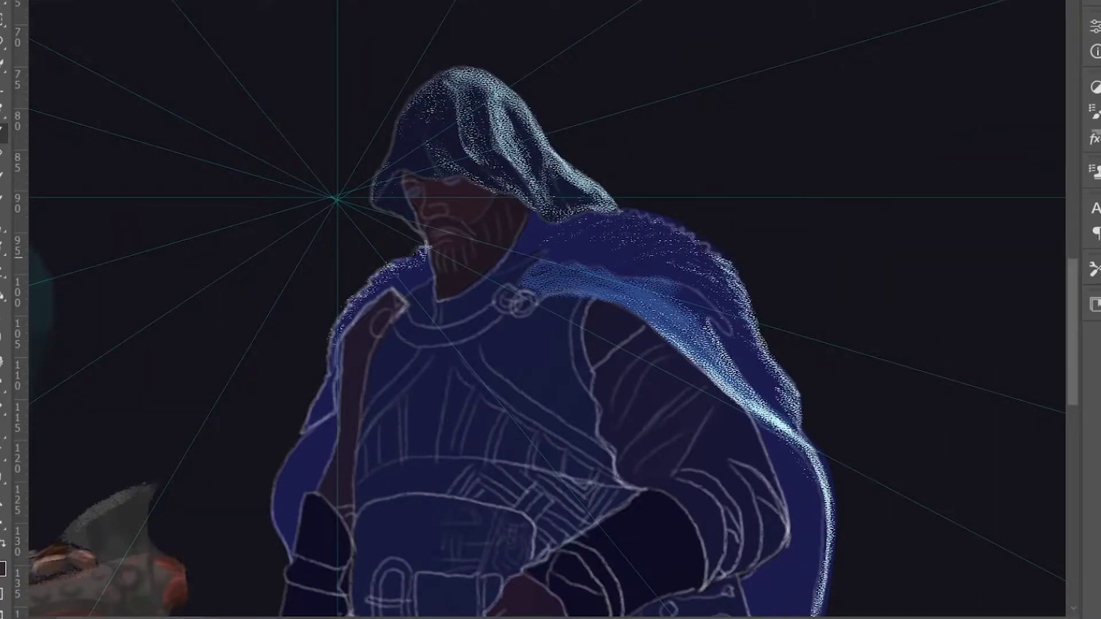
pyautogui.moveTo(405, 441); pyautogui.dragTo(435, 250)
pyautogui.moveTo(441, 357); pyautogui.dragTo(571, 469)
pyautogui.moveTo(573, 253)
pyautogui.mouseDown()
pyautogui.moveTo(653, 235)
pyautogui.moveTo(626, 245)
pyautogui.mouseUp()
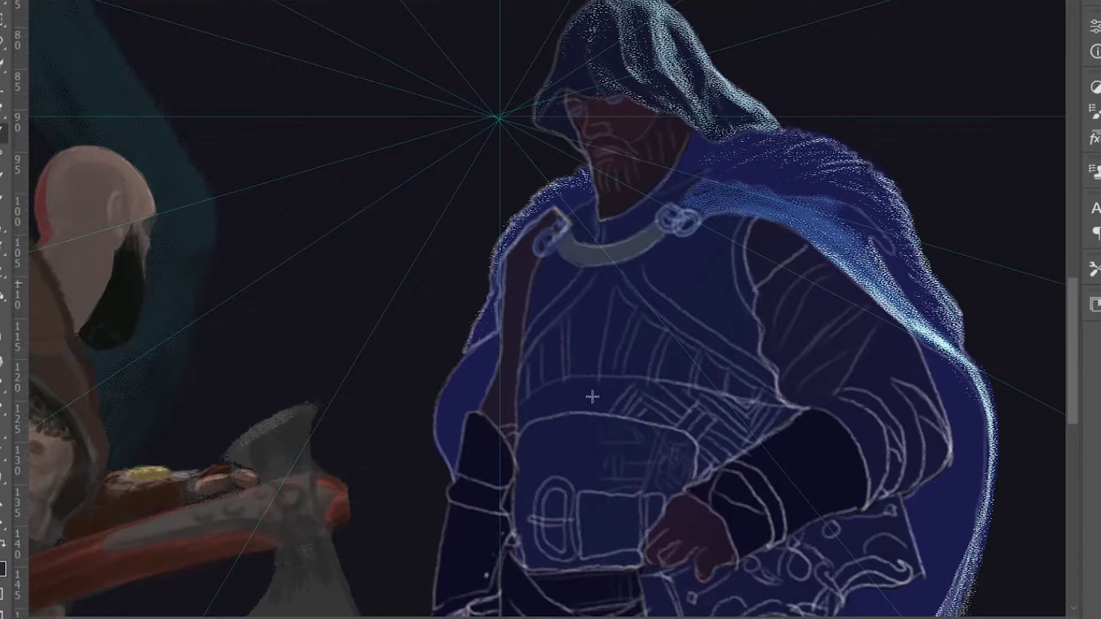
# - Block in the belt buckle, belt plate and lower belt trim with grey-violet
pyautogui.moveTo(762, 519); pyautogui.dragTo(705, 379)
pyautogui.moveTo(485, 344)
pyautogui.mouseDown()
pyautogui.moveTo(498, 395)
pyautogui.moveTo(591, 378)
pyautogui.moveTo(525, 415)
pyautogui.moveTo(451, 367)
pyautogui.moveTo(454, 330)
pyautogui.mouseUp()
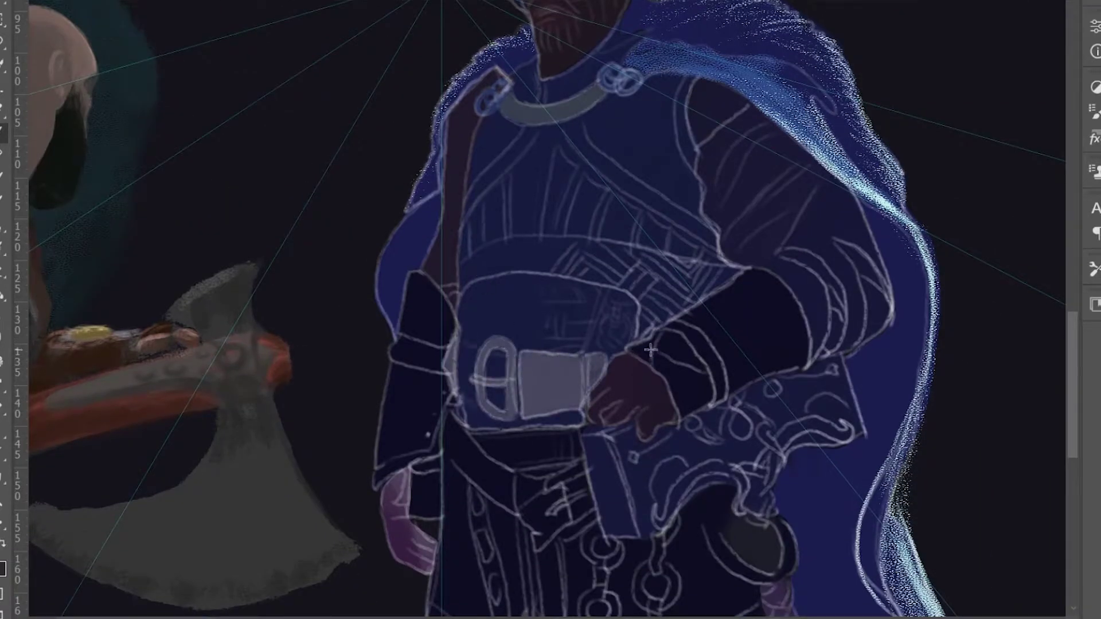
pyautogui.moveTo(453, 421)
pyautogui.mouseDown()
pyautogui.moveTo(573, 427)
pyautogui.moveTo(596, 539)
pyautogui.moveTo(536, 430)
pyautogui.mouseUp()
pyautogui.moveTo(500, 524); pyautogui.dragTo(498, 530)
# - Block in the scrollwork, studs and hanging rings around the hip and skirt with grey-violet strokes
pyautogui.moveTo(619, 550)
pyautogui.mouseDown()
pyautogui.moveTo(648, 395)
pyautogui.moveTo(711, 359)
pyautogui.mouseUp()
pyautogui.moveTo(705, 402); pyautogui.dragTo(745, 321)
pyautogui.moveTo(751, 339); pyautogui.dragTo(819, 315)
pyautogui.moveTo(659, 319); pyautogui.dragTo(739, 281)
pyautogui.moveTo(706, 457); pyautogui.dragTo(757, 419)
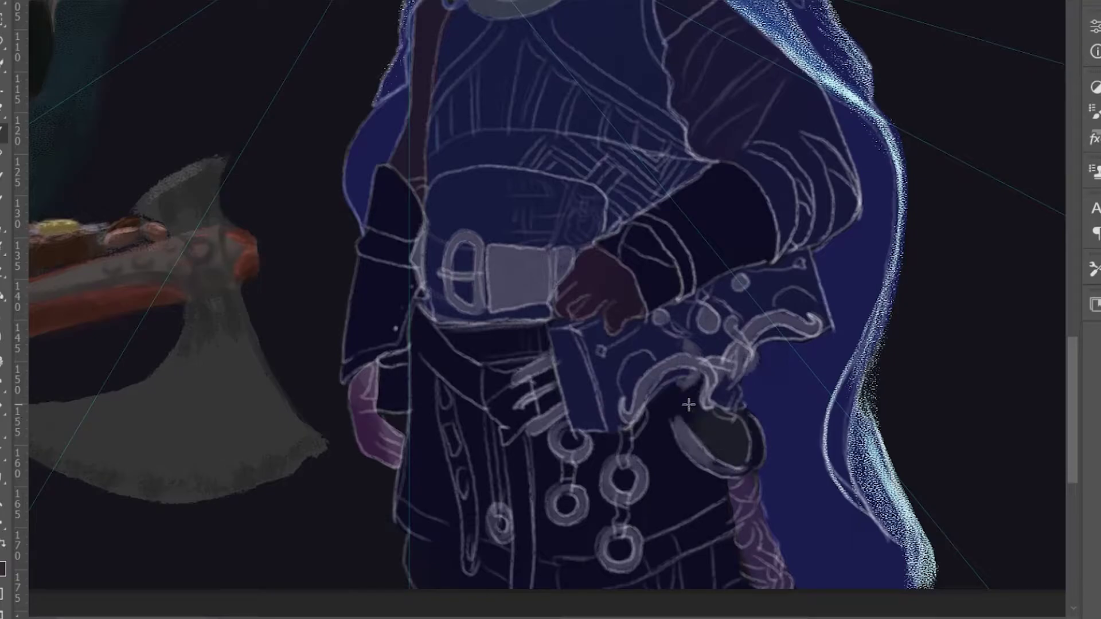
pyautogui.moveTo(665, 424); pyautogui.dragTo(746, 382)
pyautogui.moveTo(756, 470)
pyautogui.mouseDown()
pyautogui.moveTo(717, 436)
pyautogui.moveTo(734, 381)
pyautogui.mouseUp()
pyautogui.moveTo(606, 249)
pyautogui.mouseDown()
pyautogui.moveTo(629, 367)
pyautogui.moveTo(629, 614)
pyautogui.mouseUp()
# - Deepen the face's shadows under the hood and add a light cyan tuft on the cloak's collar
pyautogui.scroll(2, 629, 613)
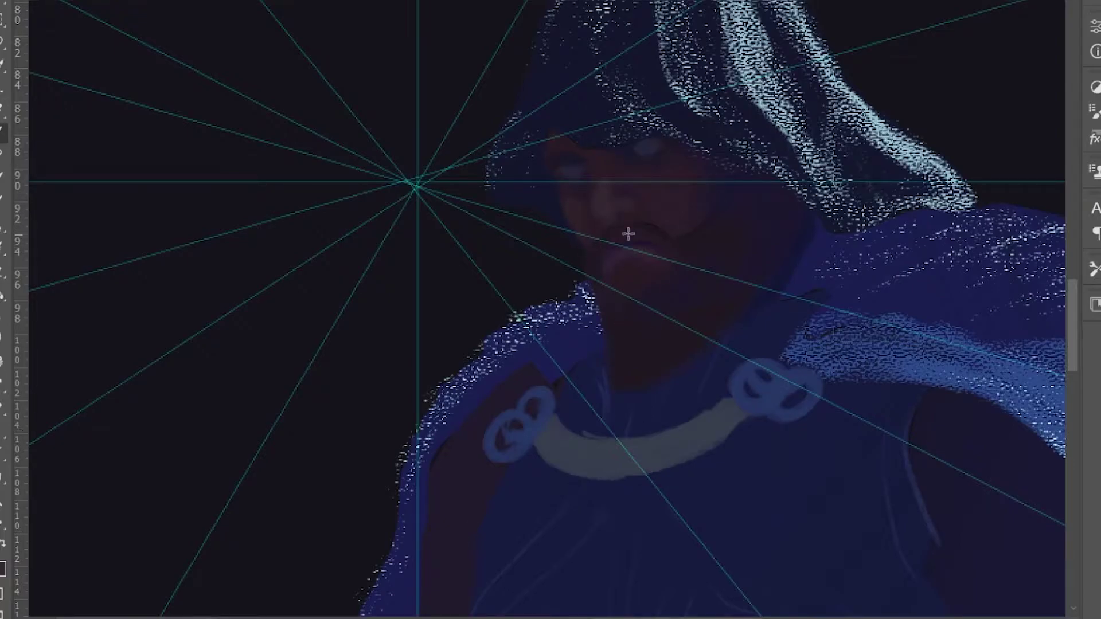
pyautogui.keyDown('alt'); pyautogui.click(832, 220); pyautogui.keyUp('alt')
pyautogui.scroll(-2, 726, 350)
pyautogui.hscroll(-4, 714, 295)
pyautogui.press('h')
pyautogui.moveTo(788, 90); pyautogui.dragTo(649, 225)
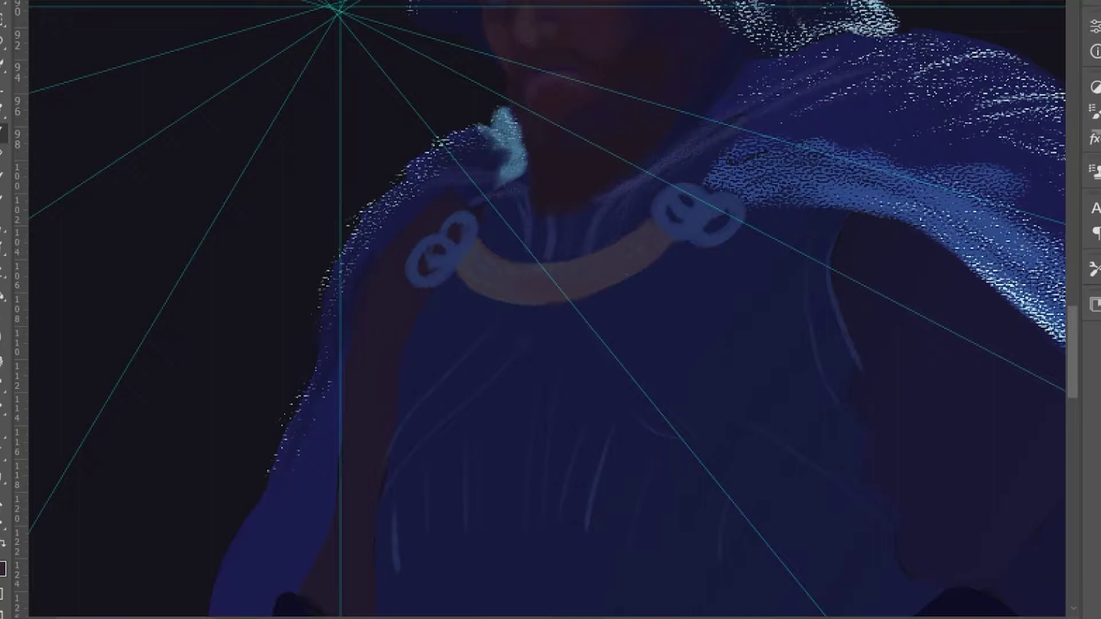
# - Texture the neck band with beige highlights along its upper edge
pyautogui.moveTo(478, 244)
pyautogui.mouseDown()
pyautogui.moveTo(553, 269)
pyautogui.moveTo(502, 240)
pyautogui.moveTo(524, 286)
pyautogui.moveTo(671, 242)
pyautogui.mouseUp()
pyautogui.hotkey('ctrl', 'z')
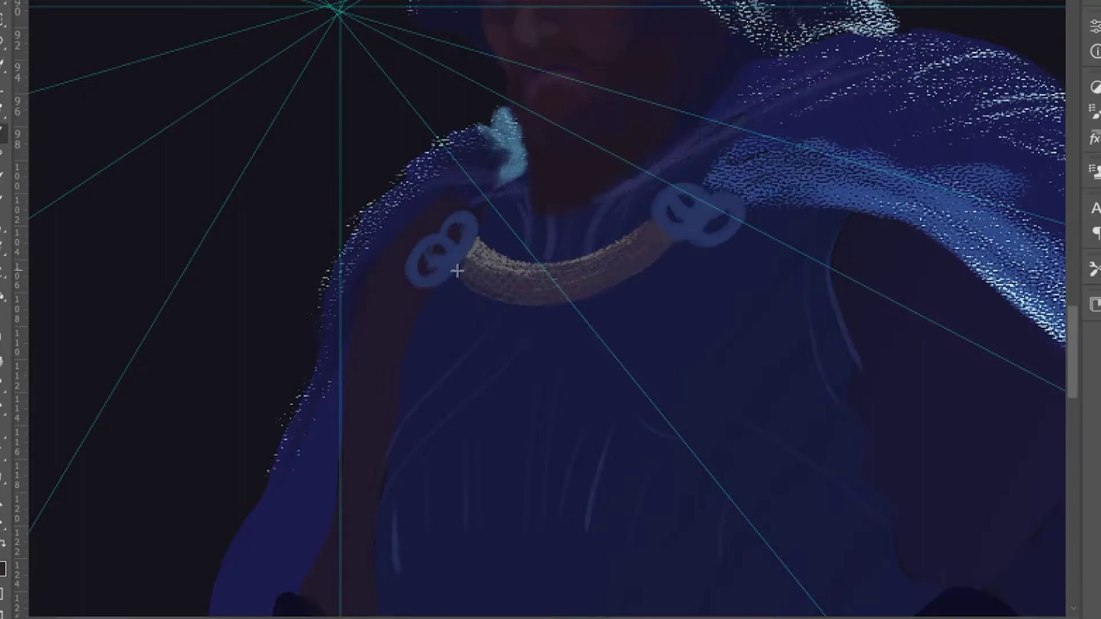
pyautogui.hotkey('ctrl', '+')
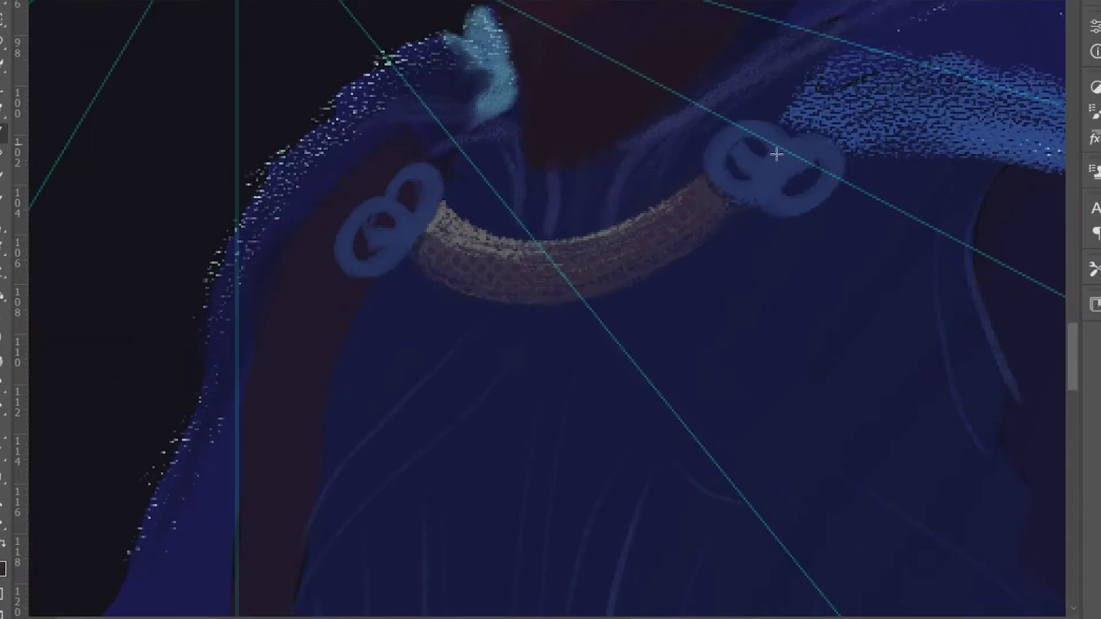
pyautogui.moveTo(594, 347); pyautogui.dragTo(849, 398)
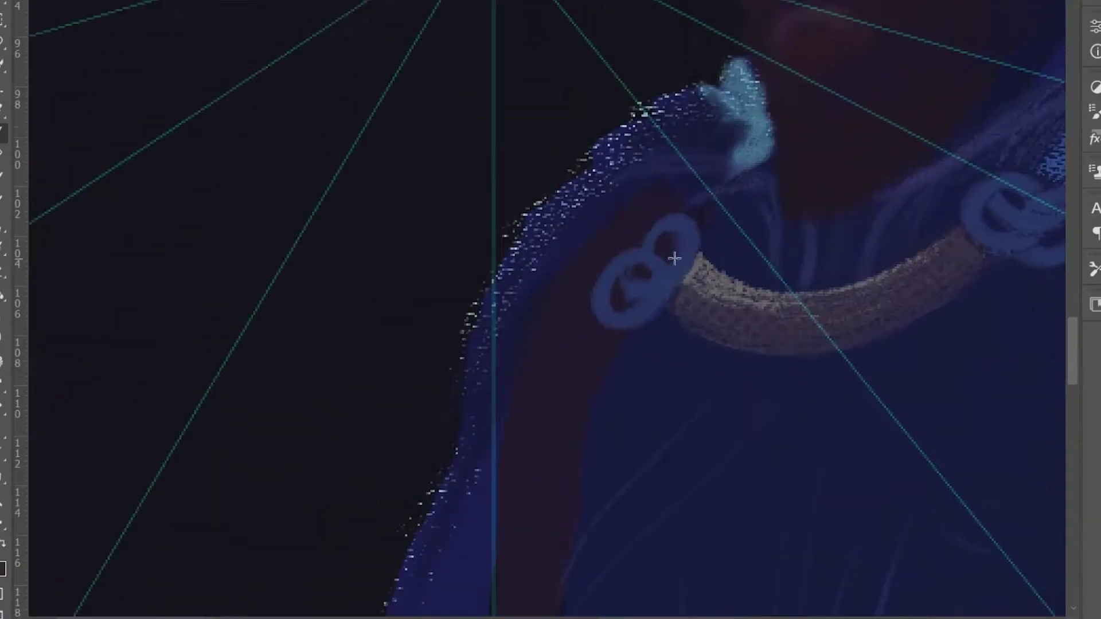
pyautogui.moveTo(641, 230); pyautogui.dragTo(732, 502)
pyautogui.hotkey('ctrl', '-')
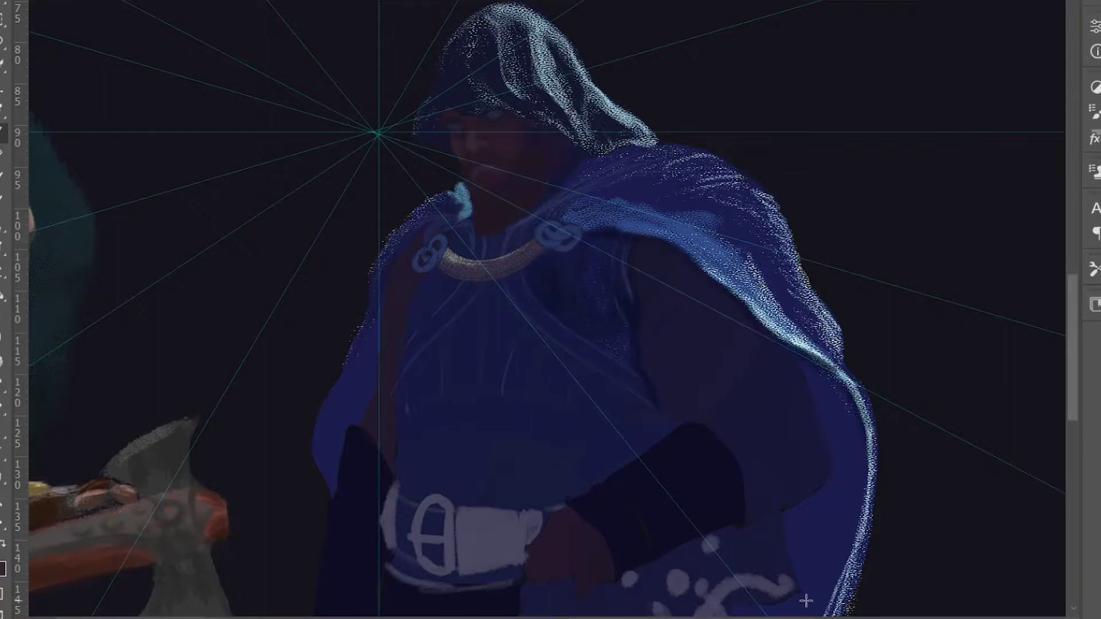
# - Paint the breastplate's straps and rib grooves and scatter light speckles over the chest and stomach armour
pyautogui.moveTo(412, 331); pyautogui.dragTo(661, 224)
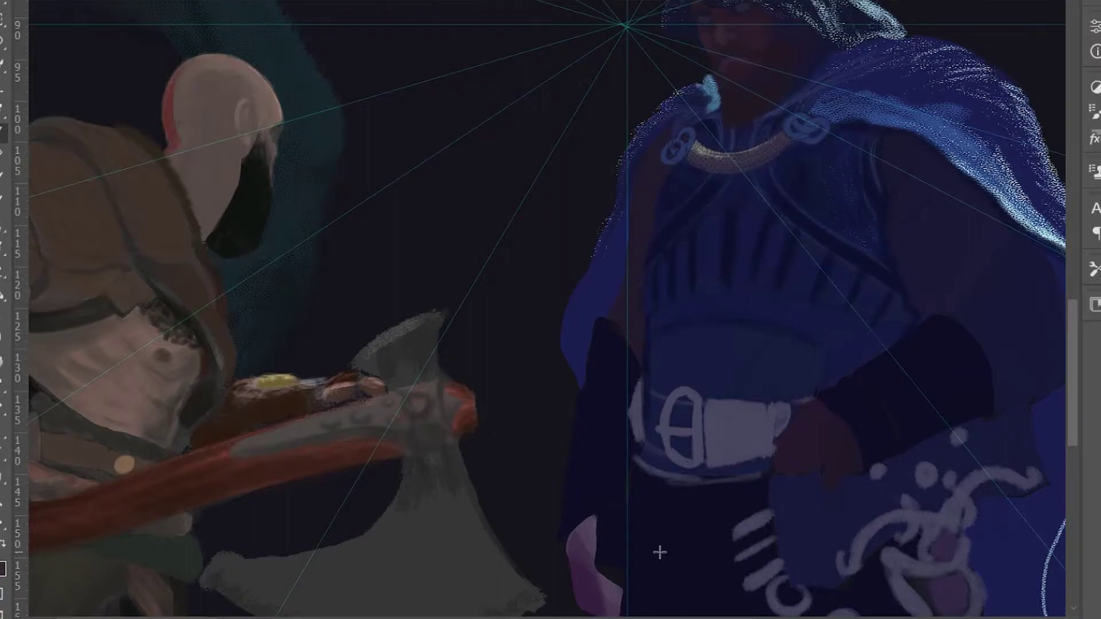
pyautogui.moveTo(677, 269)
pyautogui.mouseDown()
pyautogui.moveTo(791, 344)
pyautogui.moveTo(766, 177)
pyautogui.mouseUp()
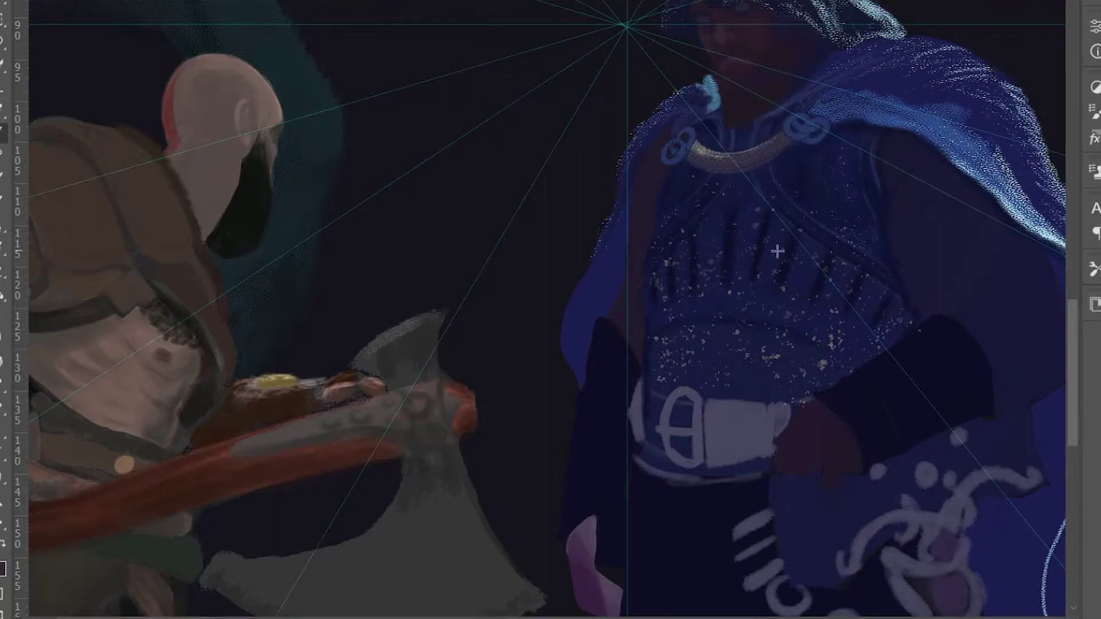
pyautogui.scroll(2, 749, 298)
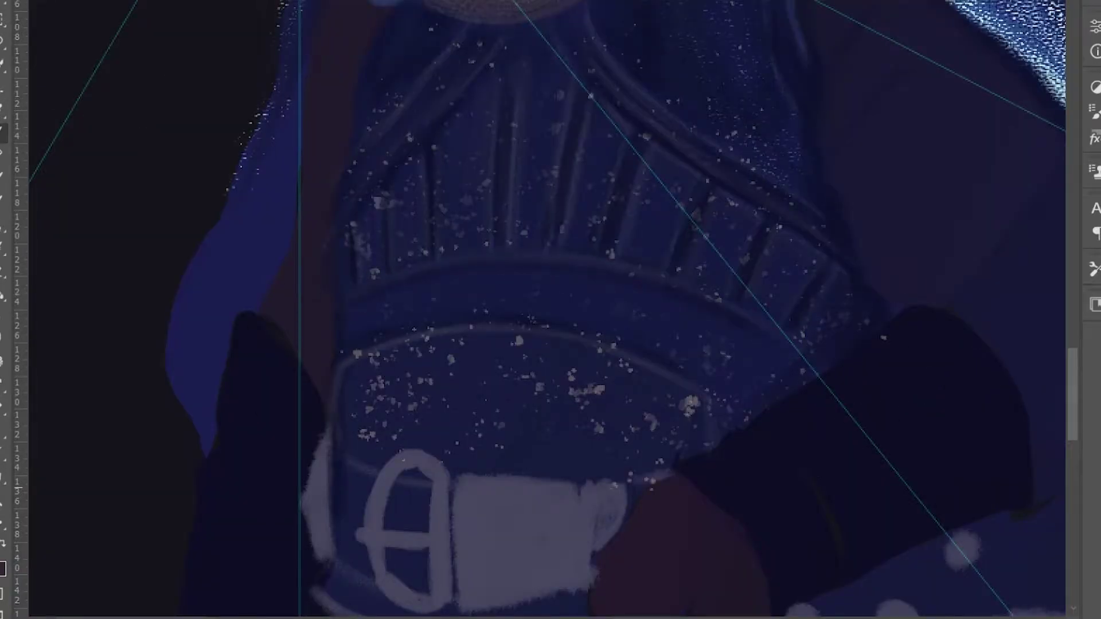
pyautogui.hotkey('ctrl', ',')
pyautogui.hotkey('ctrl', ',')
pyautogui.scroll(-2, 819, 582)
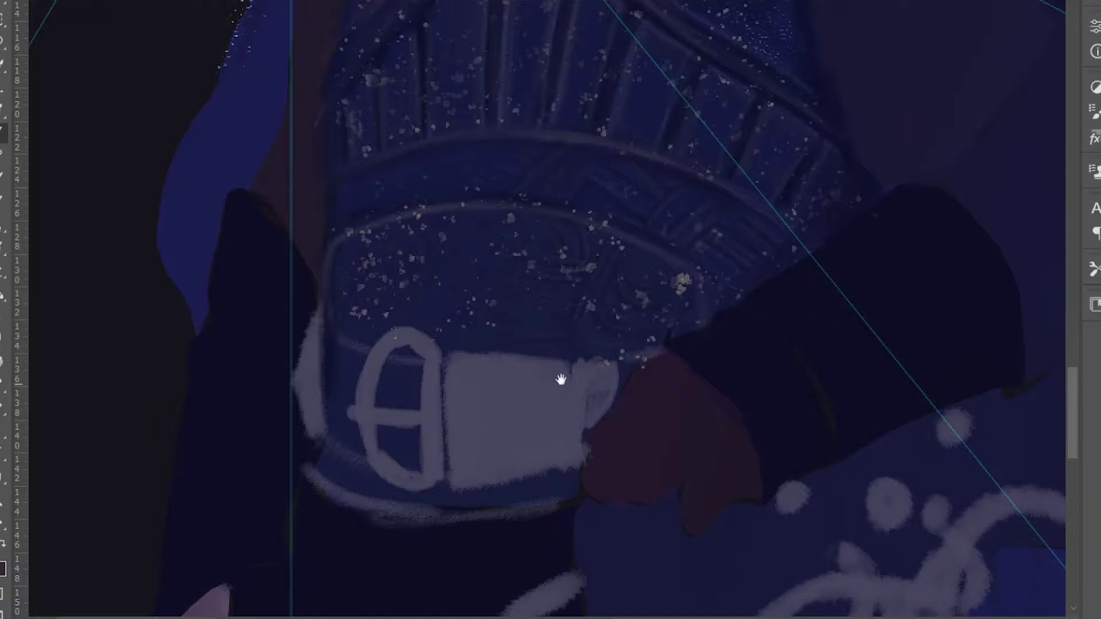
# - Repaint the belt buckle, plate and side pieces in copper brown and outline four circles on the plate
pyautogui.scroll(-3, 432, 533)
pyautogui.moveTo(482, 150); pyautogui.dragTo(433, 283)
pyautogui.moveTo(480, 231); pyautogui.dragTo(406, 229)
pyautogui.moveTo(482, 151); pyautogui.dragTo(435, 293)
pyautogui.moveTo(516, 306); pyautogui.dragTo(622, 289)
pyautogui.moveTo(613, 178); pyautogui.dragTo(516, 175)
pyautogui.moveTo(622, 283)
pyautogui.mouseDown()
pyautogui.moveTo(646, 183)
pyautogui.moveTo(668, 235)
pyautogui.mouseUp()
pyautogui.moveTo(378, 212)
pyautogui.mouseDown()
pyautogui.moveTo(368, 128)
pyautogui.moveTo(344, 230)
pyautogui.mouseUp()
pyautogui.scroll(-3, 361, 128)
pyautogui.scroll(4, 497, 135)
pyautogui.moveTo(659, 141); pyautogui.dragTo(665, 255)
pyautogui.moveTo(585, 132); pyautogui.dragTo(590, 269)
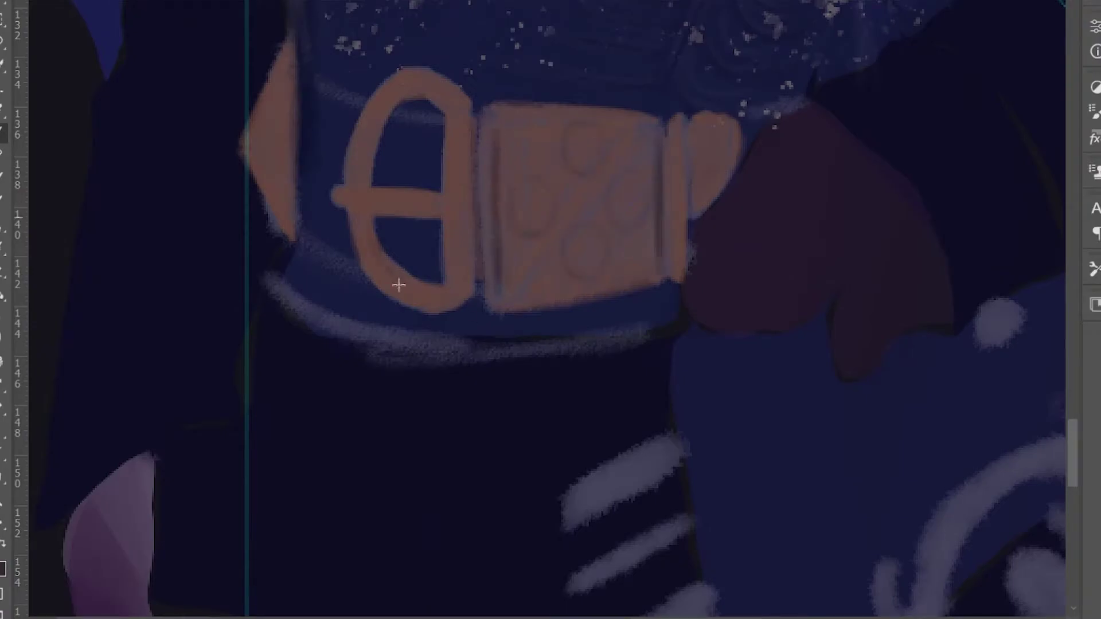
# - Shade the buckle frame and the belt plate's surface with darker brown strokes
pyautogui.moveTo(418, 295); pyautogui.dragTo(359, 230)
pyautogui.moveTo(456, 149); pyautogui.dragTo(461, 183)
pyautogui.moveTo(505, 298); pyautogui.dragTo(533, 298)
pyautogui.moveTo(587, 126)
pyautogui.mouseDown()
pyautogui.moveTo(513, 287)
pyautogui.moveTo(631, 144)
pyautogui.mouseUp()
pyautogui.moveTo(522, 258); pyautogui.dragTo(553, 275)
pyautogui.moveTo(636, 241); pyautogui.dragTo(547, 287)
# - Paint the four round openings in the belt plate dark blue
pyautogui.moveTo(516, 143)
pyautogui.mouseDown()
pyautogui.moveTo(532, 201)
pyautogui.moveTo(591, 148)
pyautogui.mouseUp()
pyautogui.moveTo(527, 192); pyautogui.dragTo(536, 207)
pyautogui.moveTo(628, 192); pyautogui.dragTo(636, 203)
pyautogui.moveTo(585, 247); pyautogui.dragTo(593, 258)
pyautogui.moveTo(530, 195); pyautogui.dragTo(536, 206)
pyautogui.moveTo(630, 192); pyautogui.dragTo(634, 204)
# - Shade the edges of the belt loop and of the pointed copper piece at the waist
pyautogui.moveTo(683, 132); pyautogui.dragTo(684, 237)
pyautogui.moveTo(287, 94); pyautogui.dragTo(287, 198)
pyautogui.moveTo(270, 204); pyautogui.dragTo(400, 246)
pyautogui.scroll(2, 335, 252)
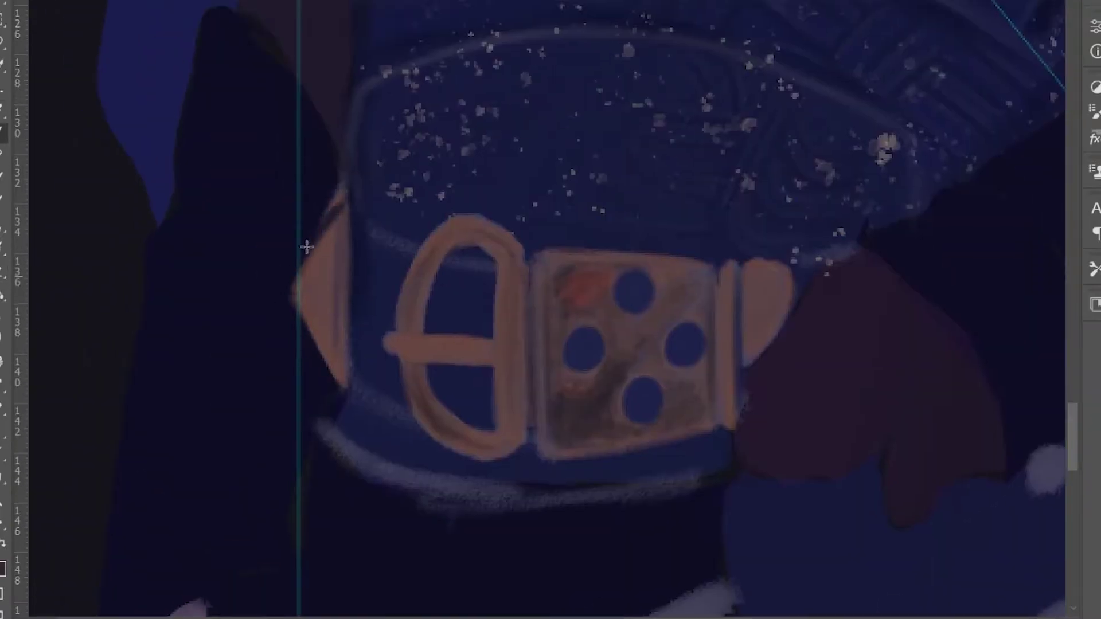
# - Paint purple folds on the upper sleeve and a light ragged hem, softening the hem's edge
pyautogui.scroll(-3, 295, 263)
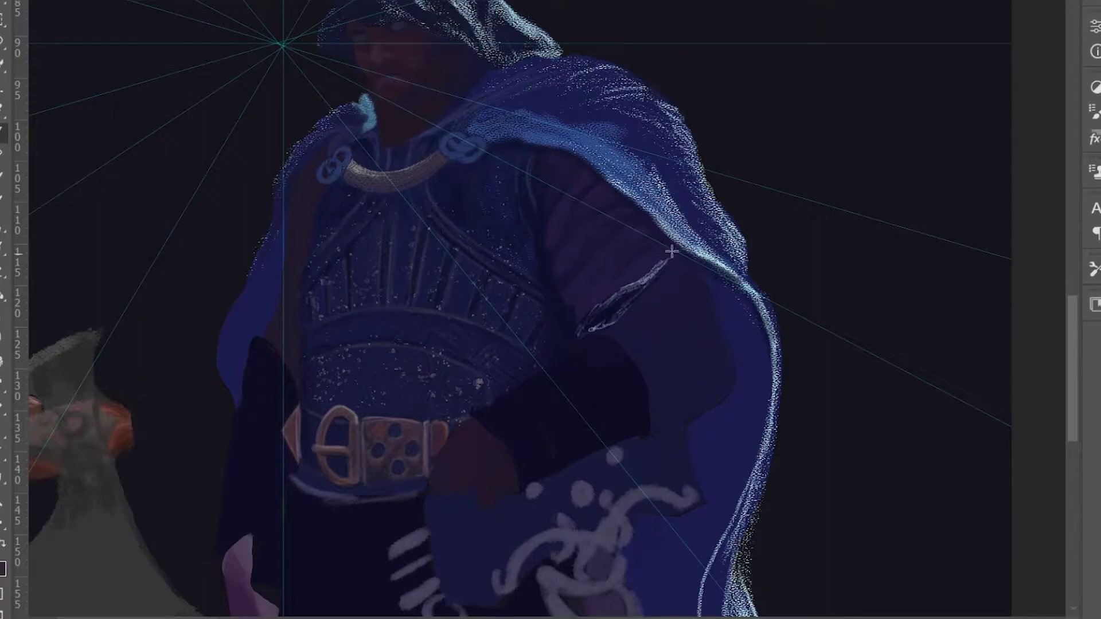
pyautogui.scroll(-3, 565, 253)
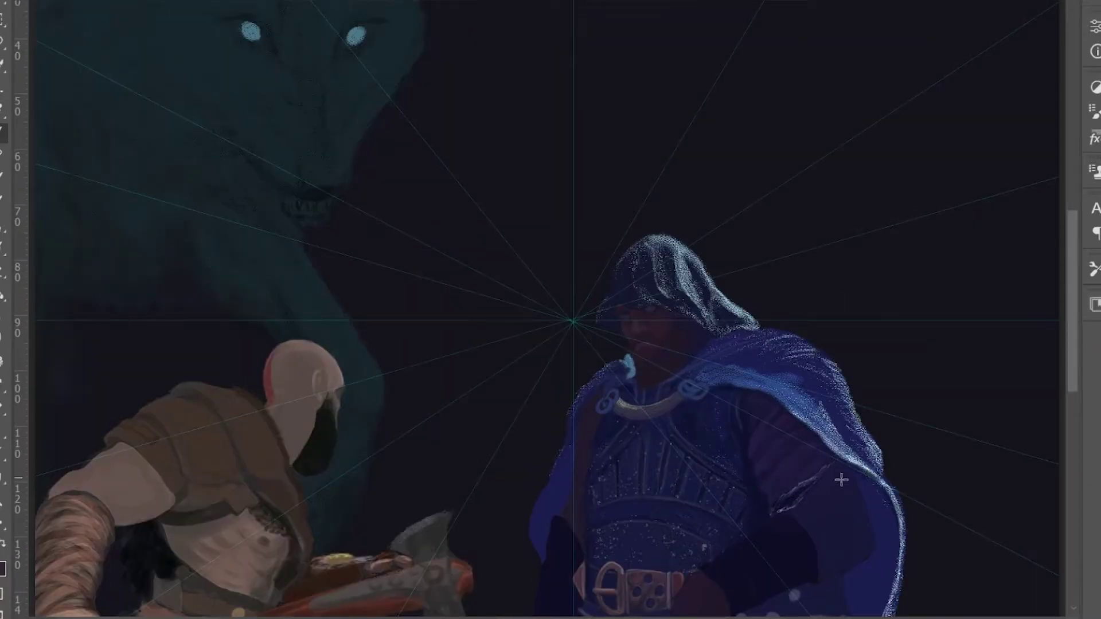
pyautogui.moveTo(820, 486); pyautogui.dragTo(545, 222)
pyautogui.press('e')
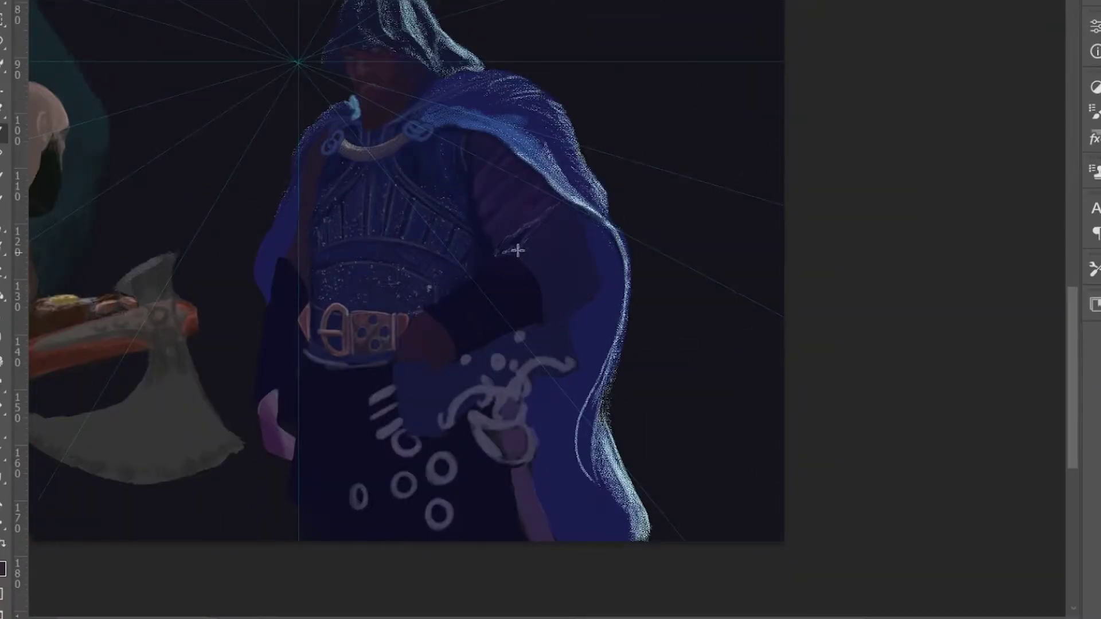
pyautogui.scroll(2, 590, 373)
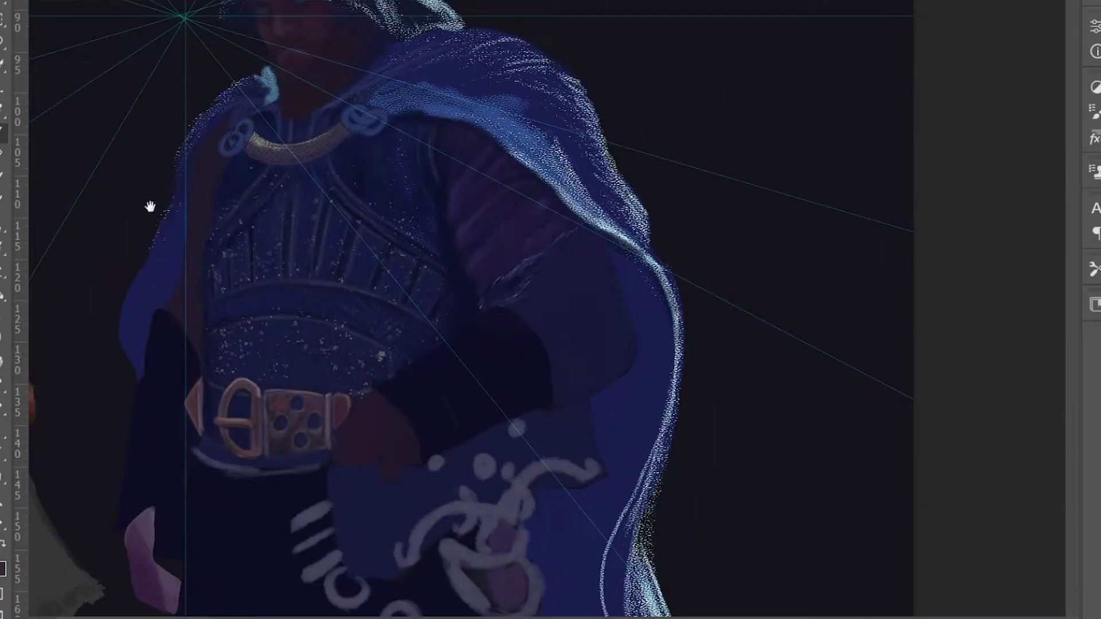
# - Paint bright turquoise folds across the bunched sleeve at the elbow
pyautogui.moveTo(591, 350)
pyautogui.mouseDown()
pyautogui.moveTo(590, 294)
pyautogui.moveTo(583, 344)
pyautogui.moveTo(550, 321)
pyautogui.moveTo(619, 344)
pyautogui.moveTo(608, 287)
pyautogui.mouseUp()
pyautogui.hotkey('ctrl', ',')
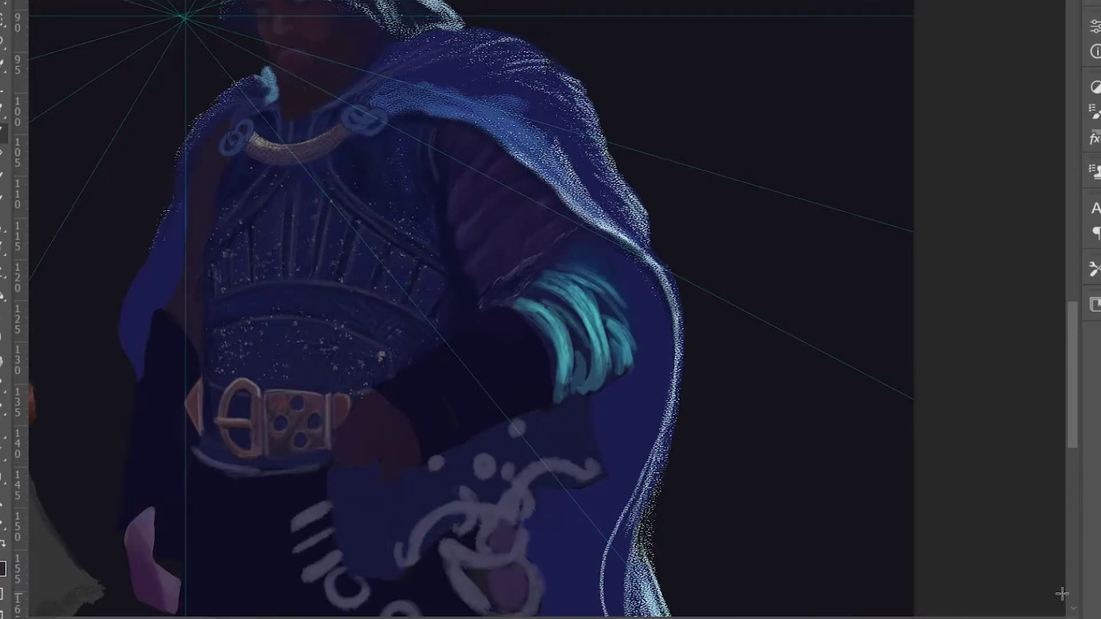
pyautogui.hotkey('ctrl', '-')
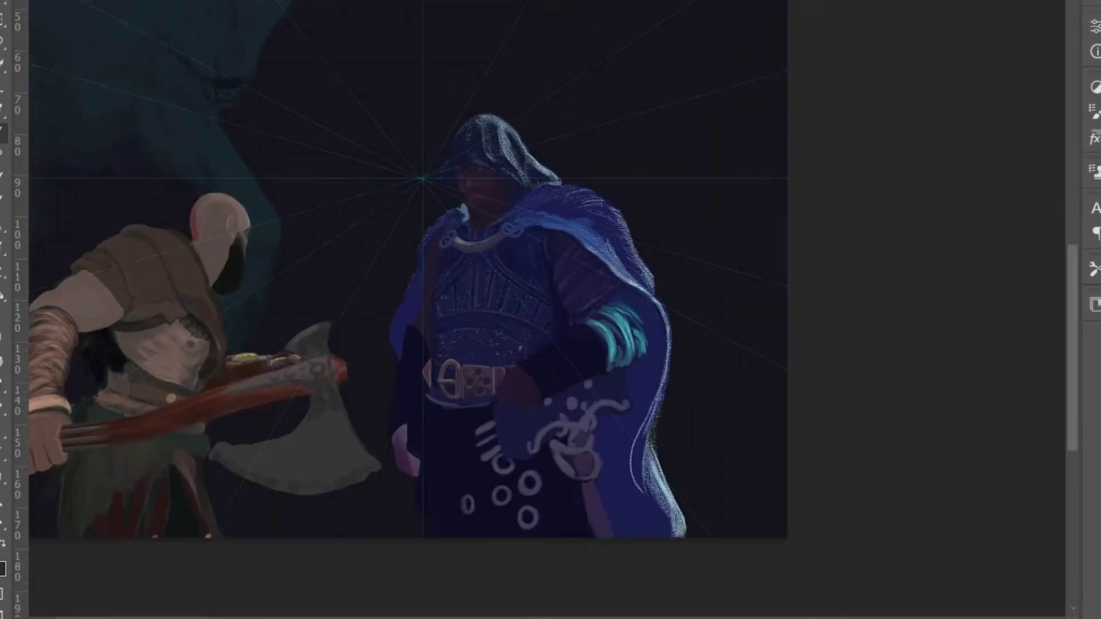
# - Darken and blend the turquoise elbow folds into softer teal shading toward the cloak
pyautogui.scroll(2, 688, 358)
pyautogui.moveTo(558, 246)
pyautogui.mouseDown()
pyautogui.moveTo(639, 327)
pyautogui.moveTo(628, 332)
pyautogui.mouseUp()
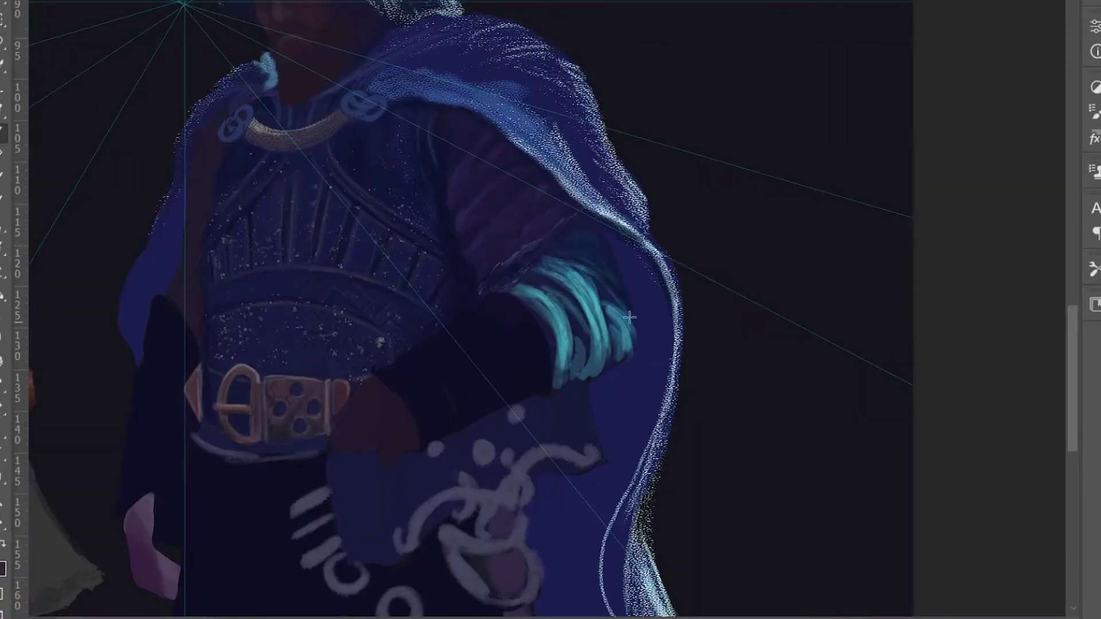
pyautogui.moveTo(567, 275)
pyautogui.mouseDown()
pyautogui.moveTo(602, 361)
pyautogui.moveTo(625, 355)
pyautogui.moveTo(632, 336)
pyautogui.moveTo(556, 279)
pyautogui.moveTo(592, 298)
pyautogui.moveTo(626, 353)
pyautogui.moveTo(560, 260)
pyautogui.moveTo(608, 385)
pyautogui.mouseUp()
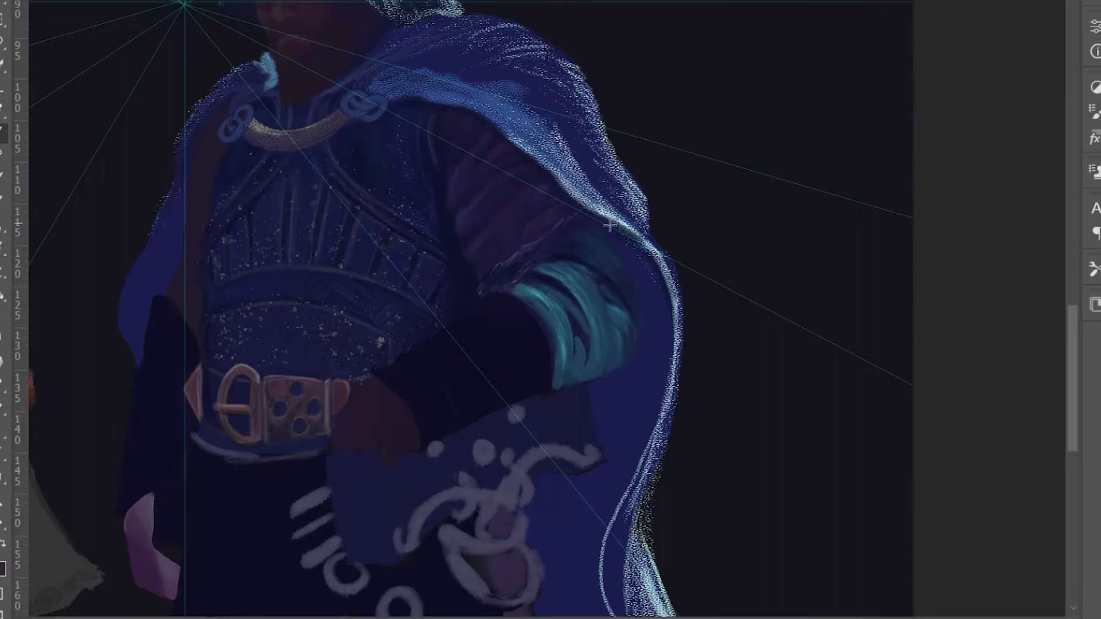
pyautogui.moveTo(569, 330); pyautogui.dragTo(549, 300)
pyautogui.scroll(-2, 617, 333)
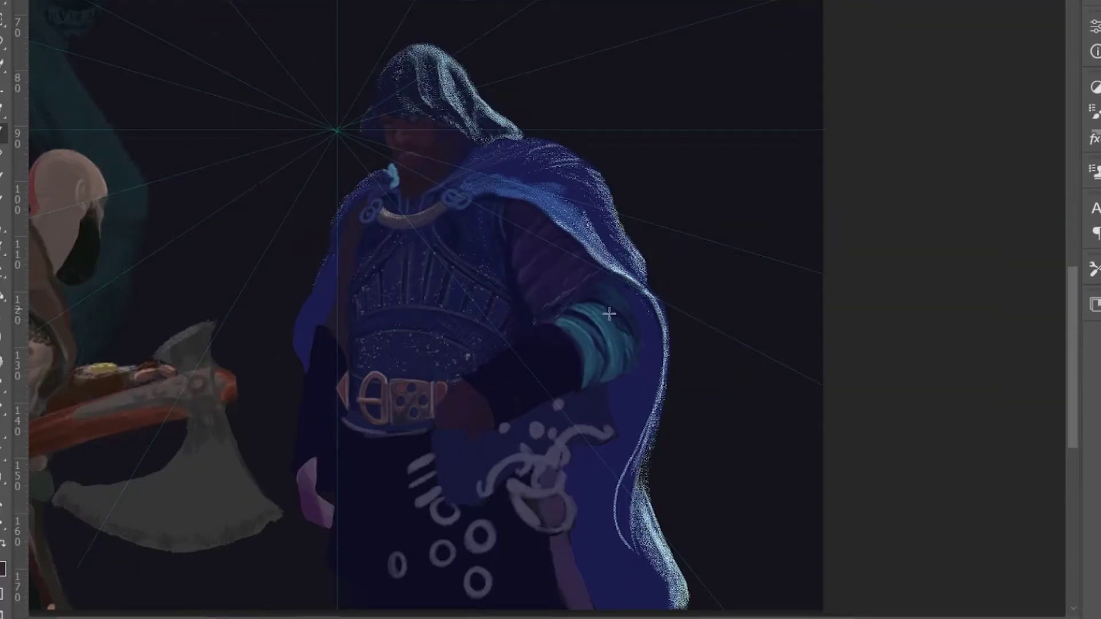
pyautogui.scroll(-2, 685, 346)
pyautogui.hscroll(-2, 686, 346)
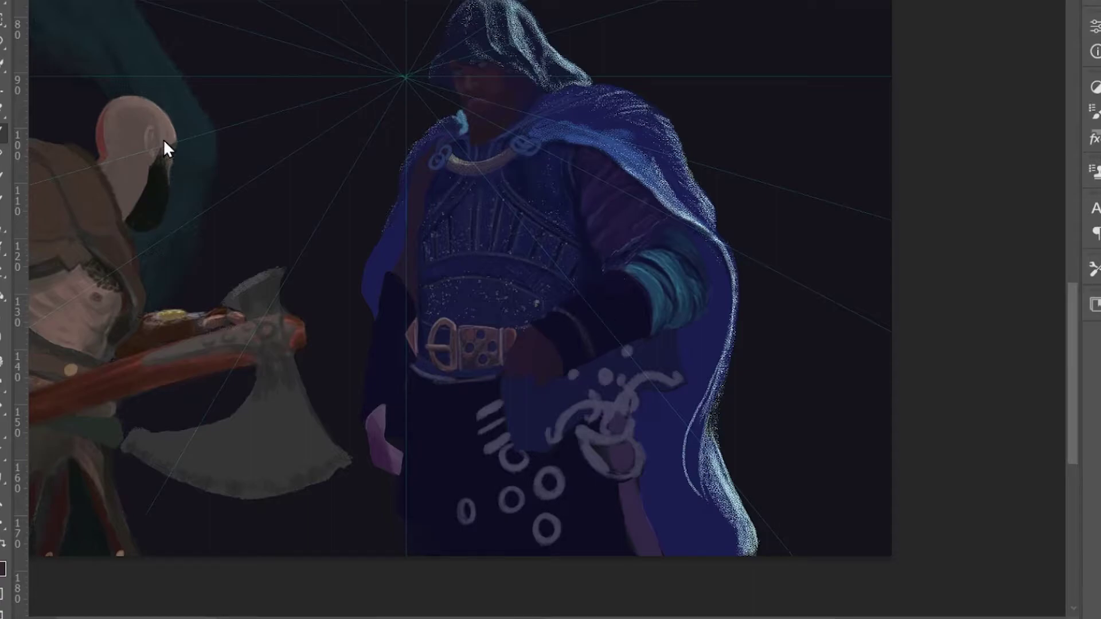
# - Outline the forearm bracer with pale rims and fill it with curved grey strokes
pyautogui.scroll(2, 585, 321)
pyautogui.moveTo(568, 309)
pyautogui.mouseDown()
pyautogui.moveTo(683, 479)
pyautogui.moveTo(723, 206)
pyautogui.mouseUp()
pyautogui.moveTo(725, 197); pyautogui.dragTo(854, 396)
pyautogui.moveTo(685, 467); pyautogui.dragTo(837, 401)
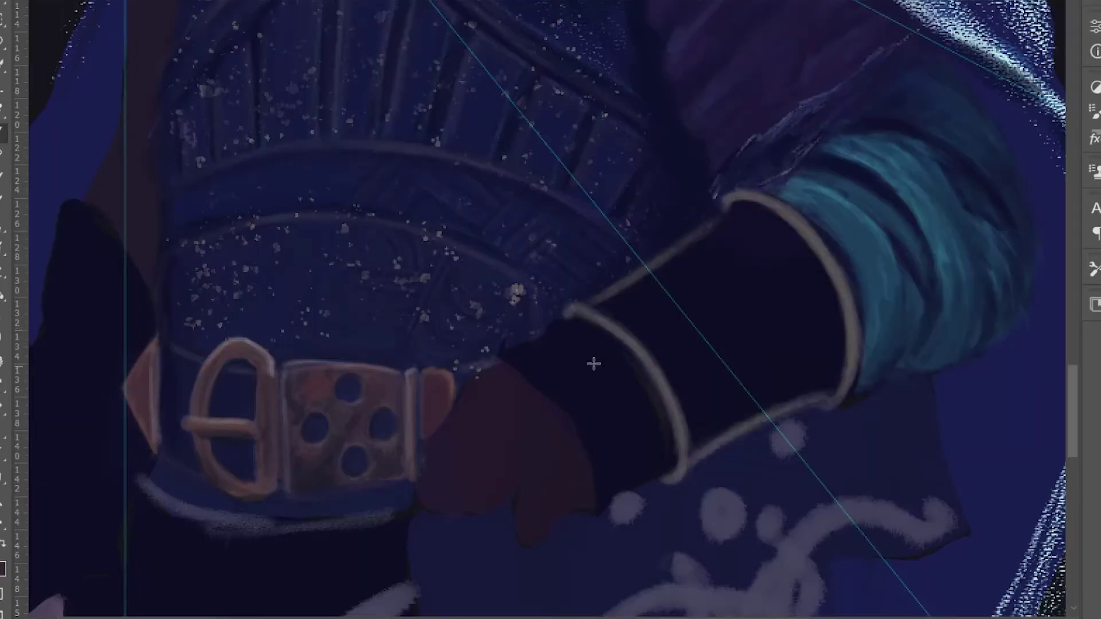
pyautogui.moveTo(693, 247)
pyautogui.mouseDown()
pyautogui.moveTo(776, 260)
pyautogui.moveTo(733, 393)
pyautogui.moveTo(831, 384)
pyautogui.mouseUp()
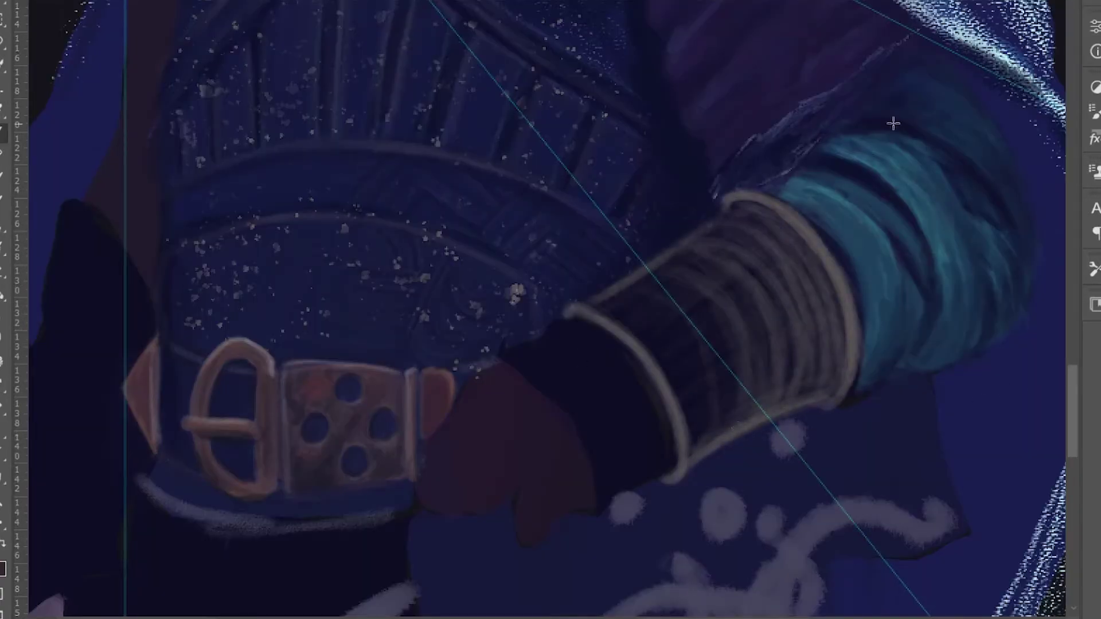
pyautogui.moveTo(608, 309); pyautogui.dragTo(739, 441)
# - Dot dark rivets along both ends of the bracer and touch up the shading beside its rims
pyautogui.click(761, 219)
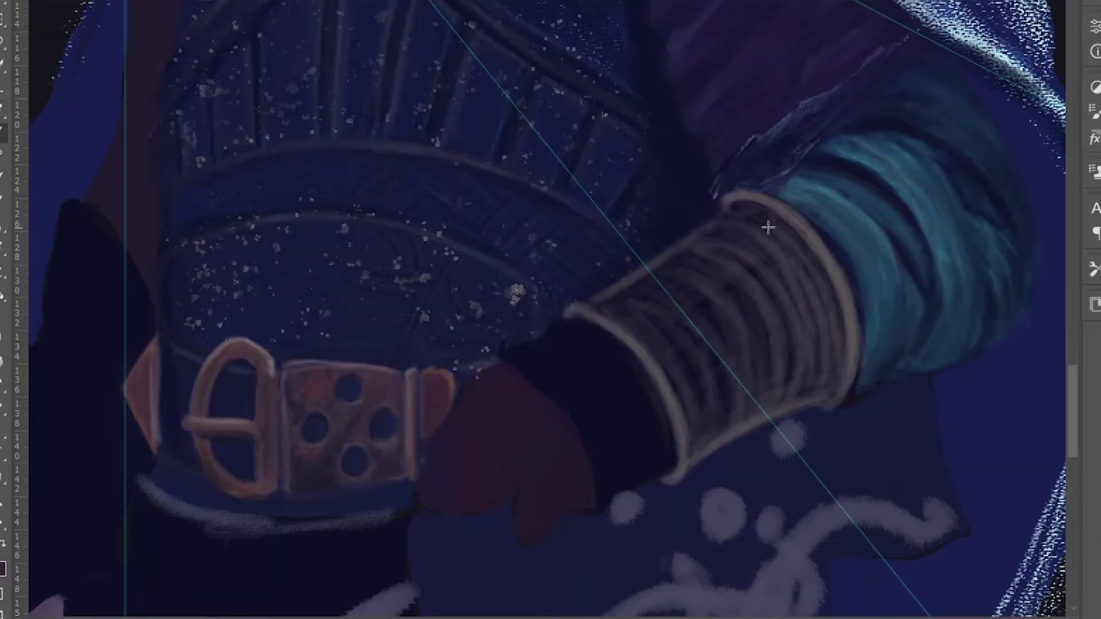
pyautogui.click(793, 248)
pyautogui.click(824, 301)
pyautogui.click(830, 361)
pyautogui.click(700, 430)
pyautogui.click(684, 388)
pyautogui.click(659, 345)
pyautogui.moveTo(725, 202); pyautogui.dragTo(841, 383)
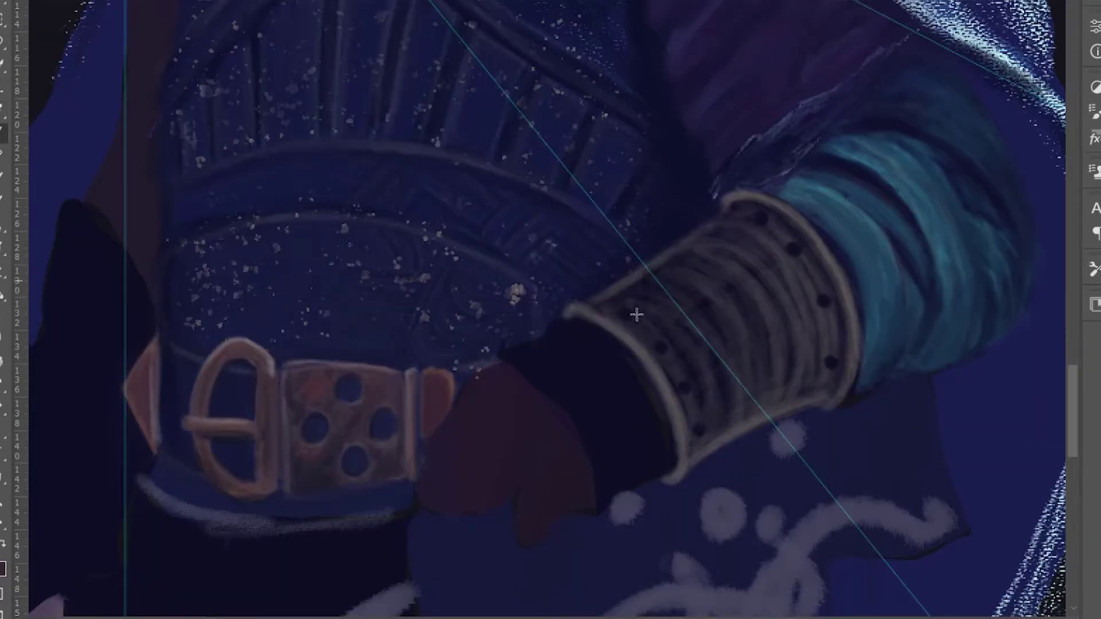
pyautogui.moveTo(690, 374)
pyautogui.mouseDown()
pyautogui.moveTo(752, 322)
pyautogui.moveTo(588, 307)
pyautogui.moveTo(682, 427)
pyautogui.mouseUp()
# - Tint the bracer olive with mottled dark texture and add pale blue highlights along its underside
pyautogui.moveTo(585, 306)
pyautogui.mouseDown()
pyautogui.moveTo(717, 226)
pyautogui.moveTo(759, 401)
pyautogui.moveTo(769, 270)
pyautogui.moveTo(732, 397)
pyautogui.moveTo(759, 310)
pyautogui.mouseUp()
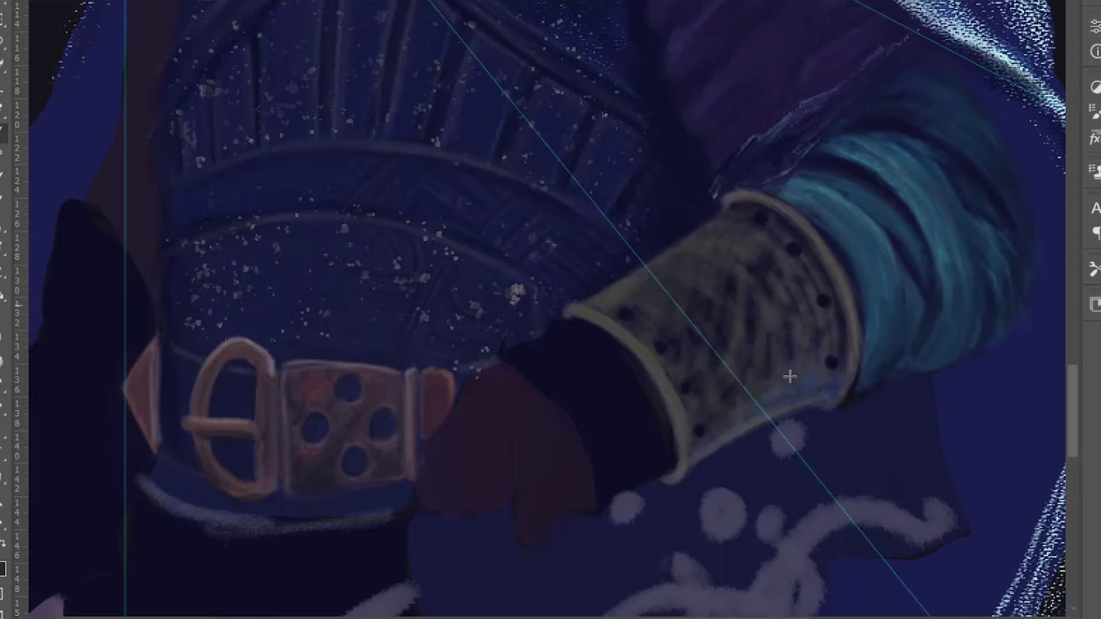
pyautogui.moveTo(806, 377); pyautogui.dragTo(749, 319)
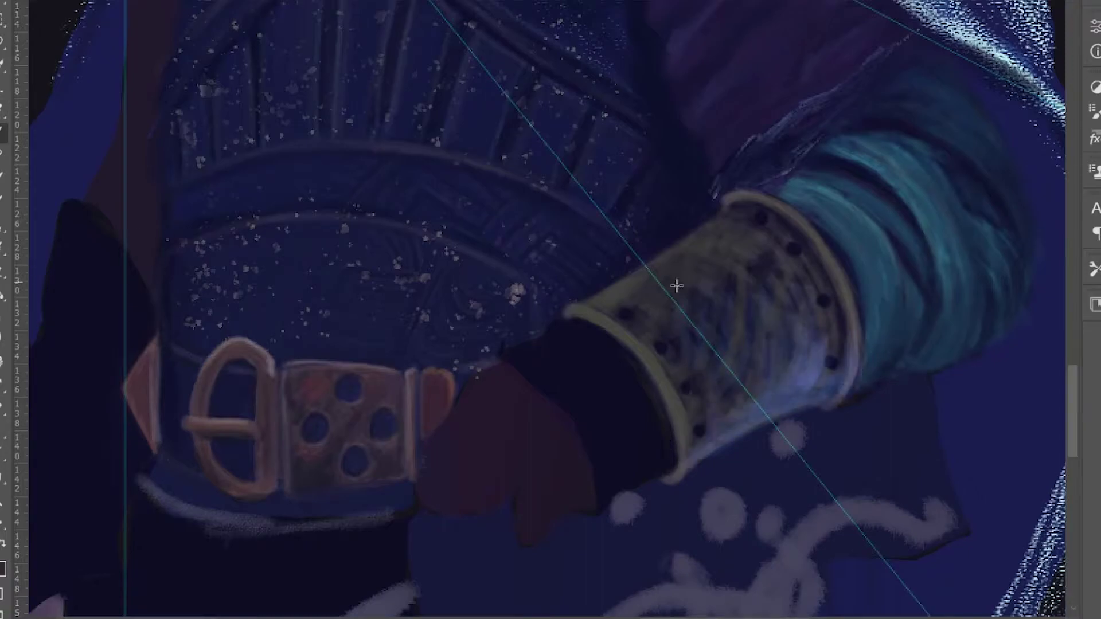
pyautogui.moveTo(753, 375)
pyautogui.mouseDown()
pyautogui.moveTo(765, 308)
pyautogui.moveTo(798, 384)
pyautogui.moveTo(731, 249)
pyautogui.moveTo(816, 403)
pyautogui.moveTo(686, 420)
pyautogui.moveTo(608, 305)
pyautogui.moveTo(744, 434)
pyautogui.moveTo(798, 404)
pyautogui.moveTo(784, 411)
pyautogui.moveTo(766, 213)
pyautogui.moveTo(566, 303)
pyautogui.moveTo(761, 383)
pyautogui.moveTo(780, 419)
pyautogui.moveTo(659, 437)
pyautogui.mouseUp()
pyautogui.scroll(-6, 659, 437)
pyautogui.scroll(5, 762, 361)
pyautogui.scroll(-3, 816, 184)
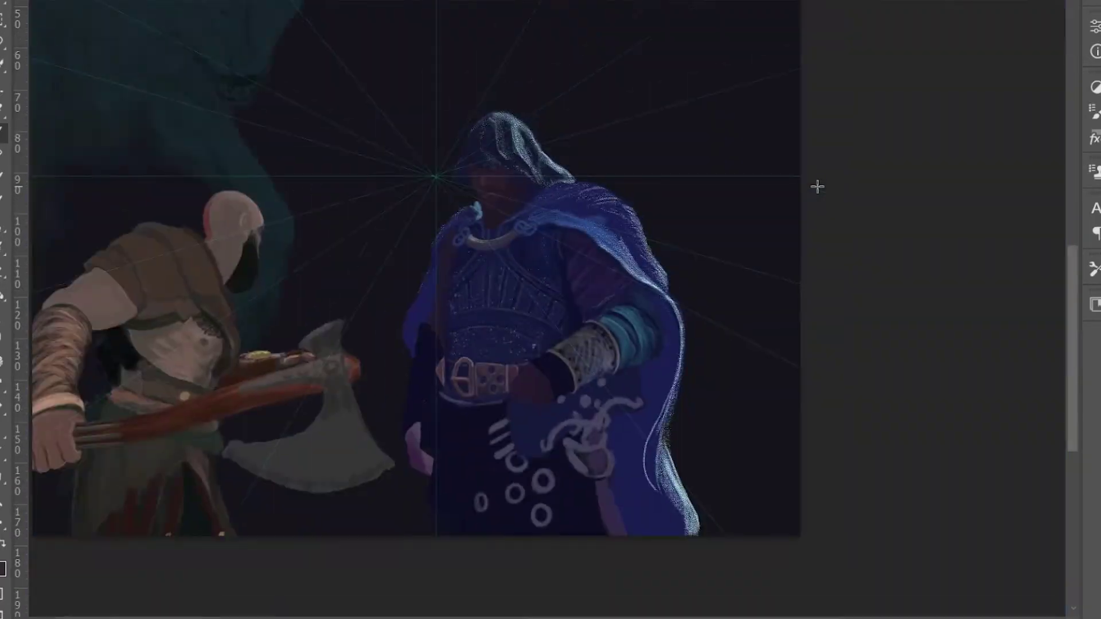
# - Paint dark teal folds on the wrist cuff below the bracer and shade the fingers of the resting hand
pyautogui.scroll(3, 674, 482)
pyautogui.moveTo(596, 265)
pyautogui.mouseDown()
pyautogui.moveTo(627, 295)
pyautogui.moveTo(614, 270)
pyautogui.mouseUp()
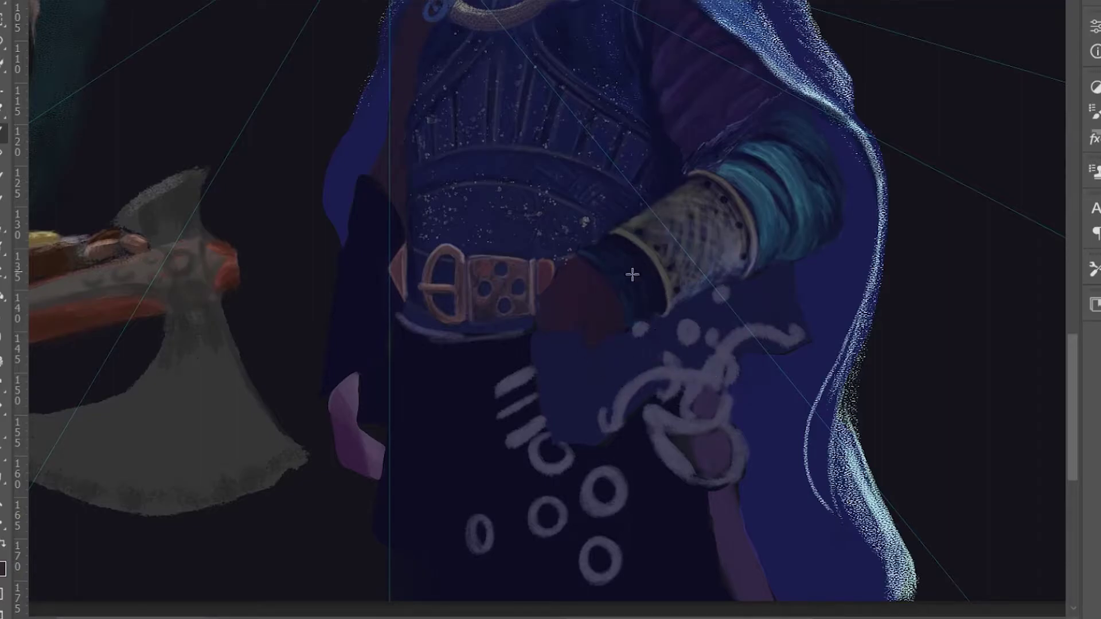
pyautogui.scroll(3, 634, 282)
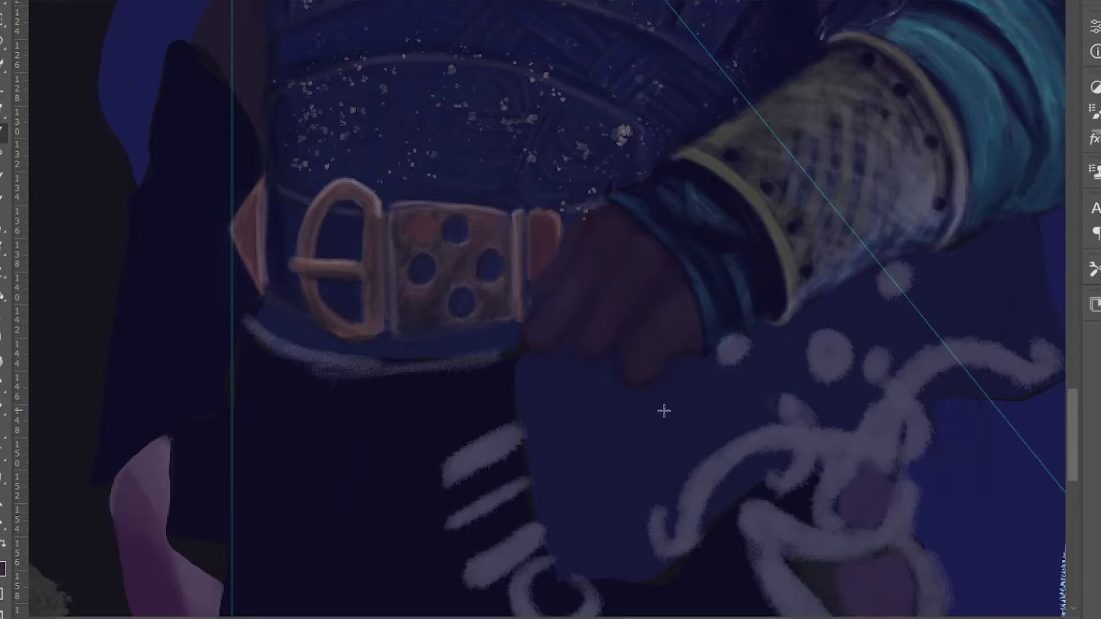
# - Paint the cloaked figure's other sleeve and forearm guard in blue with light banded edges
pyautogui.scroll(-2, 664, 409)
pyautogui.moveTo(512, 242)
pyautogui.mouseDown()
pyautogui.moveTo(541, 246)
pyautogui.moveTo(532, 220)
pyautogui.mouseUp()
pyautogui.scroll(-2, 559, 339)
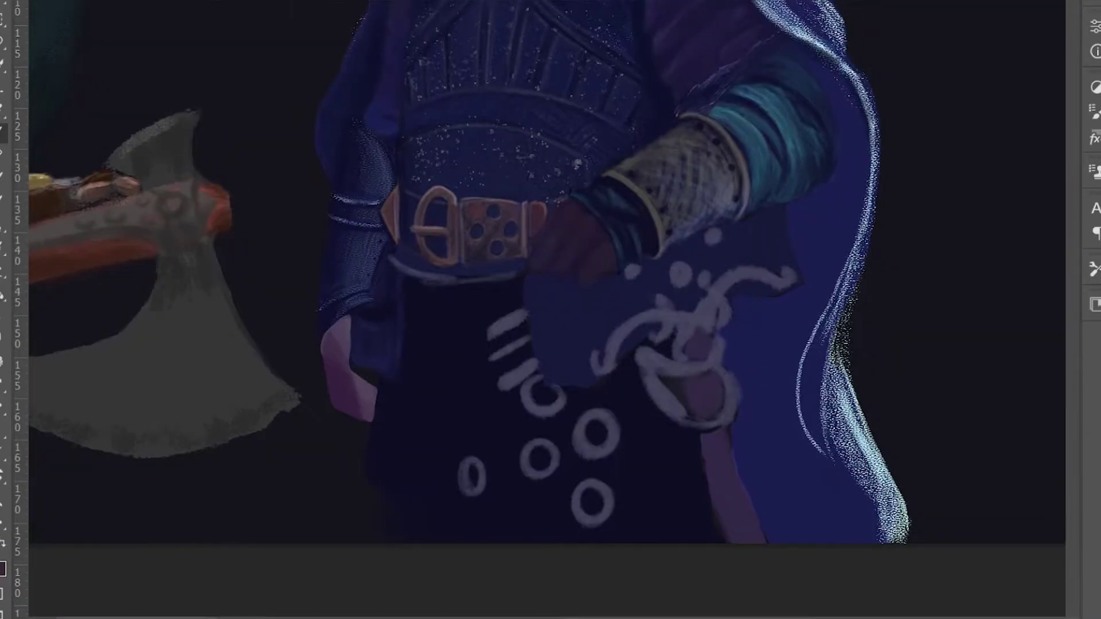
# - Paint the small blue pouch at the hip and shade the hanging hand with purple highlights
pyautogui.scroll(2, 555, 380)
pyautogui.moveTo(395, 284)
pyautogui.mouseDown()
pyautogui.moveTo(352, 231)
pyautogui.moveTo(357, 251)
pyautogui.moveTo(324, 258)
pyautogui.mouseUp()
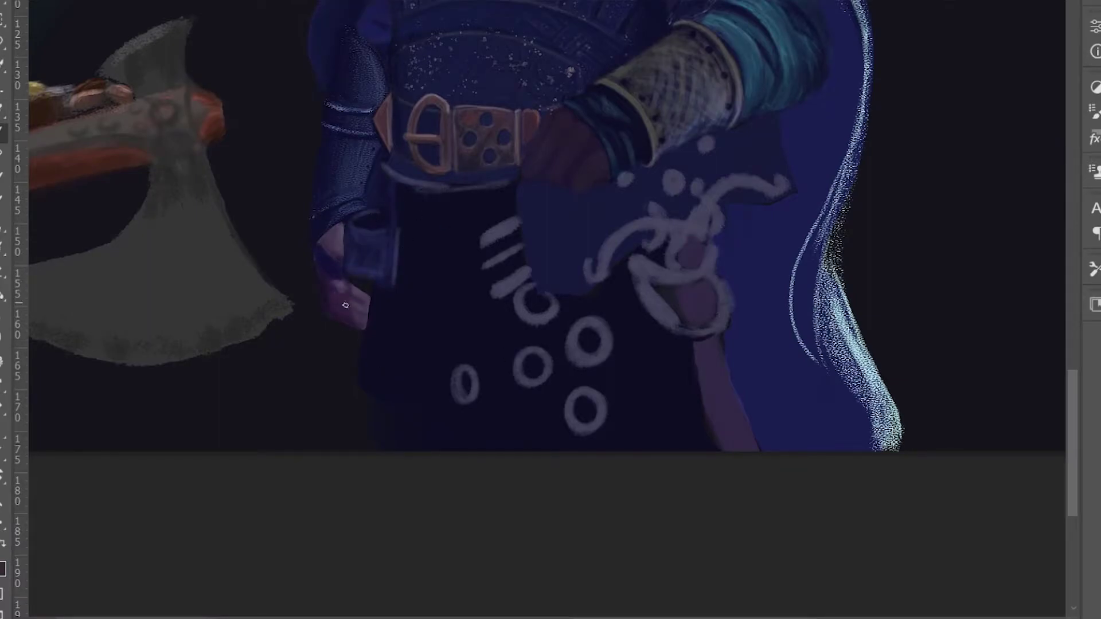
pyautogui.moveTo(344, 299); pyautogui.dragTo(358, 301)
pyautogui.scroll(-2, 357, 301)
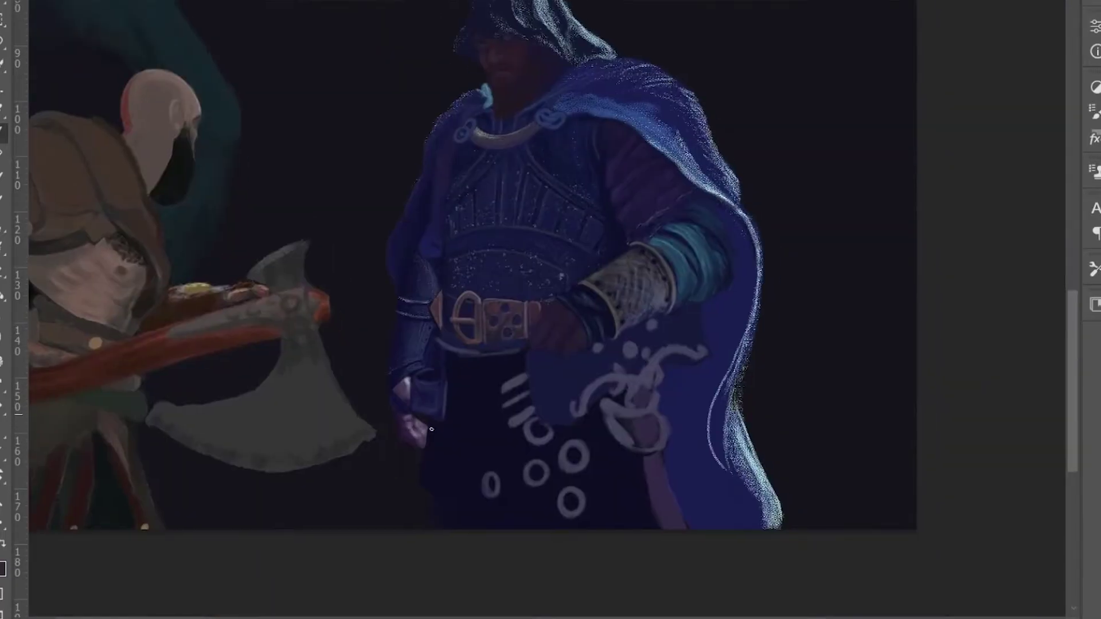
pyautogui.moveTo(409, 403); pyautogui.dragTo(515, 463)
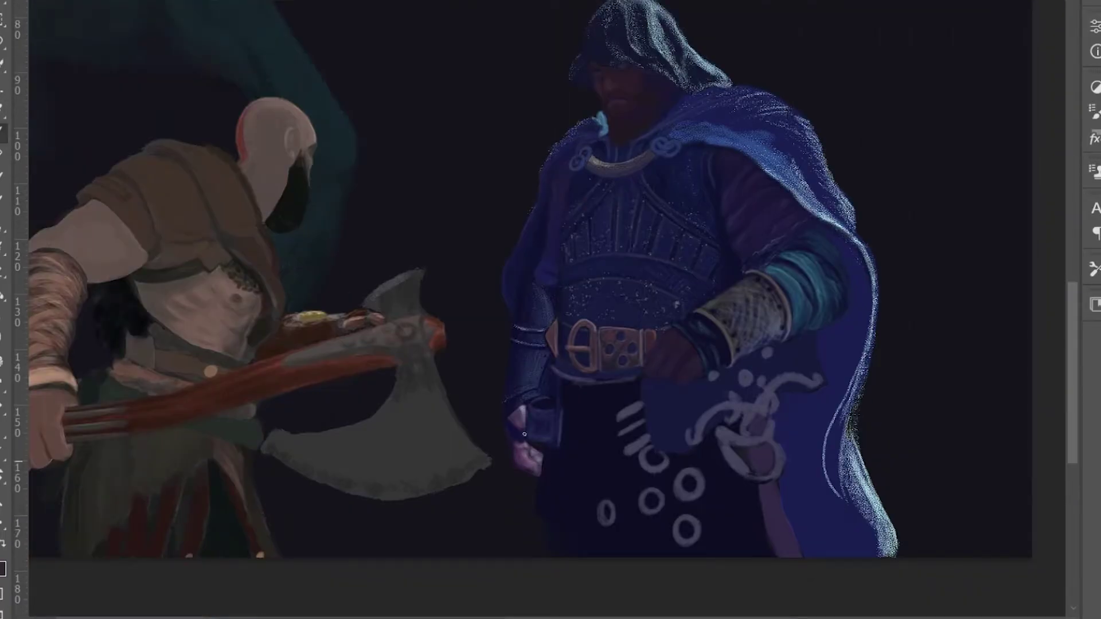
pyautogui.scroll(-2, 506, 429)
pyautogui.scroll(3, 541, 400)
pyautogui.scroll(-4, 548, 485)
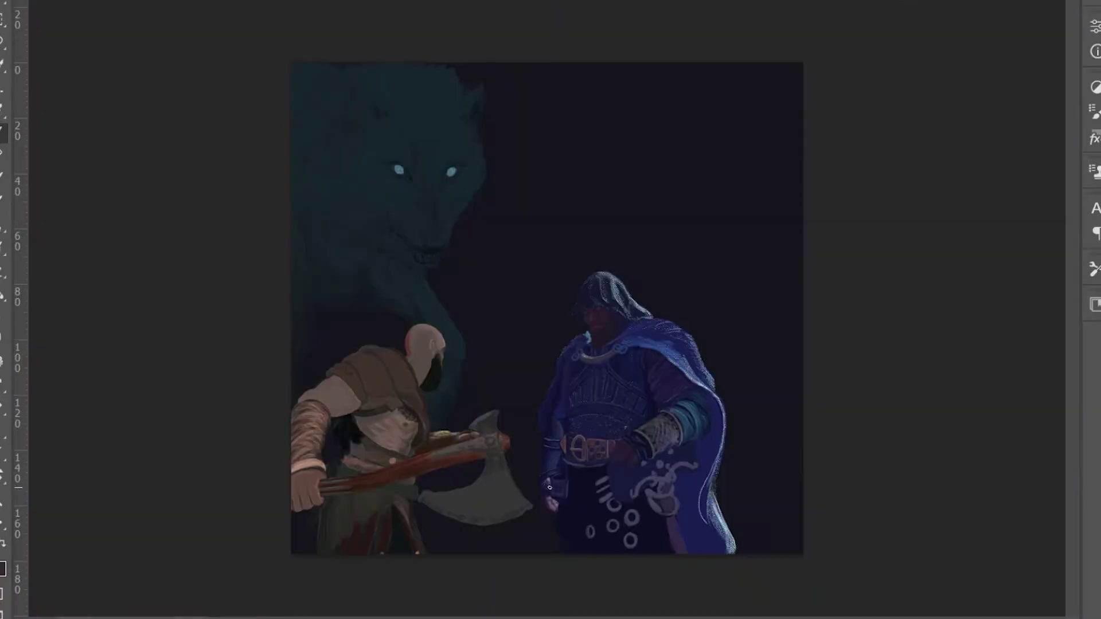
# - Block in the purple waist sash and the blue hanging straps and ring connectors over the line sketch
pyautogui.scroll(3, 779, 370)
pyautogui.moveTo(422, 464); pyautogui.dragTo(284, 323)
pyautogui.scroll(2, 311, 324)
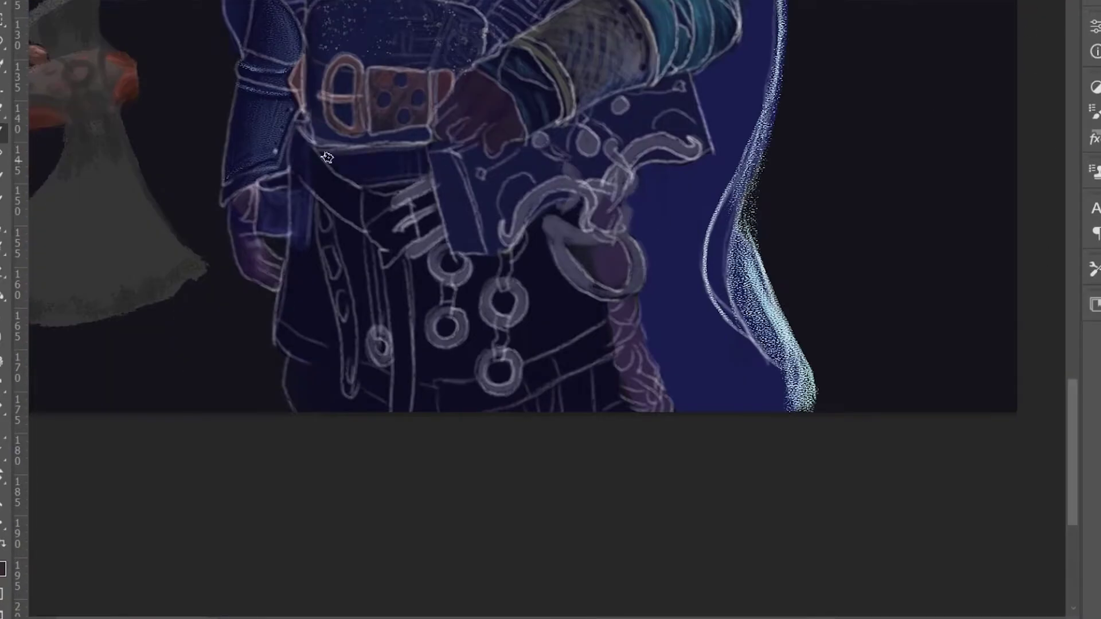
pyautogui.moveTo(395, 269); pyautogui.dragTo(402, 143)
pyautogui.moveTo(328, 86); pyautogui.dragTo(350, 189)
pyautogui.moveTo(383, 133); pyautogui.dragTo(384, 210)
pyautogui.moveTo(453, 164); pyautogui.dragTo(453, 188)
pyautogui.moveTo(512, 130); pyautogui.dragTo(508, 222)
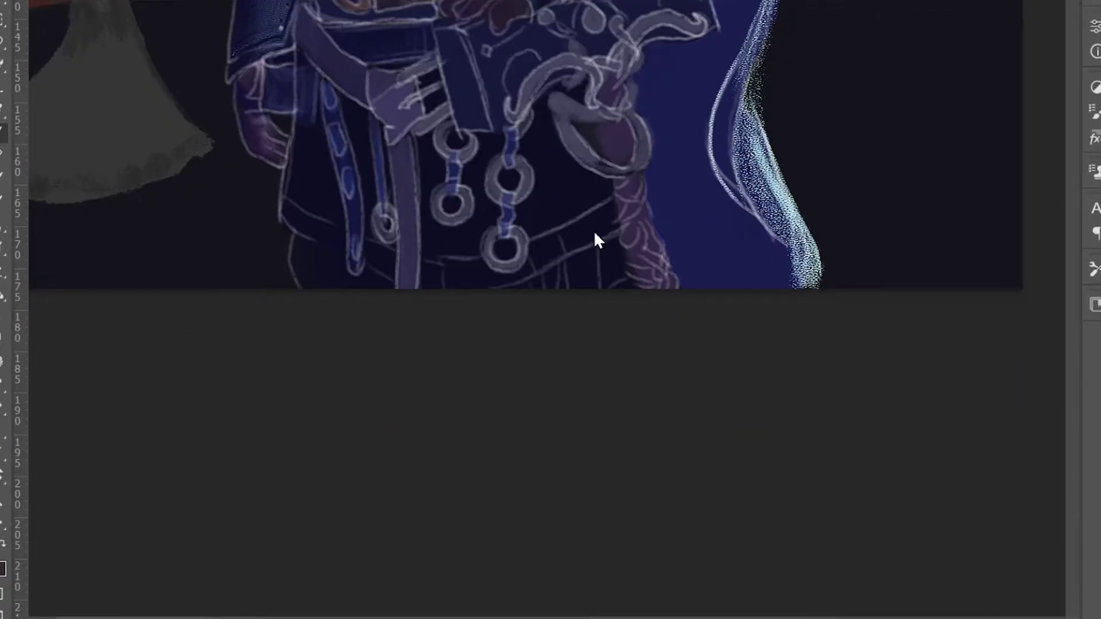
# - Add light blue seams to the lower robe, fill it with deeper blue and brush bright turquoise folds beside the rings
pyautogui.scroll(-1, 516, 172)
pyautogui.scroll(2, 515, 172)
pyautogui.hotkey('ctrl', 'r')
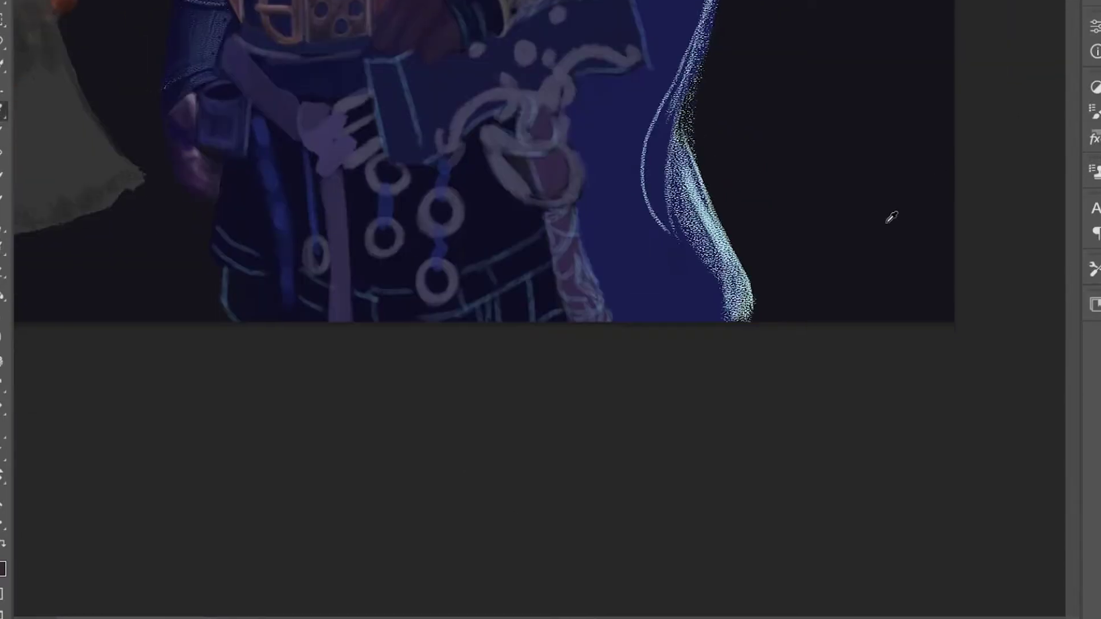
pyautogui.press('b')
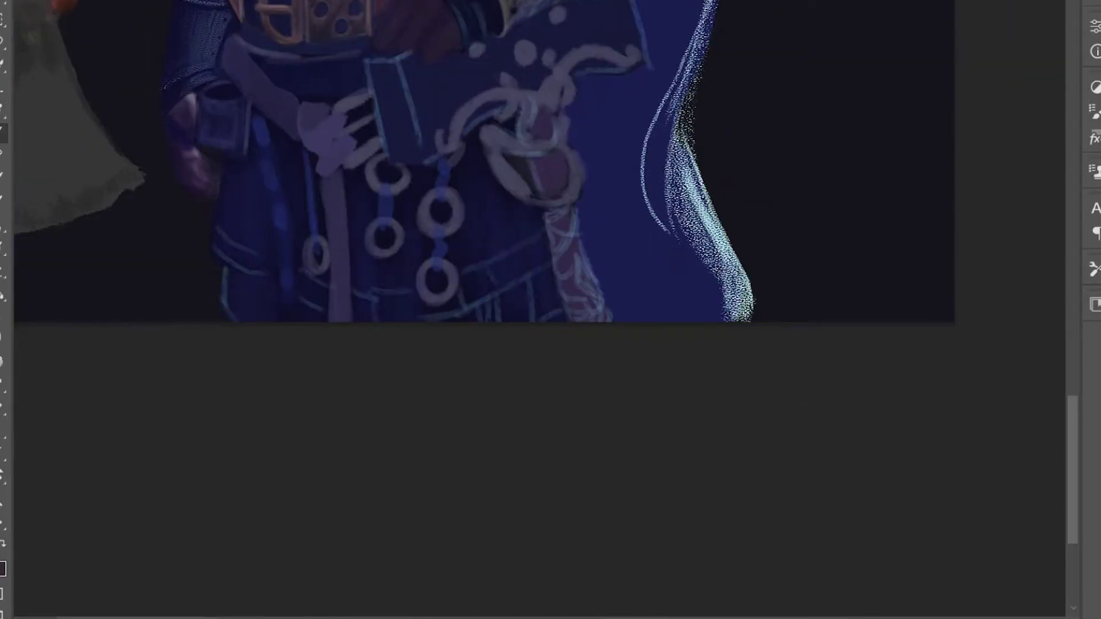
pyautogui.moveTo(516, 229)
pyautogui.mouseDown()
pyautogui.moveTo(480, 375)
pyautogui.moveTo(393, 263)
pyautogui.mouseUp()
pyautogui.moveTo(482, 307)
pyautogui.mouseDown()
pyautogui.moveTo(459, 312)
pyautogui.moveTo(540, 336)
pyautogui.moveTo(488, 213)
pyautogui.moveTo(473, 282)
pyautogui.moveTo(458, 298)
pyautogui.moveTo(357, 326)
pyautogui.moveTo(548, 215)
pyautogui.moveTo(500, 292)
pyautogui.mouseUp()
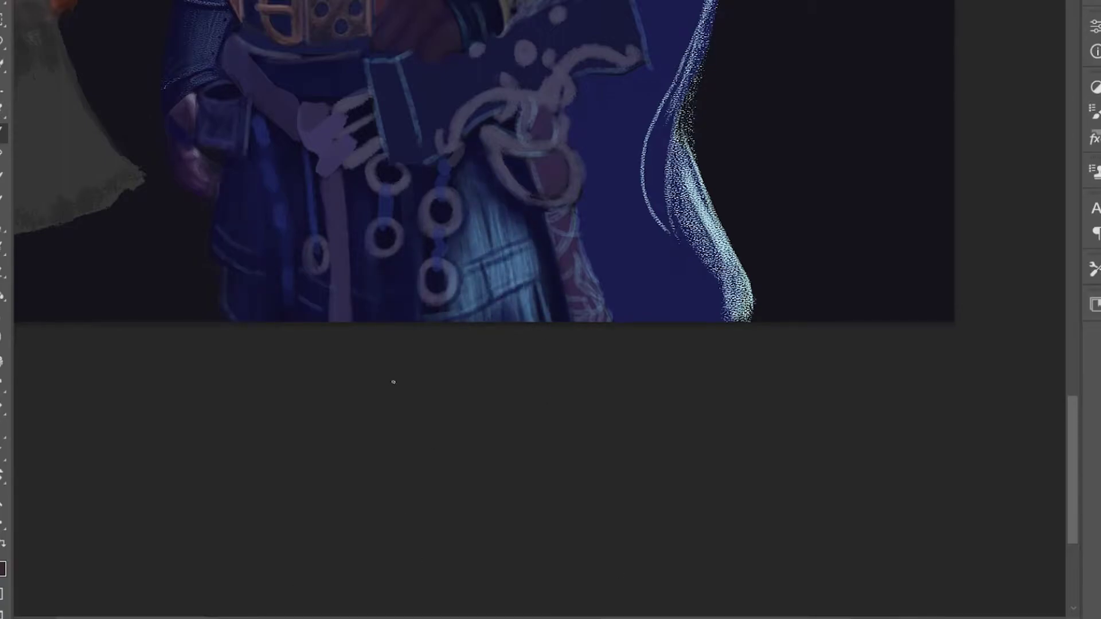
# - Paint the hanging rings and the sash clasps orange
pyautogui.click(458, 155)
pyautogui.moveTo(456, 200)
pyautogui.mouseDown()
pyautogui.moveTo(422, 287)
pyautogui.moveTo(439, 153)
pyautogui.mouseUp()
pyautogui.moveTo(314, 266)
pyautogui.mouseDown()
pyautogui.moveTo(355, 93)
pyautogui.moveTo(383, 145)
pyautogui.mouseUp()
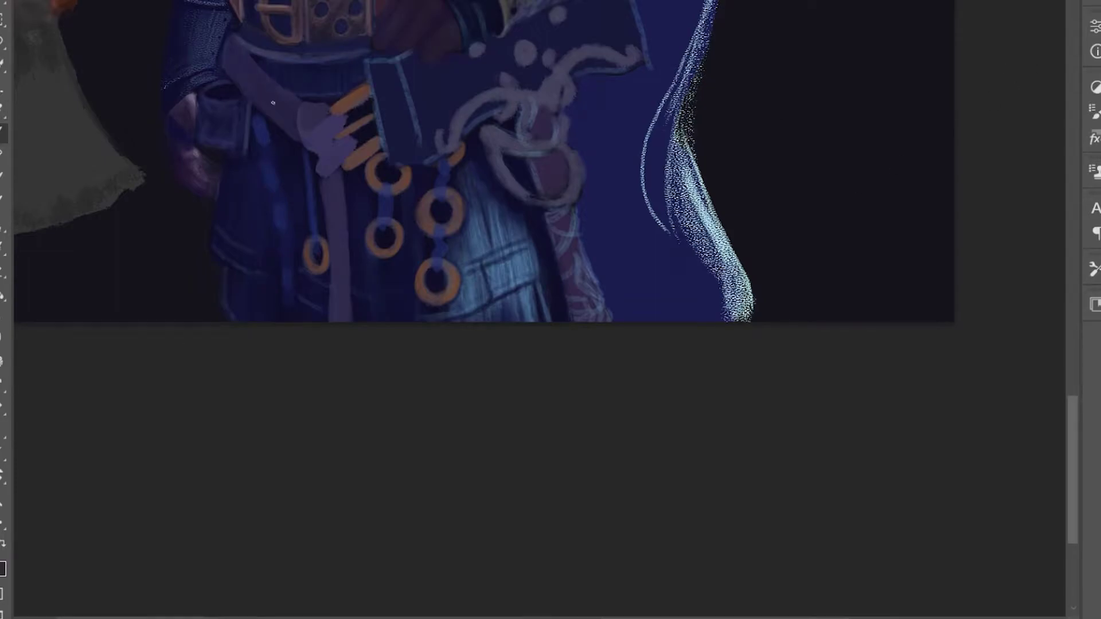
# - Shade the knotted purple sash with sampled purples and add light streaks to its knot and hanging strip
pyautogui.moveTo(255, 35); pyautogui.dragTo(225, 67)
pyautogui.hotkey('ctrl', 'z')
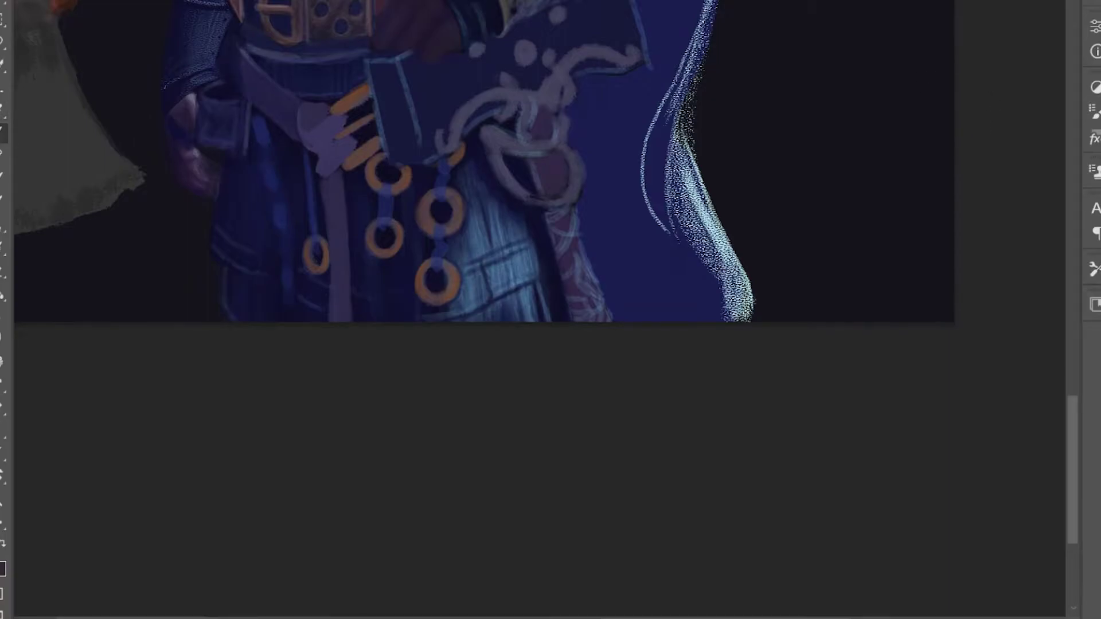
pyautogui.keyDown('alt'); pyautogui.click(315, 120); pyautogui.keyUp('alt')
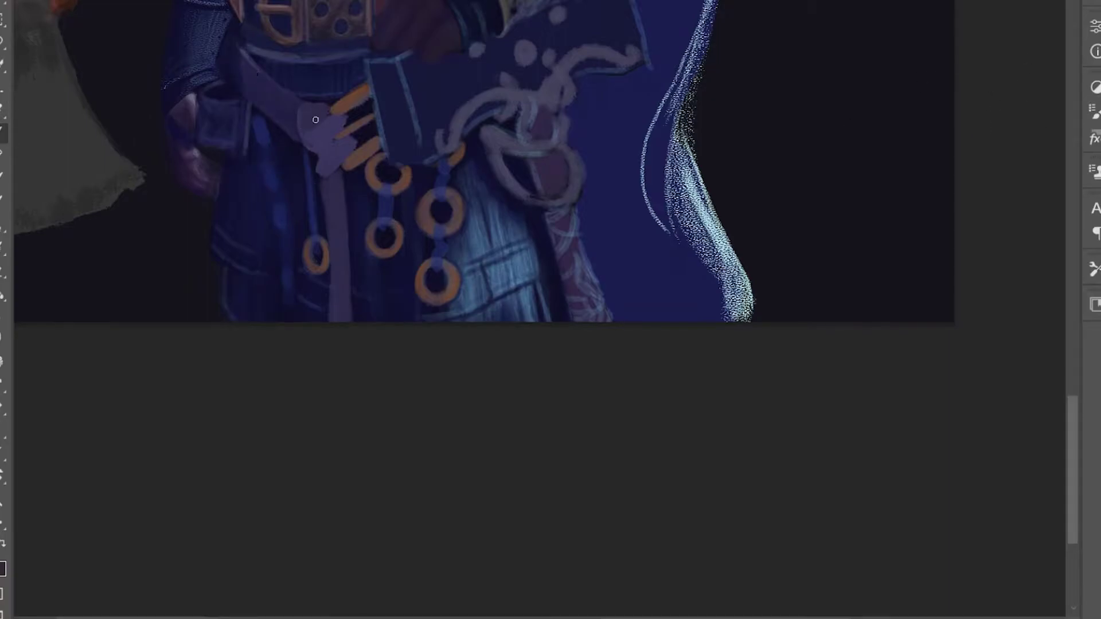
pyautogui.keyDown('alt'); pyautogui.click(332, 164); pyautogui.keyUp('alt')
pyautogui.keyDown('alt'); pyautogui.click(334, 167); pyautogui.keyUp('alt')
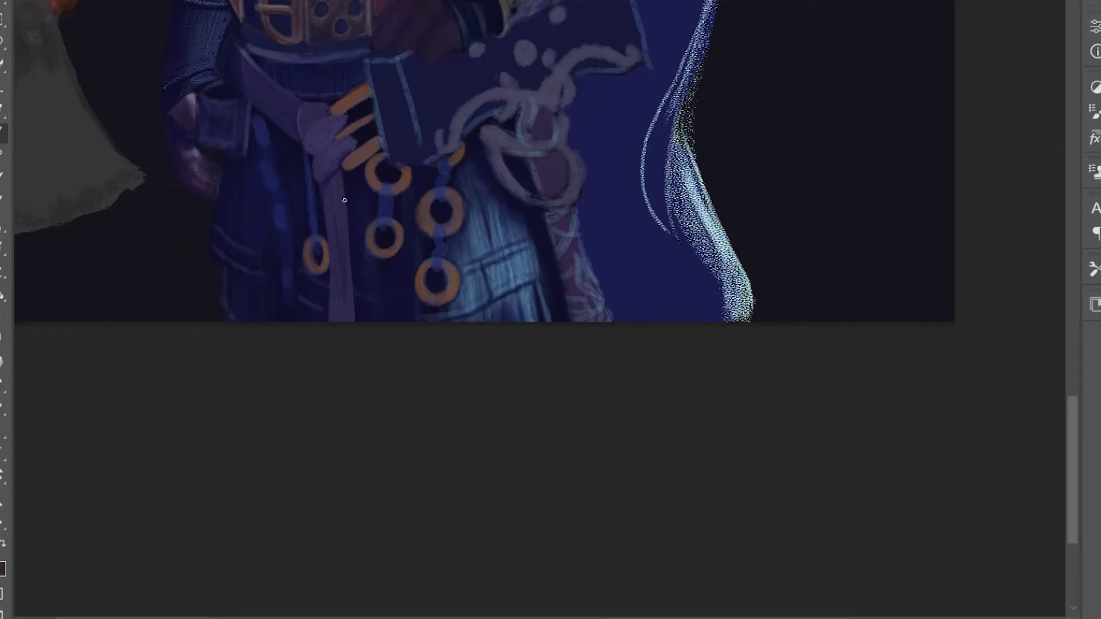
pyautogui.moveTo(344, 269); pyautogui.dragTo(344, 189)
pyautogui.moveTo(346, 155); pyautogui.dragTo(338, 122)
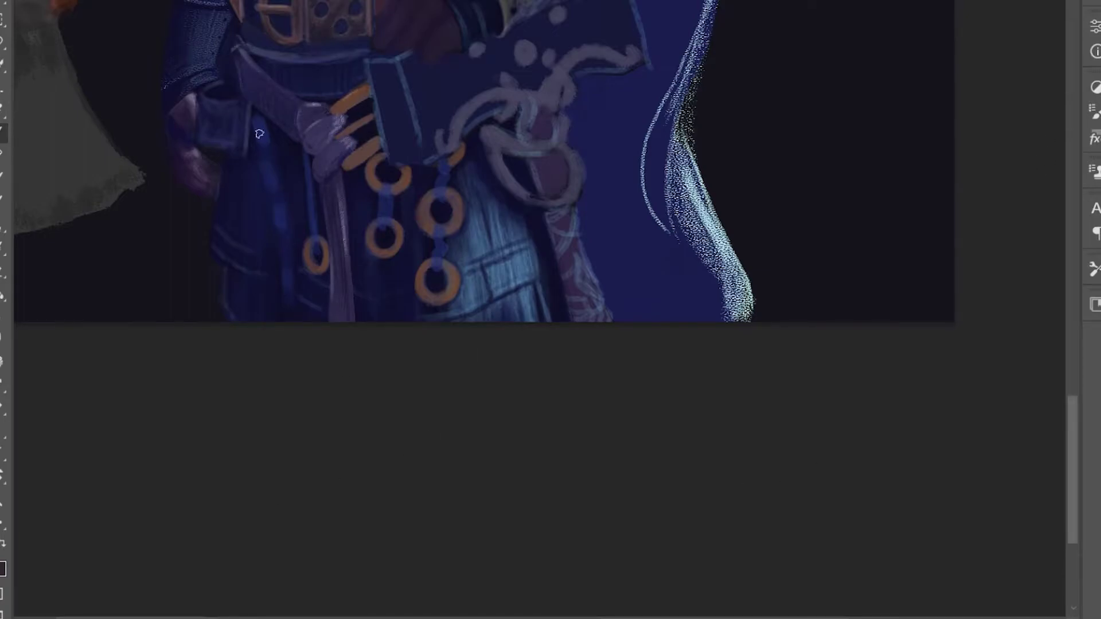
# - Shade the orange rings and detail the blue connectors and segmented strap with lighter links
pyautogui.hotkey('ctrl', '+')
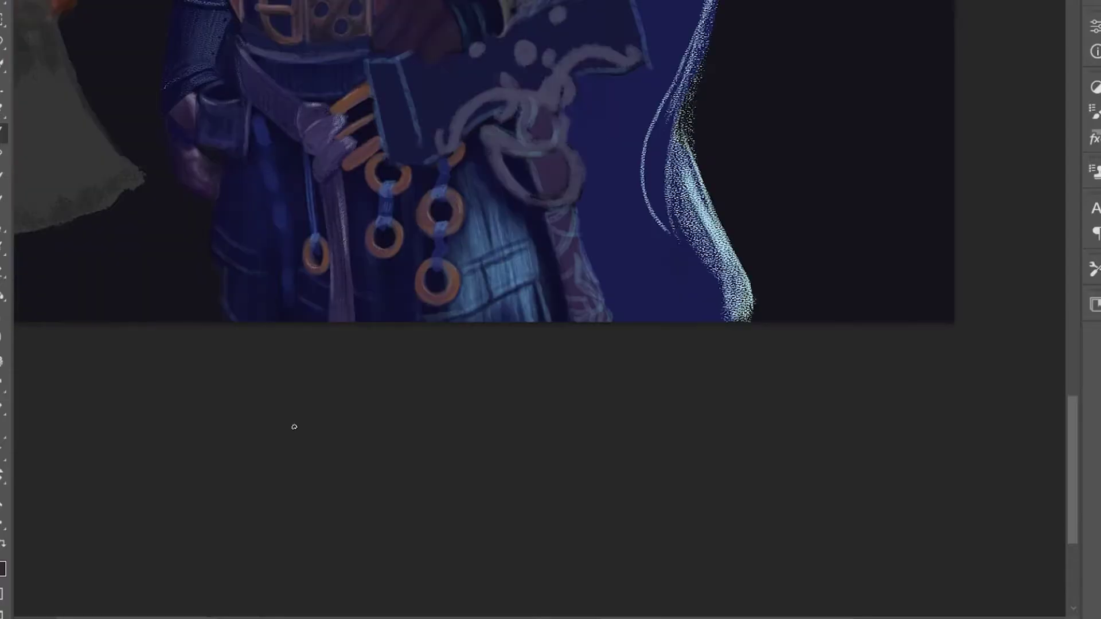
pyautogui.moveTo(284, 228); pyautogui.dragTo(284, 210)
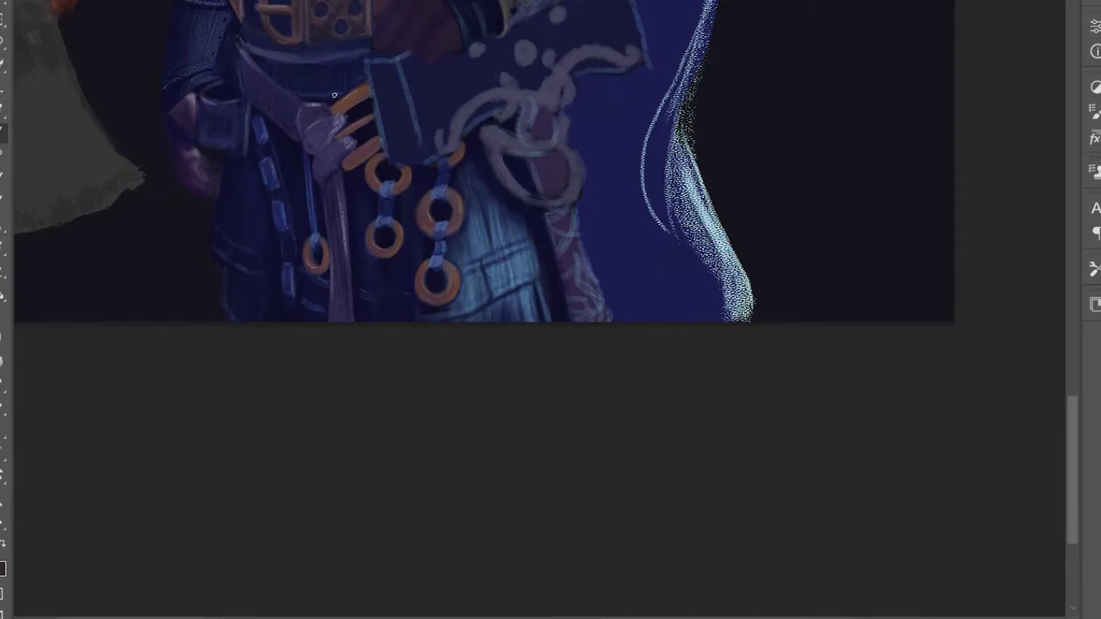
pyautogui.moveTo(391, 297); pyautogui.dragTo(220, 325)
# - Paint the front of the hammer head in textured turquoise and its end face in darker blue
pyautogui.scroll(-3, 306, 330)
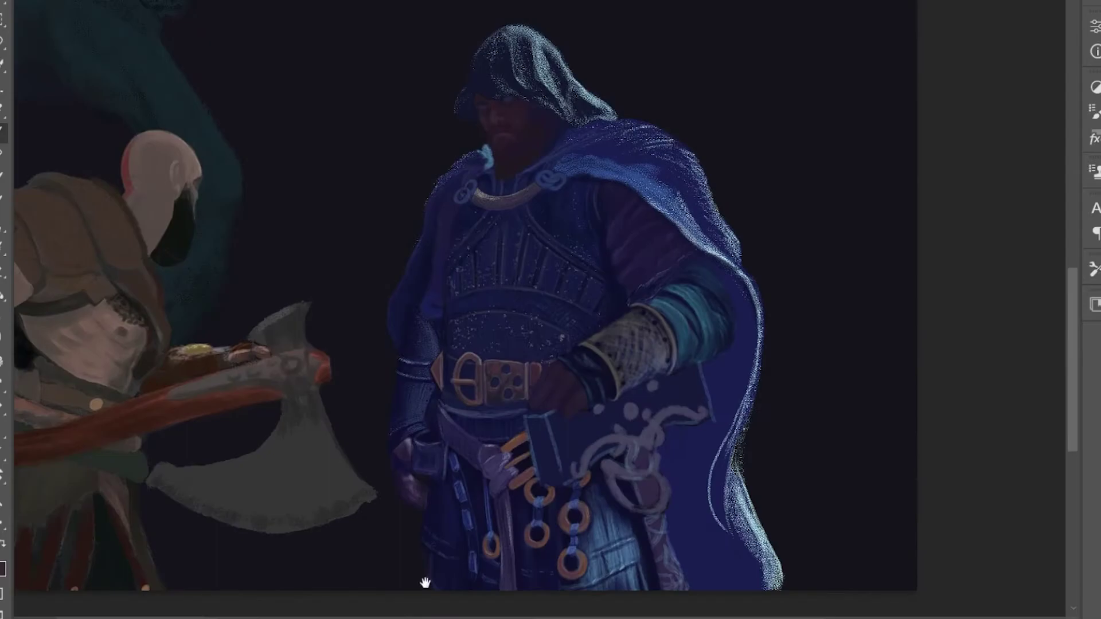
pyautogui.scroll(5, 236, 457)
pyautogui.scroll(-3, 265, 459)
pyautogui.scroll(4, 281, 427)
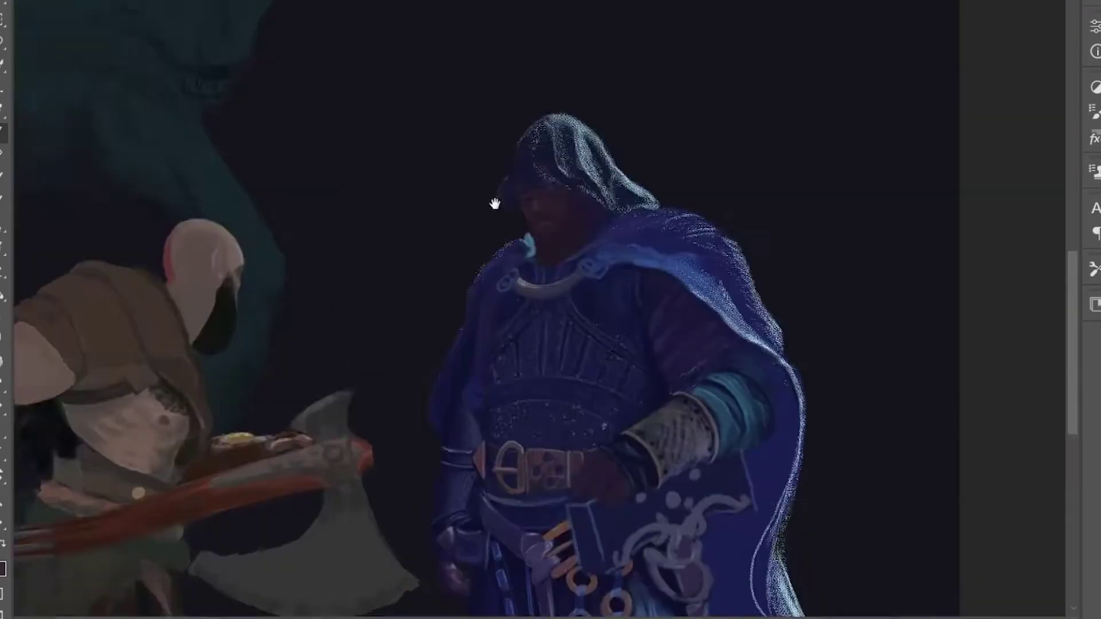
pyautogui.moveTo(274, 383); pyautogui.dragTo(104, 335)
pyautogui.moveTo(376, 180)
pyautogui.mouseDown()
pyautogui.moveTo(384, 203)
pyautogui.moveTo(171, 181)
pyautogui.moveTo(223, 211)
pyautogui.moveTo(172, 154)
pyautogui.moveTo(262, 216)
pyautogui.moveTo(332, 131)
pyautogui.moveTo(414, 91)
pyautogui.moveTo(311, 128)
pyautogui.moveTo(409, 204)
pyautogui.mouseUp()
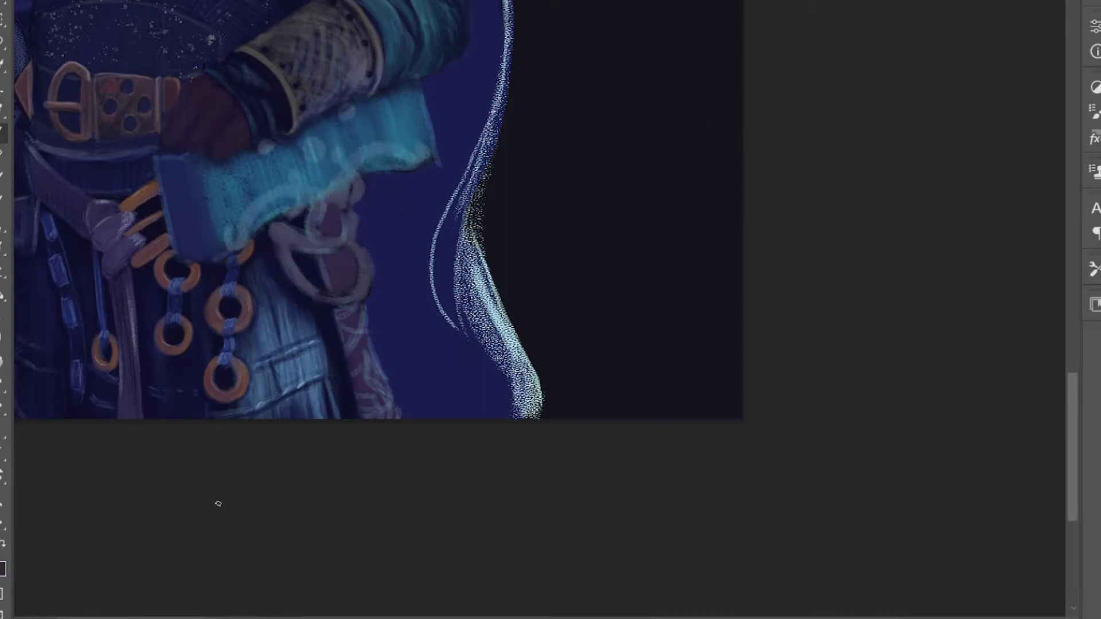
pyautogui.moveTo(193, 242); pyautogui.dragTo(269, 186)
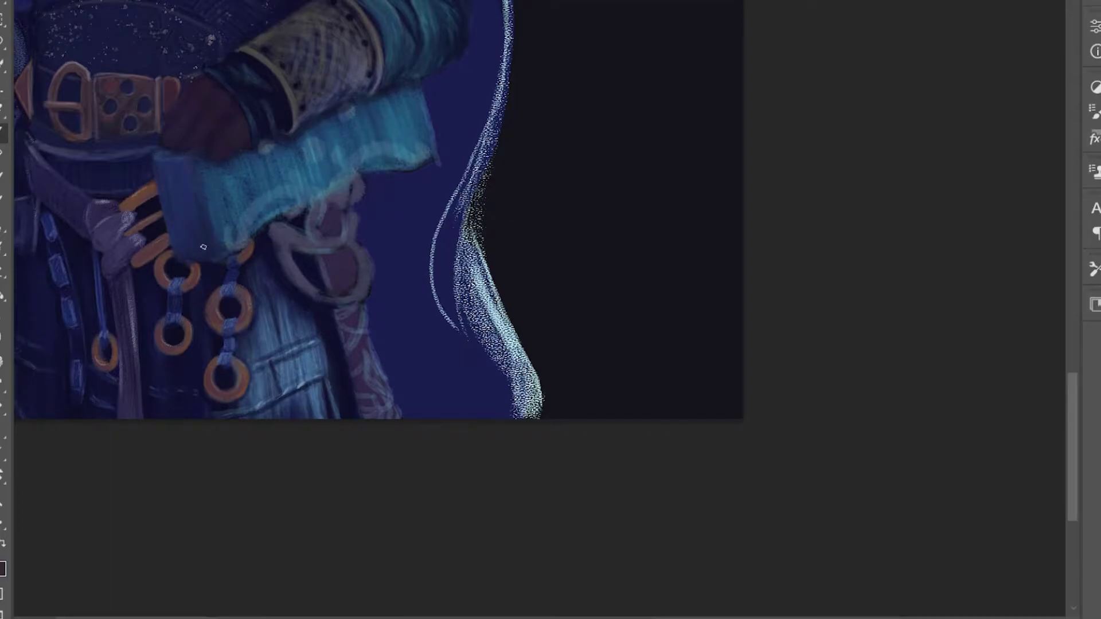
# - Dot three pale studs on the hammer head and brighten its turquoise surface and edges
pyautogui.click(312, 151)
pyautogui.click(266, 149)
pyautogui.click(347, 112)
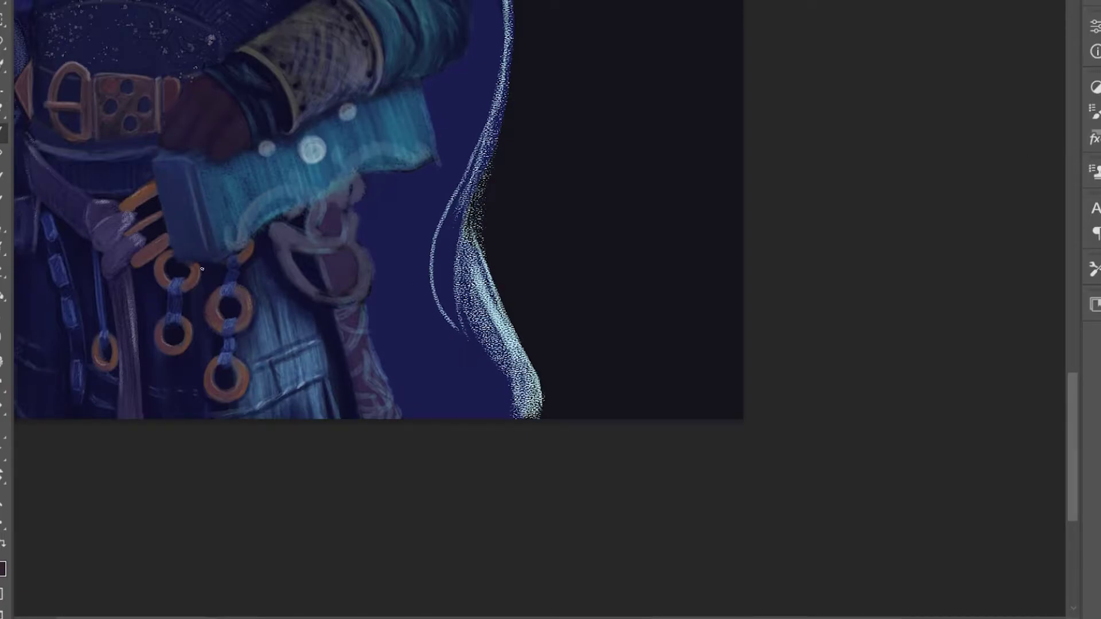
pyautogui.moveTo(198, 164)
pyautogui.mouseDown()
pyautogui.moveTo(235, 192)
pyautogui.moveTo(255, 238)
pyautogui.mouseUp()
pyautogui.moveTo(399, 169)
pyautogui.mouseDown()
pyautogui.moveTo(436, 158)
pyautogui.moveTo(437, 111)
pyautogui.moveTo(372, 140)
pyautogui.mouseUp()
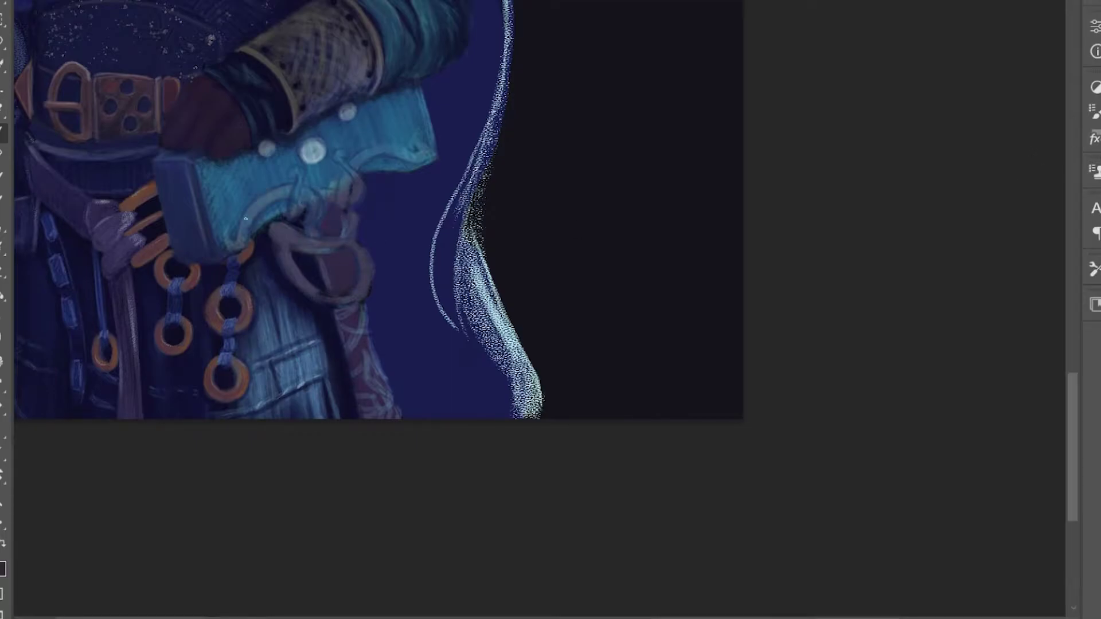
# - Paint the curled border and interlaced knot ornament on the hammer head in muted gold
pyautogui.moveTo(285, 192); pyautogui.dragTo(255, 235)
pyautogui.moveTo(295, 172)
pyautogui.mouseDown()
pyautogui.moveTo(312, 220)
pyautogui.moveTo(298, 233)
pyautogui.mouseUp()
pyautogui.moveTo(321, 189); pyautogui.dragTo(374, 157)
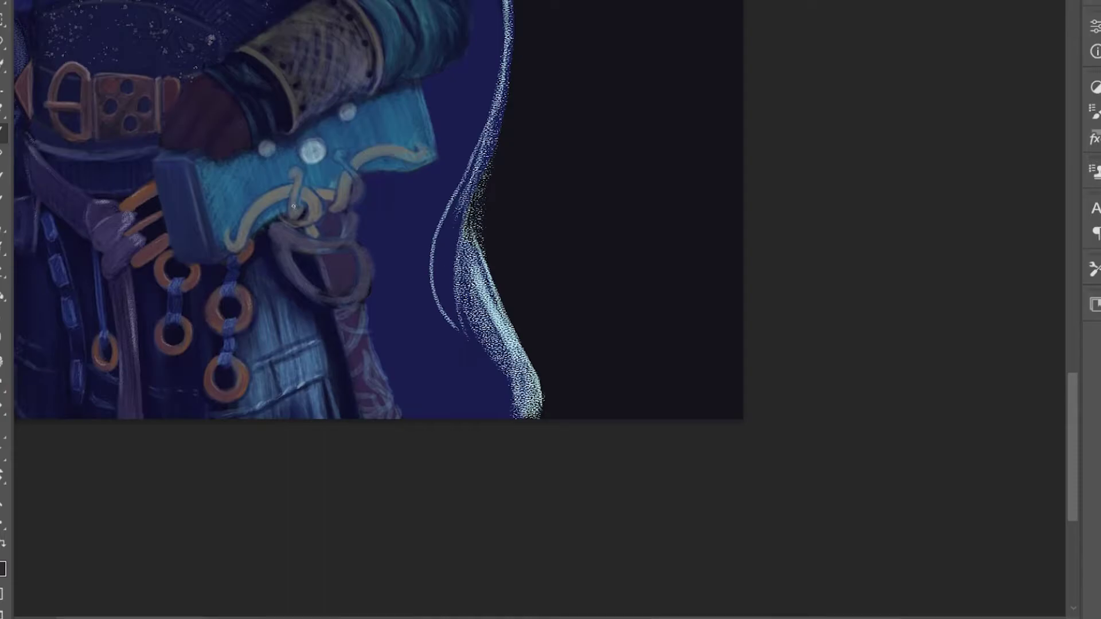
pyautogui.moveTo(362, 202); pyautogui.dragTo(348, 172)
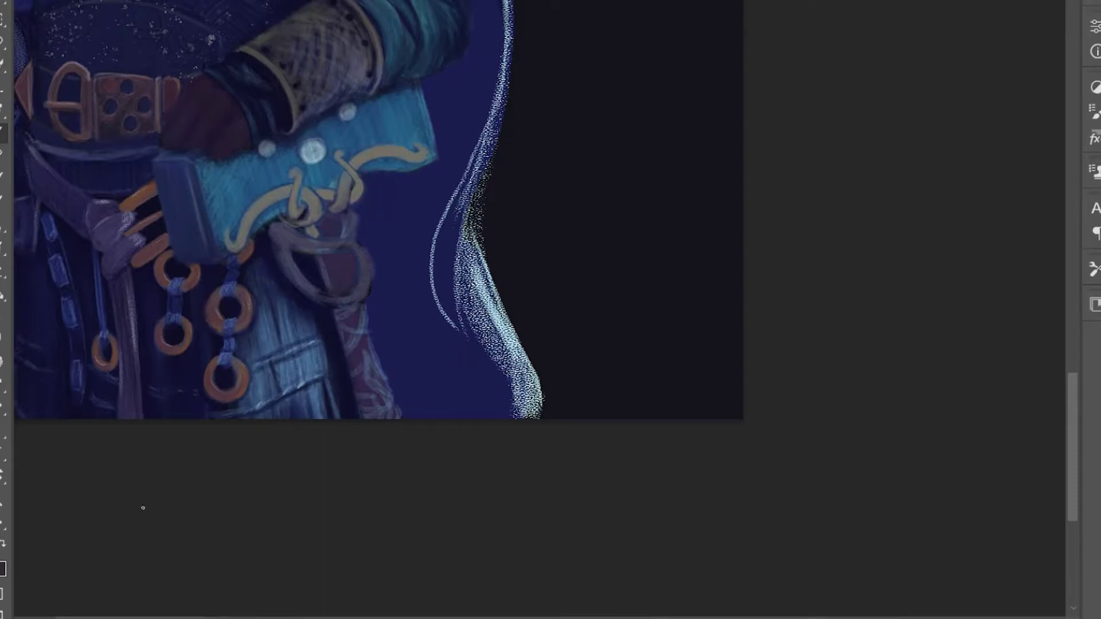
pyautogui.hotkey('ctrl', '0')
pyautogui.scroll(3, 613, 405)
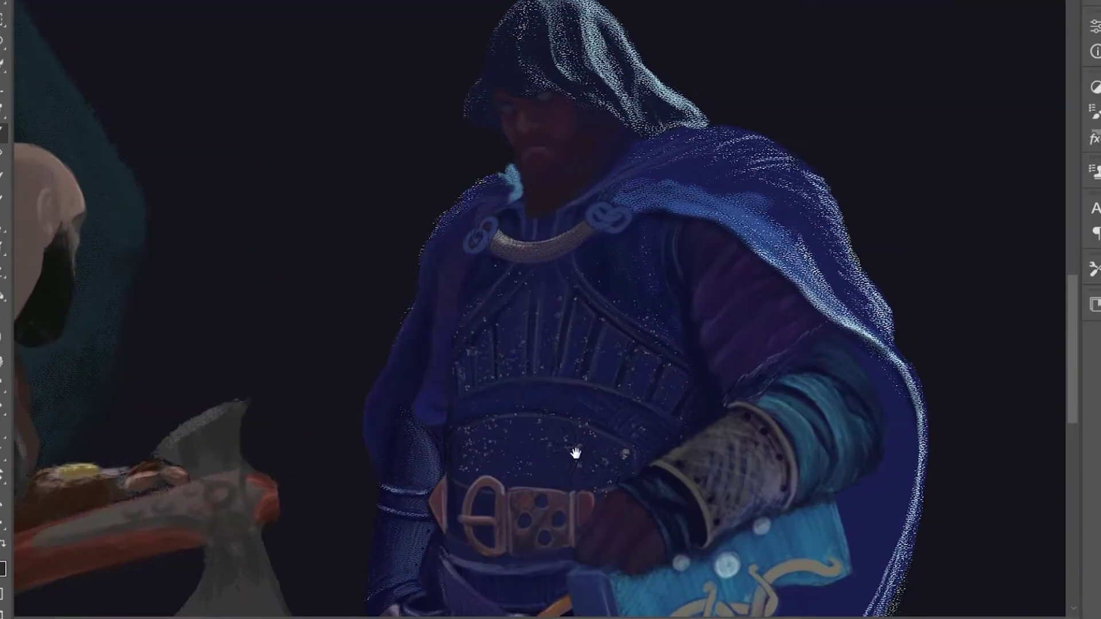
# - Paint the looped straps beneath the hammer head with pale turquoise highlights and darker folds
pyautogui.scroll(-5, 694, 235)
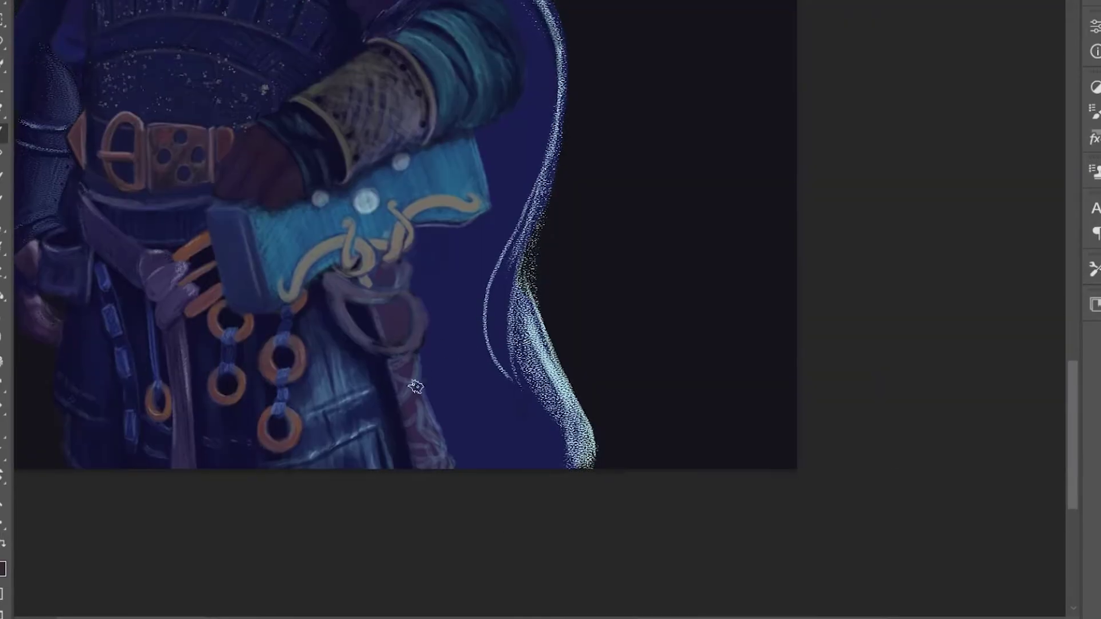
pyautogui.moveTo(728, 376); pyautogui.dragTo(413, 385)
pyautogui.moveTo(339, 290)
pyautogui.mouseDown()
pyautogui.moveTo(396, 346)
pyautogui.moveTo(424, 307)
pyautogui.moveTo(395, 301)
pyautogui.moveTo(422, 344)
pyautogui.mouseUp()
pyautogui.moveTo(424, 298); pyautogui.dragTo(418, 327)
pyautogui.moveTo(362, 284); pyautogui.dragTo(407, 303)
pyautogui.moveTo(332, 298); pyautogui.dragTo(387, 313)
pyautogui.moveTo(335, 304); pyautogui.dragTo(389, 353)
pyautogui.moveTo(410, 312); pyautogui.dragTo(410, 335)
pyautogui.moveTo(329, 276)
pyautogui.mouseDown()
pyautogui.moveTo(384, 303)
pyautogui.moveTo(376, 311)
pyautogui.mouseUp()
pyautogui.moveTo(333, 304); pyautogui.dragTo(387, 353)
pyautogui.moveTo(408, 299); pyautogui.dragTo(408, 355)
pyautogui.moveTo(405, 287)
pyautogui.mouseDown()
pyautogui.moveTo(406, 271)
pyautogui.moveTo(409, 290)
pyautogui.moveTo(379, 341)
pyautogui.moveTo(392, 367)
pyautogui.mouseUp()
# - Detail the hanging braided strap below the loops with muted grey rings and interlaced bands
pyautogui.scroll(-3, 401, 356)
pyautogui.moveTo(437, 325); pyautogui.dragTo(418, 269)
pyautogui.moveTo(410, 218)
pyautogui.mouseDown()
pyautogui.moveTo(396, 255)
pyautogui.moveTo(440, 294)
pyautogui.moveTo(410, 281)
pyautogui.mouseUp()
pyautogui.moveTo(427, 294)
pyautogui.mouseDown()
pyautogui.moveTo(453, 312)
pyautogui.moveTo(435, 310)
pyautogui.moveTo(402, 198)
pyautogui.moveTo(402, 134)
pyautogui.moveTo(387, 130)
pyautogui.moveTo(436, 322)
pyautogui.moveTo(418, 321)
pyautogui.moveTo(457, 314)
pyautogui.moveTo(425, 327)
pyautogui.mouseUp()
pyautogui.moveTo(413, 74); pyautogui.dragTo(395, 115)
pyautogui.moveTo(344, 114); pyautogui.dragTo(310, 155)
pyautogui.moveTo(424, 63); pyautogui.dragTo(401, 104)
pyautogui.moveTo(362, 103)
pyautogui.mouseDown()
pyautogui.moveTo(293, 152)
pyautogui.moveTo(373, 147)
pyautogui.mouseUp()
pyautogui.moveTo(350, 86)
pyautogui.mouseDown()
pyautogui.moveTo(340, 148)
pyautogui.moveTo(367, 131)
pyautogui.mouseUp()
pyautogui.moveTo(459, 23); pyautogui.dragTo(436, 80)
pyautogui.moveTo(309, 78); pyautogui.dragTo(292, 131)
pyautogui.moveTo(478, 61); pyautogui.dragTo(424, 68)
pyautogui.moveTo(351, 86)
pyautogui.mouseDown()
pyautogui.moveTo(373, 122)
pyautogui.moveTo(367, 115)
pyautogui.mouseUp()
pyautogui.hotkey('ctrl', '0')
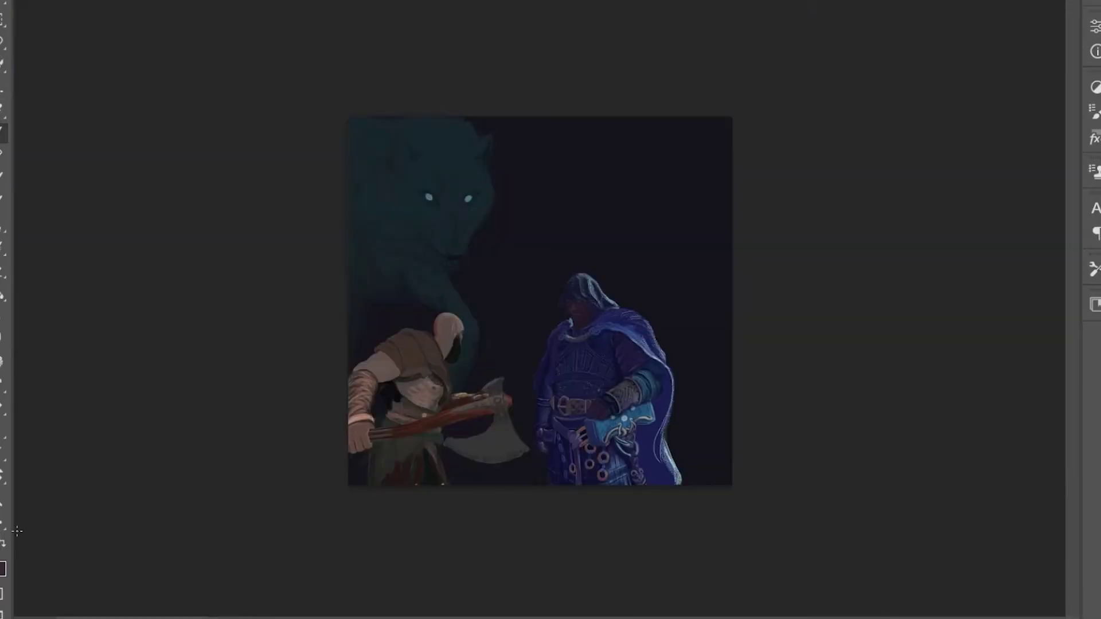
# - Darken the cloak's inner surface beside the hammer and hanging strap down to the canvas edge
pyautogui.scroll(5, 575, 265)
pyautogui.scroll(-5, 575, 266)
pyautogui.scroll(-5, 551, 315)
pyautogui.moveTo(511, 510)
pyautogui.mouseDown()
pyautogui.moveTo(566, 209)
pyautogui.moveTo(499, 86)
pyautogui.mouseUp()
pyautogui.scroll(-3, 455, 336)
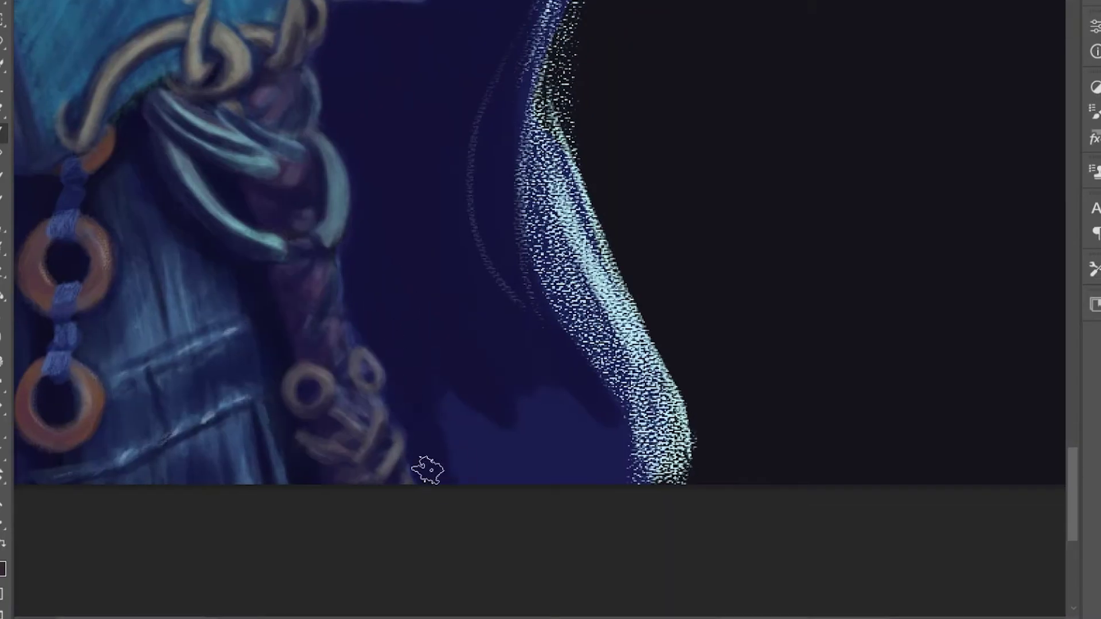
pyautogui.scroll(3, 413, 384)
pyautogui.hotkey('ctrl', '0')
pyautogui.scroll(-1, 741, 484)
pyautogui.scroll(5, 745, 436)
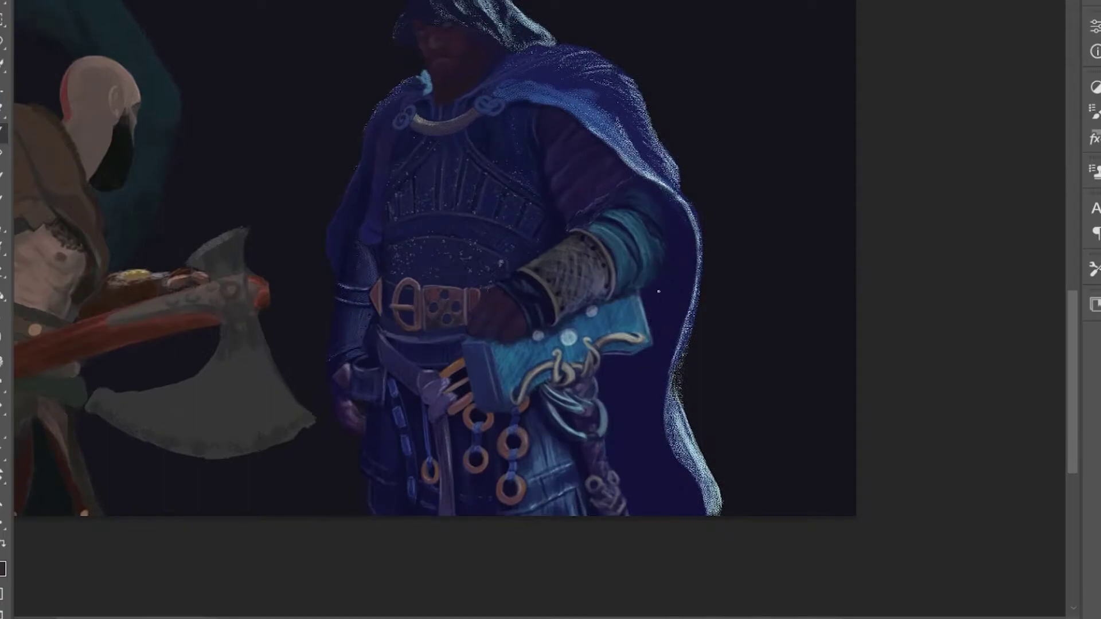
# - Paint pale blue glowing eyes on the hooded figure's shadowed face
pyautogui.hotkey('ctrl', '0')
pyautogui.scroll(5, 604, 438)
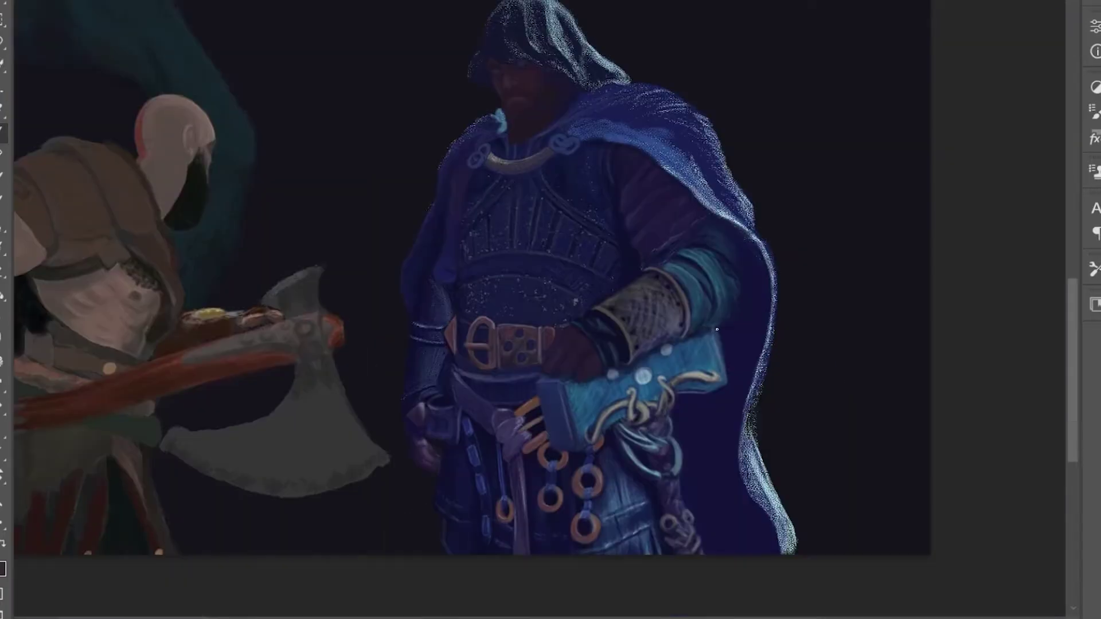
pyautogui.scroll(-5, 544, 445)
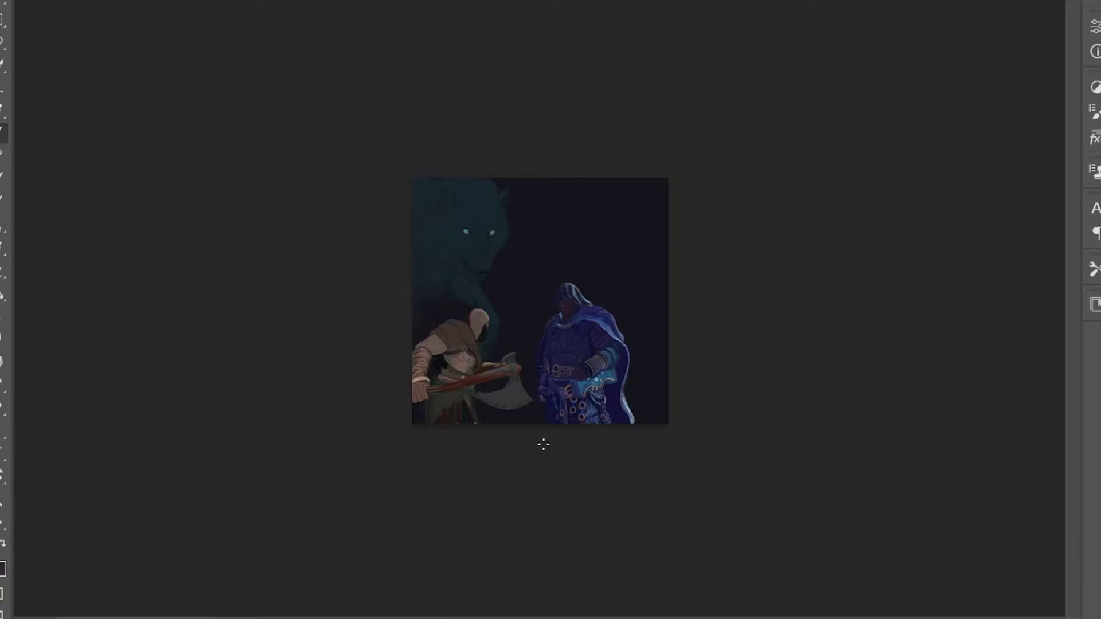
pyautogui.hotkey('ctrl', '+')
pyautogui.hotkey('ctrl', '+')
pyautogui.hotkey('ctrl', '+')
pyautogui.hotkey('ctrl', '+')
pyautogui.hotkey('ctrl', '+')
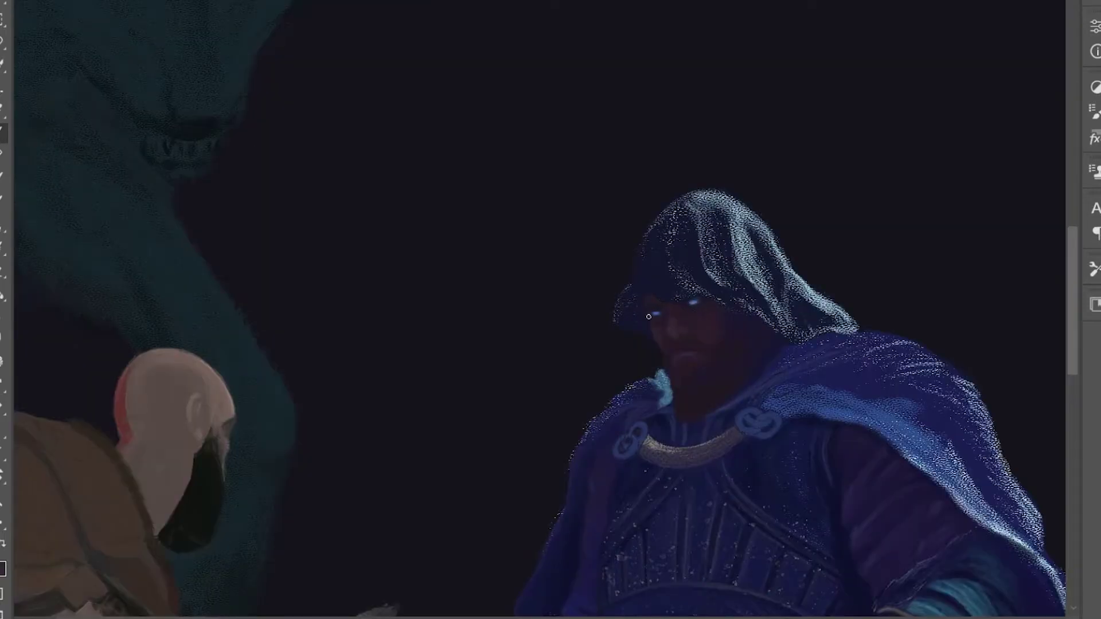
pyautogui.hotkey('ctrl', '0')
pyautogui.hotkey('ctrl', '+')
pyautogui.hotkey('ctrl', '+')
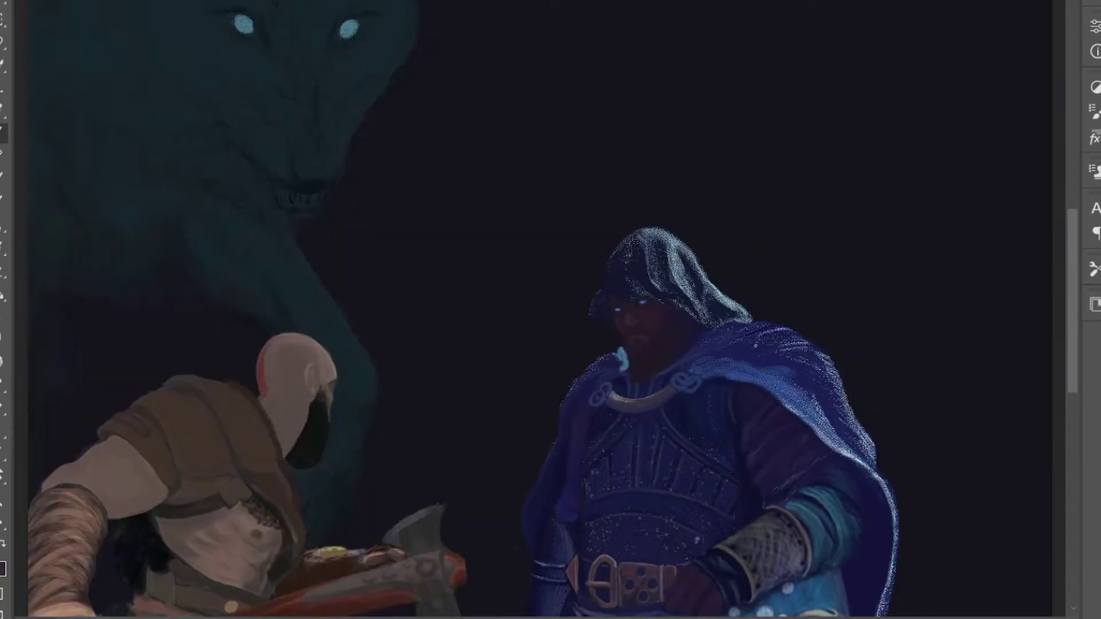
pyautogui.moveTo(625, 367); pyautogui.dragTo(612, 353)
pyautogui.scroll(-5, 538, 310)
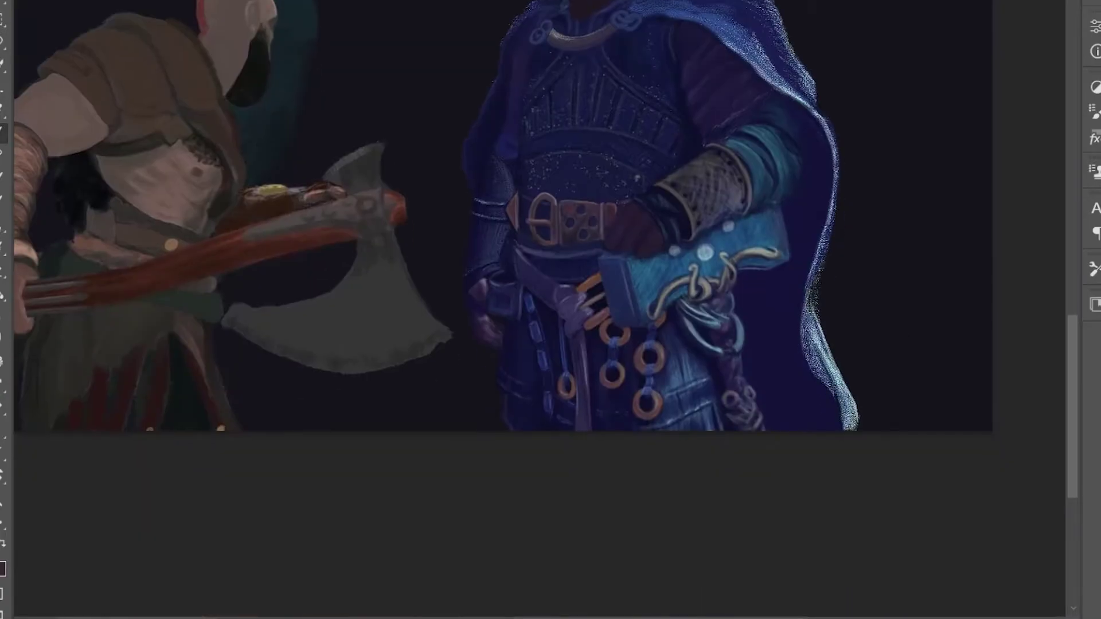
pyautogui.scroll(7, 538, 310)
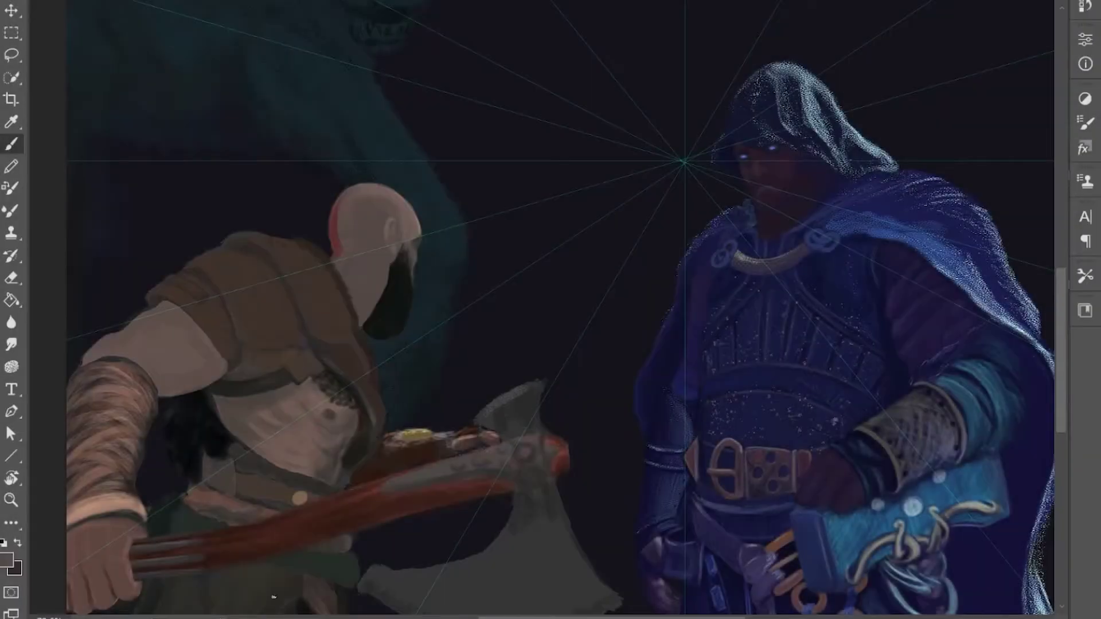
# - Shade the warrior's nose, neck and scalp in warmer browns and clean up the red stripe's outer edge
pyautogui.hotkey('ctrl', '+')
pyautogui.hotkey('ctrl', '+')
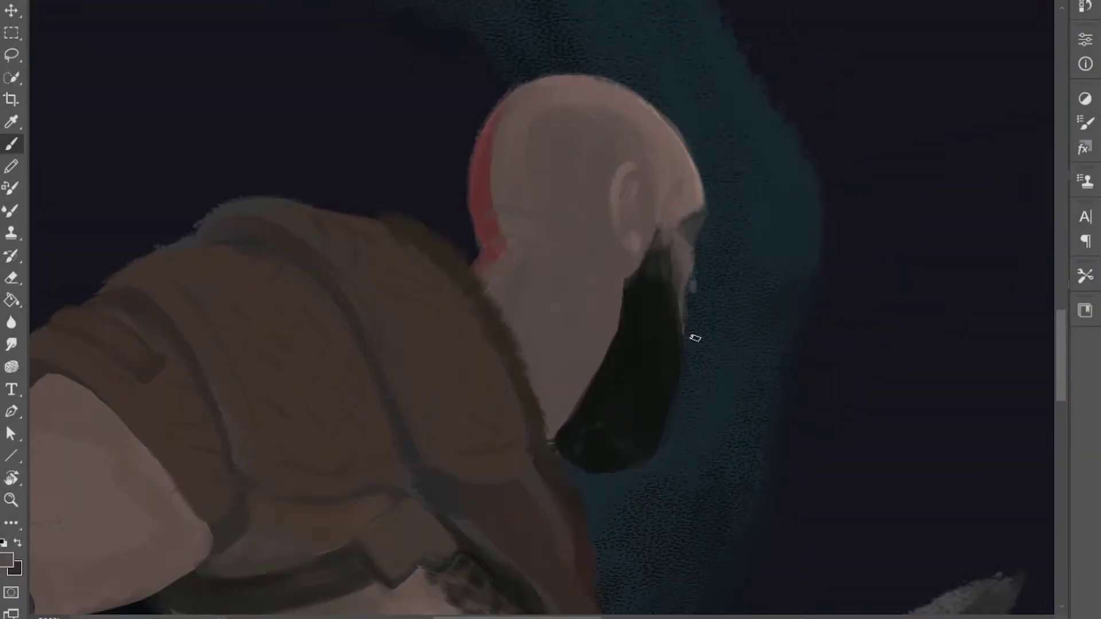
pyautogui.keyDown('alt'); pyautogui.click(687, 295); pyautogui.keyUp('alt')
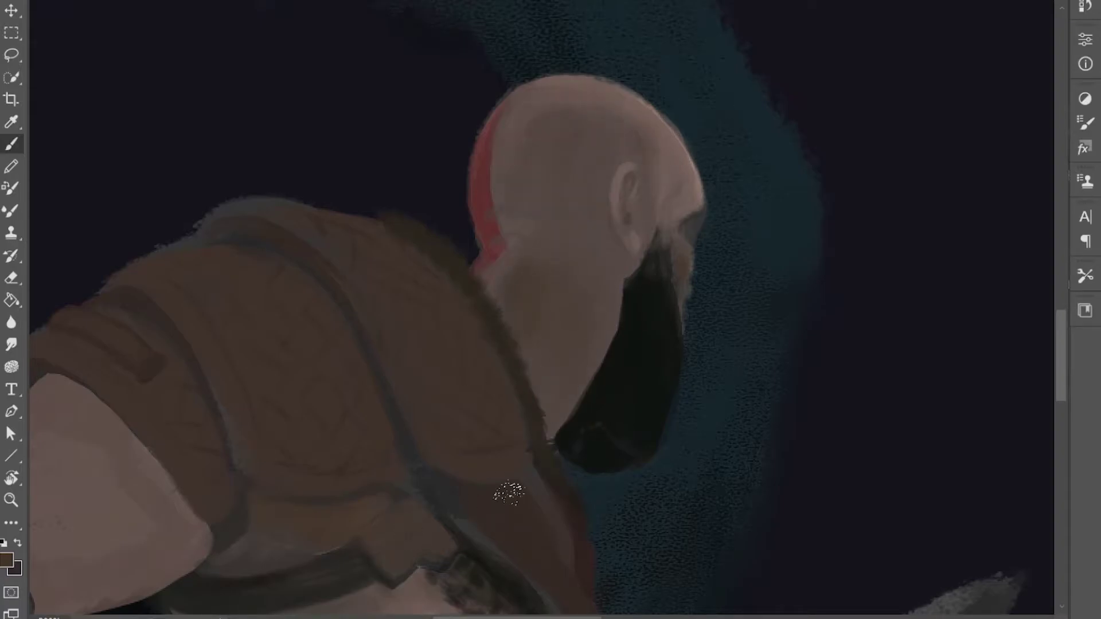
pyautogui.keyDown('alt'); pyautogui.click(610, 406); pyautogui.keyUp('alt')
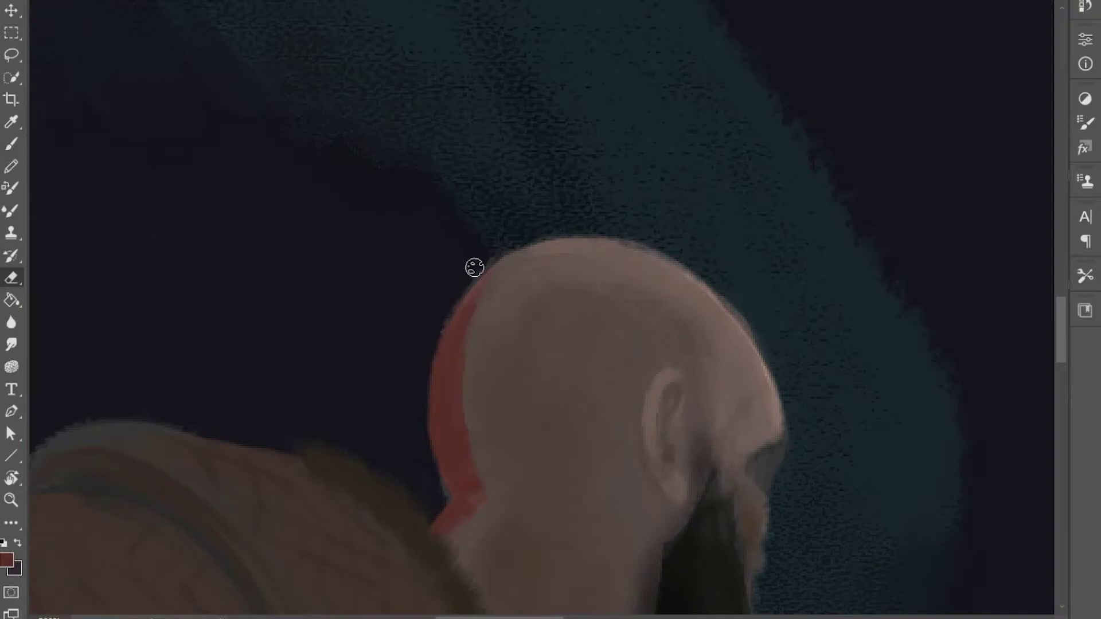
pyautogui.scroll(-4, 474, 267)
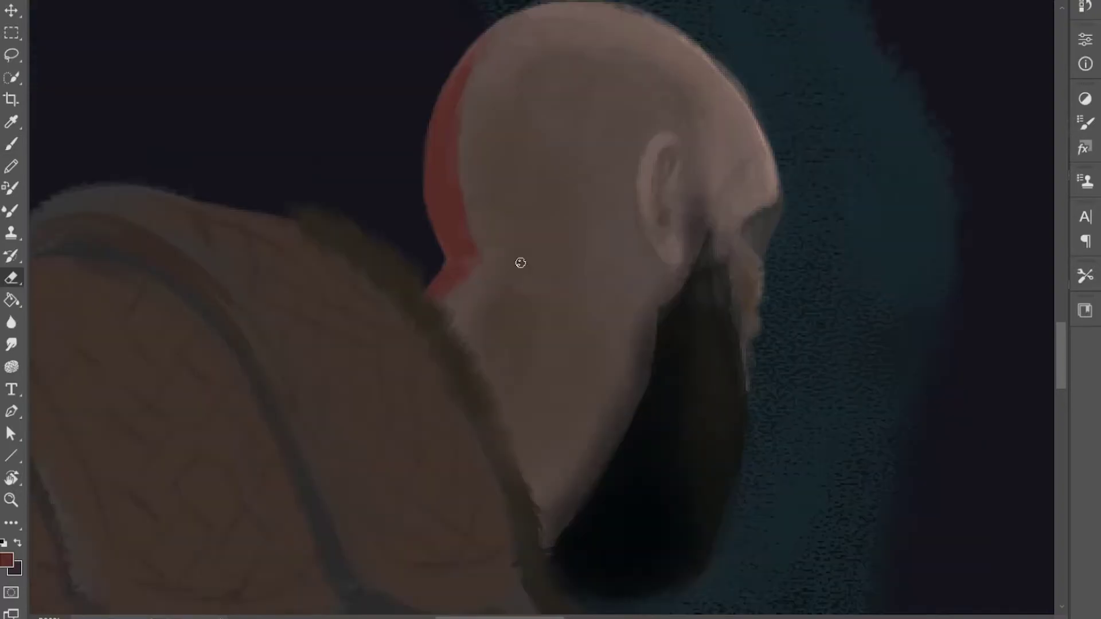
# - Add a dark crease across the back of the warrior's head and deepen the shading around the ear and beard
pyautogui.press('i')
pyautogui.press('b')
pyautogui.press('alt')
pyautogui.keyDown('alt'); pyautogui.click(471, 204); pyautogui.keyUp('alt')
pyautogui.moveTo(471, 204); pyautogui.dragTo(483, 199)
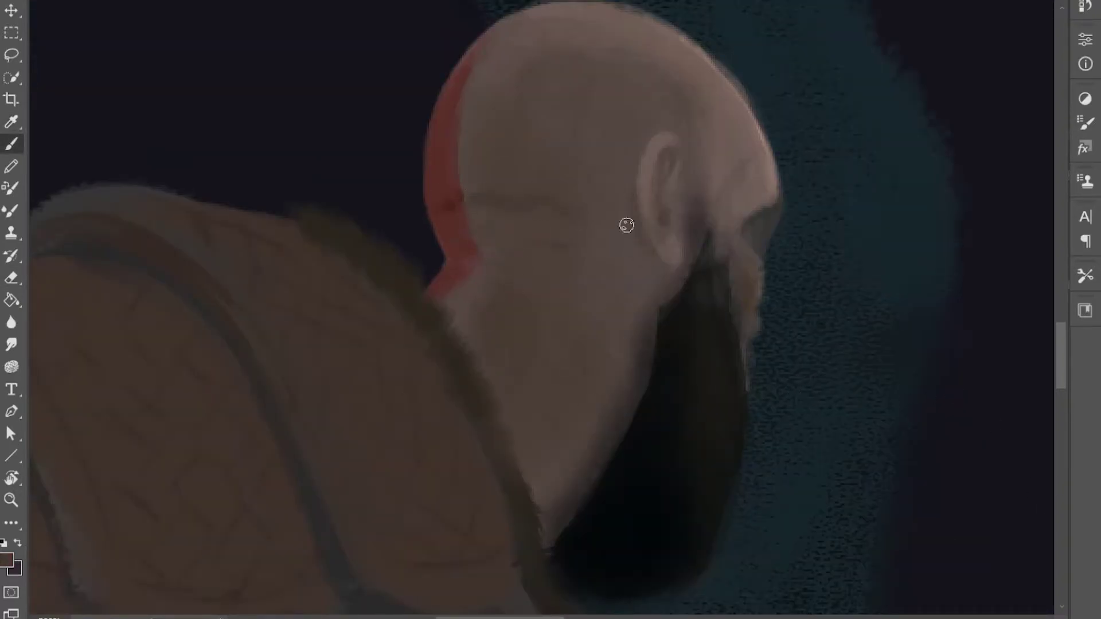
pyautogui.keyDown('alt'); pyautogui.click(697, 269); pyautogui.keyUp('alt')
pyautogui.moveTo(688, 284); pyautogui.dragTo(692, 228)
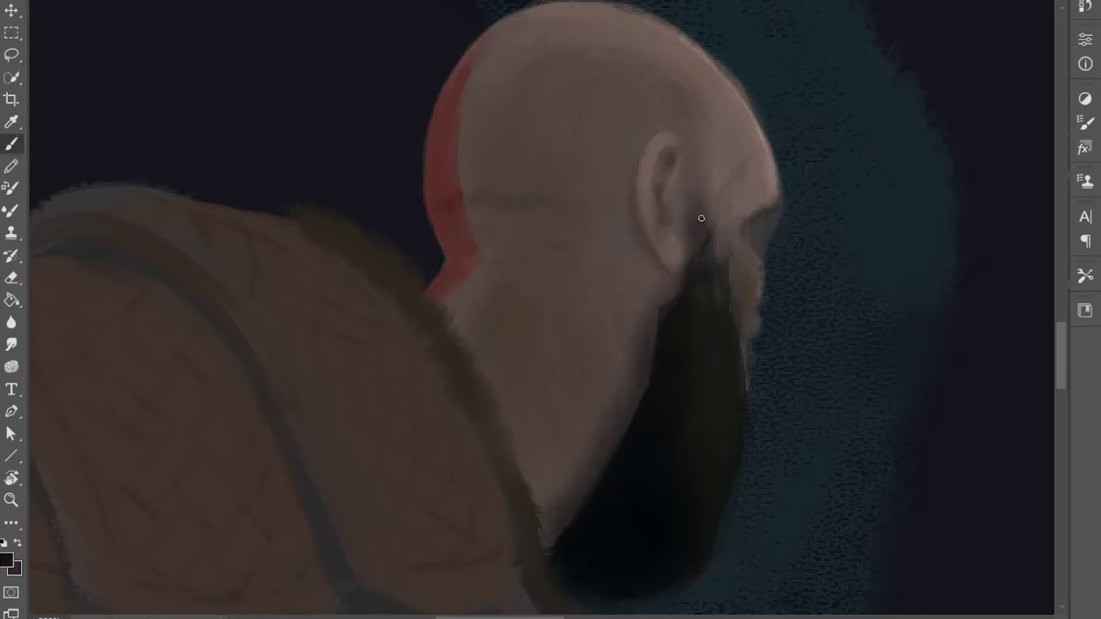
pyautogui.keyDown('alt'); pyautogui.click(459, 201); pyautogui.keyUp('alt')
pyautogui.hotkey('ctrl', '-')
pyautogui.hotkey('ctrl', '-')
pyautogui.hotkey('ctrl', '-')
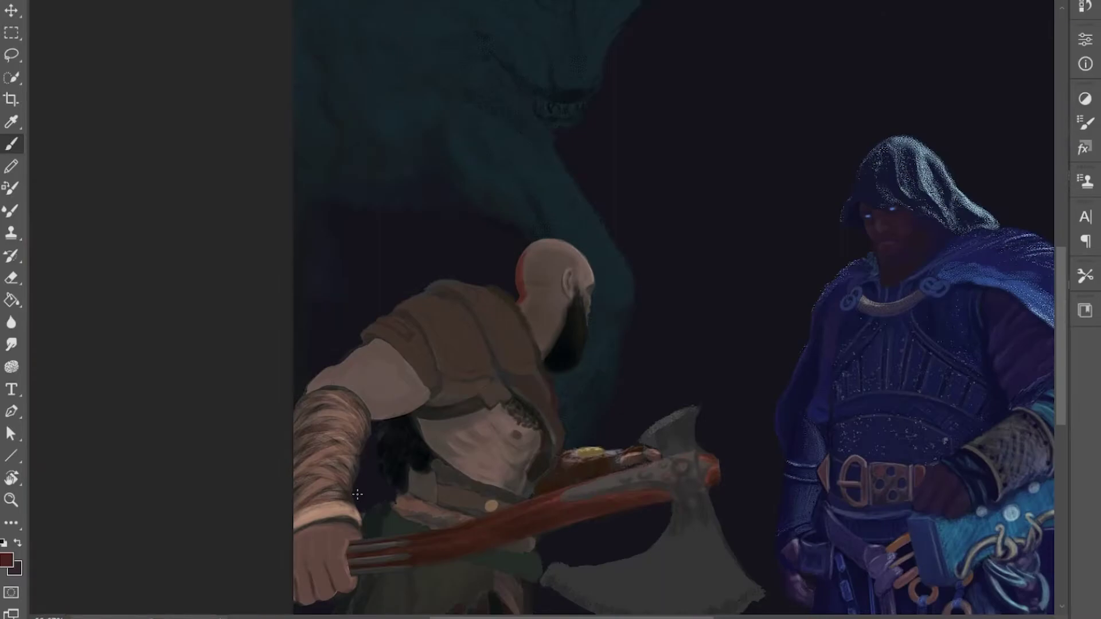
# - Check the warrior's head, beard and shoulders both close up and within the whole composition
pyautogui.hotkey('ctrl', '+')
pyautogui.hotkey('ctrl', '+')
pyautogui.hotkey('ctrl', '+')
pyautogui.keyDown('alt'); pyautogui.click(708, 383); pyautogui.keyUp('alt')
pyautogui.hotkey('ctrl', '-')
pyautogui.hotkey('ctrl', '-')
pyautogui.hotkey('ctrl', '+')
pyautogui.hotkey('ctrl', '+')
pyautogui.hotkey('ctrl', '-')
pyautogui.hotkey('ctrl', '-')
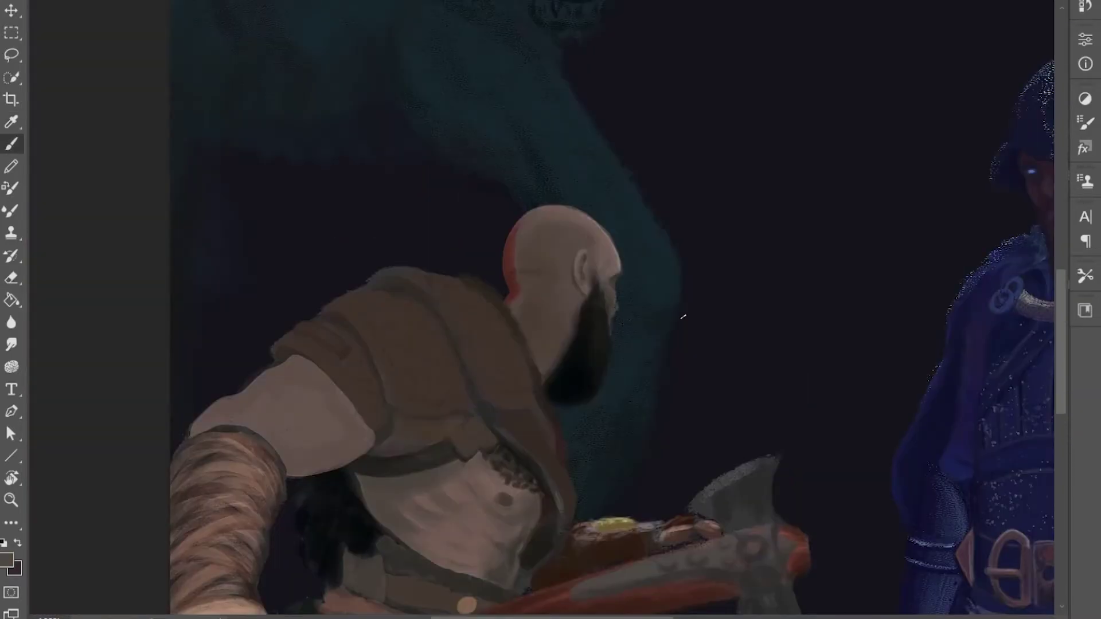
pyautogui.hotkey('ctrl', '+')
pyautogui.hotkey('ctrl', '-')
pyautogui.hotkey('ctrl', '-')
pyautogui.hotkey('ctrl', '+')
pyautogui.hotkey('ctrl', '+')
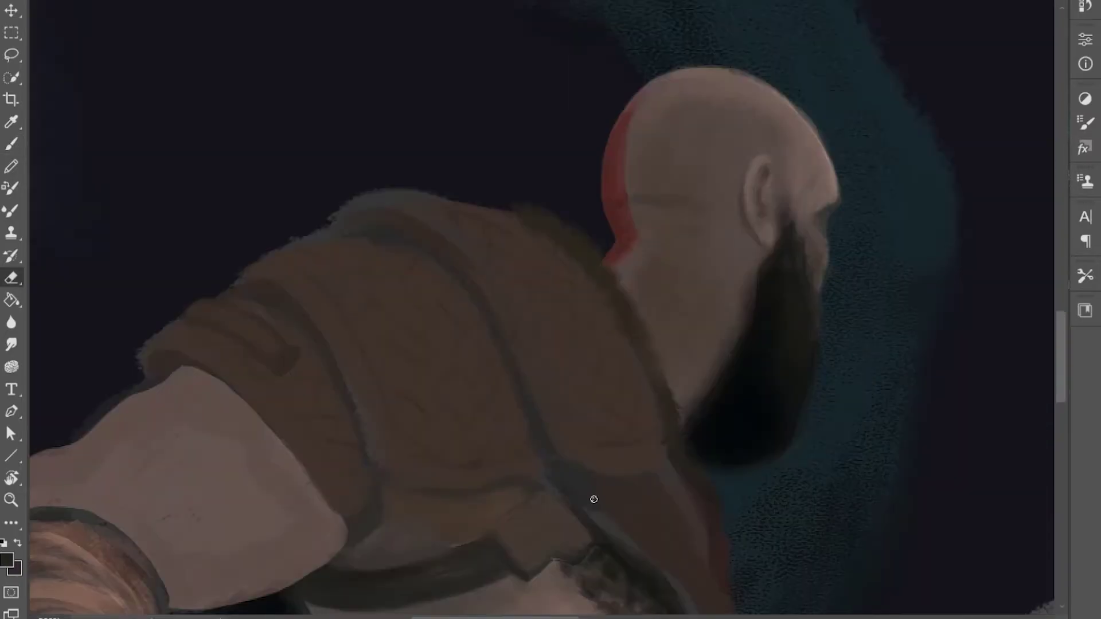
# - Paint a dark, ragged fur edge along the warrior's collar and lighten the brown leather shoulder panels
pyautogui.hotkey('ctrl', '+')
pyautogui.moveTo(608, 258); pyautogui.dragTo(662, 381)
pyautogui.keyDown('alt'); pyautogui.click(713, 445); pyautogui.keyUp('alt')
pyautogui.hotkey('ctrl', '+')
pyautogui.hotkey('ctrl', '-')
pyautogui.hotkey('ctrl', '-')
pyautogui.keyDown('alt'); pyautogui.click(468, 235); pyautogui.keyUp('alt')
pyautogui.hotkey('ctrl', '+')
pyautogui.hotkey('ctrl', '+')
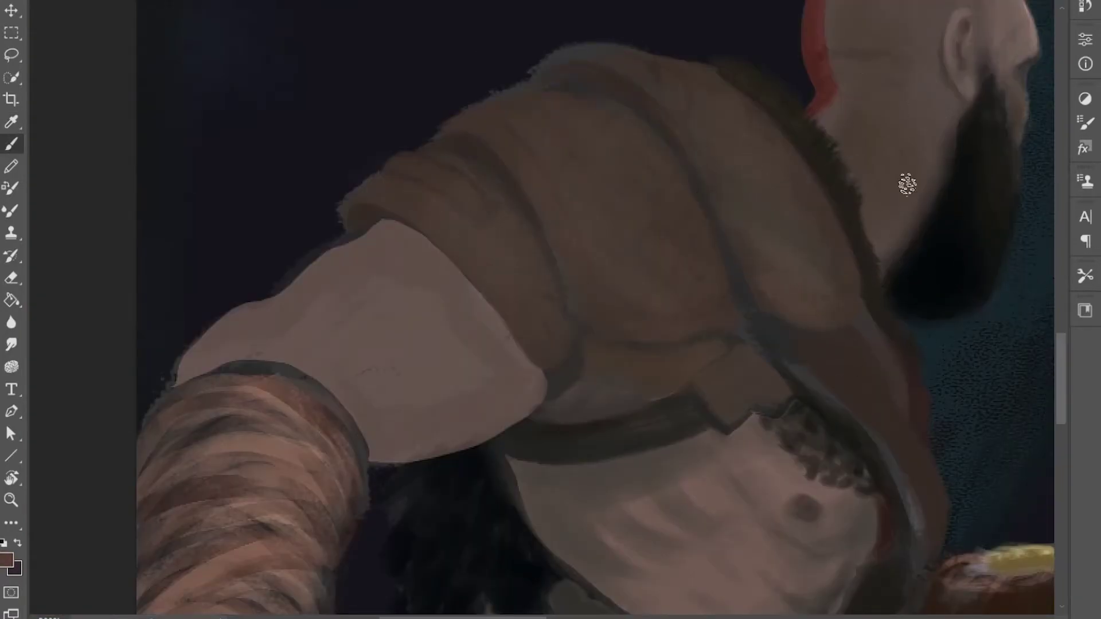
# - Darken the seam beside the shoulder panel nearest the neck and draw a crosshatch pattern on that panel
pyautogui.keyDown('alt'); pyautogui.click(859, 112); pyautogui.keyUp('alt')
pyautogui.hotkey('ctrl', '-')
pyautogui.hotkey('ctrl', '-')
pyautogui.hotkey('ctrl', '-')
pyautogui.hotkey('ctrl', '+')
pyautogui.hotkey('ctrl', '+')
pyautogui.keyDown('alt'); pyautogui.click(546, 211); pyautogui.keyUp('alt')
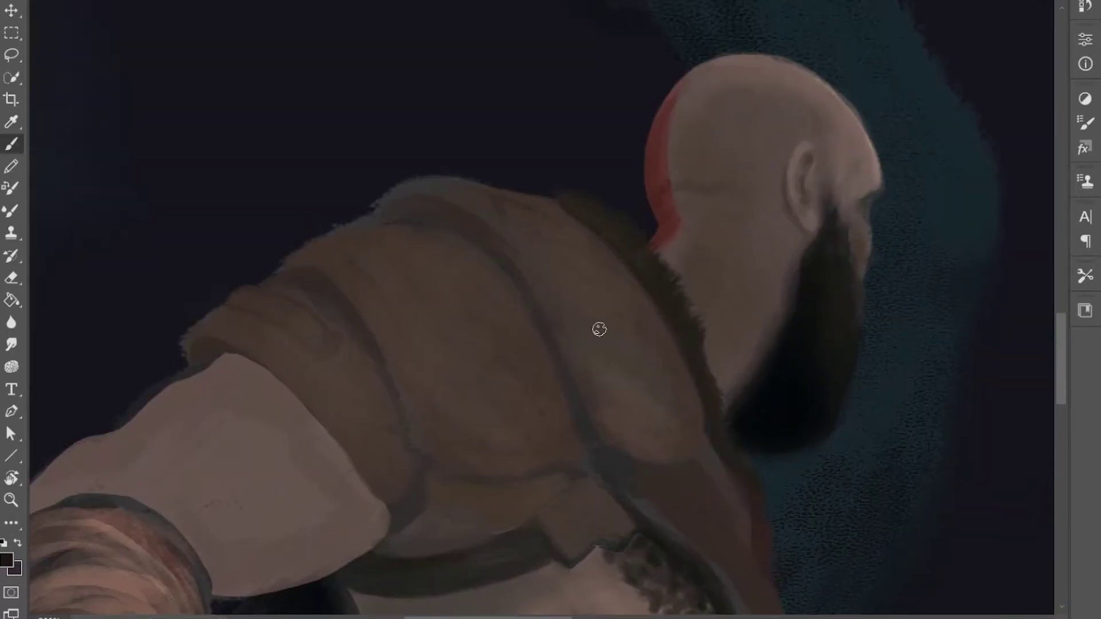
pyautogui.moveTo(459, 221)
pyautogui.mouseDown()
pyautogui.moveTo(389, 223)
pyautogui.moveTo(438, 227)
pyautogui.moveTo(426, 204)
pyautogui.mouseUp()
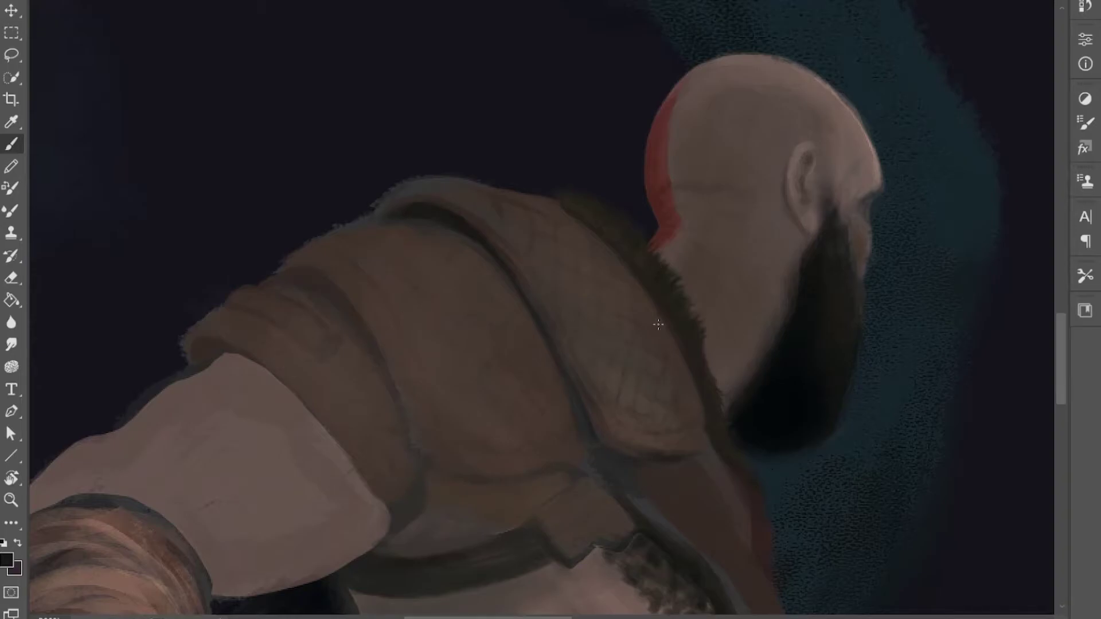
# - Add a reddish highlight to the hatched panel's lower rim and a dark crease on the middle shoulder panel
pyautogui.keyDown('alt'); pyautogui.click(624, 382); pyautogui.keyUp('alt')
pyautogui.press('e')
pyautogui.scroll(5, 543, 122)
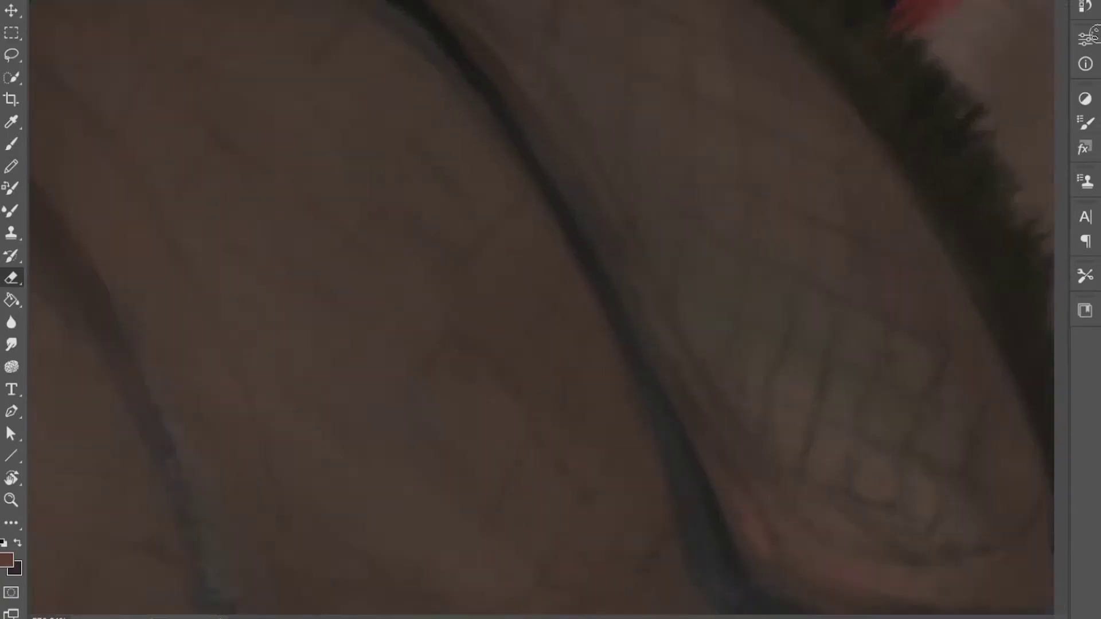
pyautogui.press('b')
pyautogui.scroll(-3, 1003, 459)
pyautogui.keyDown('alt'); pyautogui.click(1003, 460); pyautogui.keyUp('alt')
pyautogui.moveTo(366, 273); pyautogui.dragTo(407, 303)
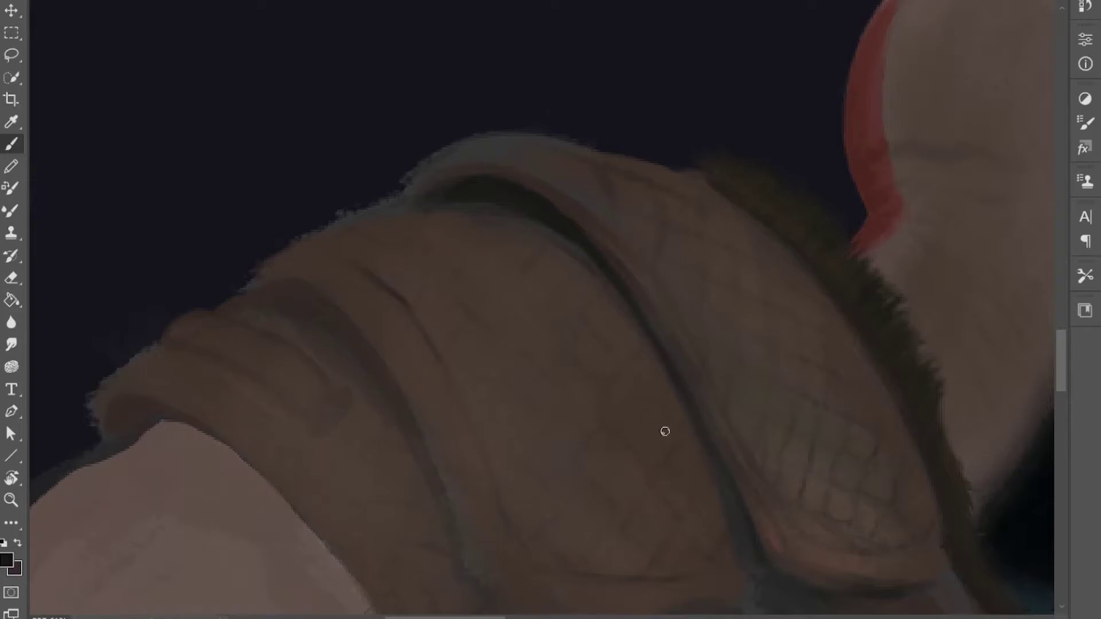
# - Crosshatch the middle shoulder panel and darken its outer seam and the gap where the armour meets the arm
pyautogui.scroll(-3, 629, 519)
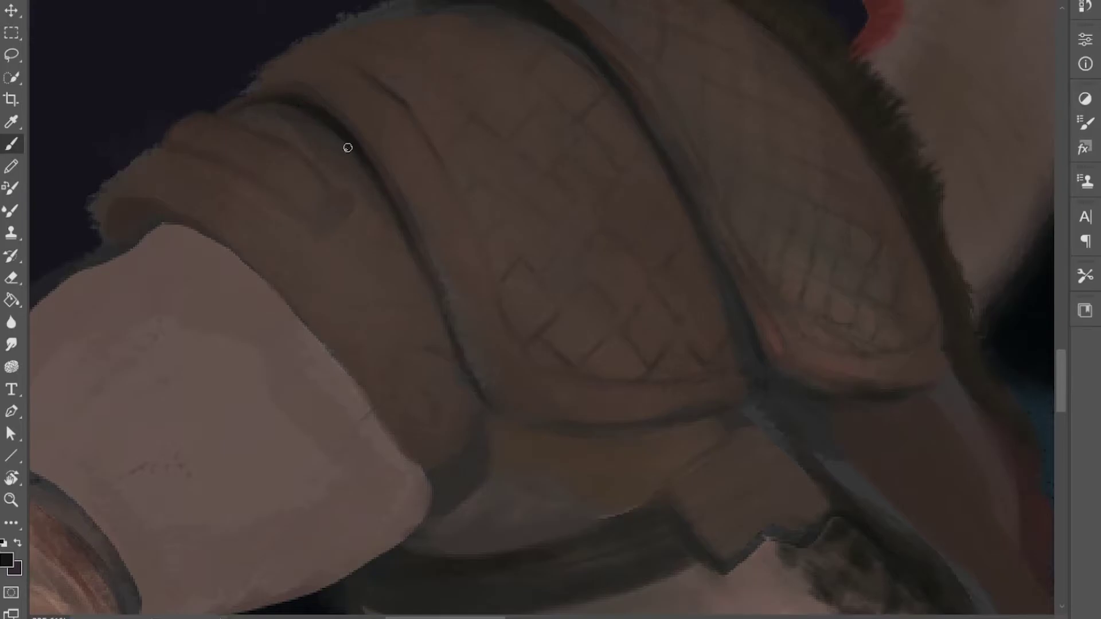
pyautogui.moveTo(115, 220)
pyautogui.mouseDown()
pyautogui.moveTo(317, 186)
pyautogui.moveTo(413, 255)
pyautogui.mouseUp()
pyautogui.scroll(1, 402, 186)
pyautogui.moveTo(287, 186)
pyautogui.mouseDown()
pyautogui.moveTo(476, 330)
pyautogui.moveTo(493, 361)
pyautogui.mouseUp()
pyautogui.moveTo(470, 484)
pyautogui.mouseDown()
pyautogui.moveTo(494, 373)
pyautogui.moveTo(516, 401)
pyautogui.mouseUp()
pyautogui.hotkey('ctrl', 'z')
pyautogui.moveTo(559, 436)
pyautogui.mouseDown()
pyautogui.moveTo(575, 437)
pyautogui.moveTo(613, 407)
pyautogui.mouseUp()
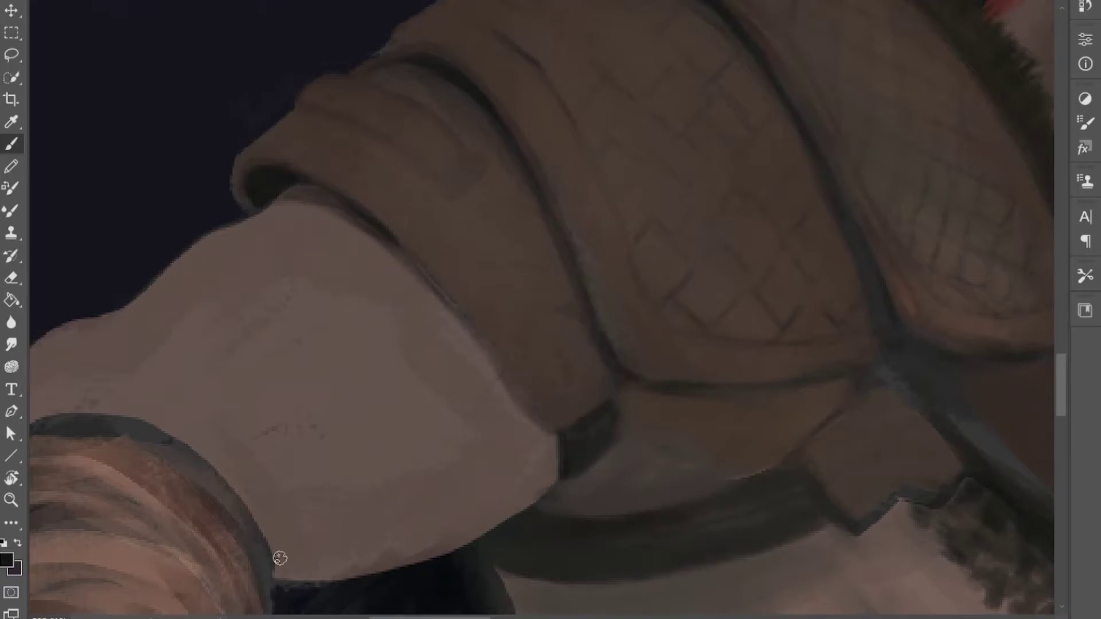
pyautogui.moveTo(310, 207); pyautogui.dragTo(476, 344)
pyautogui.hotkey('ctrl', 'z')
pyautogui.hotkey('ctrl', 'z')
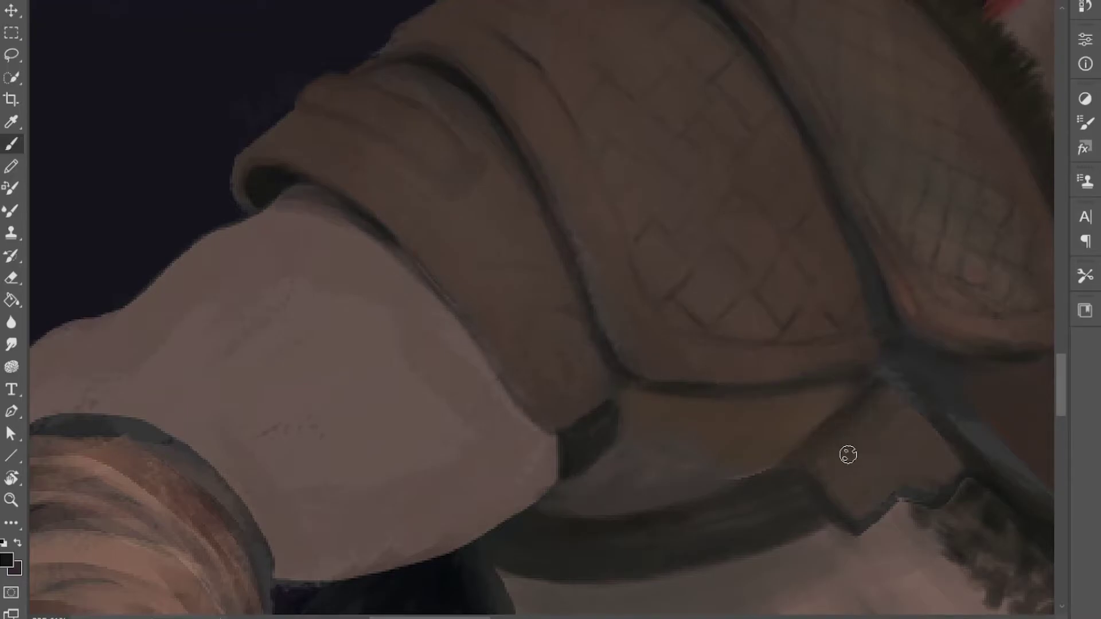
# - Darken the folded edge of the leather flap below the middle shoulder panel
pyautogui.moveTo(921, 428); pyautogui.dragTo(623, 394)
pyautogui.keyDown('alt'); pyautogui.click(585, 444); pyautogui.keyUp('alt')
pyautogui.moveTo(584, 442); pyautogui.dragTo(805, 287)
# - Paint a dark groove, a short rectangular slot and crosshatching on the outermost shoulder panel
pyautogui.keyDown('alt'); pyautogui.click(796, 360); pyautogui.keyUp('alt')
pyautogui.moveTo(481, 131); pyautogui.dragTo(590, 175)
pyautogui.moveTo(659, 175); pyautogui.dragTo(626, 211)
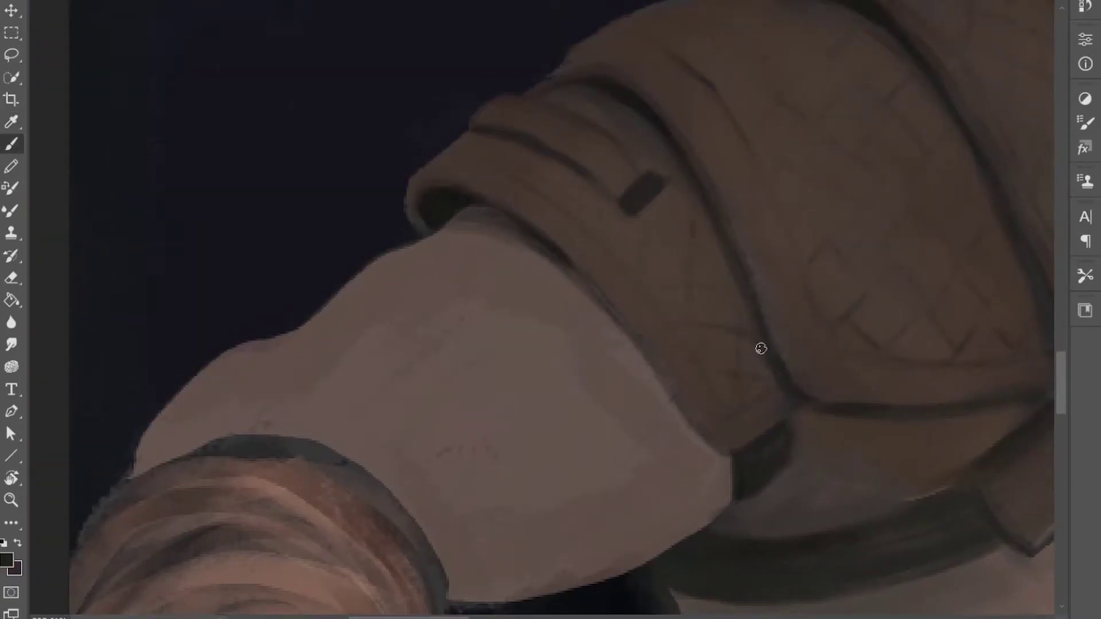
pyautogui.moveTo(706, 438); pyautogui.dragTo(307, 336)
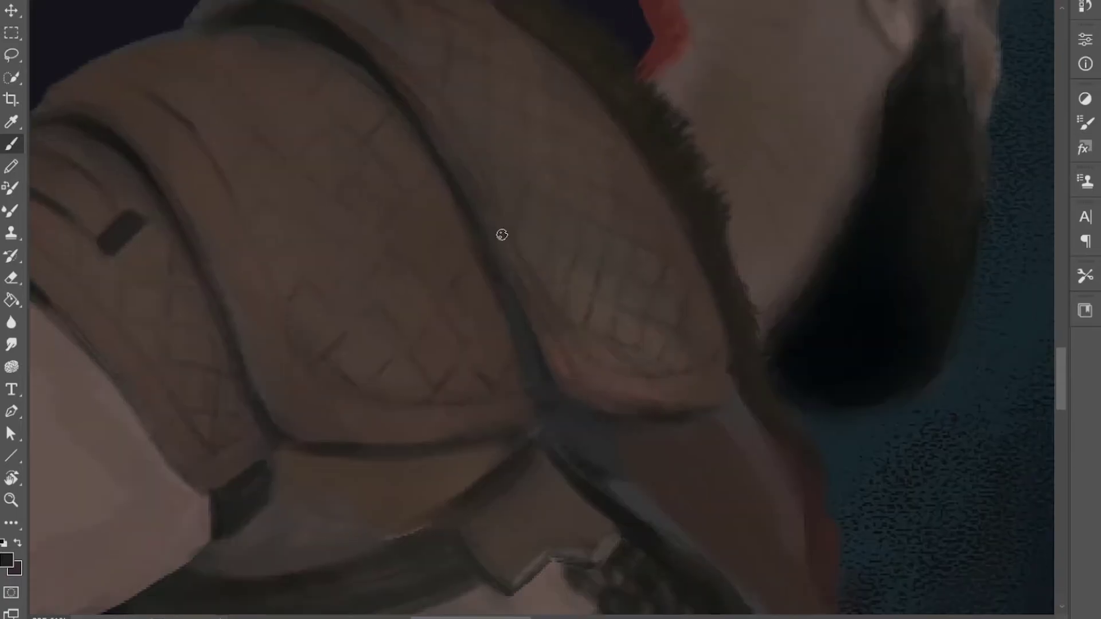
pyautogui.moveTo(604, 304); pyautogui.dragTo(491, 376)
pyautogui.scroll(-5, 666, 252)
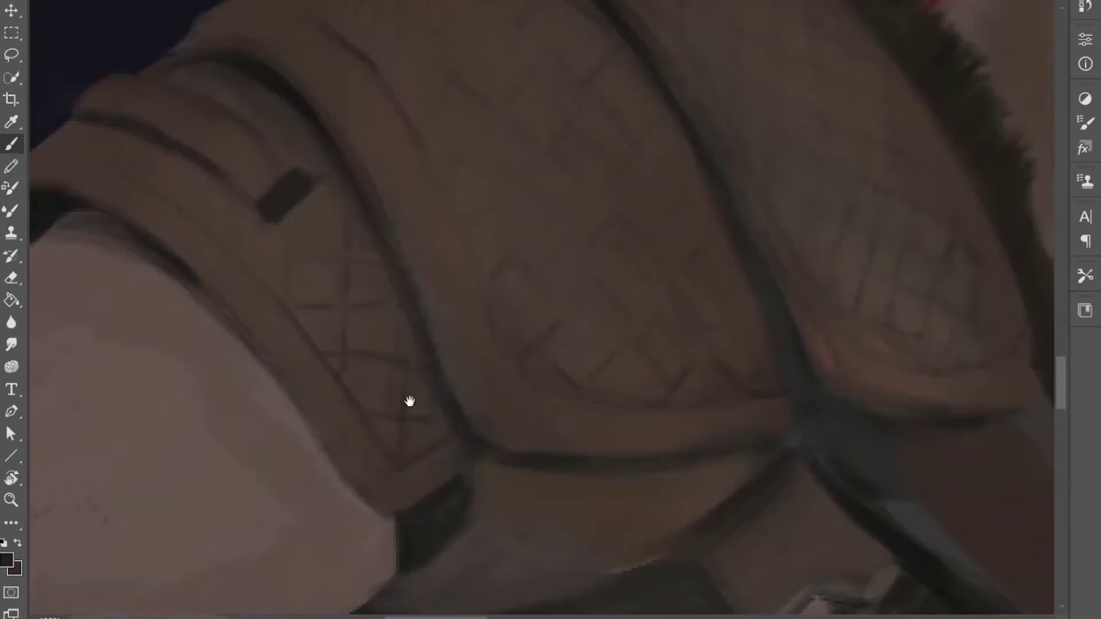
pyautogui.scroll(2, 674, 376)
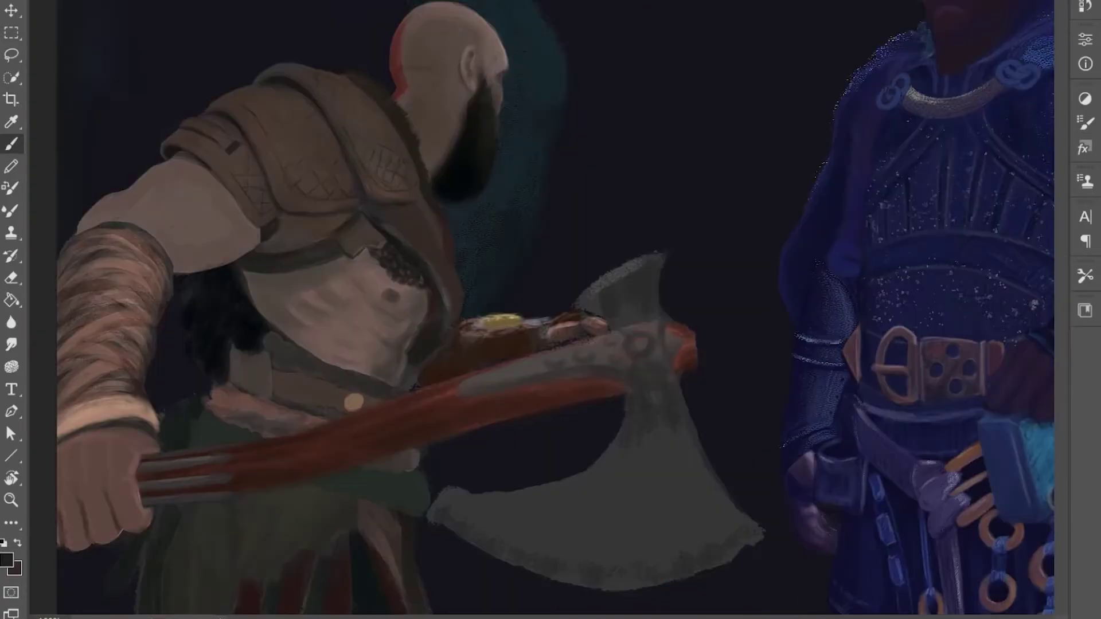
# - Shade the dark strap across the warrior's chest and clean up the edge where the hand meets the axe head
pyautogui.scroll(3, 459, 355)
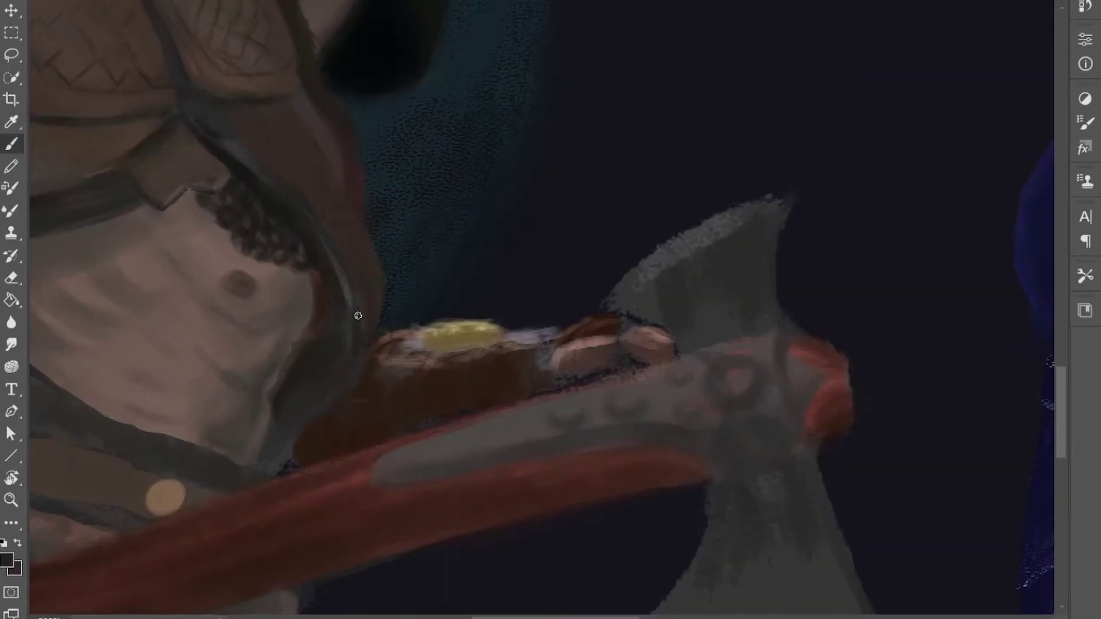
pyautogui.keyDown('alt'); pyautogui.click(335, 427); pyautogui.keyUp('alt')
pyautogui.keyDown('alt'); pyautogui.click(624, 343); pyautogui.keyUp('alt')
pyautogui.press('e')
pyautogui.moveTo(665, 337); pyautogui.dragTo(659, 310)
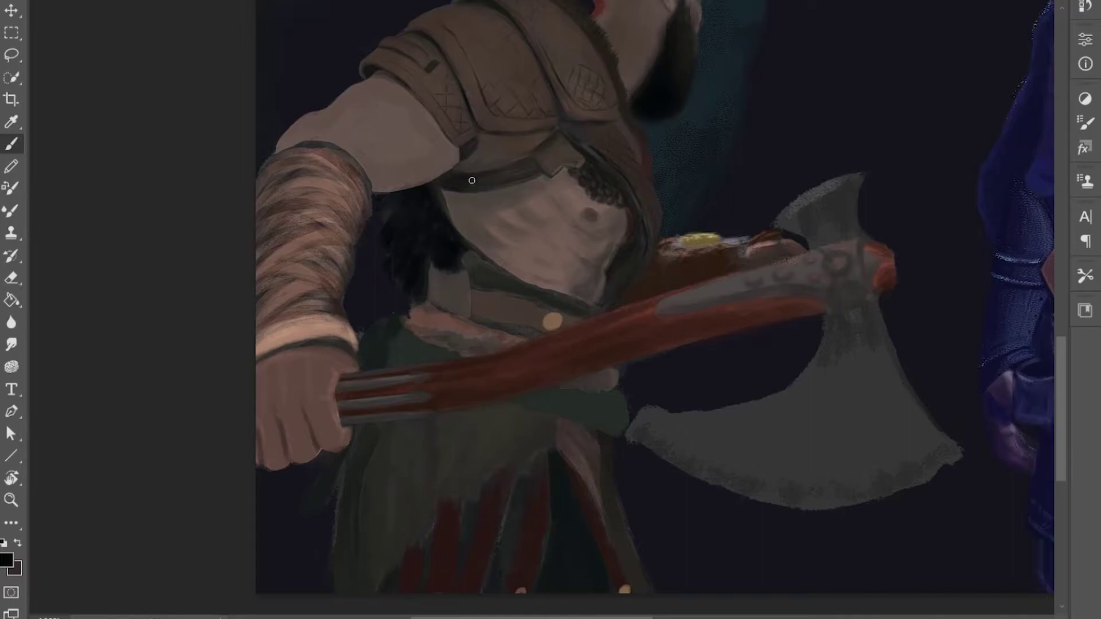
# - Paint a thin peach trim along the upper edge of the warrior's waistband and deepen the green band below
pyautogui.moveTo(361, 217); pyautogui.dragTo(596, 293)
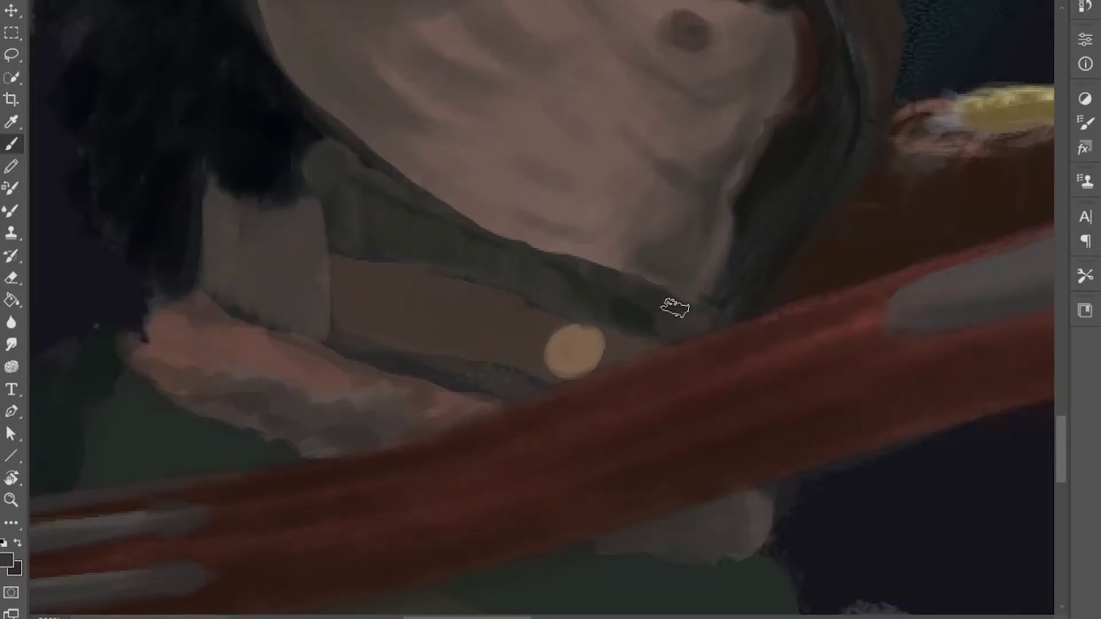
pyautogui.press('i')
pyautogui.press('b')
pyautogui.moveTo(295, 133)
pyautogui.mouseDown()
pyautogui.moveTo(404, 192)
pyautogui.moveTo(725, 315)
pyautogui.mouseUp()
pyautogui.keyDown('alt'); pyautogui.click(344, 152); pyautogui.keyUp('alt')
pyautogui.moveTo(344, 152); pyautogui.dragTo(512, 226)
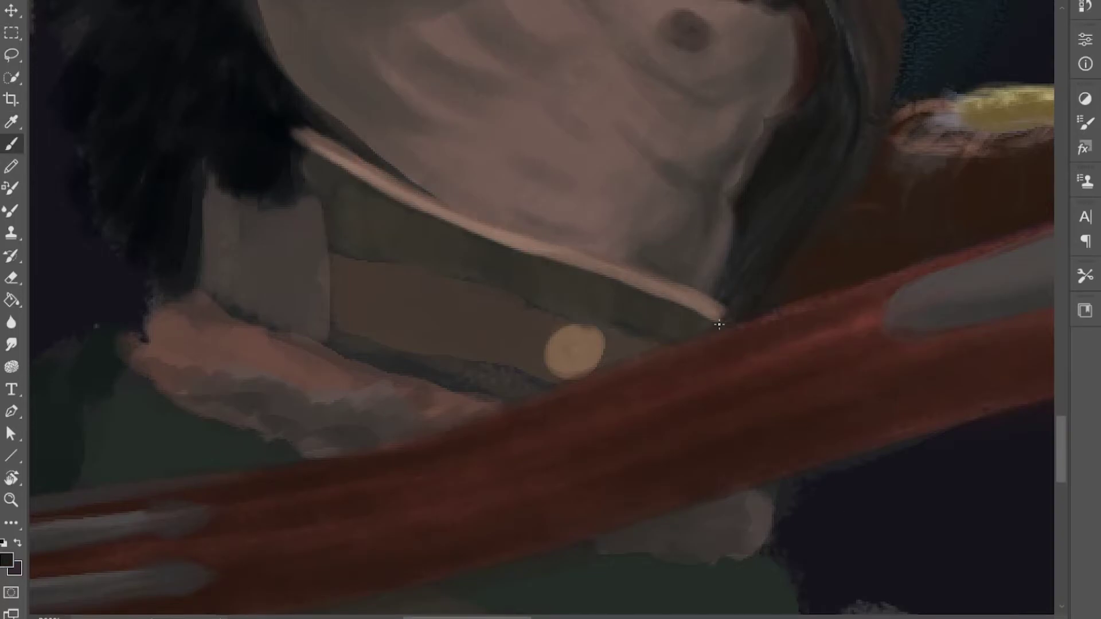
# - Paint twisted rope strands with dark gaps and light highlights along the peach trim of the warrior's waistband
pyautogui.moveTo(295, 139); pyautogui.dragTo(366, 172)
pyautogui.moveTo(564, 263); pyautogui.dragTo(716, 309)
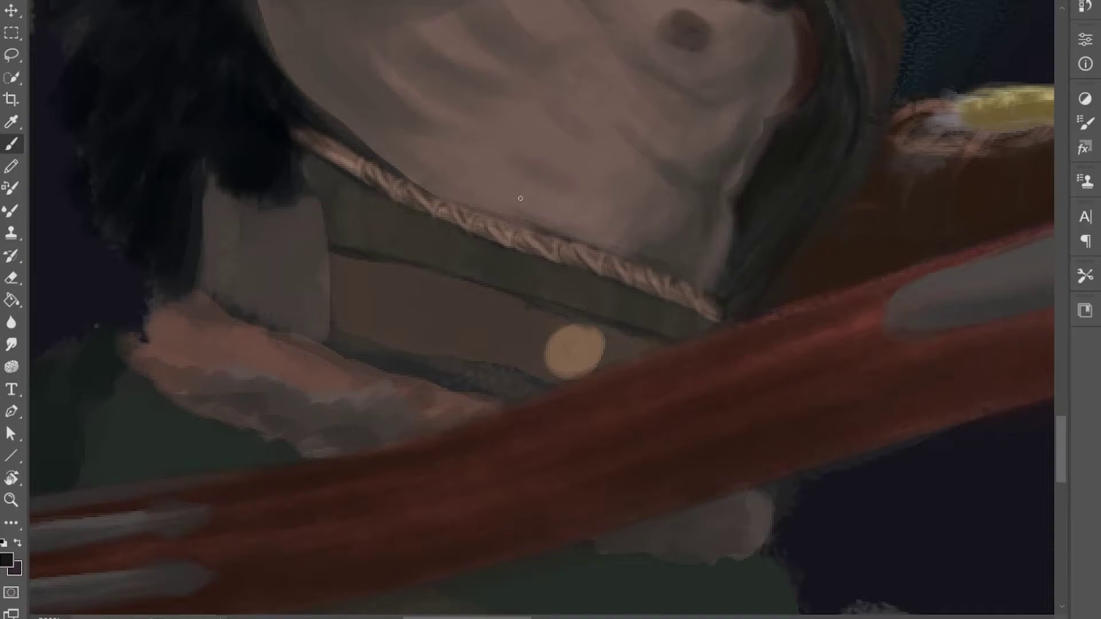
pyautogui.moveTo(693, 310); pyautogui.dragTo(459, 210)
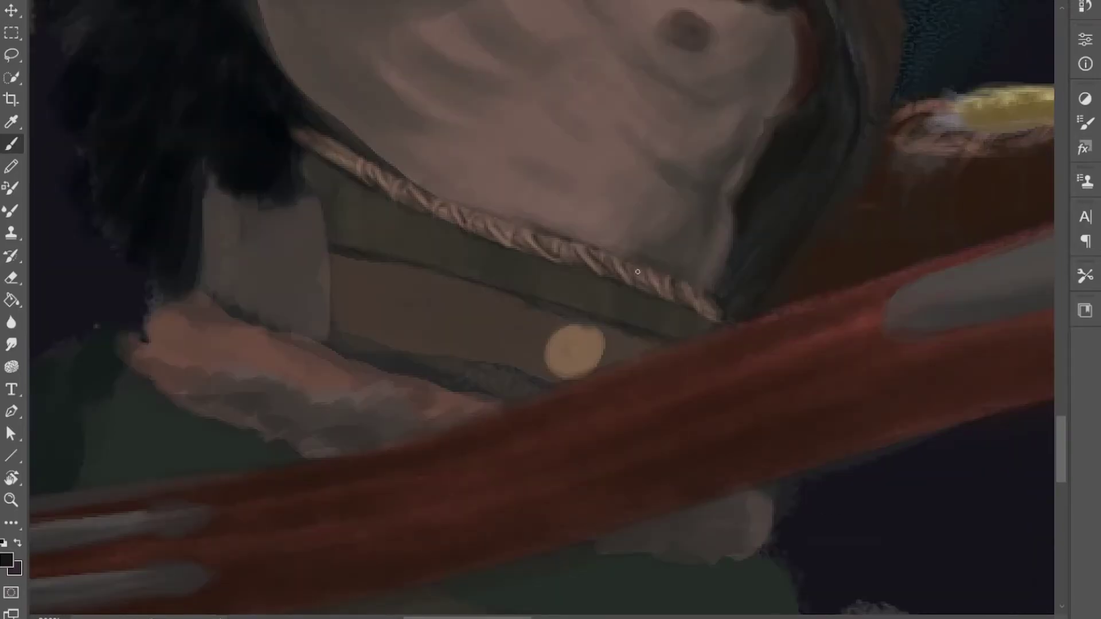
pyautogui.scroll(-5, 655, 264)
pyautogui.scroll(5, 464, 279)
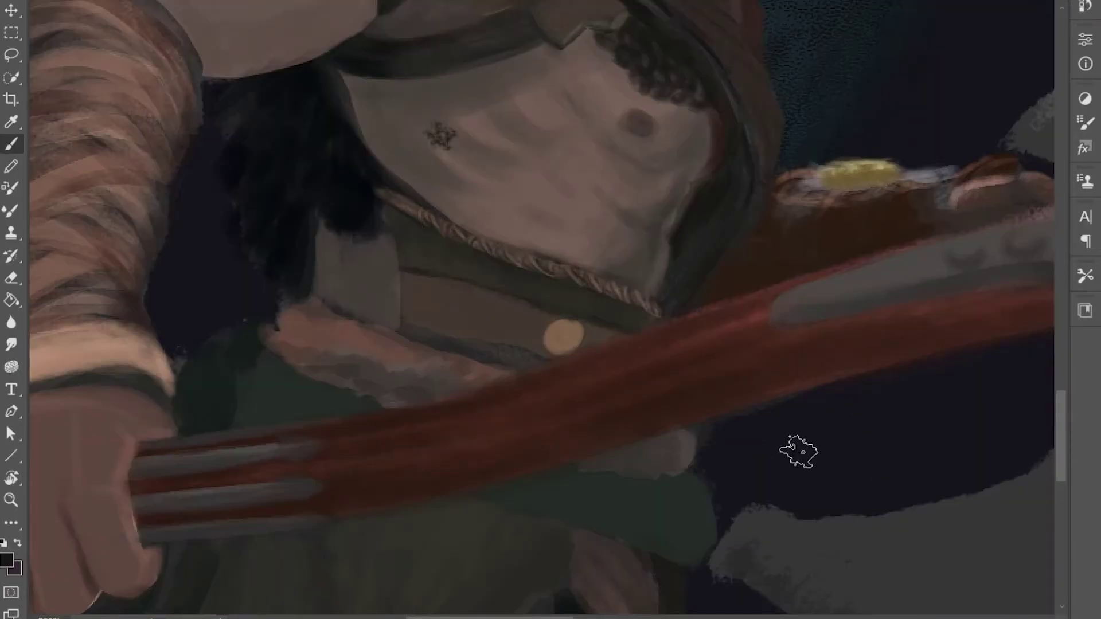
pyautogui.scroll(-5, 796, 449)
pyautogui.scroll(-5, 835, 399)
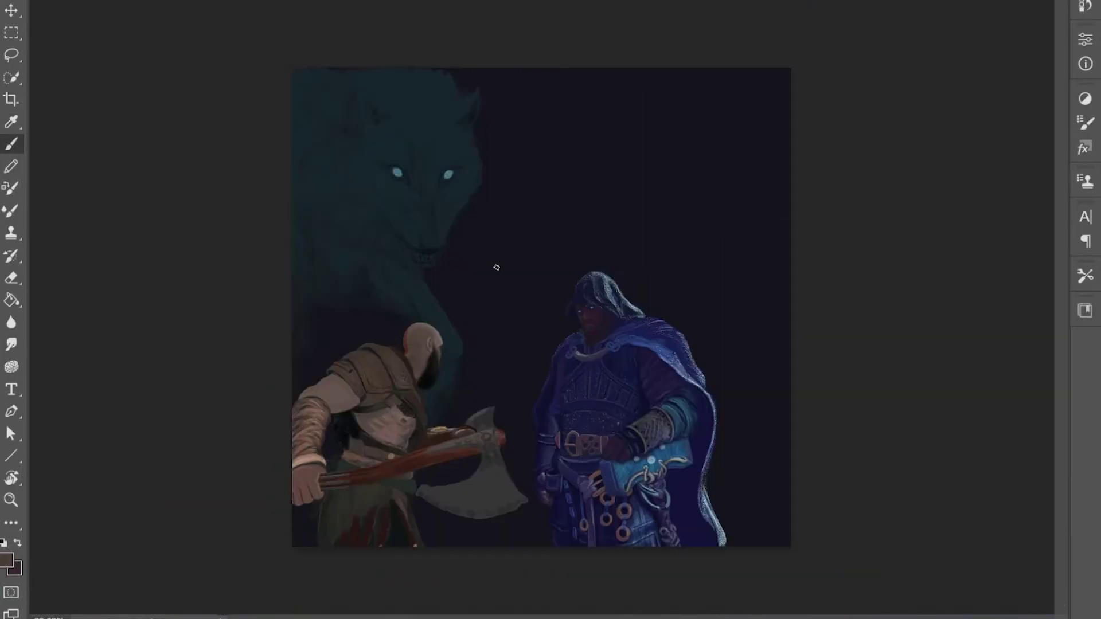
# - Shade the brown belt with darker leather tones, light its edges and detail the round gold button
pyautogui.scroll(5, 499, 265)
pyautogui.scroll(5, 496, 319)
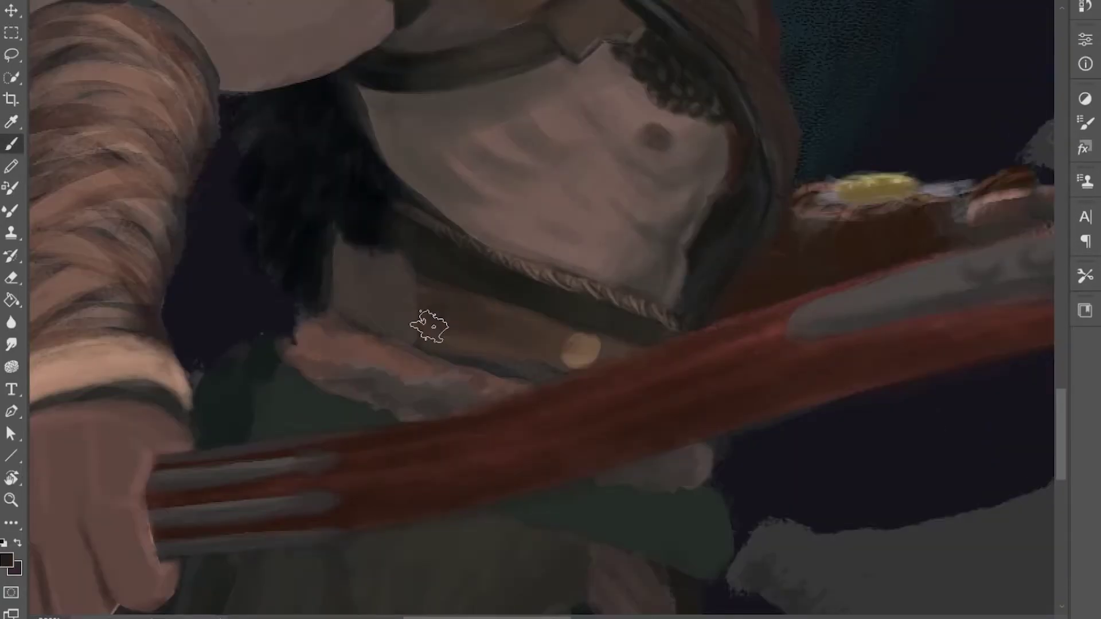
pyautogui.keyDown('alt'); pyautogui.click(555, 379); pyautogui.keyUp('alt')
pyautogui.keyDown('alt'); pyautogui.click(577, 347); pyautogui.keyUp('alt')
pyautogui.keyDown('alt'); pyautogui.click(428, 269); pyautogui.keyUp('alt')
pyautogui.moveTo(428, 269); pyautogui.dragTo(506, 297)
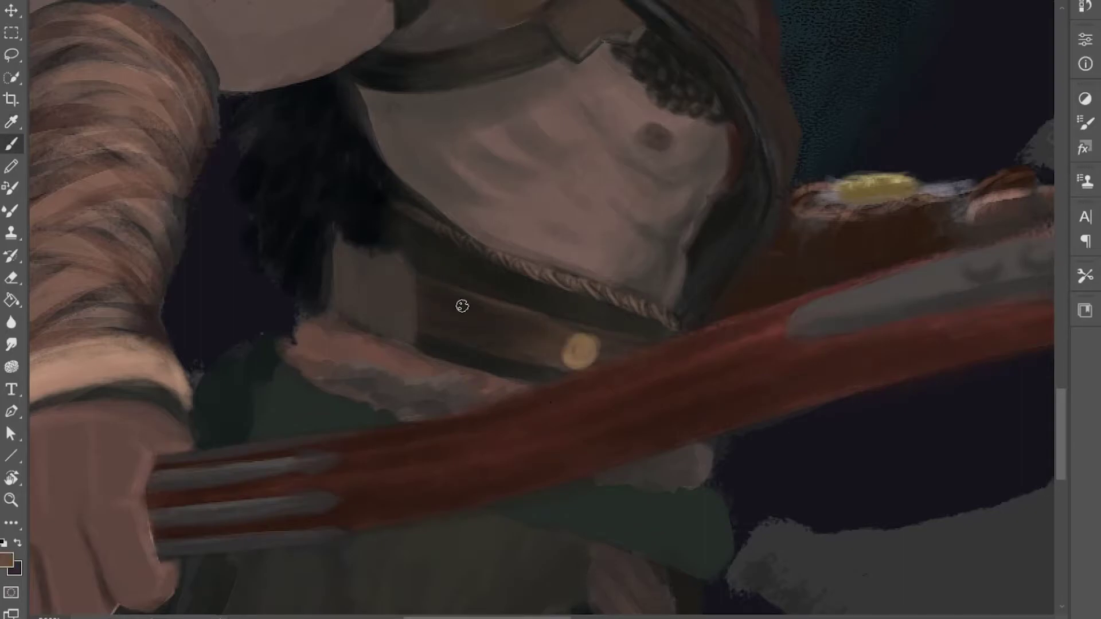
pyautogui.keyDown('alt'); pyautogui.click(607, 347); pyautogui.keyUp('alt')
pyautogui.moveTo(563, 347); pyautogui.dragTo(565, 361)
# - Recolour the grey panel beside the belt in brown leather tones and add a stitched edge to it
pyautogui.keyDown('alt'); pyautogui.click(519, 287); pyautogui.keyUp('alt')
pyautogui.moveTo(361, 269); pyautogui.dragTo(407, 350)
pyautogui.moveTo(395, 263); pyautogui.dragTo(390, 230)
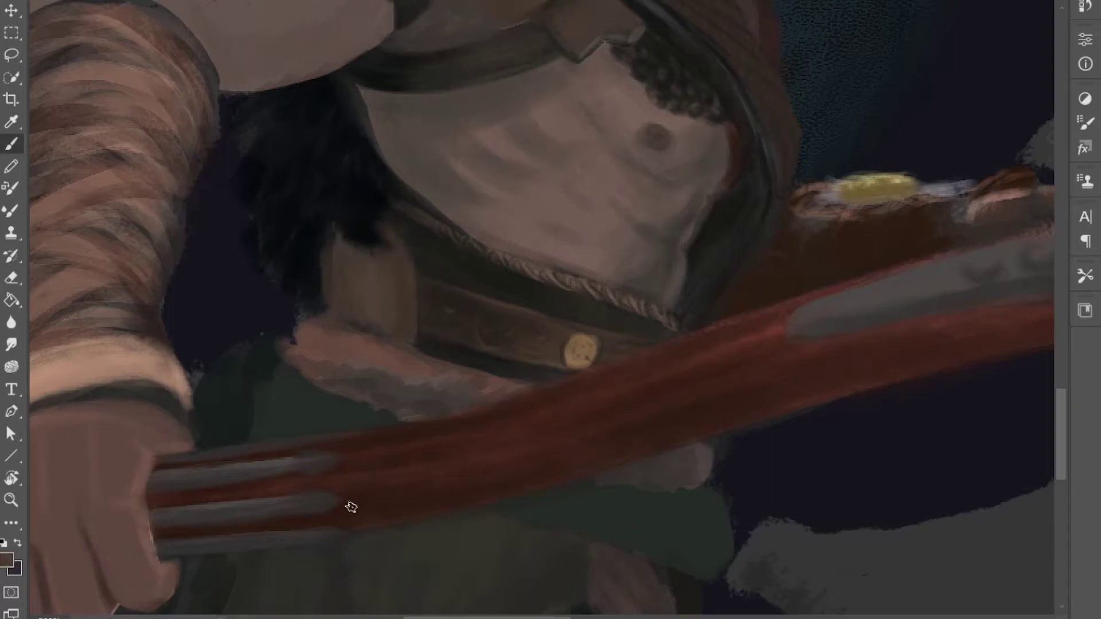
pyautogui.keyDown('alt'); pyautogui.click(316, 289); pyautogui.keyUp('alt')
pyautogui.moveTo(344, 276); pyautogui.dragTo(373, 237)
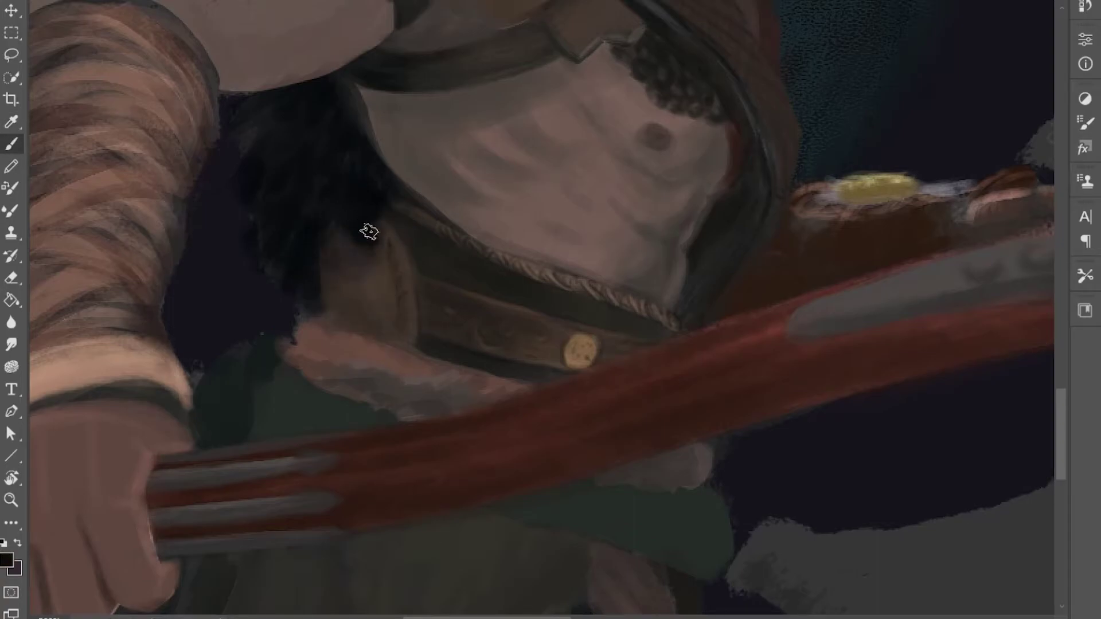
# - Paint a tuft of dark fur along the side panel's lower edge and add fine strands to the black fur above
pyautogui.moveTo(412, 396); pyautogui.dragTo(363, 339)
pyautogui.moveTo(367, 395); pyautogui.dragTo(304, 327)
pyautogui.moveTo(307, 261)
pyautogui.mouseDown()
pyautogui.moveTo(327, 416)
pyautogui.moveTo(336, 327)
pyautogui.moveTo(351, 314)
pyautogui.mouseUp()
pyautogui.moveTo(266, 369); pyautogui.dragTo(299, 270)
pyautogui.moveTo(366, 298); pyautogui.dragTo(396, 264)
pyautogui.scroll(-5, 455, 381)
pyautogui.scroll(3, 504, 376)
pyautogui.scroll(4, 443, 320)
pyautogui.moveTo(444, 320); pyautogui.dragTo(447, 386)
pyautogui.scroll(-5, 430, 216)
pyautogui.scroll(5, 398, 211)
pyautogui.scroll(3, 506, 531)
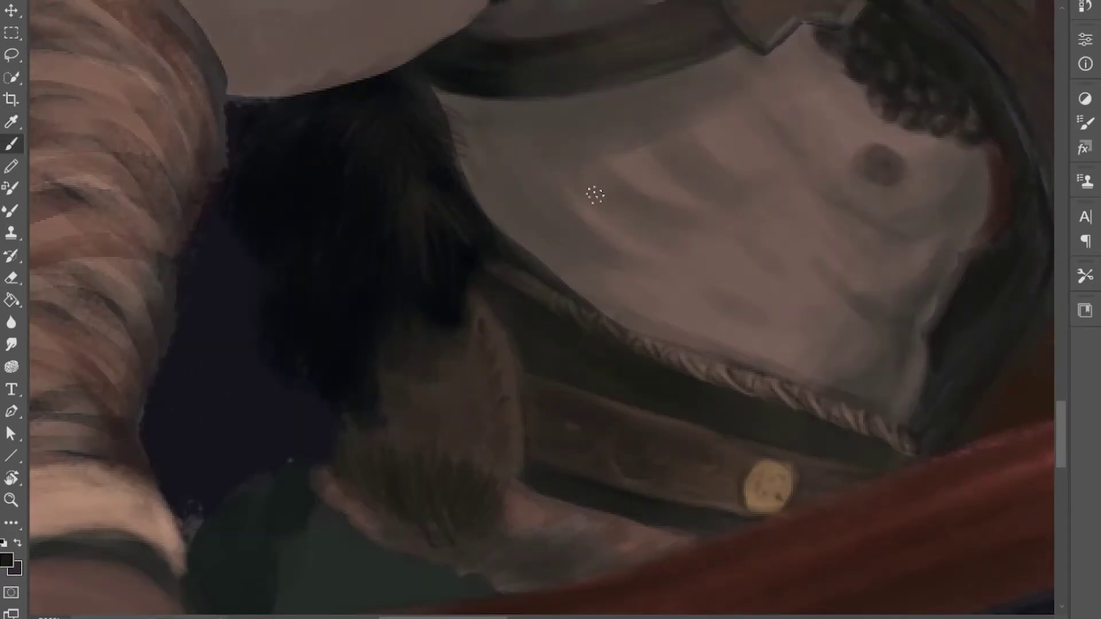
# - Paint a blue-grey band with a light rim below the fur tuft and shade the folds of the pink cloth beside it
pyautogui.moveTo(822, 487); pyautogui.dragTo(1017, 333)
pyautogui.moveTo(731, 430)
pyautogui.mouseDown()
pyautogui.moveTo(514, 320)
pyautogui.moveTo(590, 442)
pyautogui.moveTo(553, 388)
pyautogui.moveTo(659, 447)
pyautogui.mouseUp()
pyautogui.keyDown('alt'); pyautogui.click(508, 393); pyautogui.keyUp('alt')
pyautogui.scroll(2, 527, 487)
pyautogui.moveTo(602, 494)
pyautogui.mouseDown()
pyautogui.moveTo(508, 386)
pyautogui.moveTo(754, 455)
pyautogui.moveTo(481, 417)
pyautogui.moveTo(740, 476)
pyautogui.mouseUp()
pyautogui.moveTo(637, 395)
pyautogui.mouseDown()
pyautogui.moveTo(558, 482)
pyautogui.moveTo(646, 491)
pyautogui.moveTo(464, 430)
pyautogui.mouseUp()
pyautogui.scroll(-5, 970, 273)
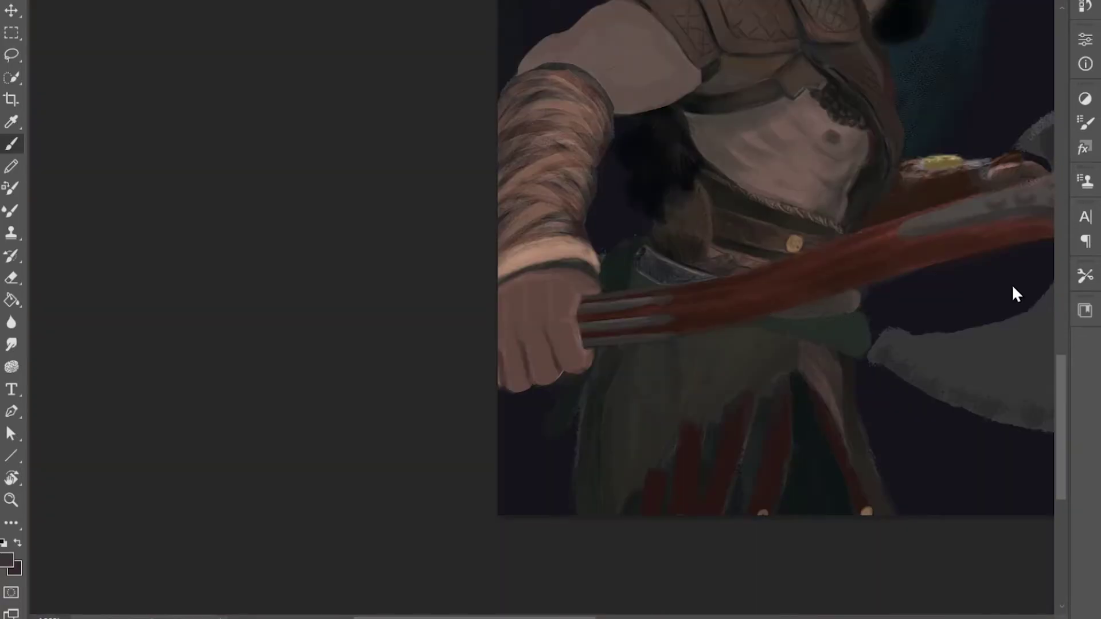
# - Shape the grey belt section below the axe handle, clean its outer end and outline a loop with light edges
pyautogui.scroll(4, 779, 316)
pyautogui.moveTo(965, 307); pyautogui.dragTo(616, 315)
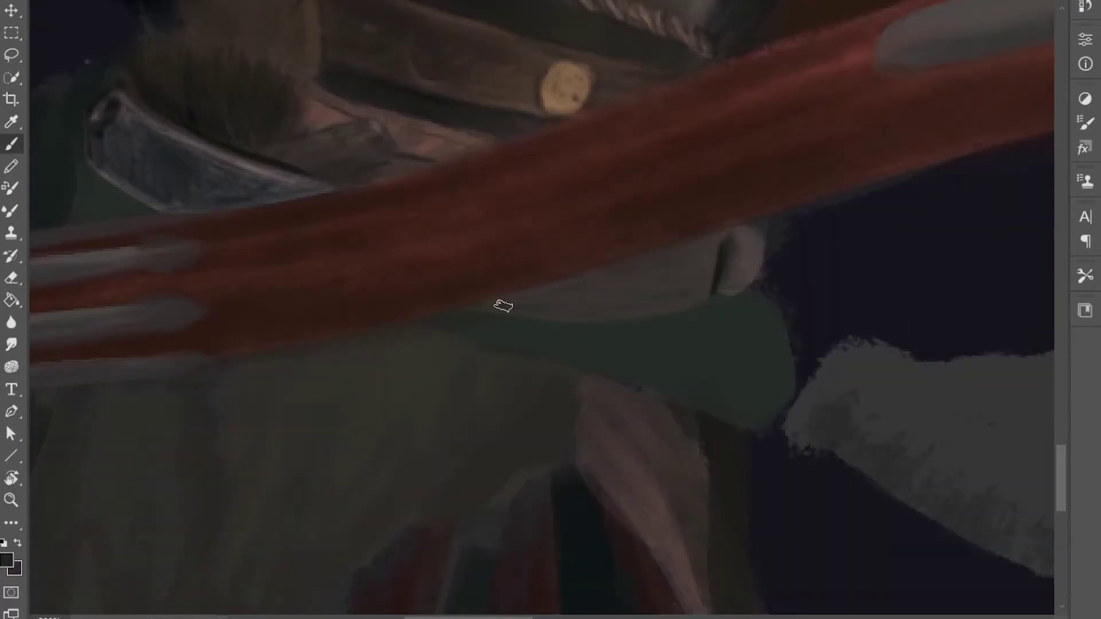
pyautogui.press('e')
pyautogui.moveTo(785, 298)
pyautogui.mouseDown()
pyautogui.moveTo(783, 430)
pyautogui.moveTo(769, 325)
pyautogui.mouseUp()
pyautogui.scroll(-5, 774, 402)
pyautogui.scroll(4, 541, 308)
pyautogui.press('b')
pyautogui.moveTo(690, 294)
pyautogui.mouseDown()
pyautogui.moveTo(617, 472)
pyautogui.moveTo(711, 302)
pyautogui.moveTo(679, 396)
pyautogui.moveTo(667, 302)
pyautogui.moveTo(708, 287)
pyautogui.moveTo(664, 340)
pyautogui.moveTo(657, 313)
pyautogui.mouseUp()
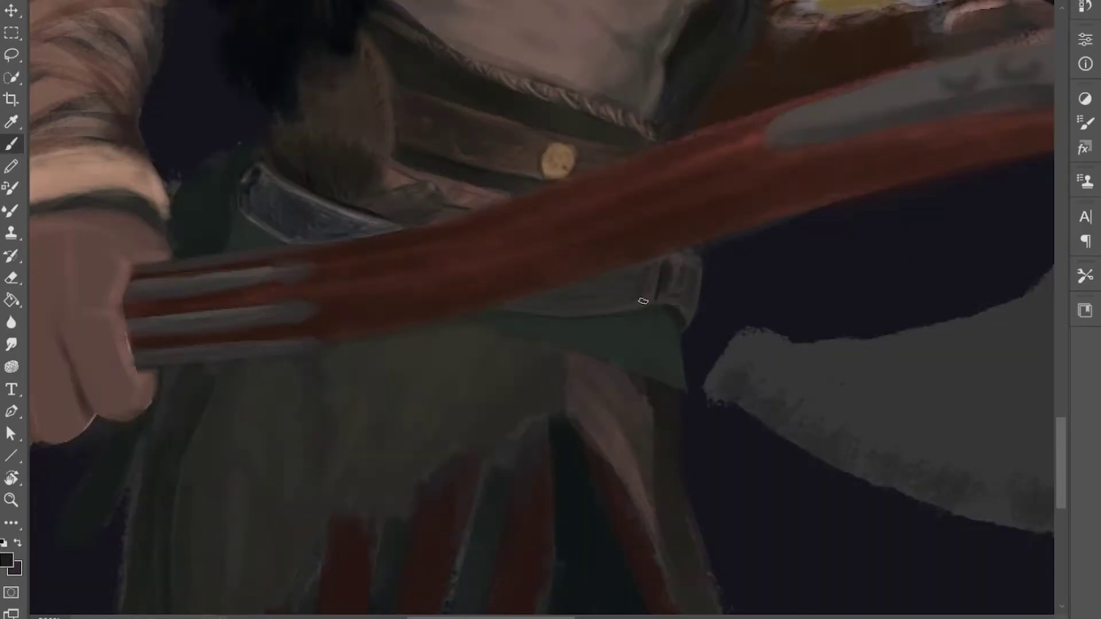
pyautogui.scroll(-5, 610, 278)
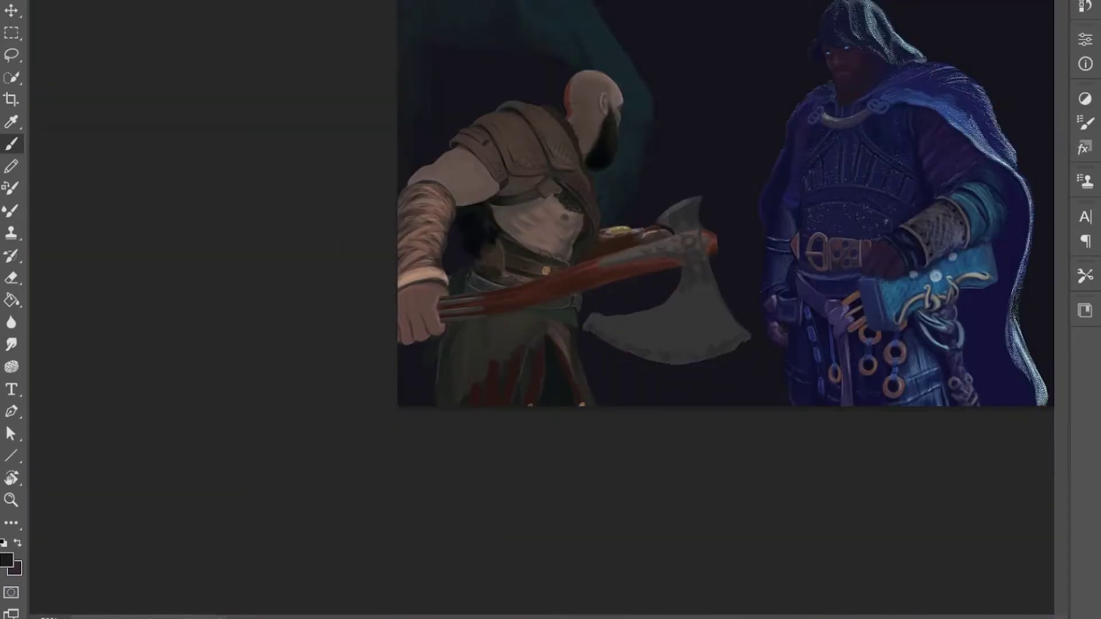
pyautogui.scroll(4, 541, 309)
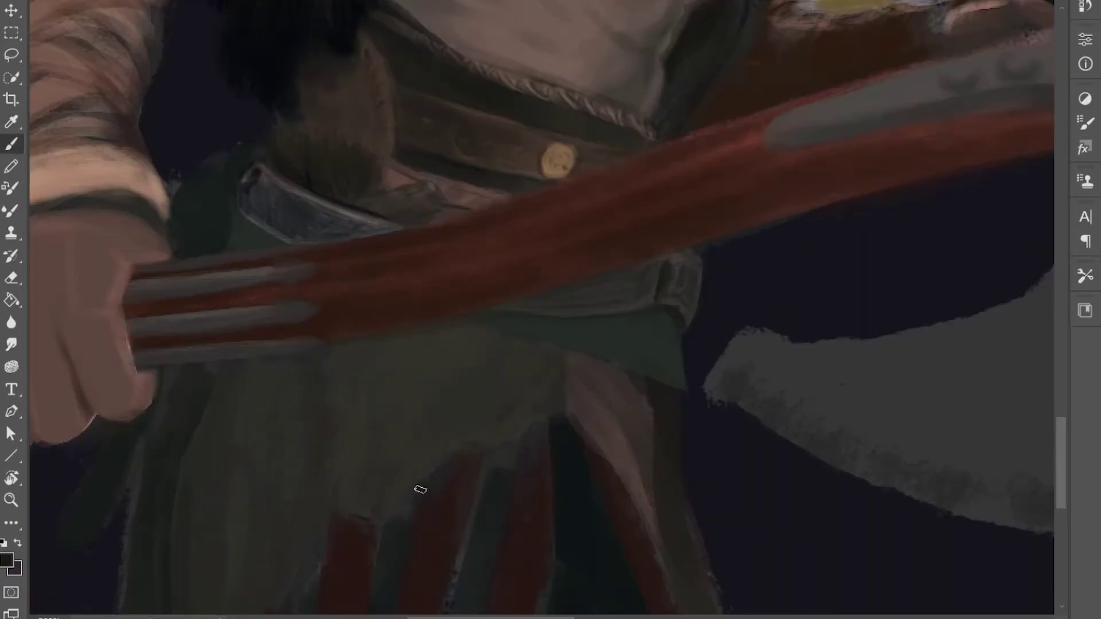
# - Repaint the skirt's front flap and side panels below the axe handle in mottled dark brown leather tones
pyautogui.press(']')
pyautogui.press(']')
pyautogui.moveTo(339, 516)
pyautogui.mouseDown()
pyautogui.moveTo(454, 327)
pyautogui.moveTo(646, 335)
pyautogui.moveTo(537, 329)
pyautogui.moveTo(639, 462)
pyautogui.moveTo(662, 370)
pyautogui.moveTo(752, 312)
pyautogui.mouseUp()
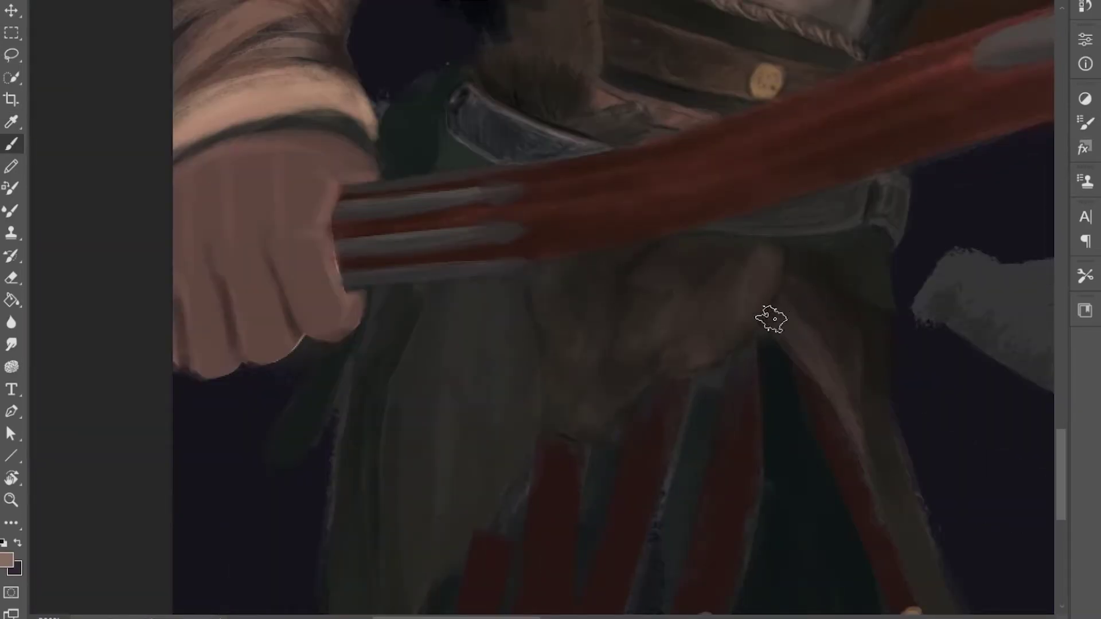
pyautogui.keyDown('alt'); pyautogui.click(729, 302); pyautogui.keyUp('alt')
pyautogui.moveTo(451, 321)
pyautogui.mouseDown()
pyautogui.moveTo(634, 177)
pyautogui.moveTo(596, 413)
pyautogui.mouseUp()
pyautogui.hotkey('ctrl', 'z')
pyautogui.scroll(3, 425, 508)
pyautogui.hscroll(3, 424, 508)
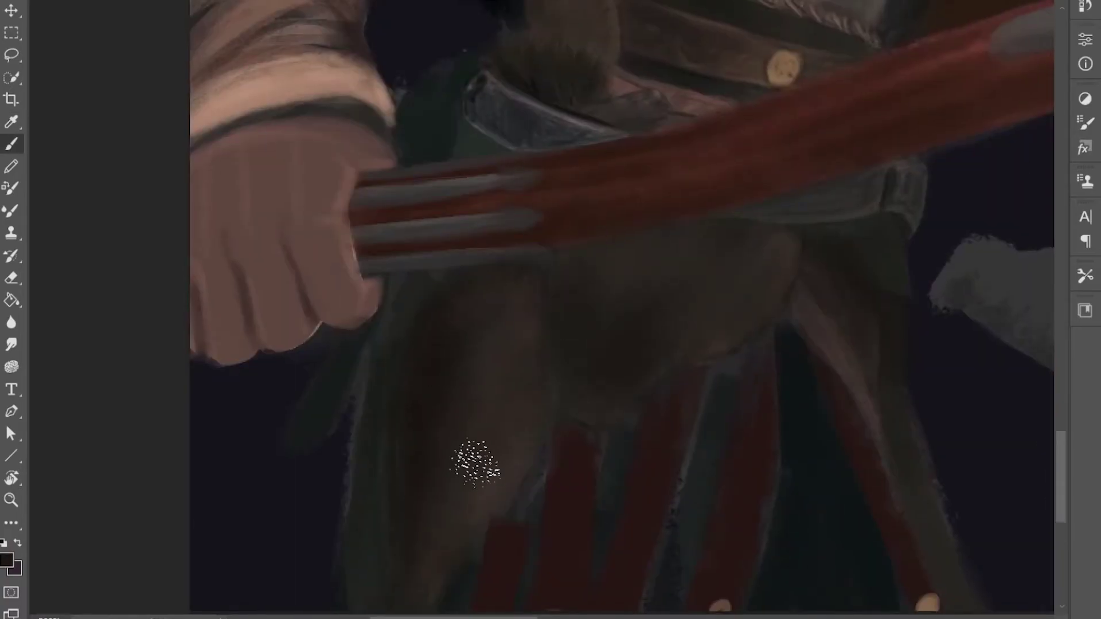
pyautogui.scroll(-2, 816, 168)
pyautogui.hscroll(-1, 815, 168)
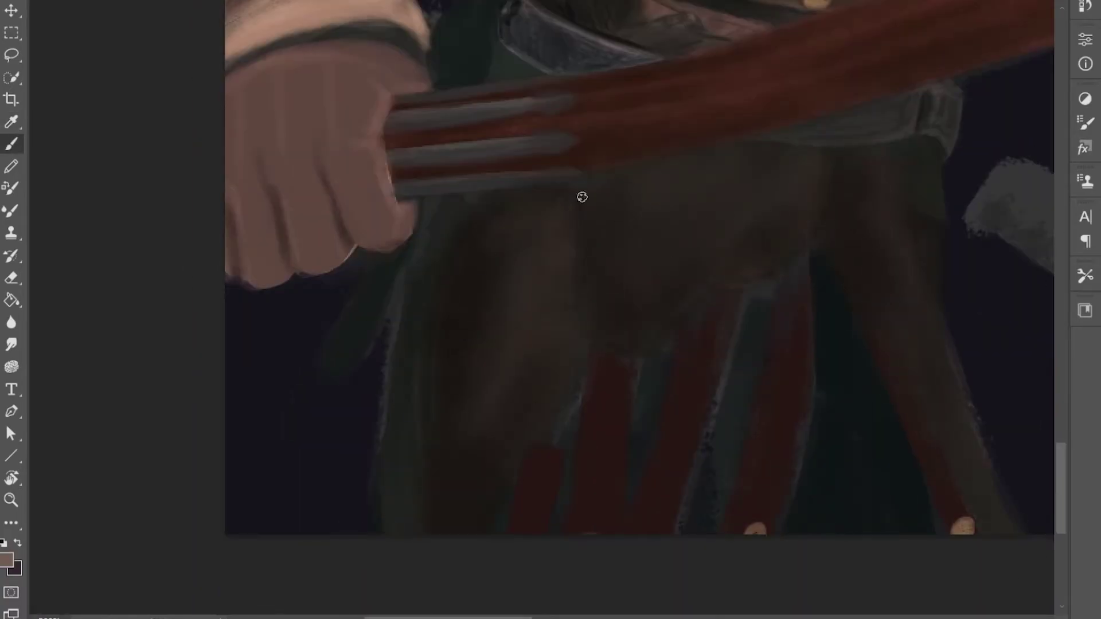
# - Add light zigzag stitching along the seam and curved edges of the skirt's leather flaps
pyautogui.scroll(-3, 508, 531)
pyautogui.hscroll(-2, 508, 531)
pyautogui.scroll(3, 508, 530)
pyautogui.hscroll(4, 508, 531)
pyautogui.scroll(-2, 983, 226)
pyautogui.hscroll(-2, 983, 226)
pyautogui.keyDown('alt'); pyautogui.click(983, 226); pyautogui.keyUp('alt')
pyautogui.keyDown('alt'); pyautogui.click(464, 128); pyautogui.keyUp('alt')
pyautogui.scroll(-2, 413, 381)
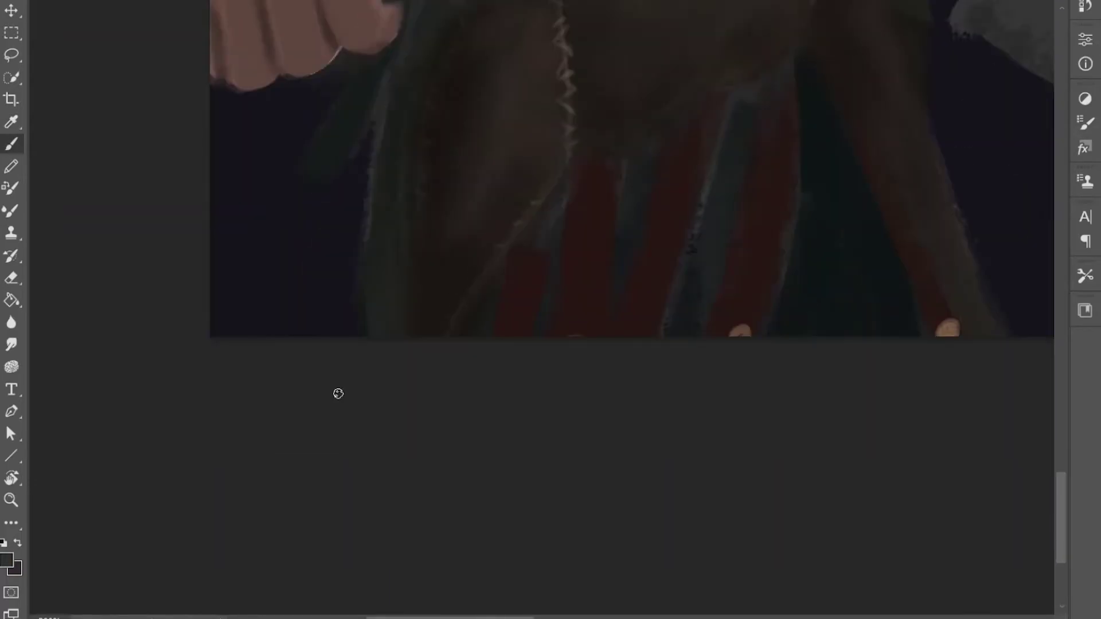
pyautogui.scroll(3, 398, 331)
pyautogui.hscroll(4, 398, 332)
# - Repaint the red hanging strips below the leather flap and darken the gaps between them to blue-black
pyautogui.keyDown('alt'); pyautogui.click(576, 249); pyautogui.keyUp('alt')
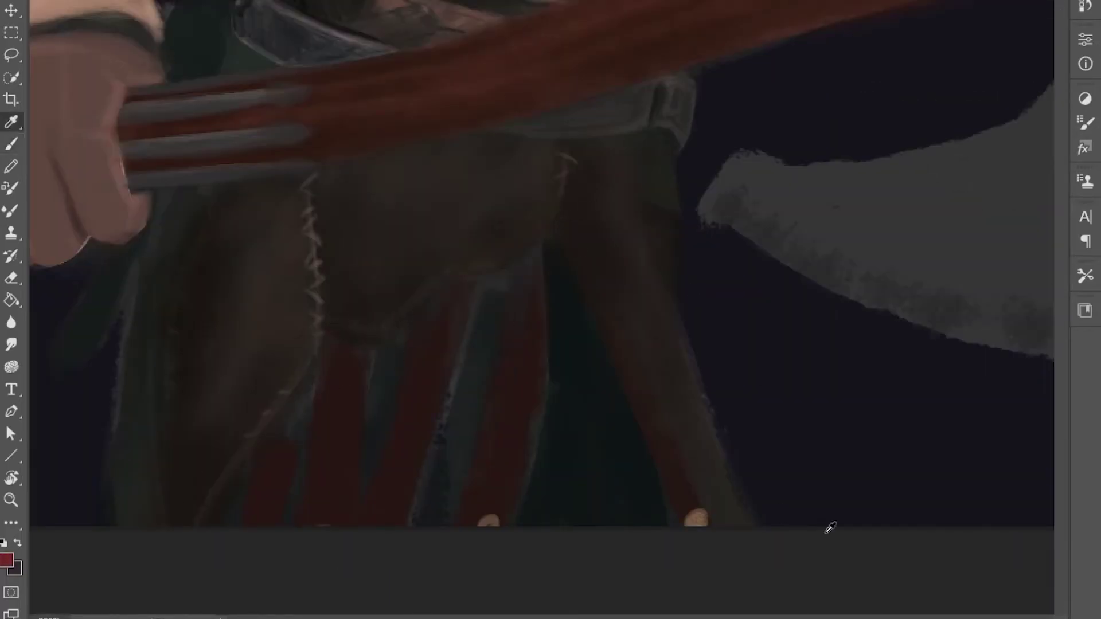
pyautogui.scroll(-2, 449, 211)
pyautogui.keyDown('alt'); pyautogui.click(310, 275); pyautogui.keyUp('alt')
pyautogui.keyDown('alt'); pyautogui.keyDown('shift'); pyautogui.rightClick(344, 475); pyautogui.keyUp('shift'); pyautogui.keyUp('alt')
pyautogui.keyDown('alt'); pyautogui.click(513, 177); pyautogui.keyUp('alt')
pyautogui.moveTo(514, 178)
pyautogui.mouseDown()
pyautogui.moveTo(474, 297)
pyautogui.moveTo(430, 205)
pyautogui.mouseUp()
pyautogui.click(286, 335)
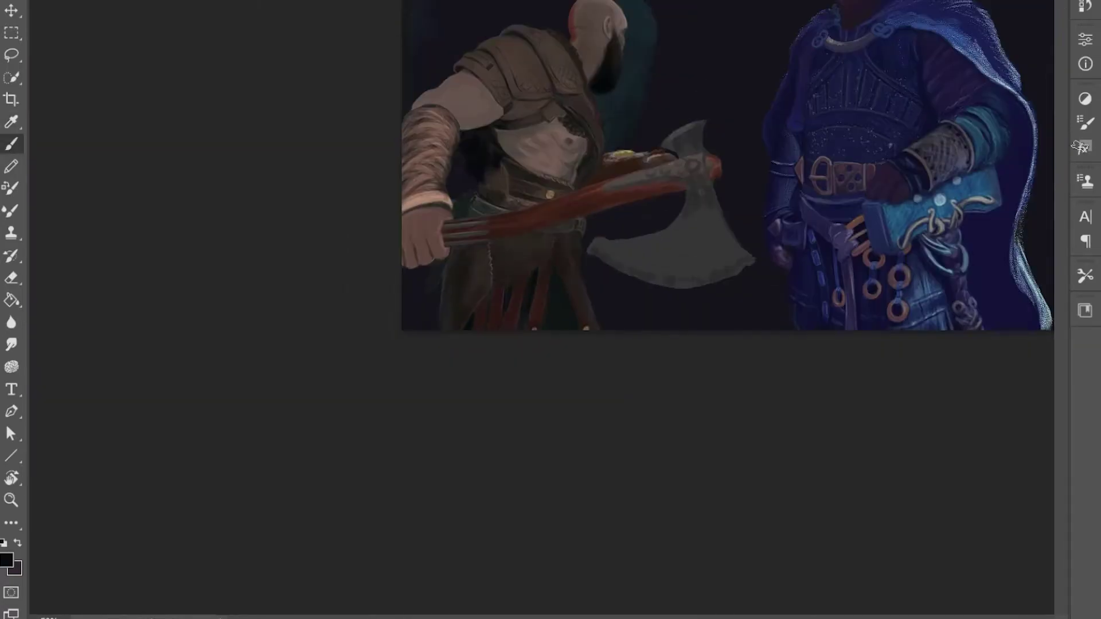
pyautogui.press(']')
pyautogui.press(']')
pyautogui.press(']')
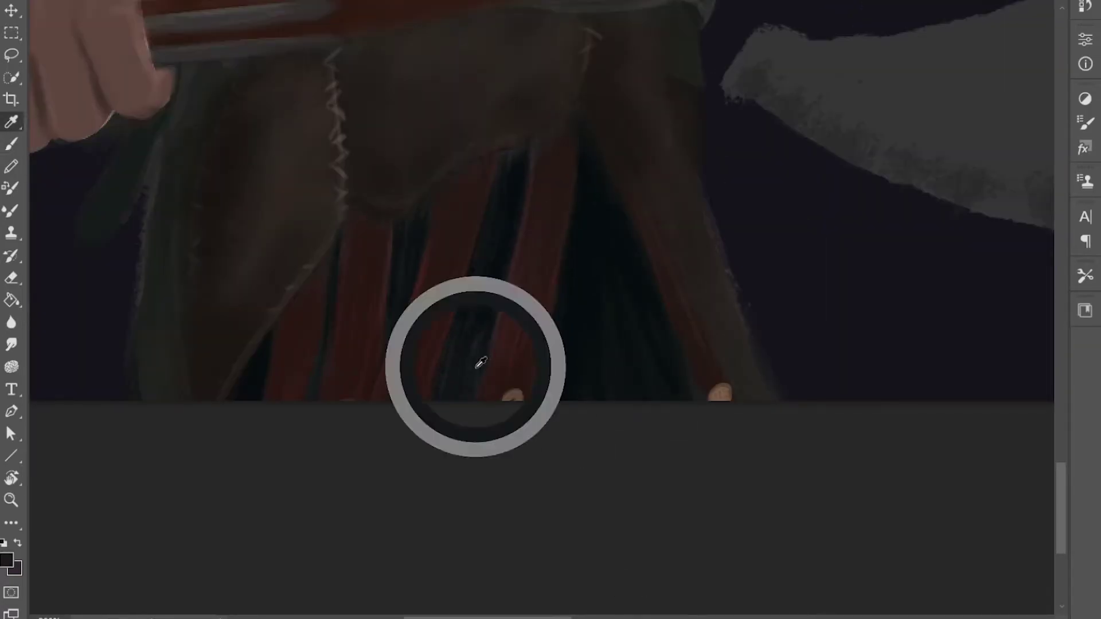
# - Add fine streaks to the red strips and light brown streaks to the slanted leather panel beside them
pyautogui.hotkey('ctrl', '-')
pyautogui.hotkey('ctrl', '-')
pyautogui.hotkey('ctrl', '+')
pyautogui.hotkey('ctrl', '+')
pyautogui.keyDown('alt'); pyautogui.click(700, 344); pyautogui.keyUp('alt')
pyautogui.keyDown('alt'); pyautogui.click(762, 349); pyautogui.keyUp('alt')
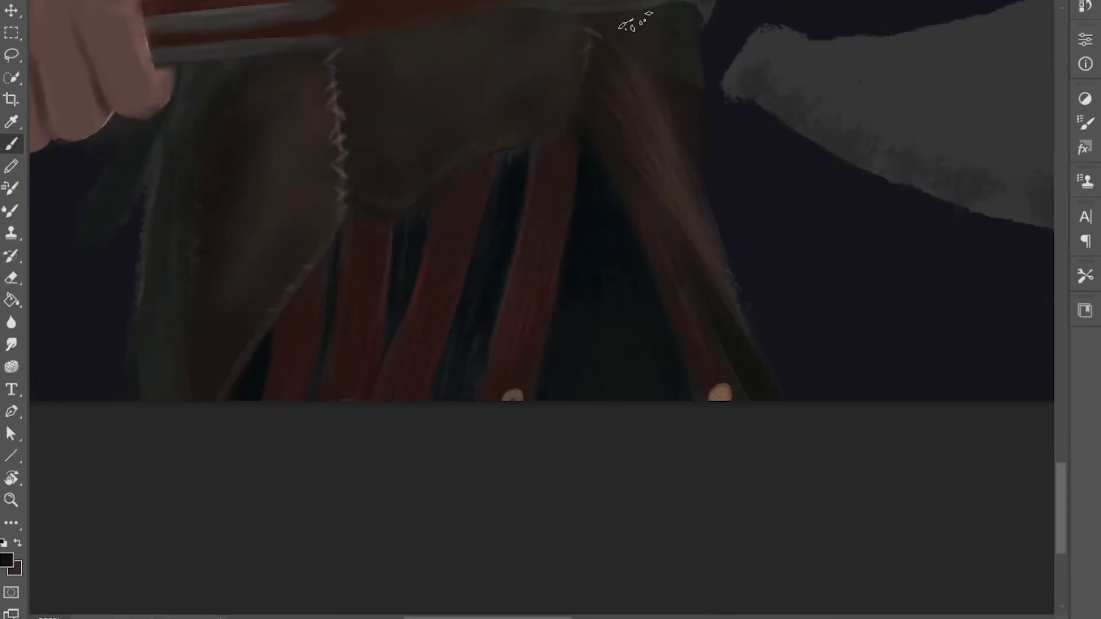
# - Darken the skirt's outer side below the belt loop and refine it into a thin grey-green edge
pyautogui.scroll(3, 711, 276)
pyautogui.moveTo(686, 364); pyautogui.dragTo(759, 605)
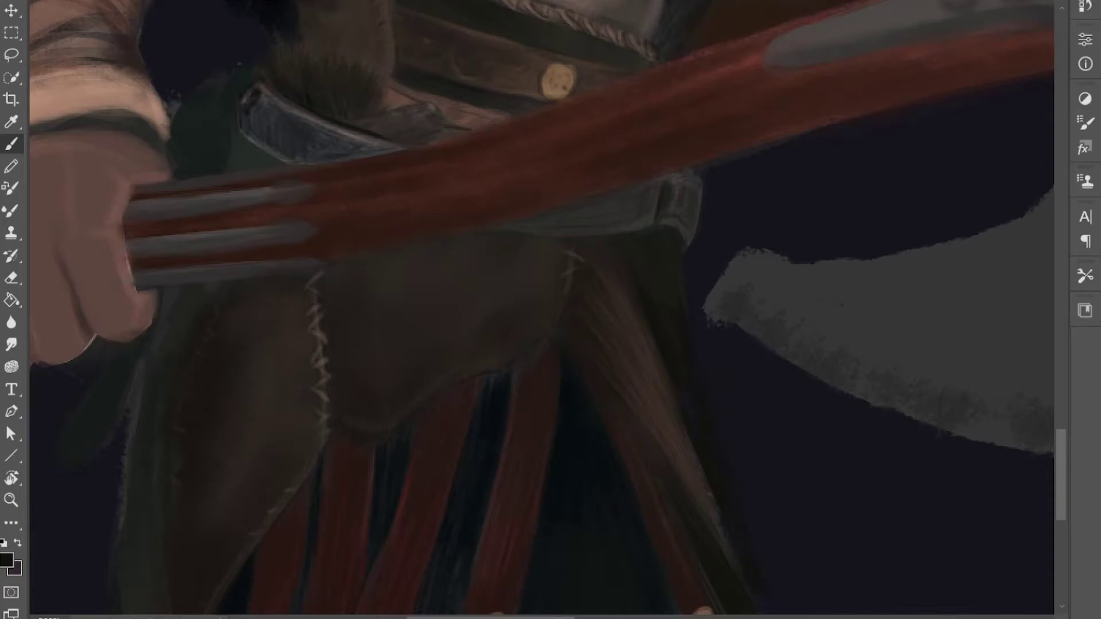
pyautogui.moveTo(727, 285); pyautogui.dragTo(735, 526)
pyautogui.press('e')
pyautogui.moveTo(659, 241); pyautogui.dragTo(777, 575)
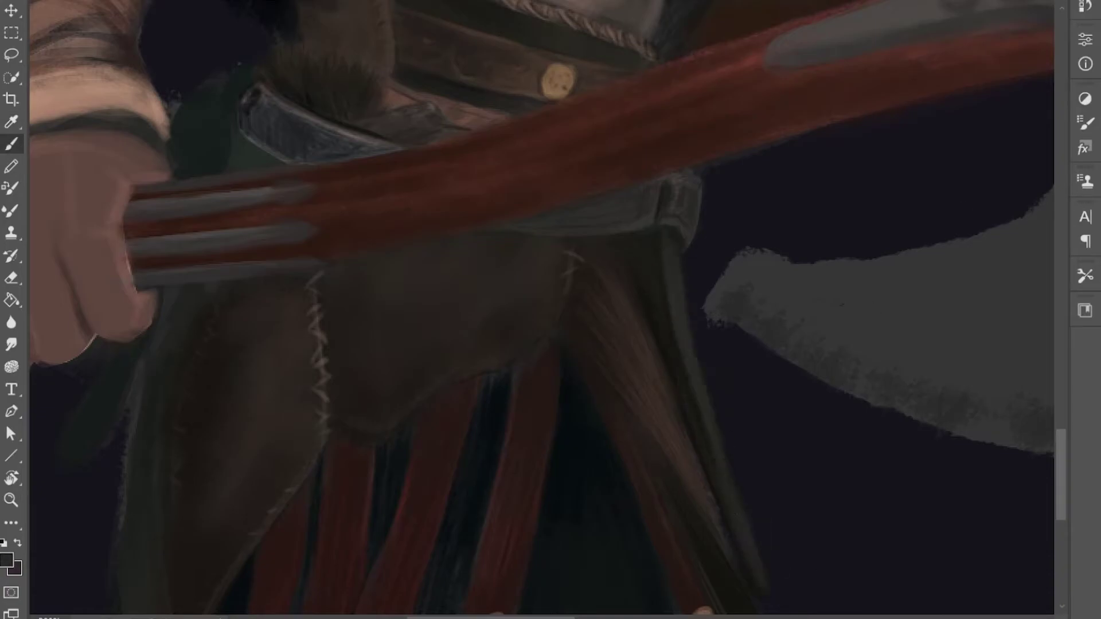
pyautogui.moveTo(681, 334); pyautogui.dragTo(777, 599)
pyautogui.press('b')
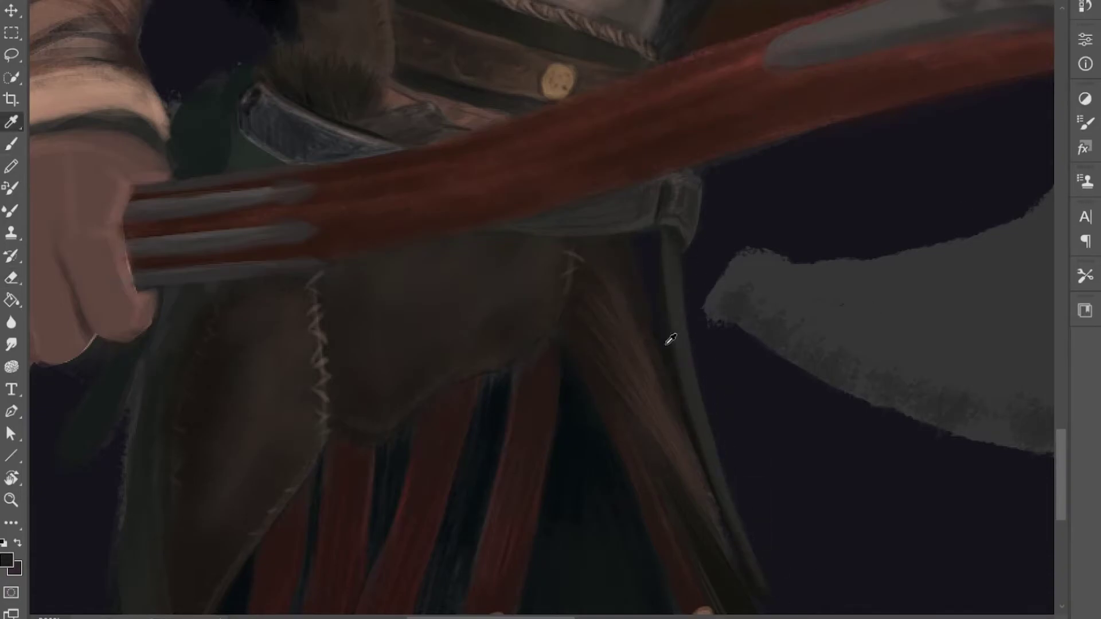
pyautogui.keyDown('alt'); pyautogui.click(270, 74); pyautogui.keyUp('alt')
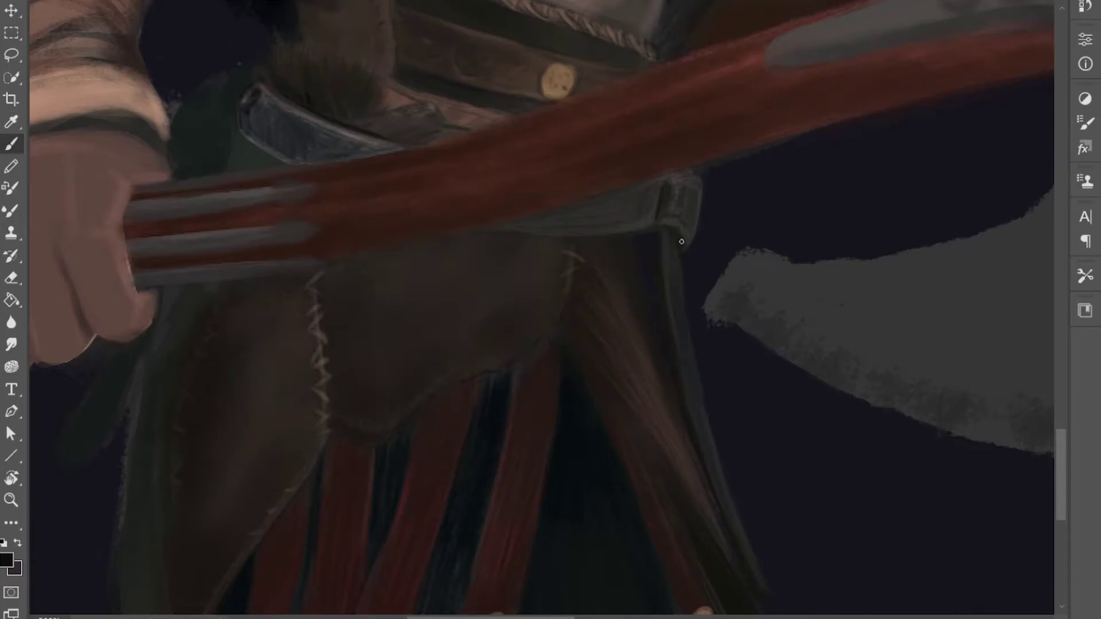
# - Darken the green cloth behind the warrior's fist, add thin hanging strands and clean up its outline
pyautogui.scroll(-5, 715, 268)
pyautogui.scroll(3, 715, 268)
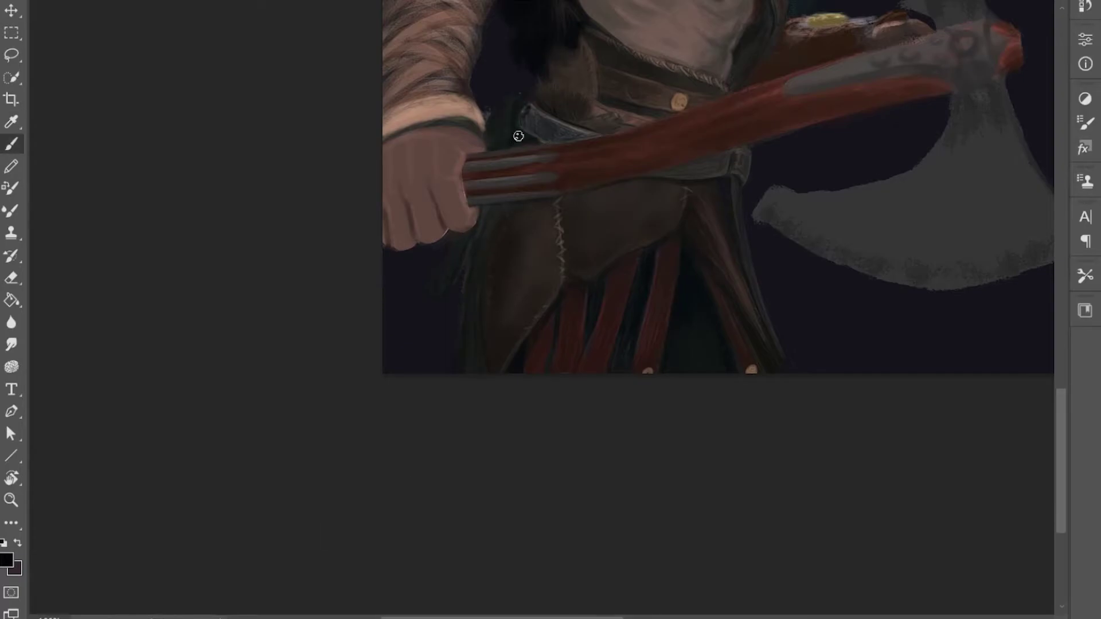
pyautogui.scroll(2, 537, 141)
pyautogui.press('e')
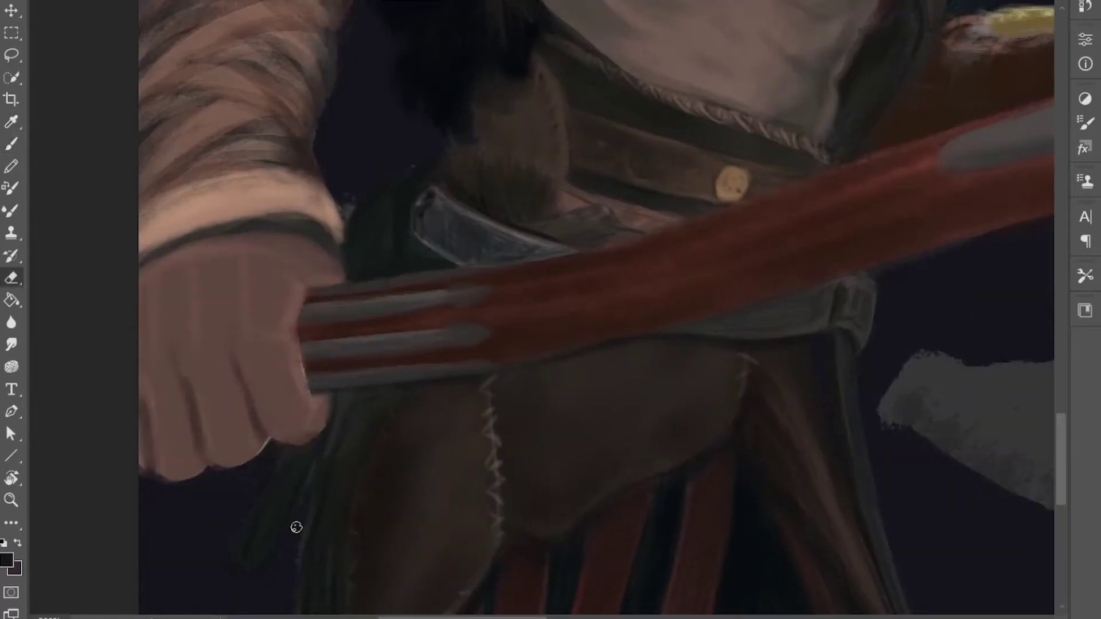
pyautogui.scroll(-3, 349, 298)
pyautogui.press('b')
pyautogui.scroll(3, 336, 270)
pyautogui.moveTo(349, 184); pyautogui.dragTo(363, 202)
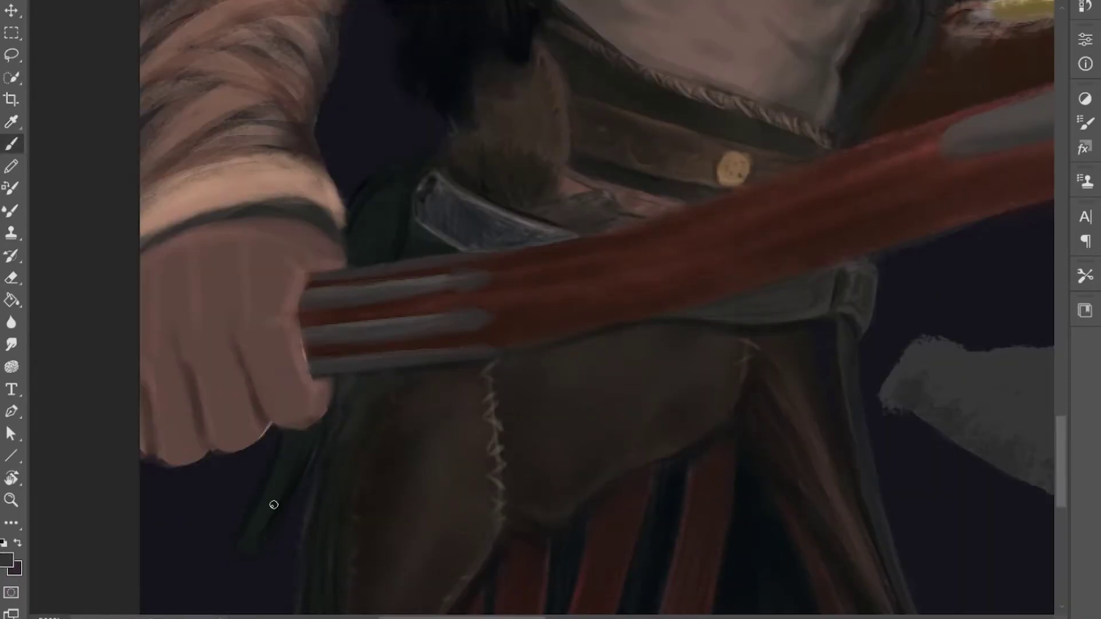
pyautogui.press('e')
pyautogui.scroll(-3, 711, 427)
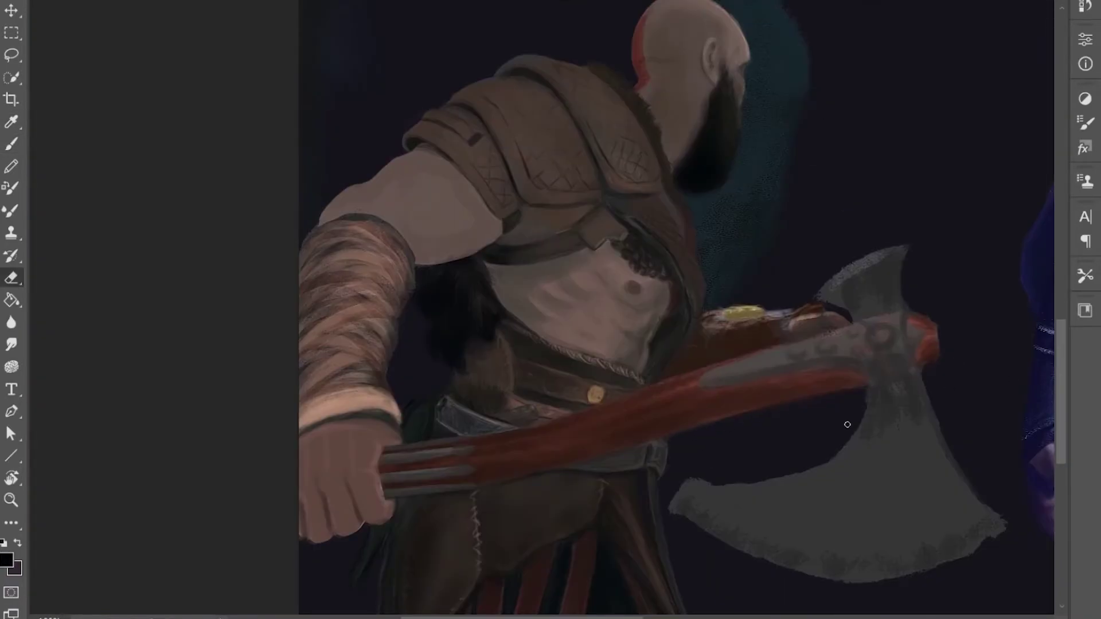
# - Darken the axe's grip and shade the underside of its red wooden handle
pyautogui.scroll(-2, 827, 433)
pyautogui.hscroll(-2, 827, 433)
pyautogui.press('b')
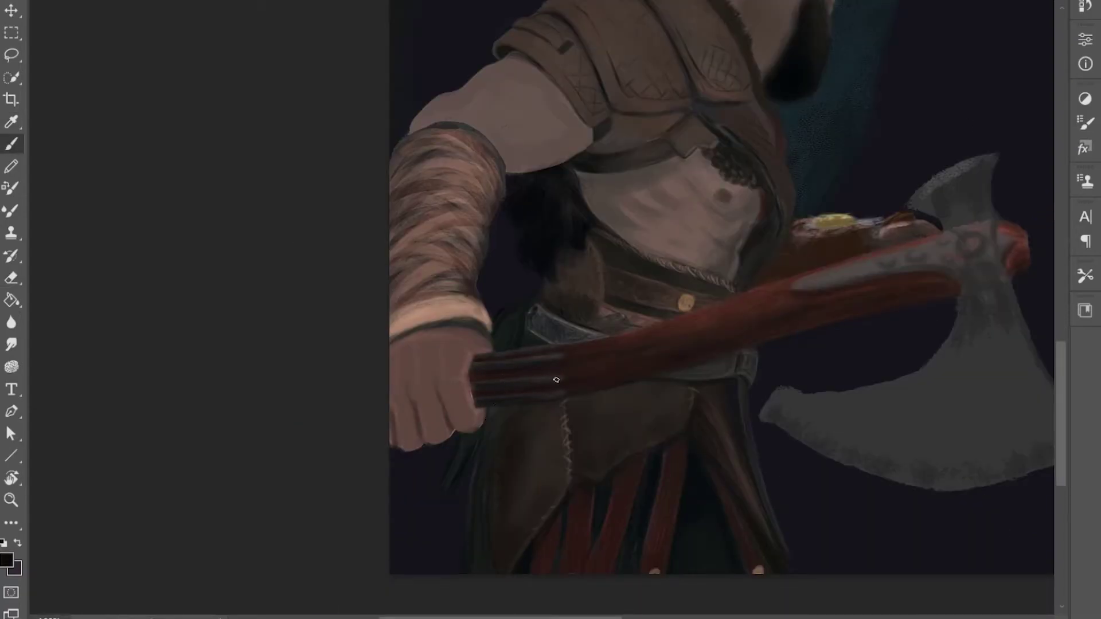
# - Shade the axe head and its metal handle fitting in near-black tones, leaving a lighter grey cutting edge
pyautogui.hscroll(10, 230, 528)
pyautogui.scroll(2, 230, 528)
pyautogui.moveTo(518, 337)
pyautogui.mouseDown()
pyautogui.moveTo(527, 247)
pyautogui.moveTo(505, 233)
pyautogui.moveTo(479, 431)
pyautogui.moveTo(514, 374)
pyautogui.moveTo(411, 466)
pyautogui.moveTo(589, 376)
pyautogui.mouseUp()
pyautogui.moveTo(573, 413)
pyautogui.mouseDown()
pyautogui.moveTo(477, 523)
pyautogui.moveTo(508, 381)
pyautogui.moveTo(531, 369)
pyautogui.moveTo(542, 453)
pyautogui.moveTo(406, 428)
pyautogui.mouseUp()
pyautogui.hotkey('ctrl', '-')
pyautogui.hotkey('ctrl', '+')
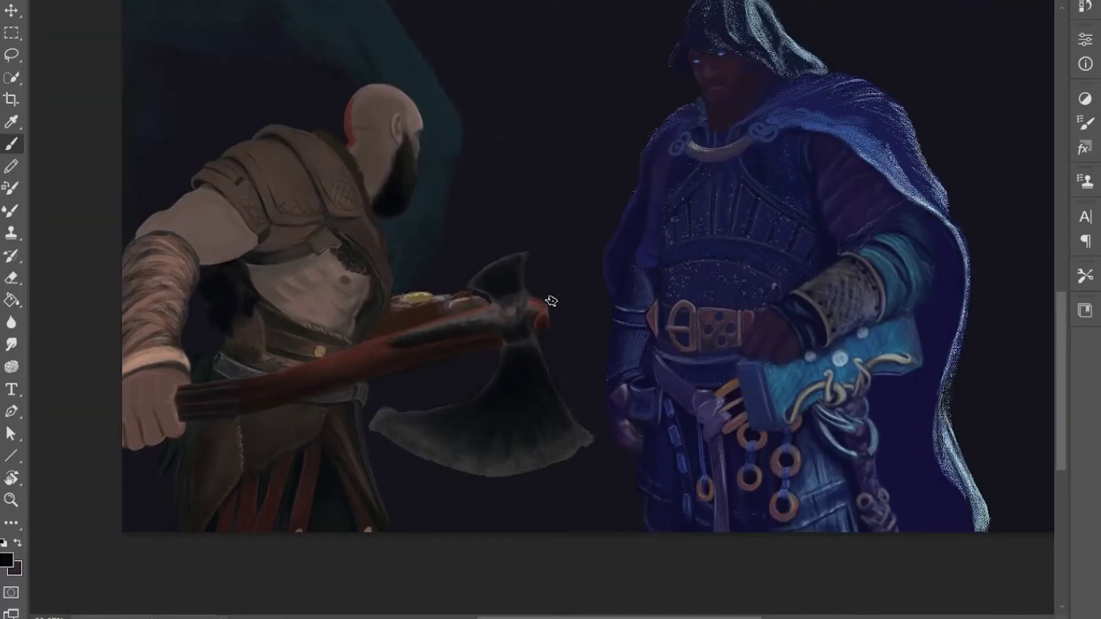
pyautogui.hotkey('ctrl', '+')
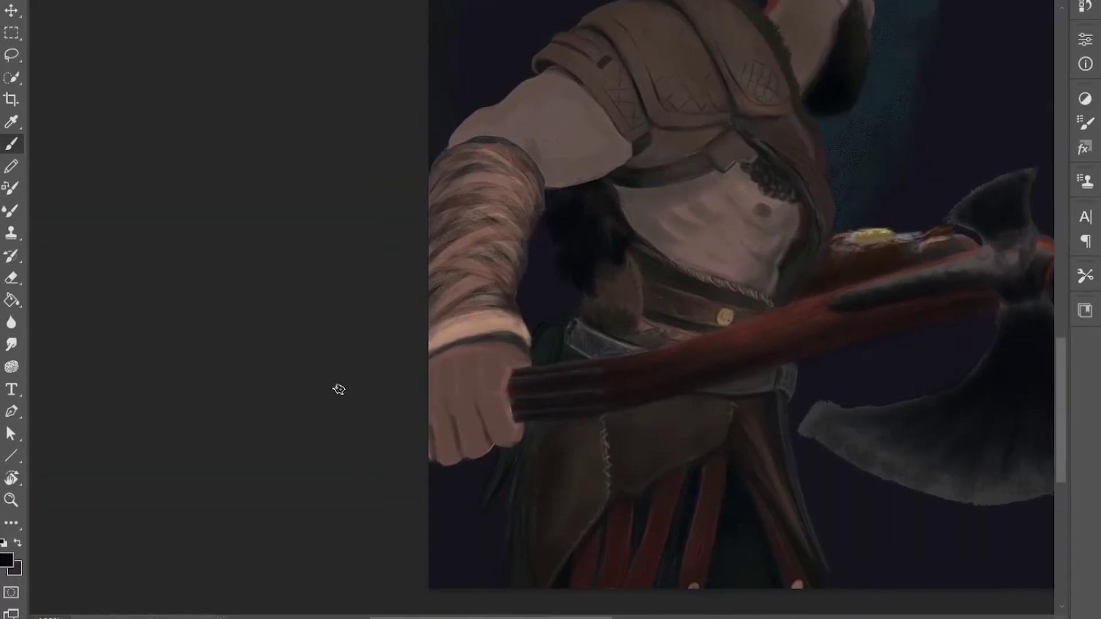
# - Model the upper arm's muscles with soft shading and start repainting the forearm wraps in darker, redder tones
pyautogui.keyDown('alt'); pyautogui.click(497, 141); pyautogui.keyUp('alt')
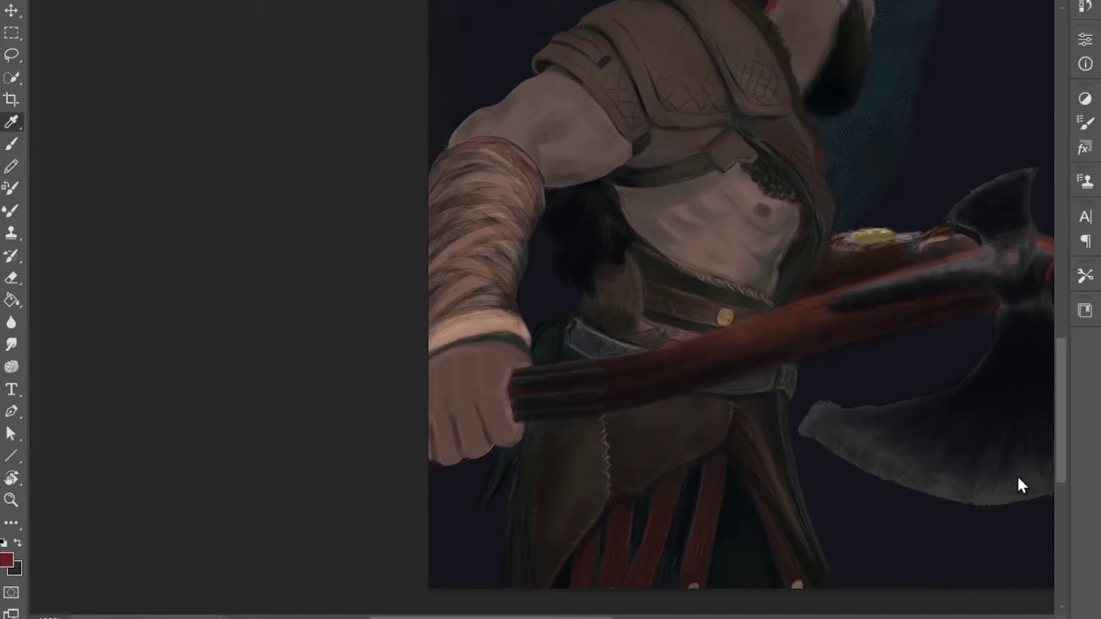
pyautogui.keyDown('alt'); pyautogui.click(623, 154); pyautogui.keyUp('alt')
pyautogui.moveTo(493, 252); pyautogui.dragTo(435, 207)
pyautogui.moveTo(436, 287); pyautogui.dragTo(528, 226)
pyautogui.moveTo(516, 303); pyautogui.dragTo(436, 201)
pyautogui.keyDown('alt'); pyautogui.click(533, 206); pyautogui.keyUp('alt')
pyautogui.moveTo(436, 247); pyautogui.dragTo(448, 163)
pyautogui.hotkey('ctrl', 'z')
# - Paint pinkish bands and thin light strands across the forearm wraps to define their overlapping layers
pyautogui.keyDown('alt'); pyautogui.click(499, 245); pyautogui.keyUp('alt')
pyautogui.press('e')
pyautogui.press('b')
pyautogui.keyDown('alt'); pyautogui.click(539, 295); pyautogui.keyUp('alt')
pyautogui.moveTo(444, 235); pyautogui.dragTo(519, 195)
pyautogui.keyDown('alt'); pyautogui.click(482, 247); pyautogui.keyUp('alt')
pyautogui.moveTo(453, 215); pyautogui.dragTo(490, 208)
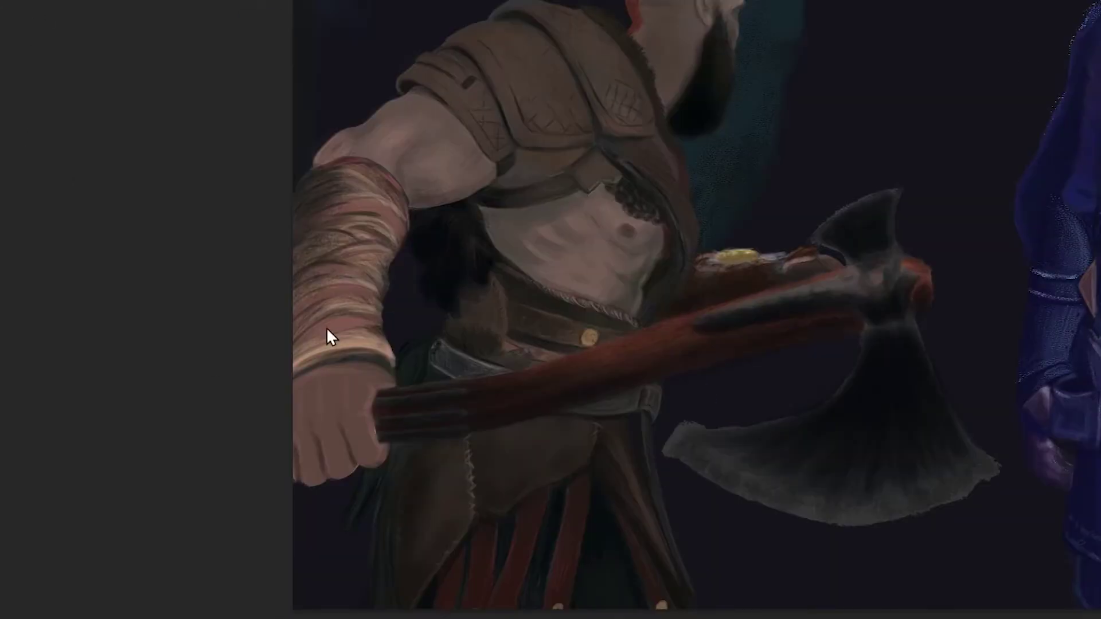
# - Shade the fist gripping the axe in muted brown tones and darken the gaps between its fingers
pyautogui.press('Tab')
pyautogui.moveTo(344, 412); pyautogui.dragTo(378, 470)
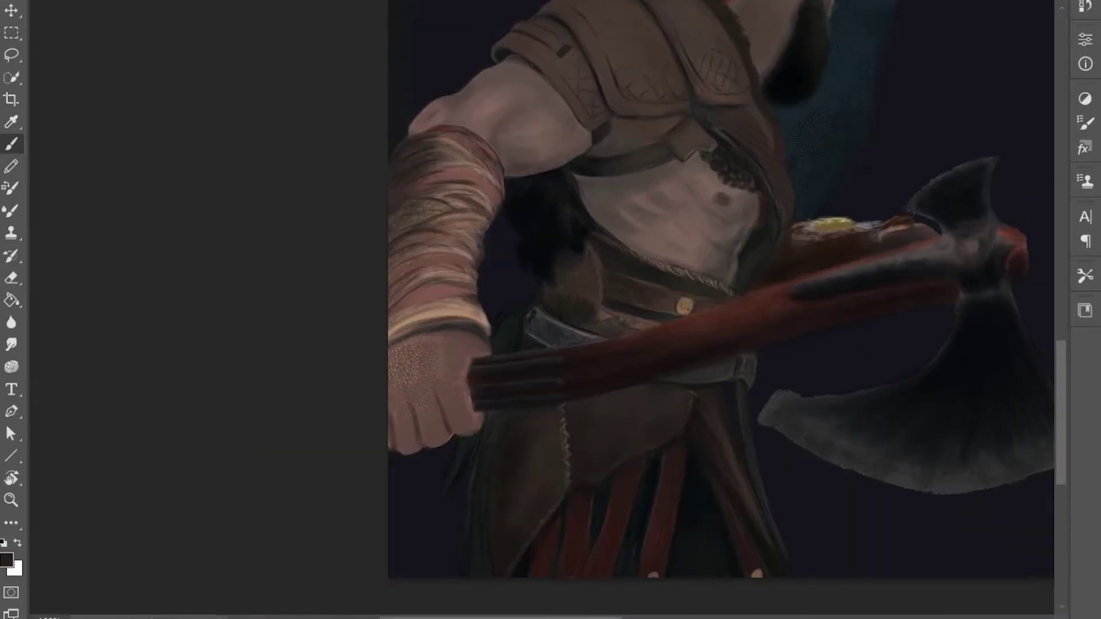
pyautogui.hotkey('ctrl', 'z')
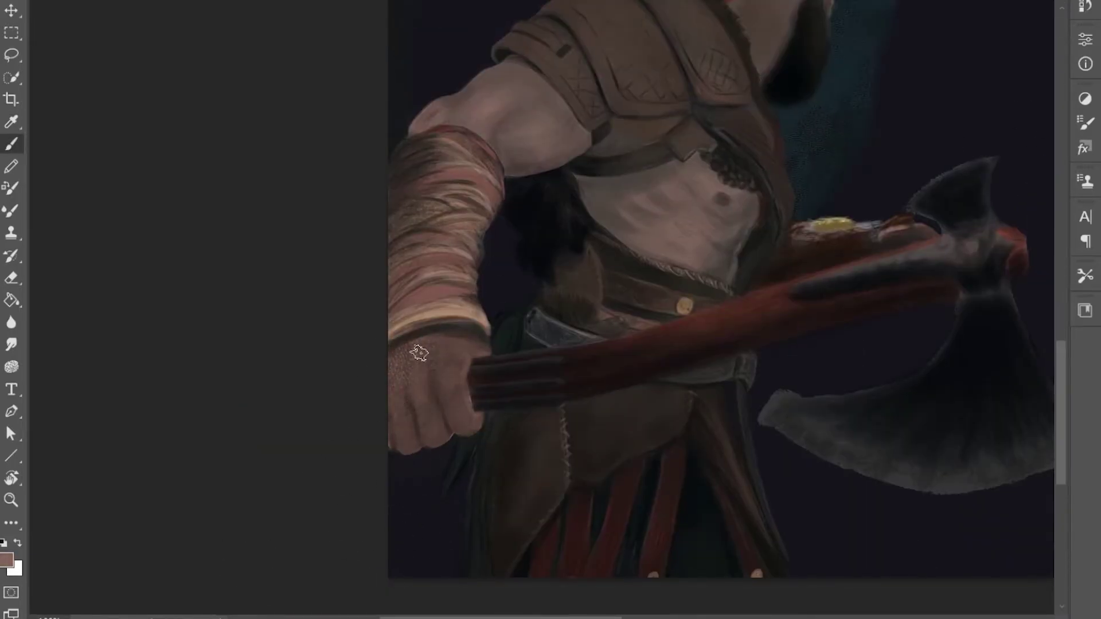
pyautogui.press('d')
pyautogui.scroll(3, 361, 589)
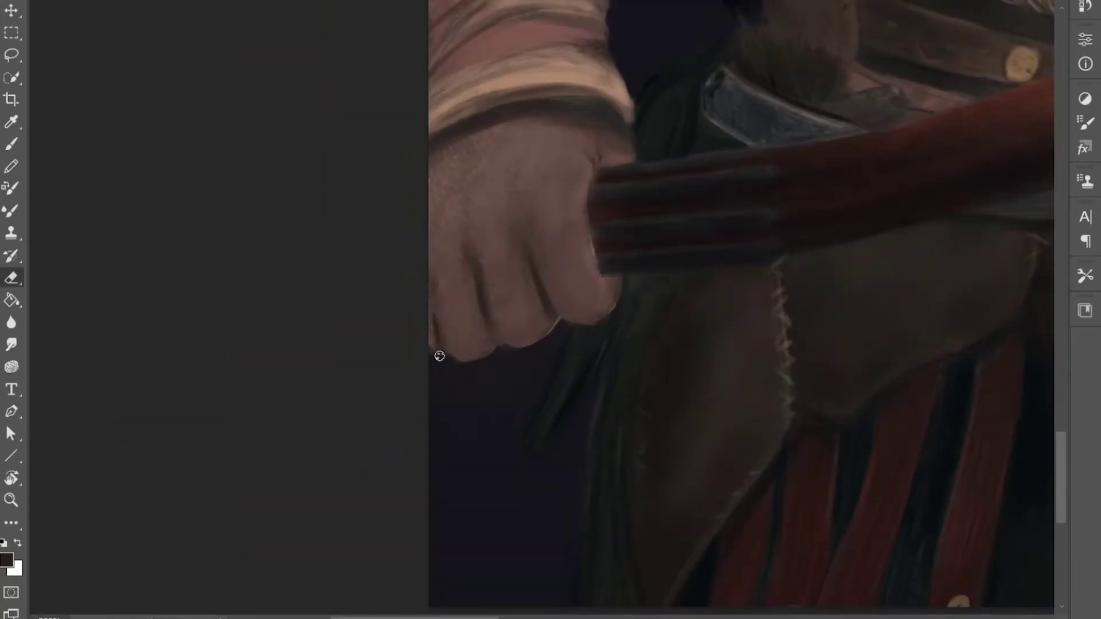
pyautogui.scroll(-5, 430, 448)
pyautogui.scroll(2, 488, 277)
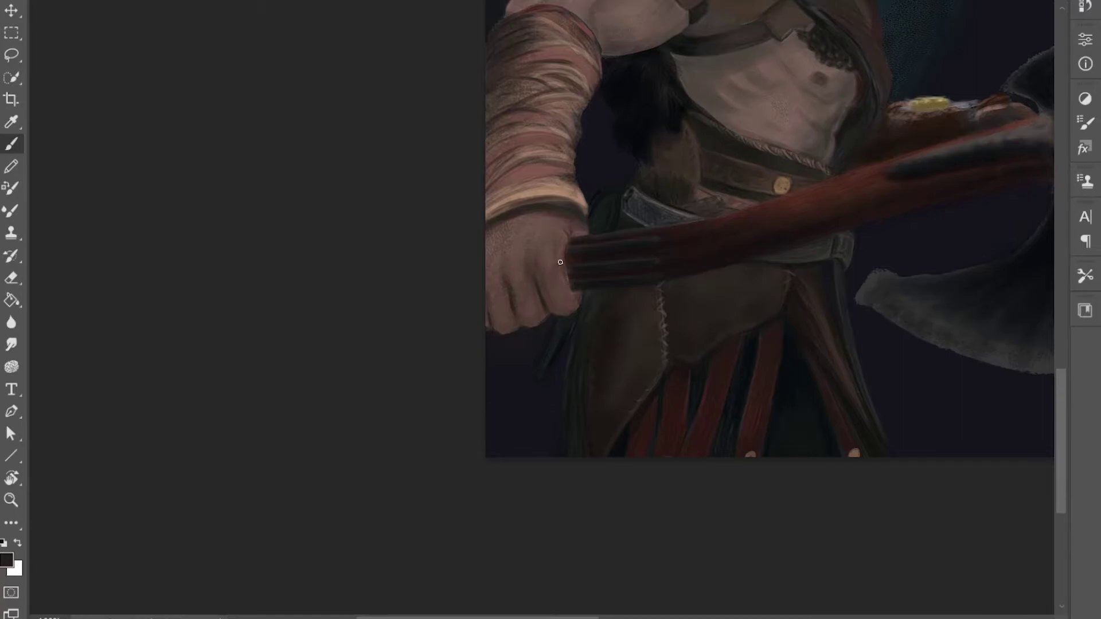
pyautogui.scroll(-1, 559, 259)
pyautogui.scroll(-4, 534, 300)
pyautogui.scroll(2, 457, 241)
pyautogui.scroll(-2, 457, 241)
pyautogui.scroll(4, 284, 424)
# - Outline the axe head with thin light grey edges and brighten the bevel along its cutting edge
pyautogui.keyDown('alt'); pyautogui.click(589, 250); pyautogui.keyUp('alt')
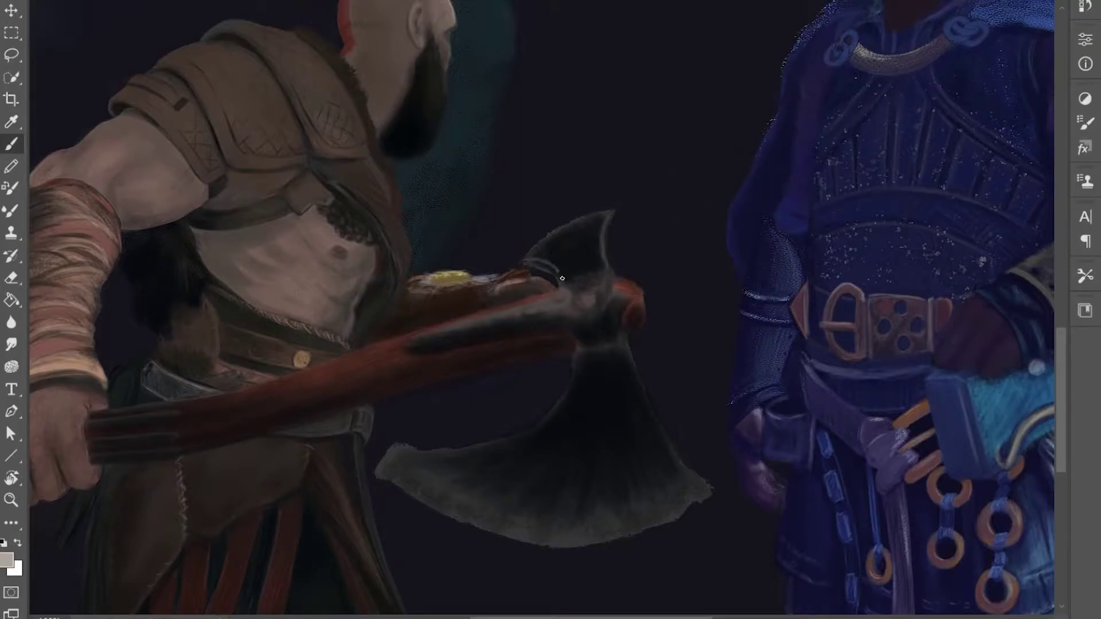
pyautogui.moveTo(561, 283)
pyautogui.mouseDown()
pyautogui.moveTo(532, 260)
pyautogui.moveTo(611, 212)
pyautogui.mouseUp()
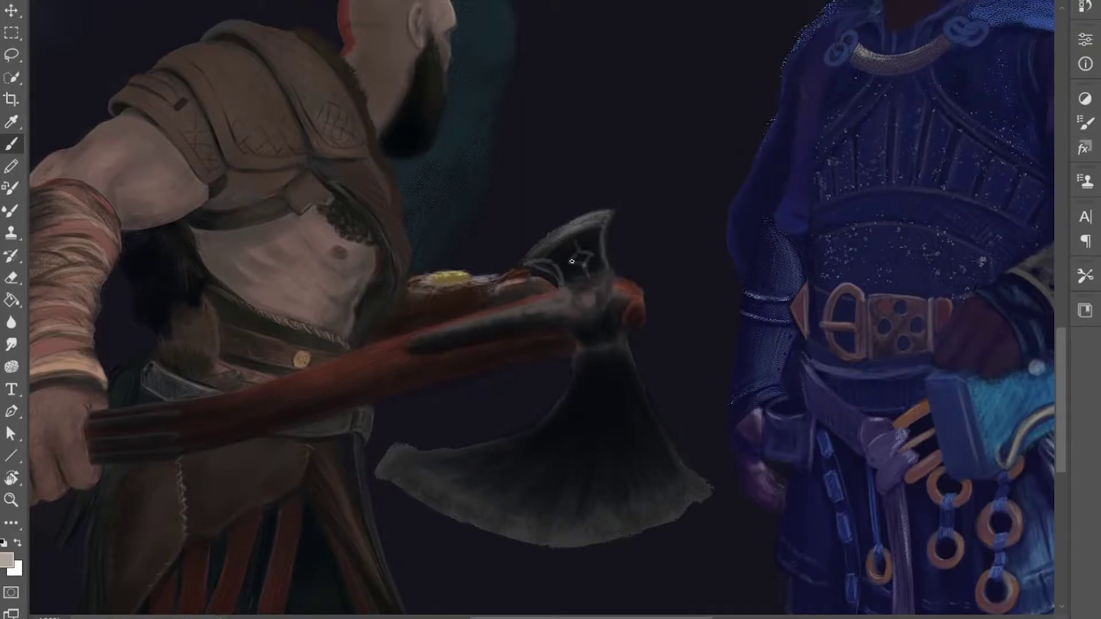
pyautogui.moveTo(698, 501); pyautogui.dragTo(857, 382)
pyautogui.moveTo(740, 229); pyautogui.dragTo(671, 321)
pyautogui.moveTo(556, 329)
pyautogui.mouseDown()
pyautogui.moveTo(835, 406)
pyautogui.moveTo(635, 395)
pyautogui.moveTo(562, 356)
pyautogui.moveTo(564, 319)
pyautogui.mouseUp()
pyautogui.hotkey('ctrl', 'z')
pyautogui.keyDown('alt'); pyautogui.click(575, 287); pyautogui.keyUp('alt')
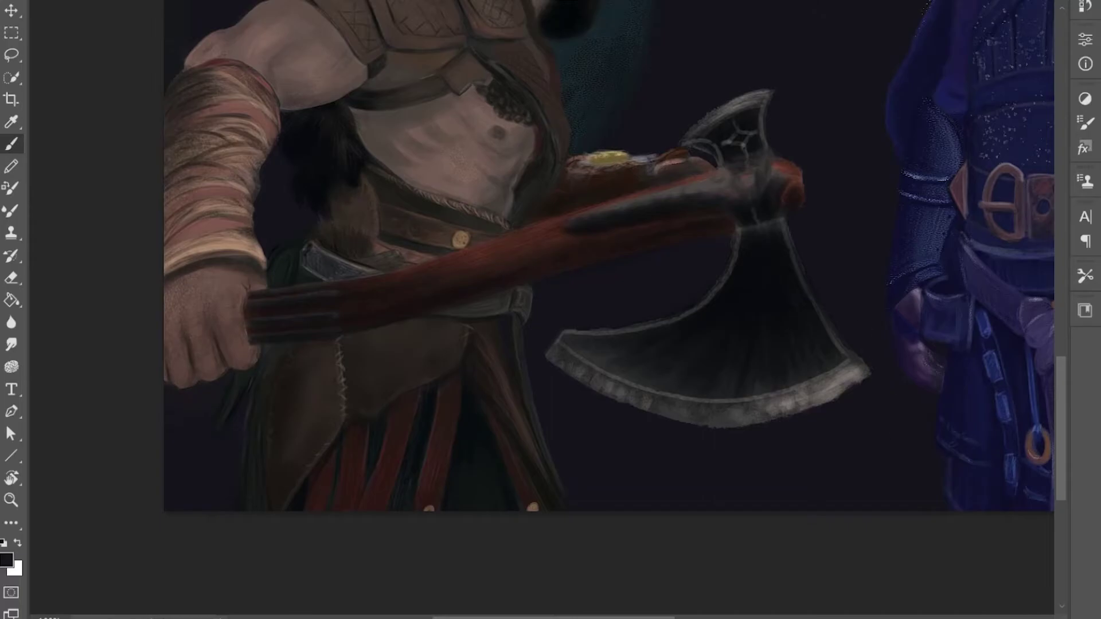
# - Paint a carved pattern of thin, branching grey lines across the dark face of the large axe blade
pyautogui.moveTo(579, 456); pyautogui.dragTo(619, 476)
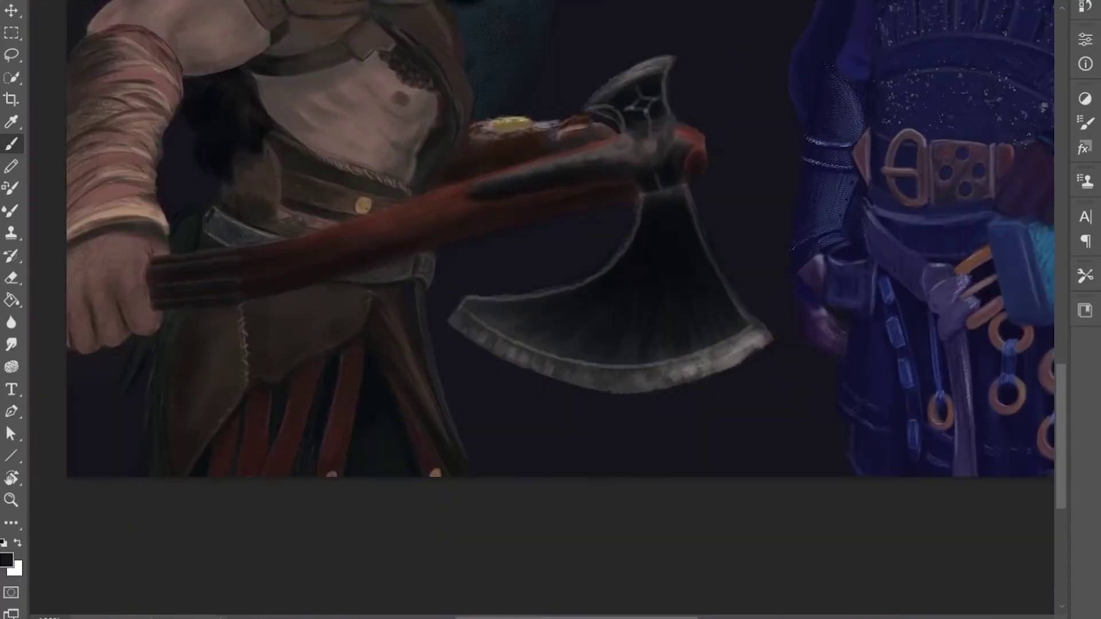
pyautogui.moveTo(658, 255); pyautogui.dragTo(743, 455)
pyautogui.press('e')
pyautogui.press('b')
pyautogui.keyDown('alt'); pyautogui.click(753, 405); pyautogui.keyUp('alt')
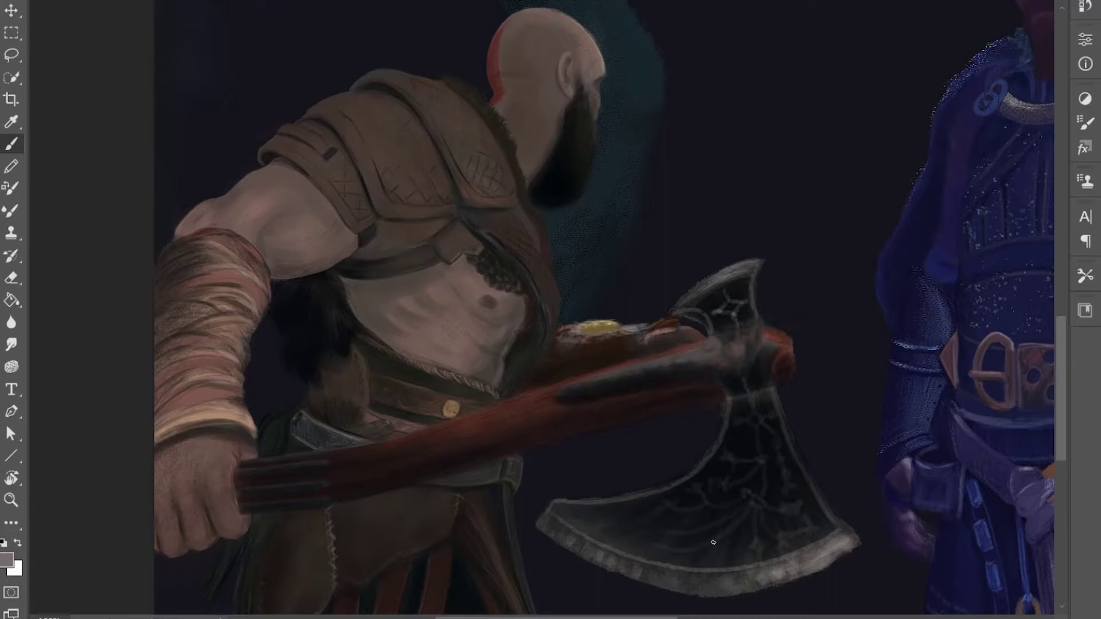
pyautogui.moveTo(595, 375); pyautogui.dragTo(771, 340)
pyautogui.keyDown('alt'); pyautogui.click(697, 360); pyautogui.keyUp('alt')
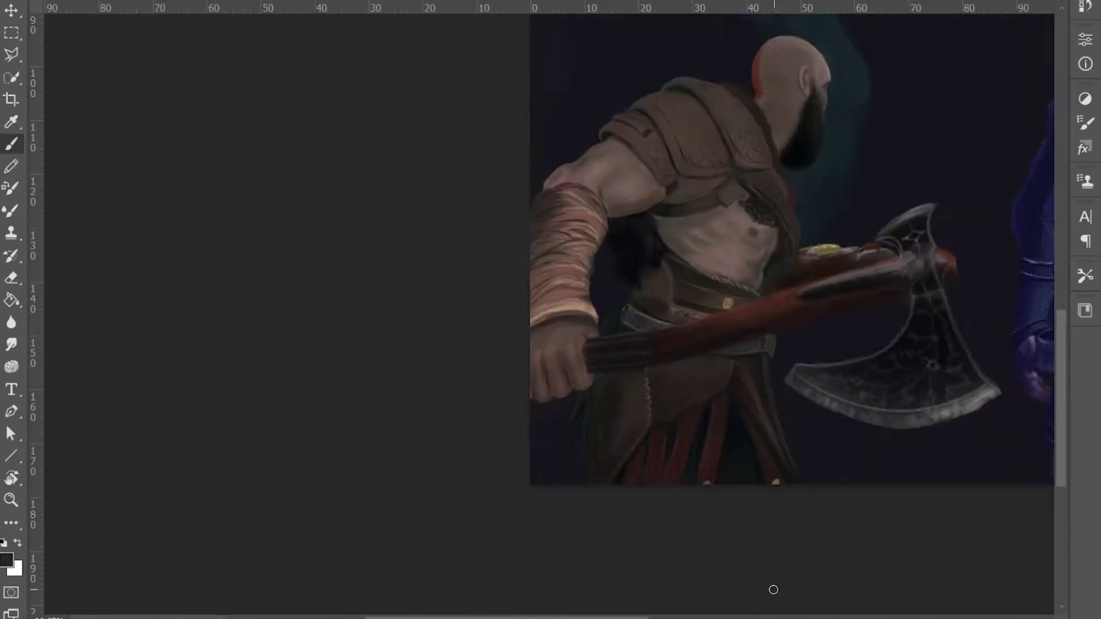
# - Examine the warrior's armour, forearm wraps, hand and axe up close and within the wider composition
pyautogui.scroll(3, 772, 589)
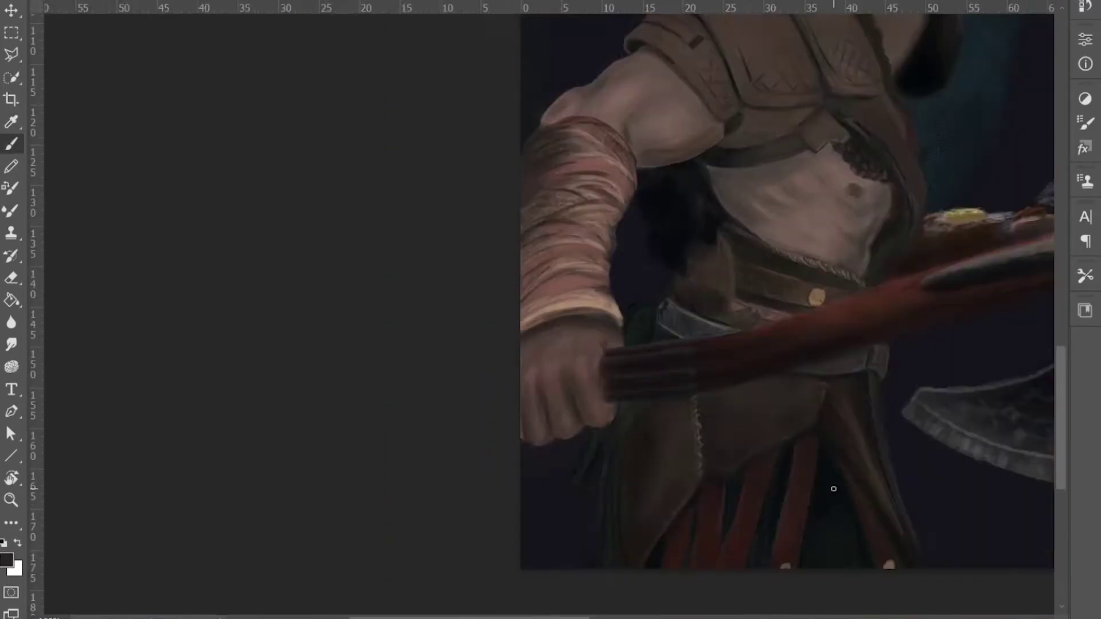
pyautogui.scroll(-3, 745, 574)
pyautogui.scroll(6, 673, 530)
pyautogui.scroll(-3, 737, 395)
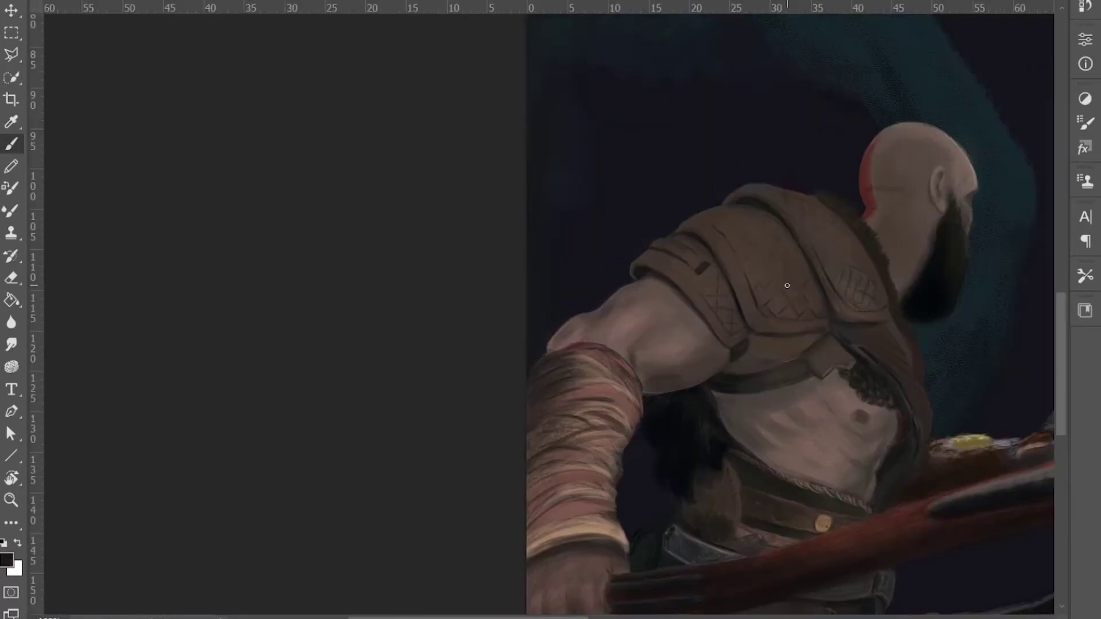
pyautogui.scroll(-5, 754, 443)
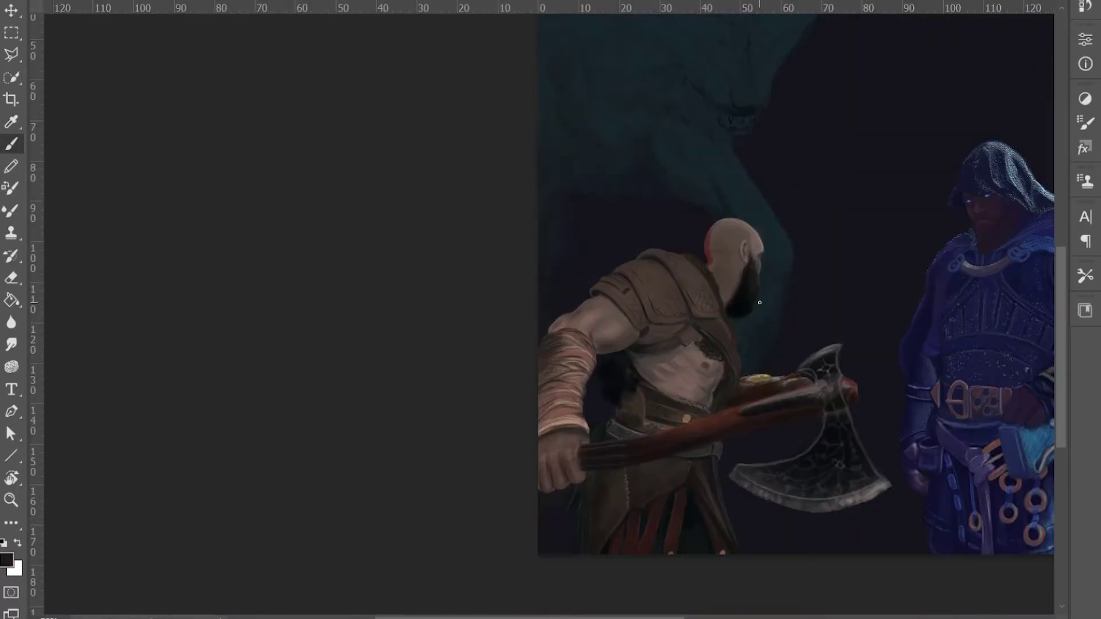
pyautogui.keyDown('alt'); pyautogui.click(580, 362); pyautogui.keyUp('alt')
pyautogui.scroll(4, 573, 344)
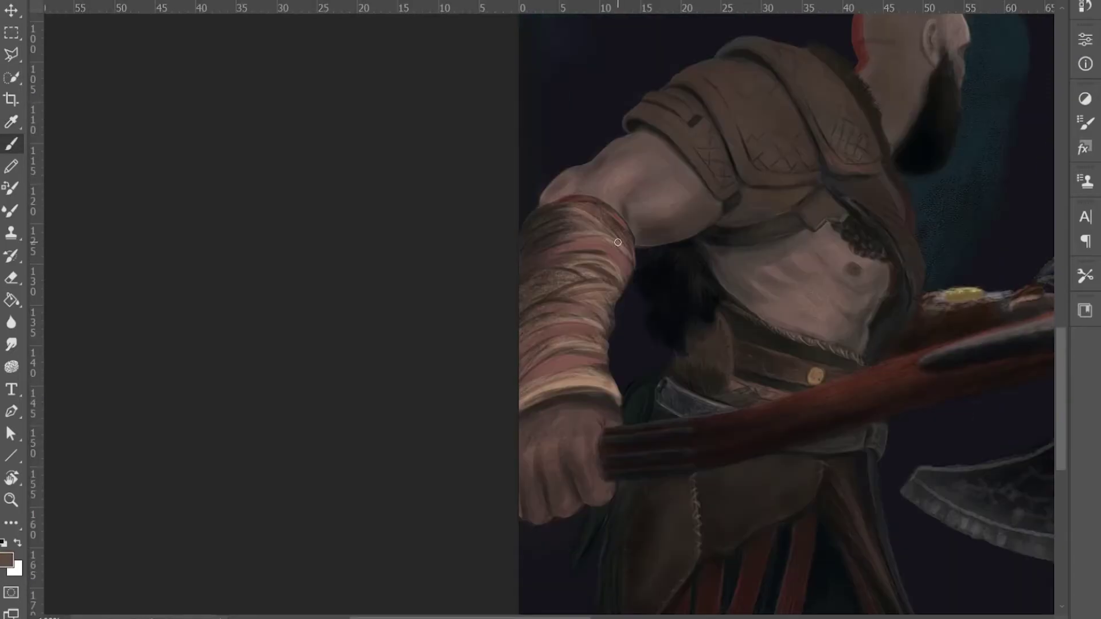
pyautogui.keyDown('alt'); pyautogui.click(631, 214); pyautogui.keyUp('alt')
pyautogui.scroll(-5, 1028, 242)
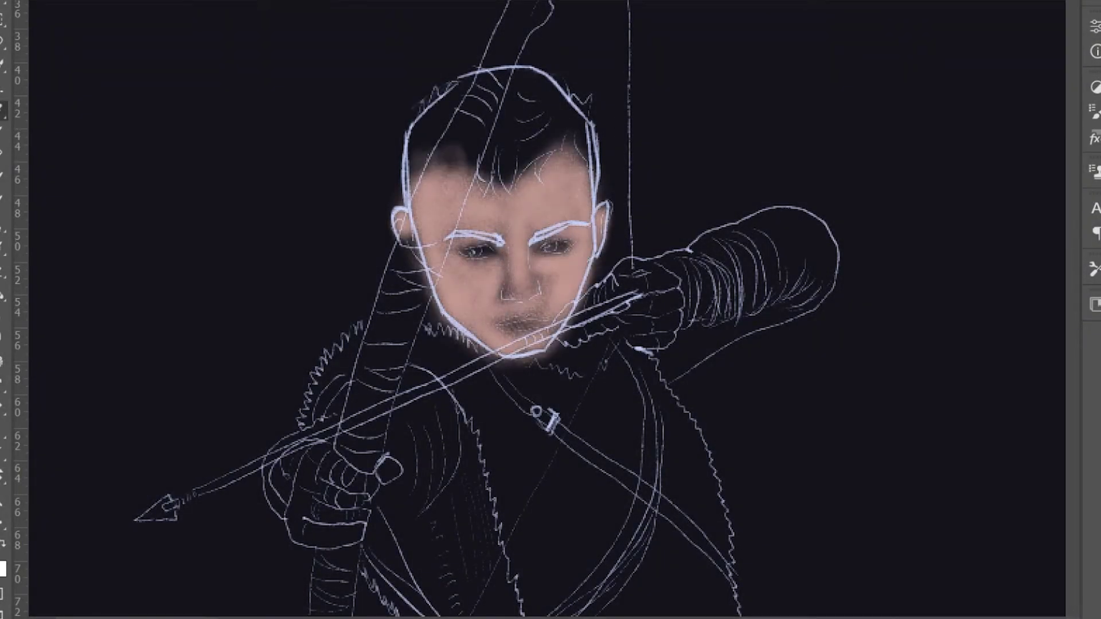
# - Paint the archer's brown eyebrows and fill the short hair with very dark brown inside the sketch lines
pyautogui.scroll(3, 540, 297)
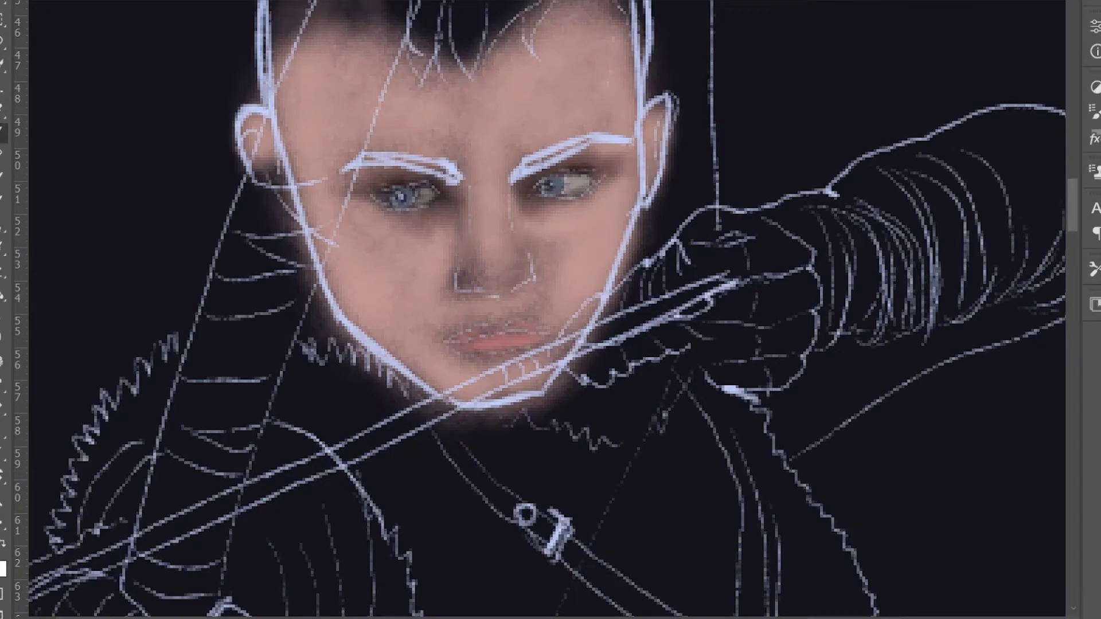
pyautogui.moveTo(599, 141); pyautogui.dragTo(536, 160)
pyautogui.moveTo(452, 173); pyautogui.dragTo(415, 162)
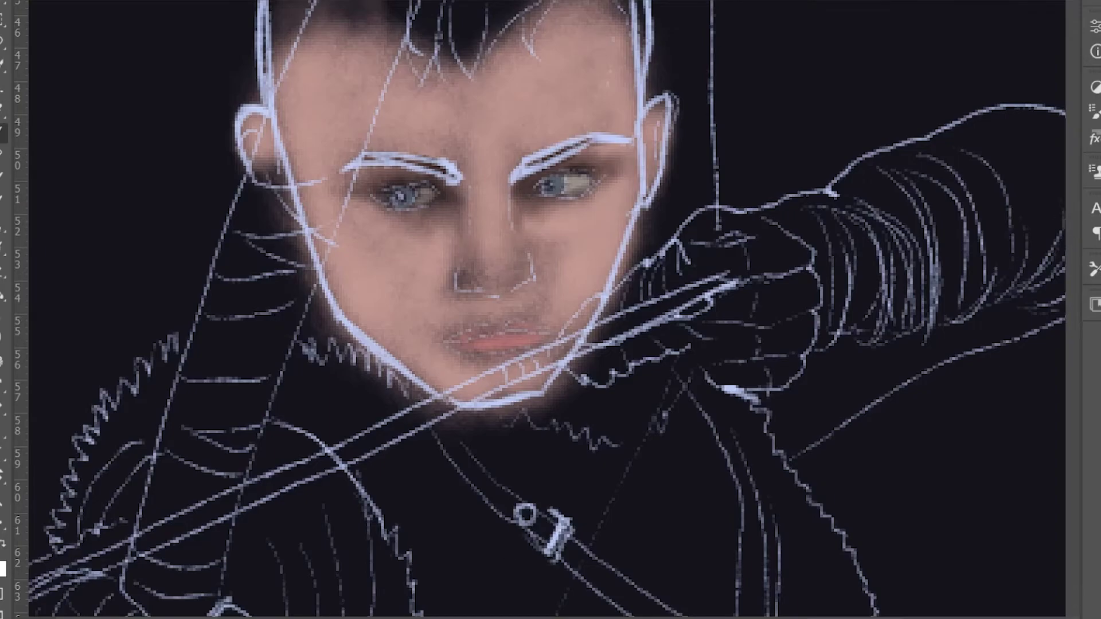
pyautogui.scroll(-3, 619, 311)
pyautogui.scroll(3, 619, 312)
pyautogui.moveTo(539, 338)
pyautogui.mouseDown()
pyautogui.moveTo(462, 287)
pyautogui.moveTo(336, 307)
pyautogui.moveTo(504, 386)
pyautogui.moveTo(481, 318)
pyautogui.mouseUp()
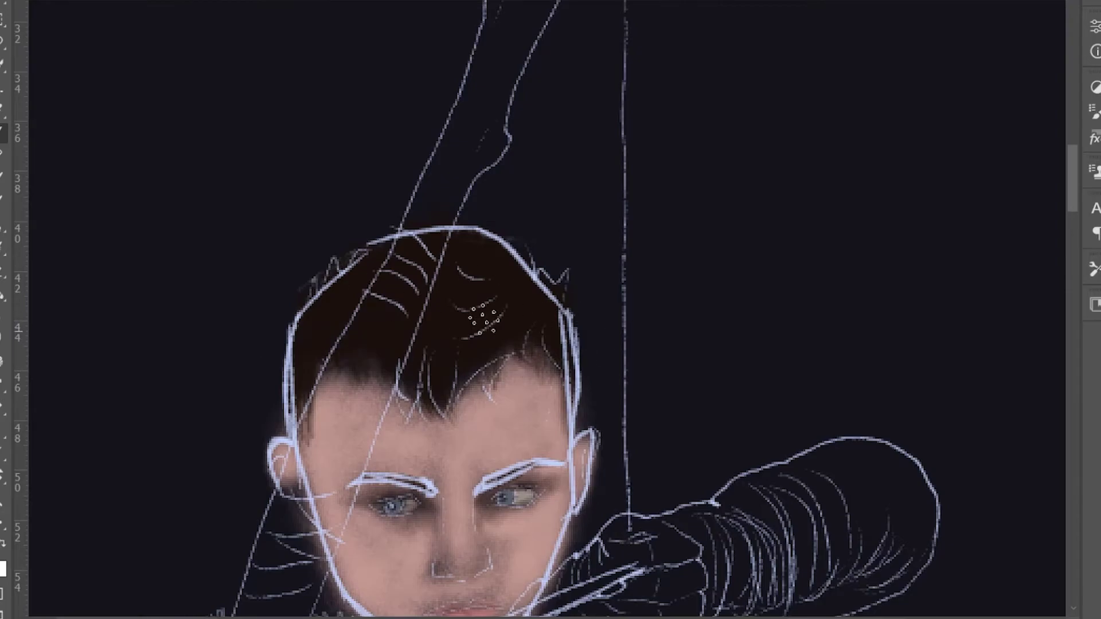
pyautogui.scroll(-2, 659, 163)
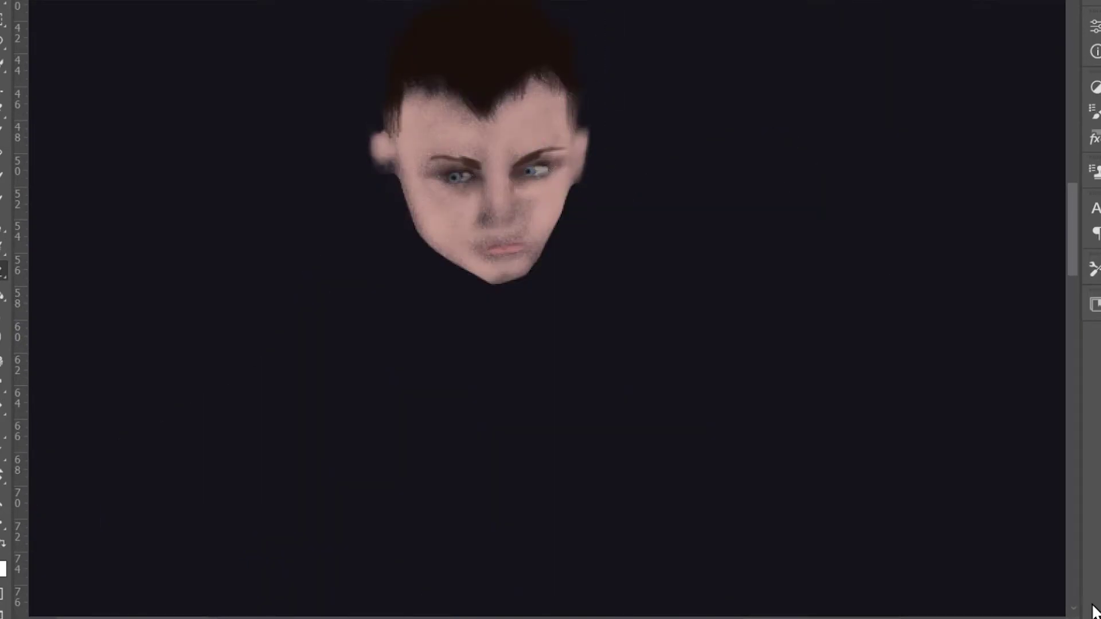
# - Block in the archer's grey fur vest, dark grey sleeve, black chest strap and tan band across the torso
pyautogui.press('b')
pyautogui.moveTo(336, 260)
pyautogui.mouseDown()
pyautogui.moveTo(486, 289)
pyautogui.moveTo(493, 516)
pyautogui.moveTo(519, 453)
pyautogui.mouseUp()
pyautogui.scroll(-5, 519, 452)
pyautogui.moveTo(600, 452)
pyautogui.mouseDown()
pyautogui.moveTo(753, 347)
pyautogui.moveTo(754, 246)
pyautogui.mouseUp()
pyautogui.moveTo(487, 212)
pyautogui.mouseDown()
pyautogui.moveTo(495, 123)
pyautogui.moveTo(458, 189)
pyautogui.moveTo(484, 125)
pyautogui.moveTo(407, 182)
pyautogui.moveTo(539, 240)
pyautogui.moveTo(634, 393)
pyautogui.moveTo(728, 386)
pyautogui.moveTo(797, 273)
pyautogui.moveTo(603, 426)
pyautogui.mouseUp()
pyautogui.moveTo(653, 114)
pyautogui.mouseDown()
pyautogui.moveTo(892, 321)
pyautogui.moveTo(688, 151)
pyautogui.mouseUp()
pyautogui.moveTo(619, 172); pyautogui.dragTo(567, 263)
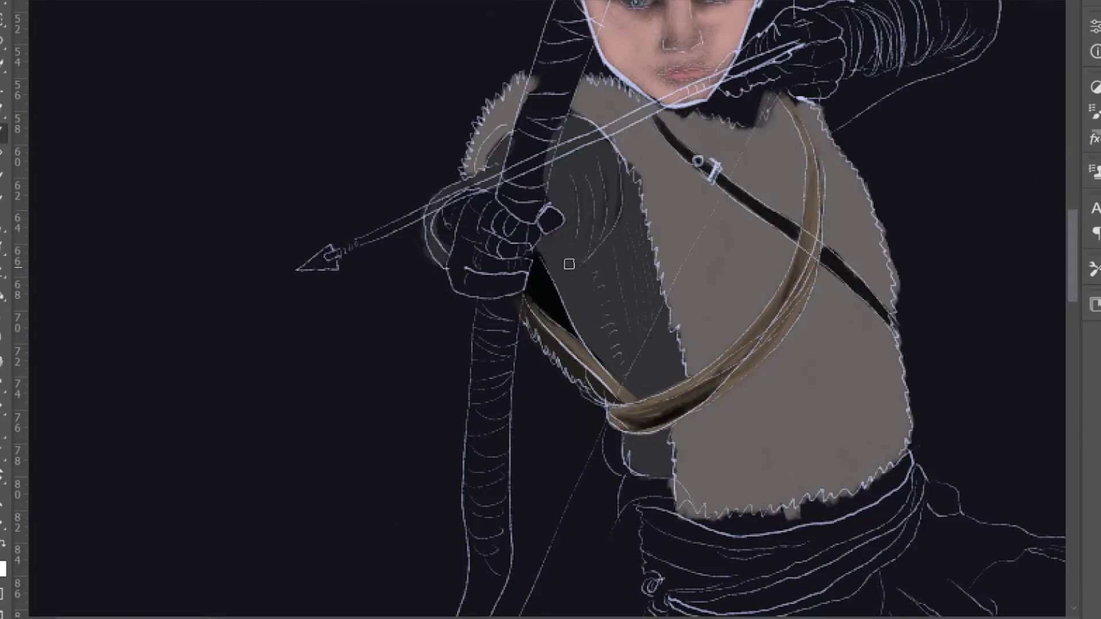
# - Block in the archer's red waist sash, brown rope belt and the dark and grey cloth hanging below it
pyautogui.moveTo(548, 219); pyautogui.dragTo(493, 29)
pyautogui.moveTo(854, 270)
pyautogui.mouseDown()
pyautogui.moveTo(598, 373)
pyautogui.moveTo(678, 380)
pyautogui.moveTo(777, 316)
pyautogui.moveTo(730, 460)
pyautogui.moveTo(860, 286)
pyautogui.moveTo(596, 402)
pyautogui.moveTo(854, 321)
pyautogui.moveTo(539, 481)
pyautogui.moveTo(610, 427)
pyautogui.moveTo(561, 585)
pyautogui.mouseUp()
pyautogui.moveTo(560, 585); pyautogui.dragTo(603, 370)
pyautogui.moveTo(740, 195); pyautogui.dragTo(842, 321)
# - Fill the archer's legs with dark grey trousers, near-black leg wraps, a brown boot and black cloth behind the thighs
pyautogui.hscroll(5, 550, 310)
pyautogui.scroll(-4, 551, 309)
pyautogui.moveTo(659, 172); pyautogui.dragTo(803, 298)
pyautogui.click(894, 321)
pyautogui.scroll(3, 754, 148)
pyautogui.scroll(-3, 754, 147)
pyautogui.moveTo(476, 123); pyautogui.dragTo(438, 252)
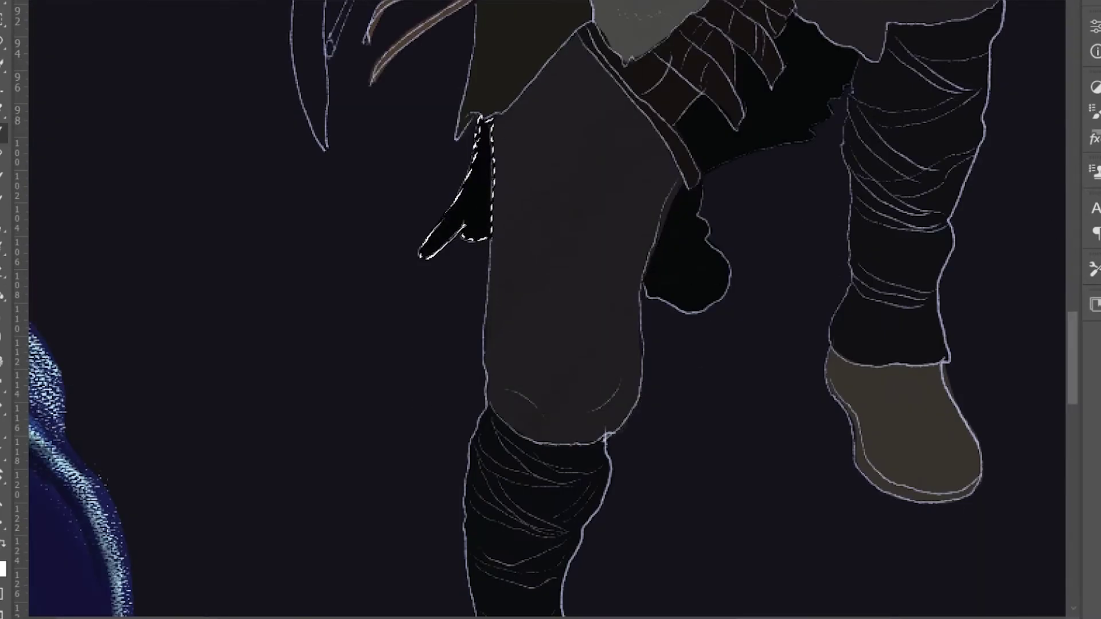
pyautogui.scroll(-3, 459, 229)
# - Select the sections of the bow along the sketch and fill them with dark brown
pyautogui.scroll(4, 537, 279)
pyautogui.moveTo(538, 279); pyautogui.dragTo(528, 319)
pyautogui.hotkey('alt', 'BackSpace')
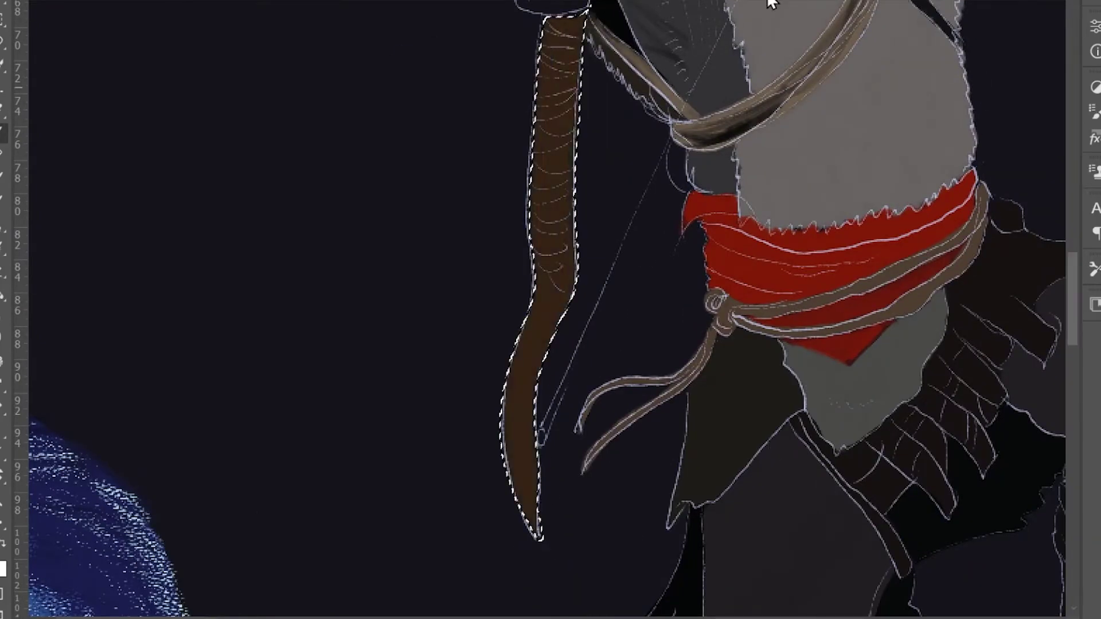
pyautogui.scroll(8, 550, 310)
pyautogui.hotkey('alt', 'BackSpace')
pyautogui.scroll(5, 550, 310)
pyautogui.hotkey('alt', 'BackSpace')
pyautogui.scroll(4, 550, 309)
pyautogui.hotkey('alt', 'BackSpace')
# - Fill the hand gripping the bow with a pinkish skin tone and clear the selection
pyautogui.scroll(-4, 432, 323)
pyautogui.scroll(1, 427, 402)
pyautogui.moveTo(389, 424)
pyautogui.mouseDown()
pyautogui.moveTo(426, 505)
pyautogui.moveTo(392, 496)
pyautogui.moveTo(400, 452)
pyautogui.moveTo(375, 505)
pyautogui.moveTo(399, 447)
pyautogui.moveTo(408, 490)
pyautogui.moveTo(383, 455)
pyautogui.mouseUp()
pyautogui.hotkey('alt', 'BackSpace')
pyautogui.hotkey('ctrl', 'd')
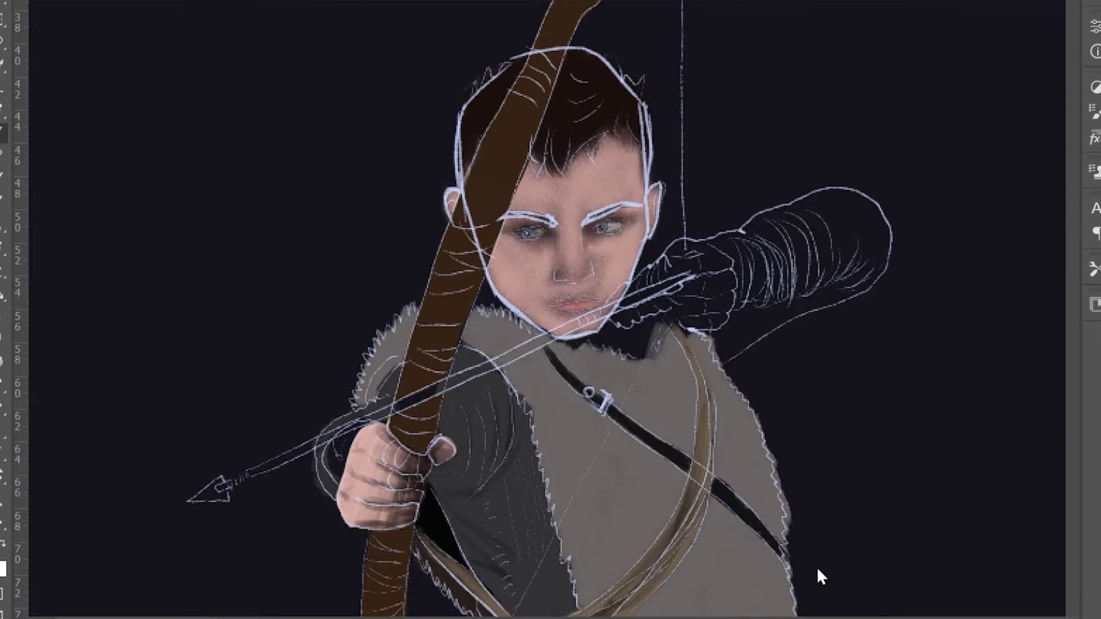
# - Fill the string hand with skin tone and its sleeve with black, adding tan wrap strands around the forearm
pyautogui.moveTo(685, 239)
pyautogui.mouseDown()
pyautogui.moveTo(673, 321)
pyautogui.moveTo(682, 253)
pyautogui.moveTo(711, 275)
pyautogui.moveTo(722, 309)
pyautogui.moveTo(694, 246)
pyautogui.moveTo(739, 321)
pyautogui.moveTo(849, 190)
pyautogui.moveTo(736, 316)
pyautogui.mouseUp()
pyautogui.hotkey('alt', 'BackSpace')
pyautogui.press('l')
pyautogui.hotkey('alt', 'BackSpace')
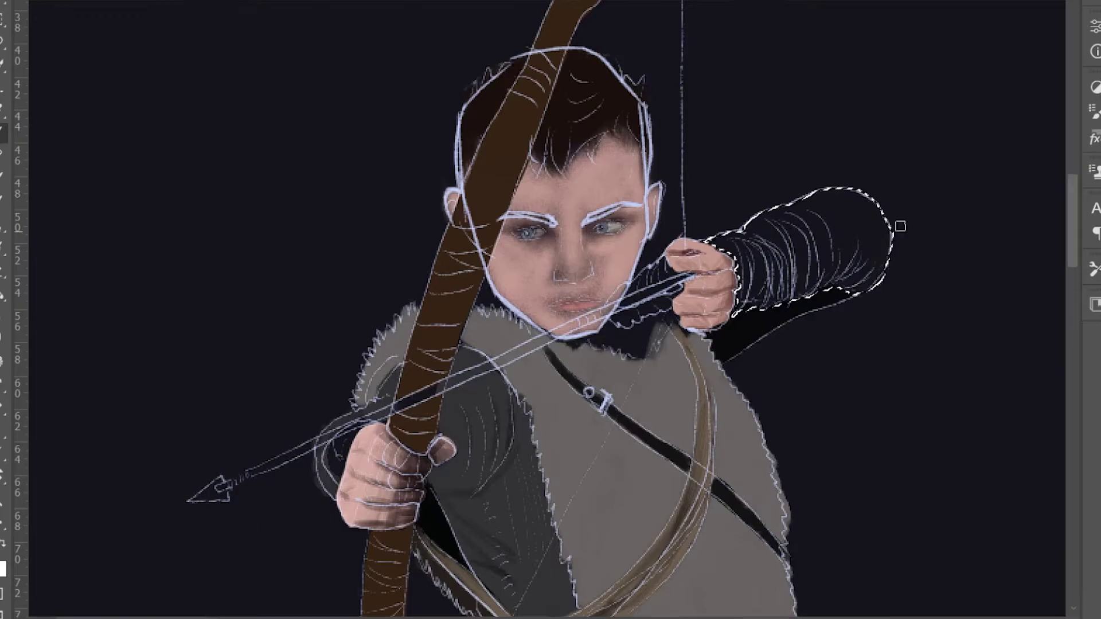
pyautogui.press('b')
pyautogui.moveTo(736, 276)
pyautogui.mouseDown()
pyautogui.moveTo(785, 229)
pyautogui.moveTo(826, 224)
pyautogui.moveTo(848, 247)
pyautogui.moveTo(770, 237)
pyautogui.moveTo(848, 229)
pyautogui.mouseUp()
# - Select the arrow shaft along the sketch and fill it with orange-brown
pyautogui.scroll(3, 545, 312)
pyautogui.moveTo(568, 334); pyautogui.dragTo(677, 278)
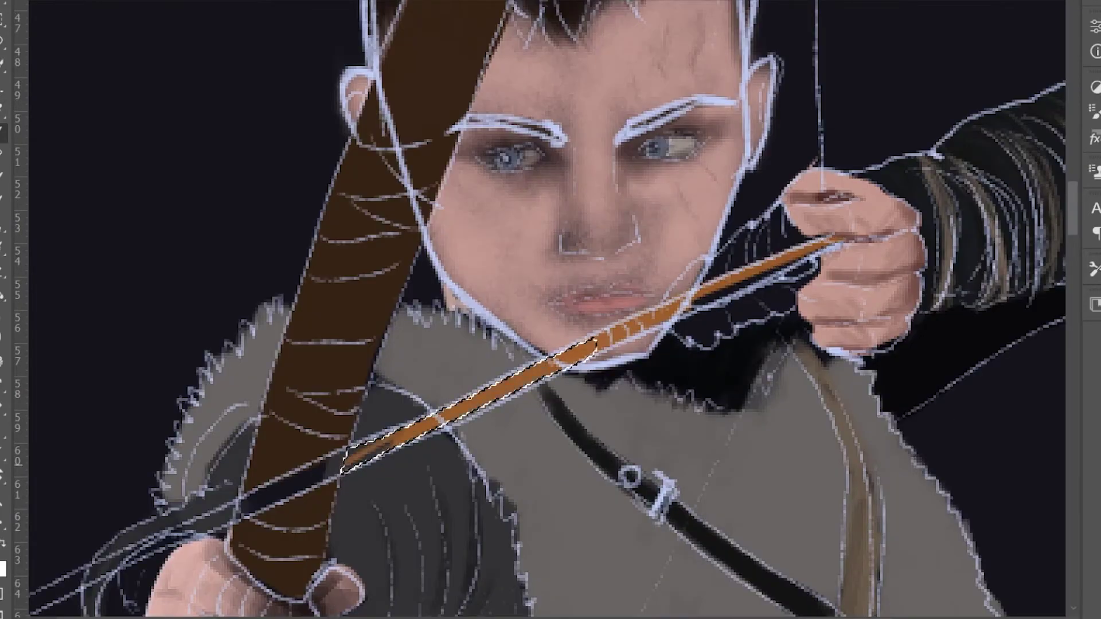
pyautogui.moveTo(89, 545); pyautogui.dragTo(369, 344)
pyautogui.hotkey('alt', 'BackSpace')
# - Fill the triangular arrowhead with grey and paint the arrow's fletching dark red beside the string hand
pyautogui.moveTo(166, 453); pyautogui.dragTo(178, 499)
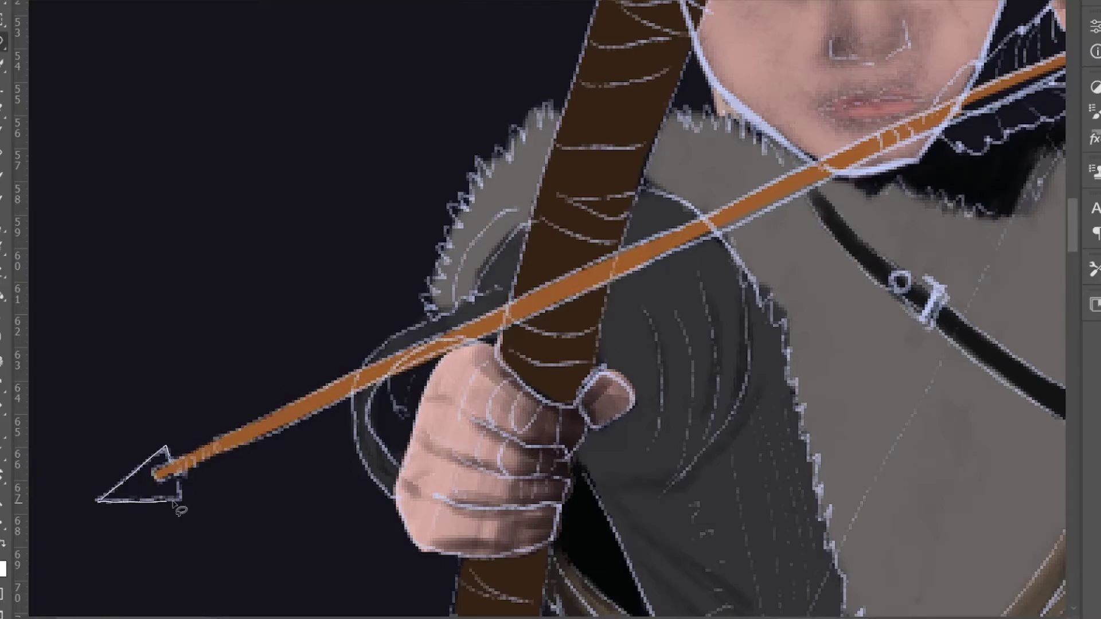
pyautogui.hotkey('ctrl', 'BackSpace')
pyautogui.scroll(-2, 290, 248)
pyautogui.hscroll(-5, 73, 461)
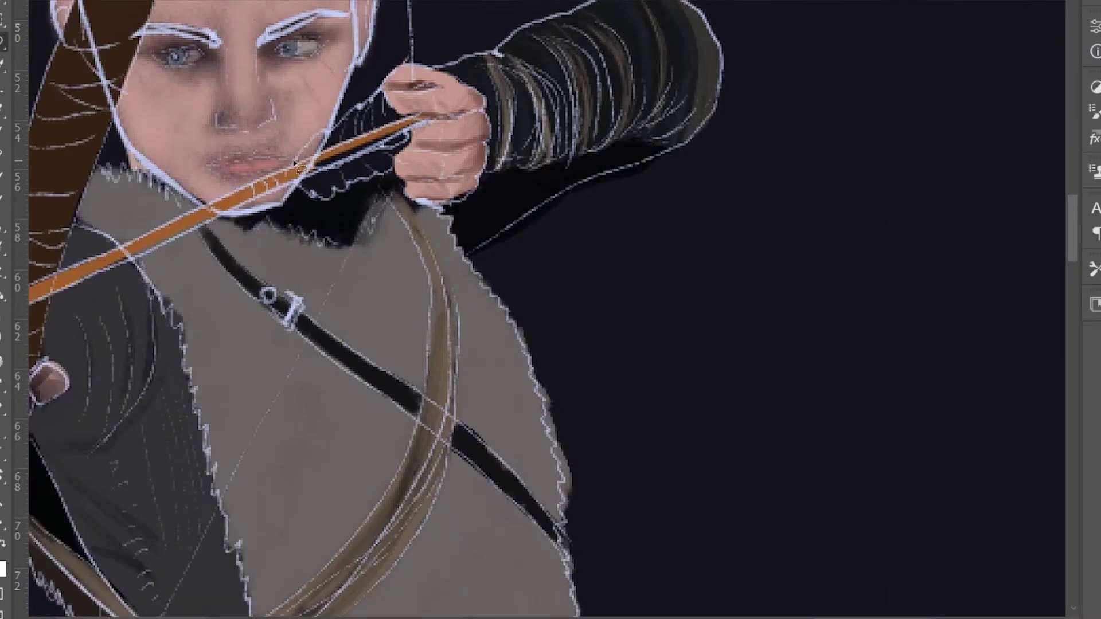
pyautogui.moveTo(387, 106)
pyautogui.mouseDown()
pyautogui.moveTo(409, 133)
pyautogui.moveTo(427, 121)
pyautogui.moveTo(396, 138)
pyautogui.moveTo(407, 158)
pyautogui.moveTo(387, 146)
pyautogui.moveTo(312, 176)
pyautogui.moveTo(393, 148)
pyautogui.mouseUp()
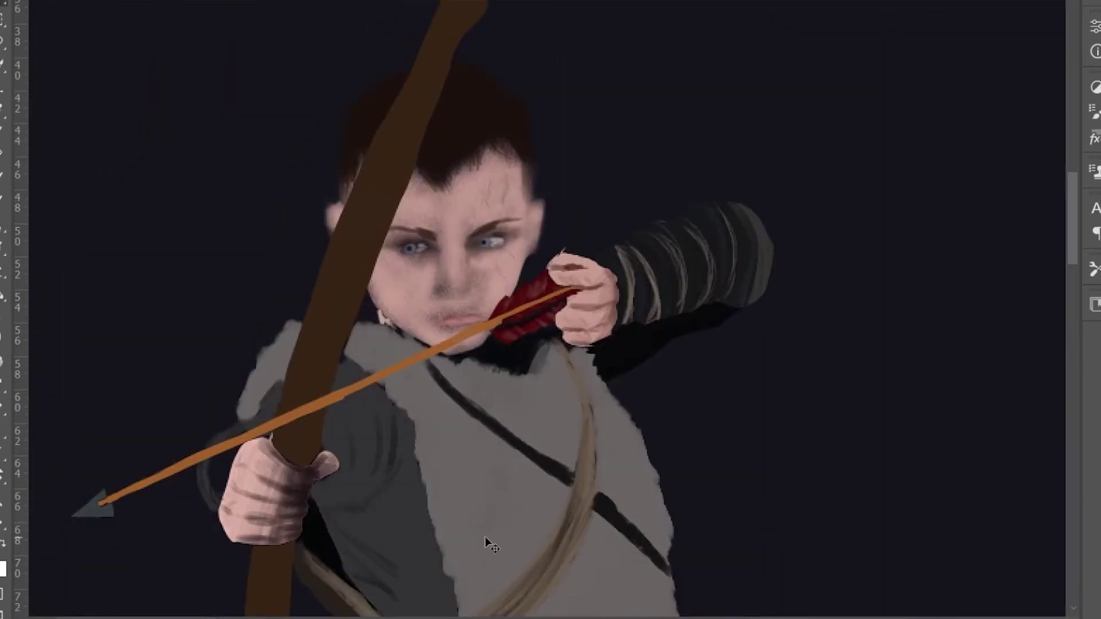
pyautogui.scroll(2, 404, 425)
pyautogui.press('w')
pyautogui.click(354, 396)
pyautogui.hotkey('ctrl', 'd')
# - Shade the archer's ear and the adjoining side of the face, and add light highlights to the bridge and tip of the nose
pyautogui.moveTo(436, 321); pyautogui.dragTo(516, 258)
pyautogui.scroll(2, 314, 550)
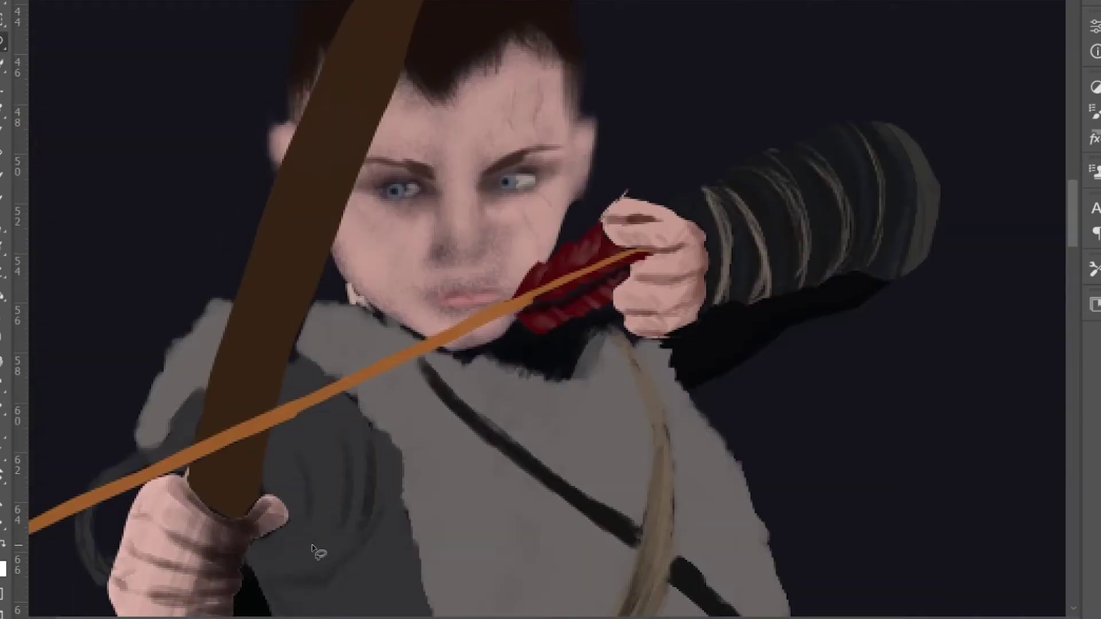
pyautogui.press('b')
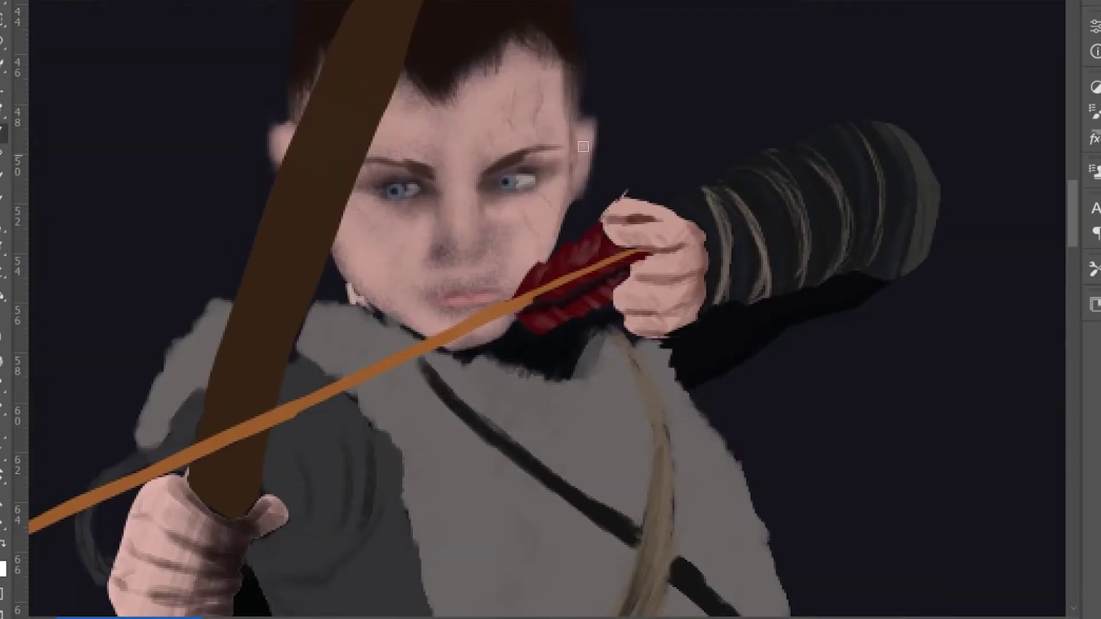
pyautogui.moveTo(565, 123); pyautogui.dragTo(556, 232)
pyautogui.moveTo(566, 181); pyautogui.dragTo(562, 235)
pyautogui.moveTo(464, 221)
pyautogui.mouseDown()
pyautogui.moveTo(462, 246)
pyautogui.moveTo(465, 192)
pyautogui.mouseUp()
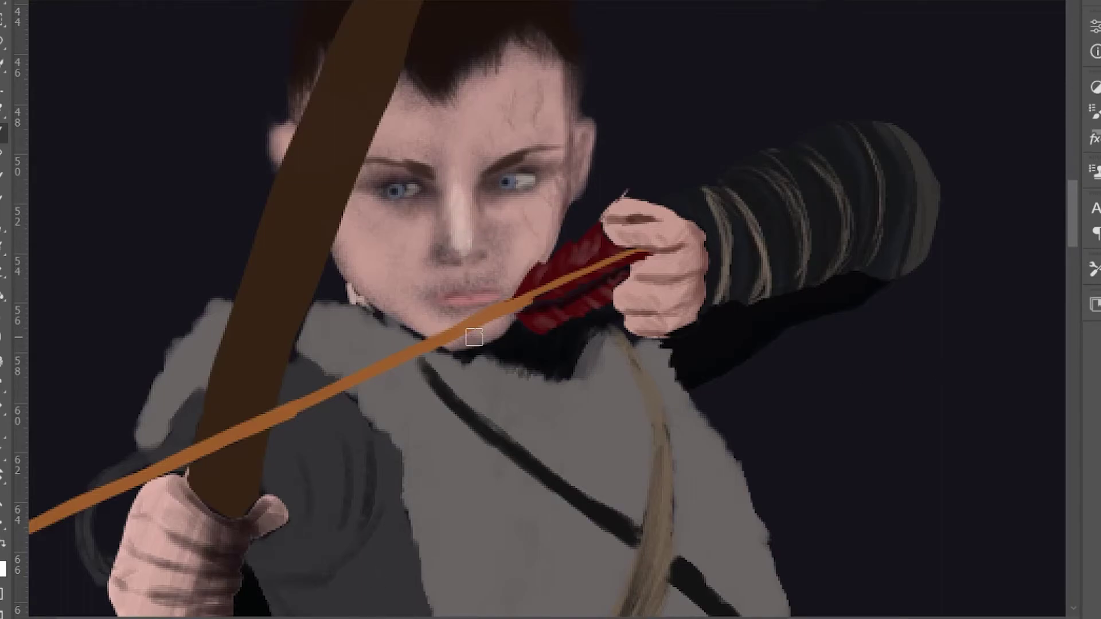
pyautogui.moveTo(447, 253)
pyautogui.mouseDown()
pyautogui.moveTo(485, 249)
pyautogui.moveTo(454, 199)
pyautogui.mouseUp()
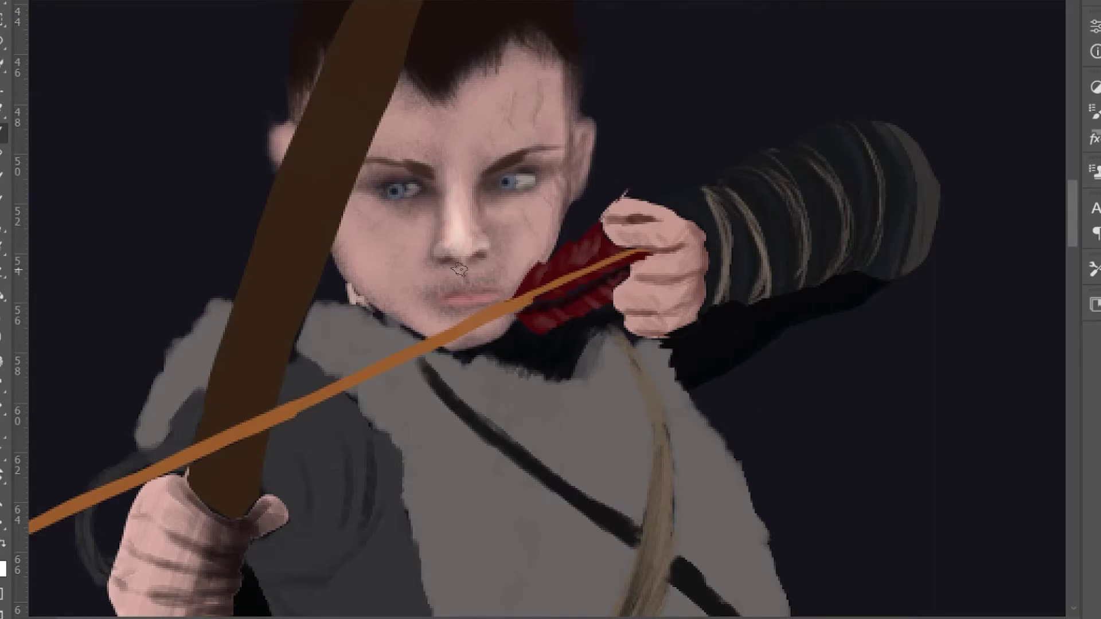
# - Examine the archer against the whole composition, including the face up close
pyautogui.hotkey('ctrl', '0')
pyautogui.hotkey('ctrl', '-')
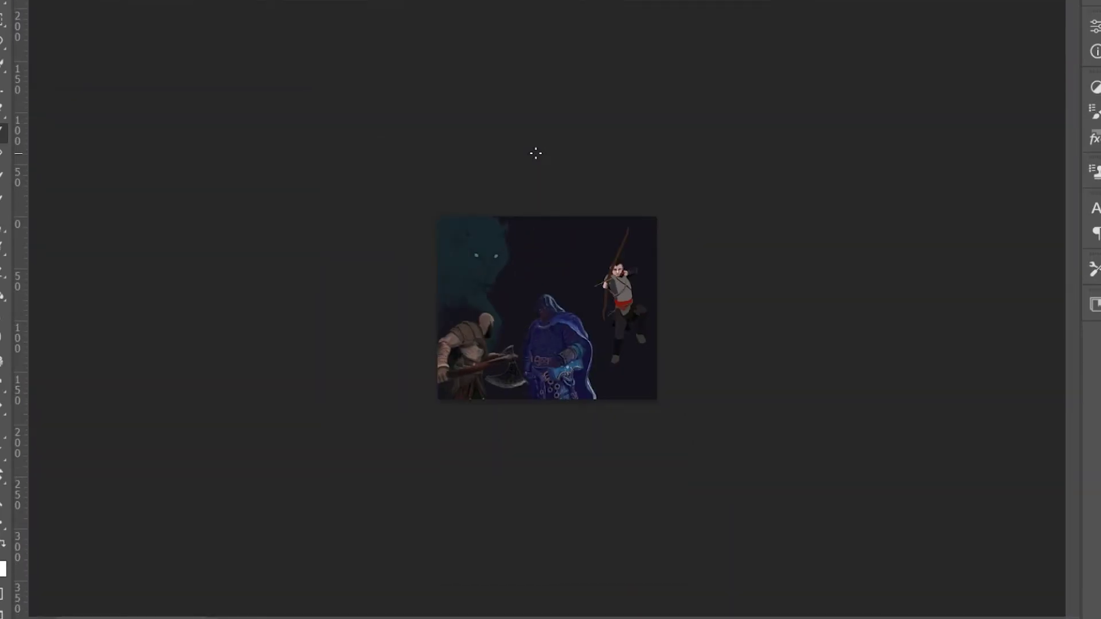
pyautogui.scroll(5, 631, 295)
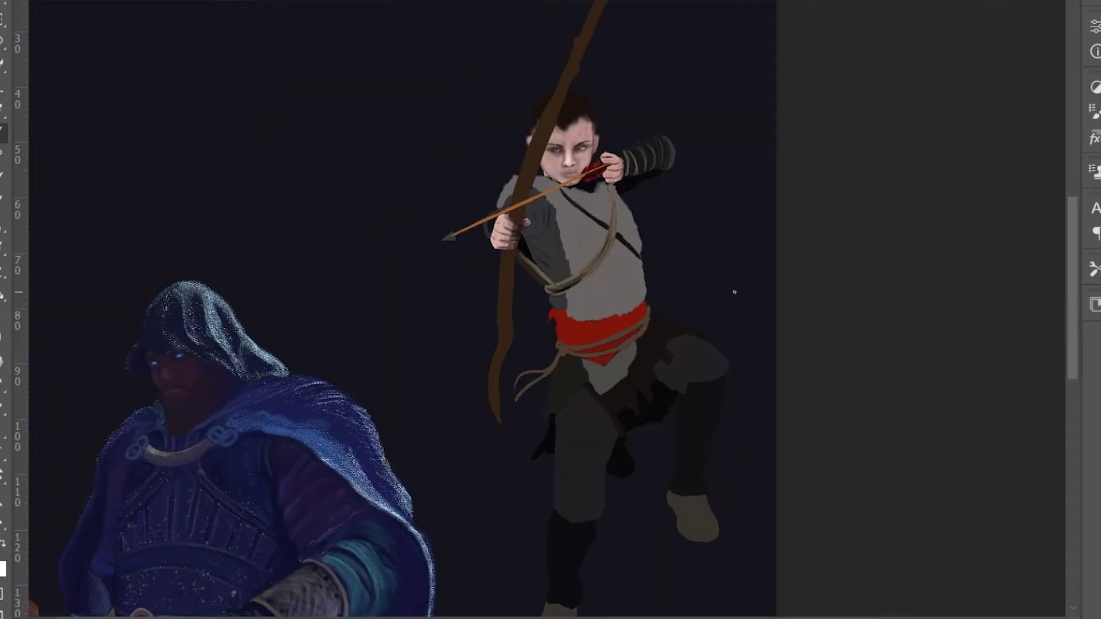
pyautogui.scroll(5, 576, 141)
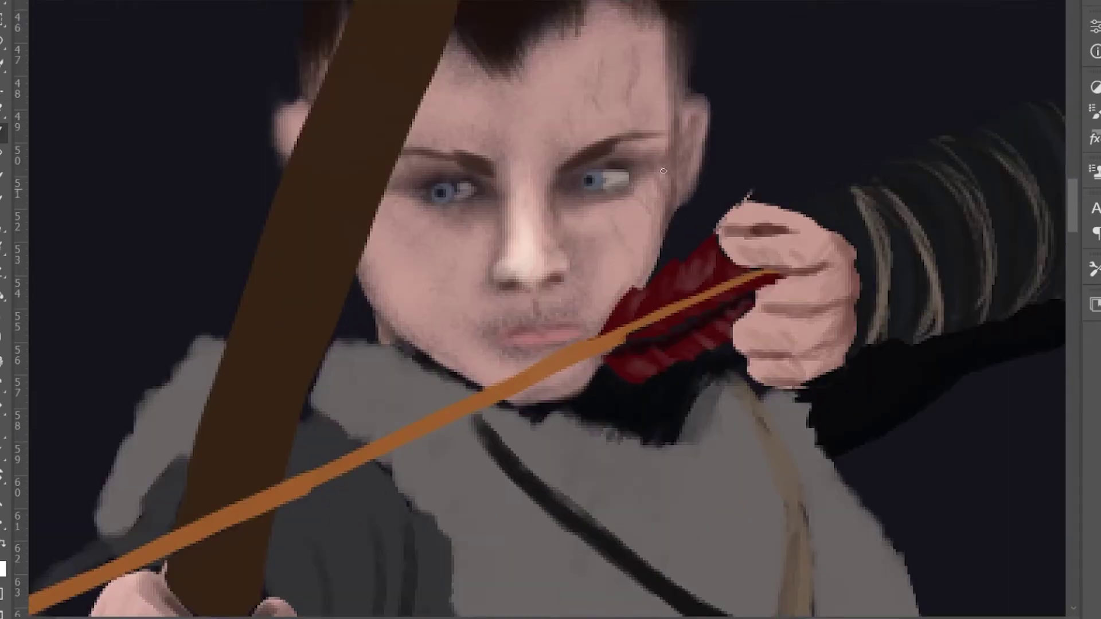
# - Repaint the archer's lips with a defined mouth line and clean up the skin around them
pyautogui.hotkey('ctrl', '-')
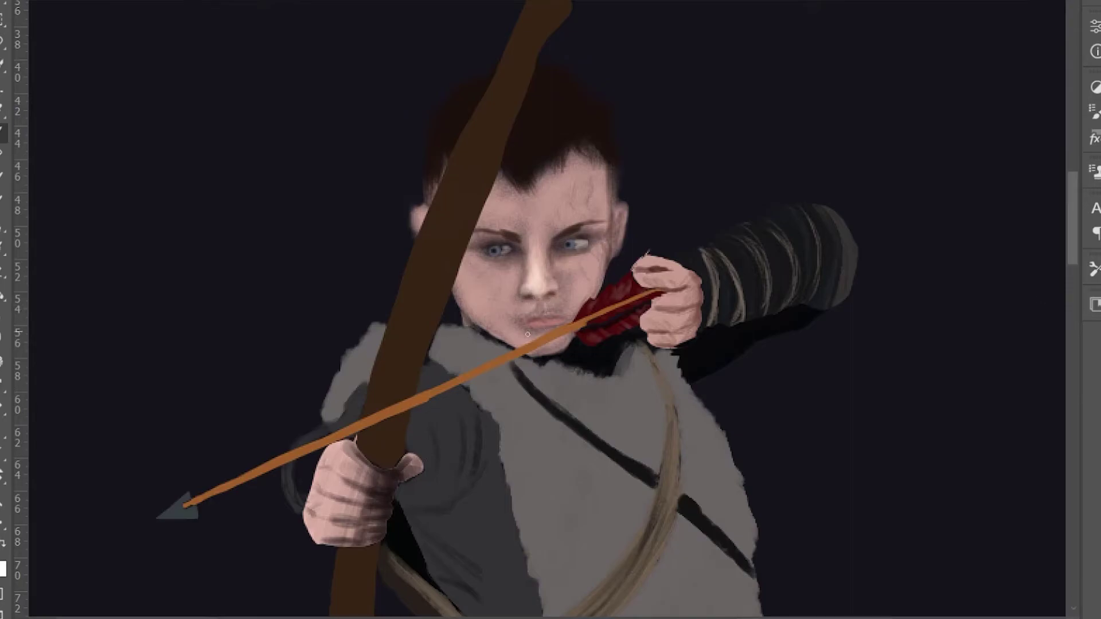
pyautogui.hotkey('ctrl', '+')
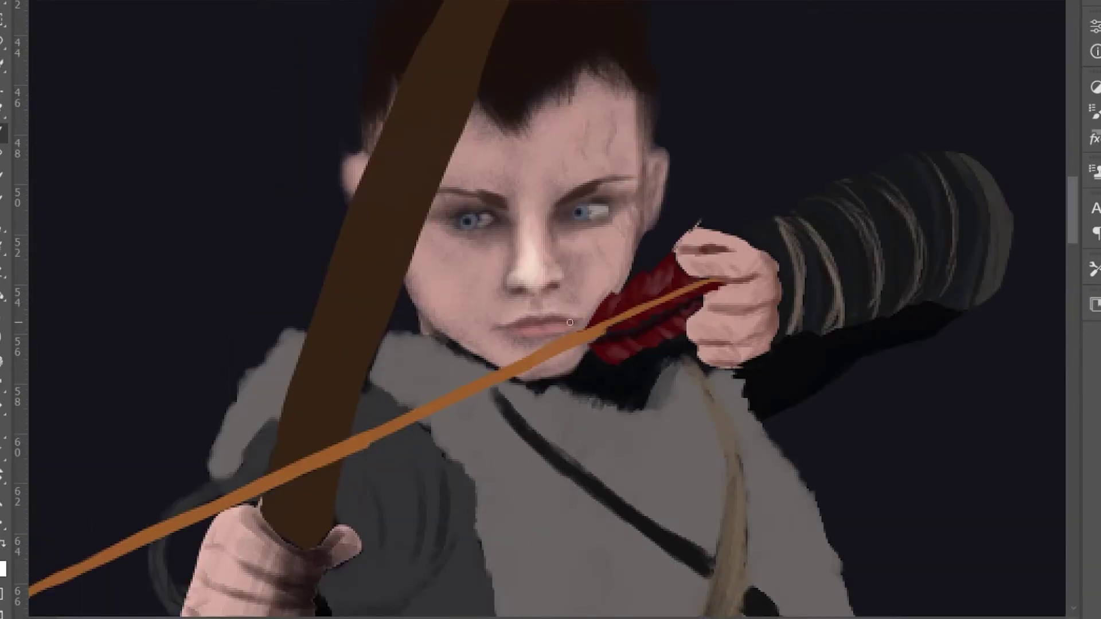
pyautogui.hotkey('ctrl', 'z')
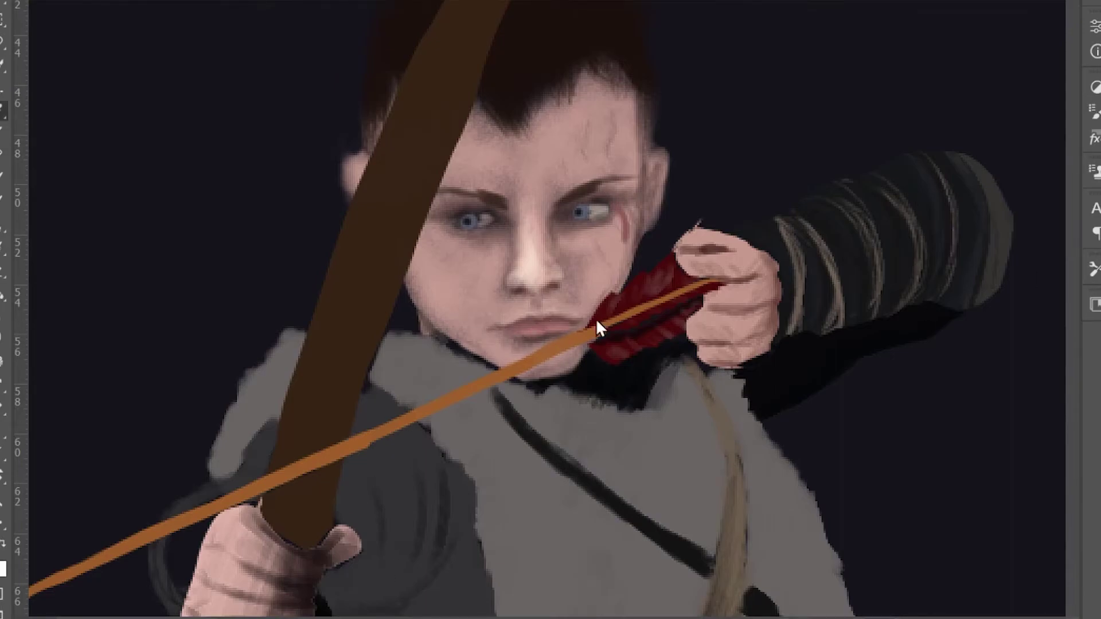
pyautogui.scroll(-5, 530, 332)
pyautogui.scroll(4, 418, 450)
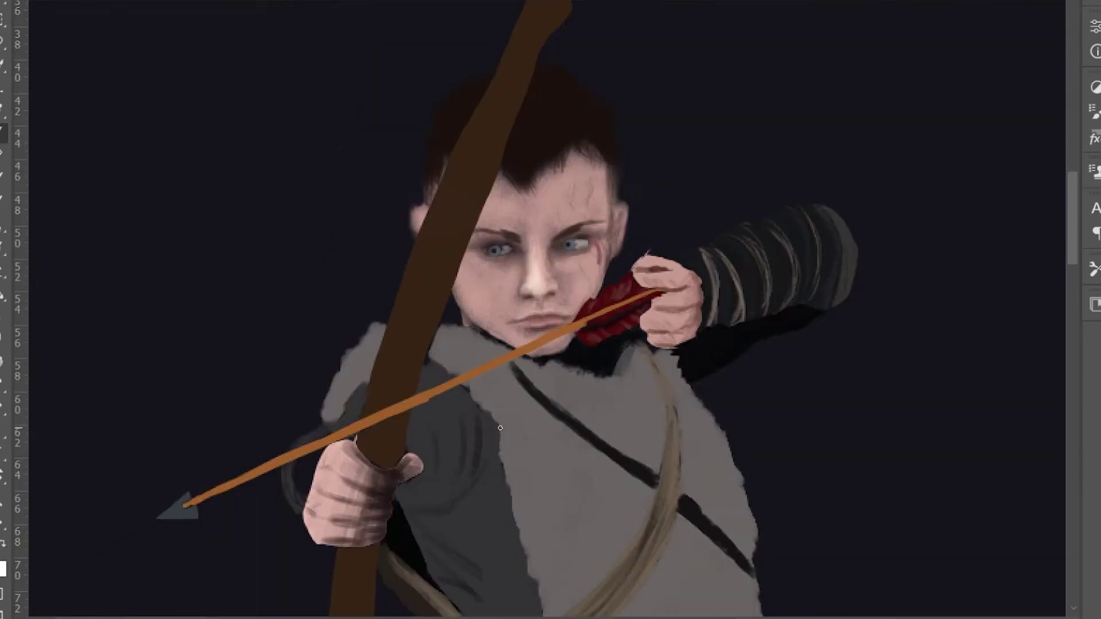
pyautogui.scroll(-5, 521, 313)
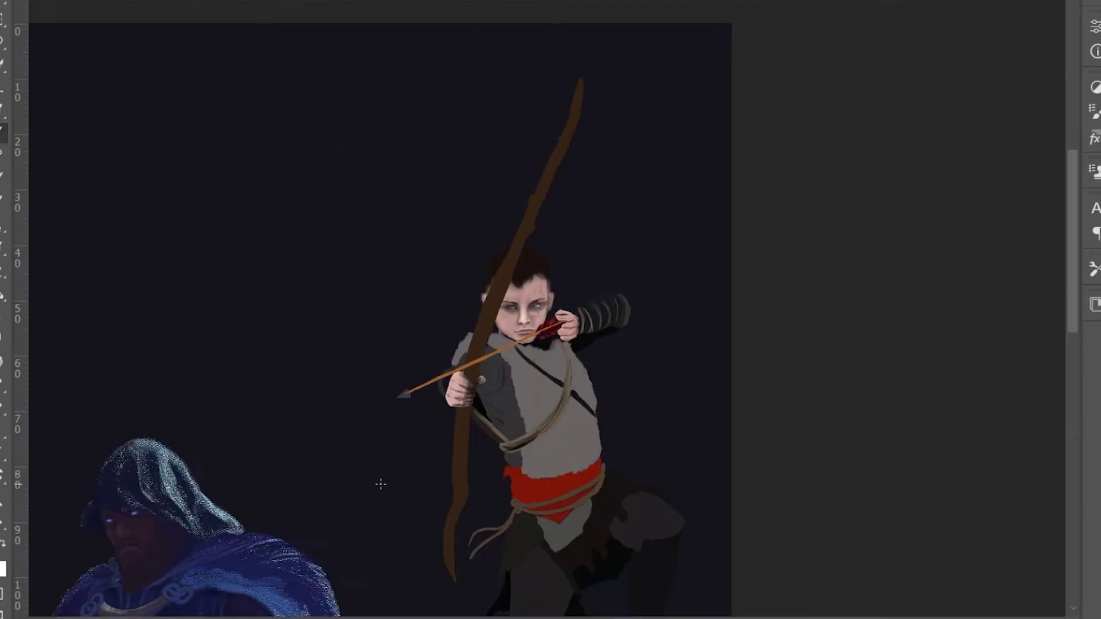
pyautogui.scroll(6, 390, 333)
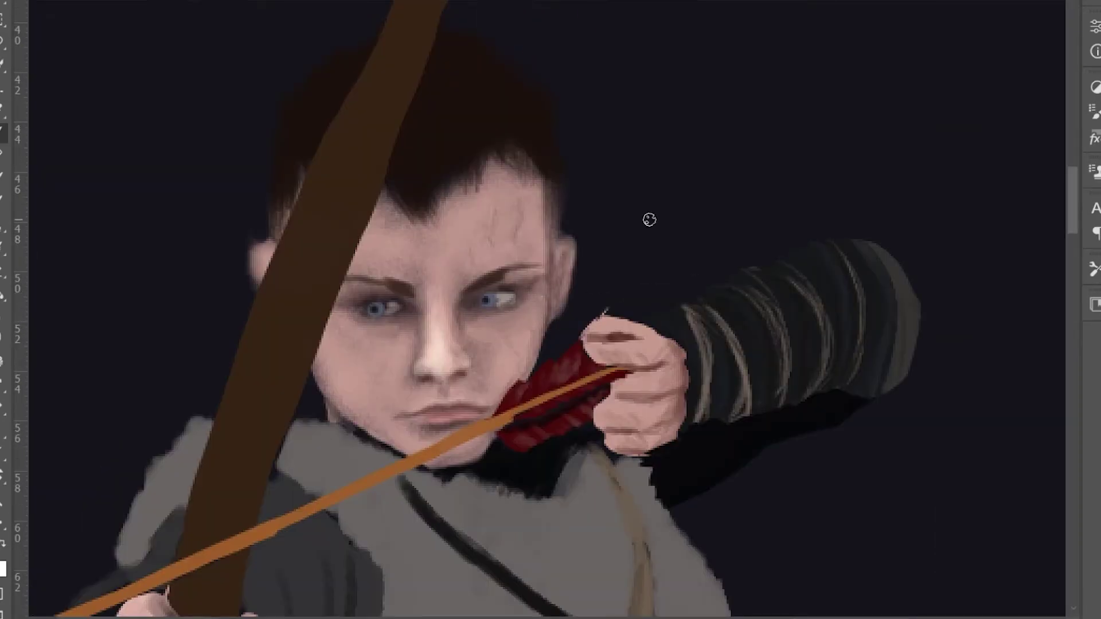
# - Shade the archer's temple and both ears, and darken the edge of the chin beneath the arrow
pyautogui.moveTo(531, 189); pyautogui.dragTo(542, 230)
pyautogui.moveTo(572, 274)
pyautogui.mouseDown()
pyautogui.moveTo(559, 310)
pyautogui.moveTo(562, 231)
pyautogui.mouseUp()
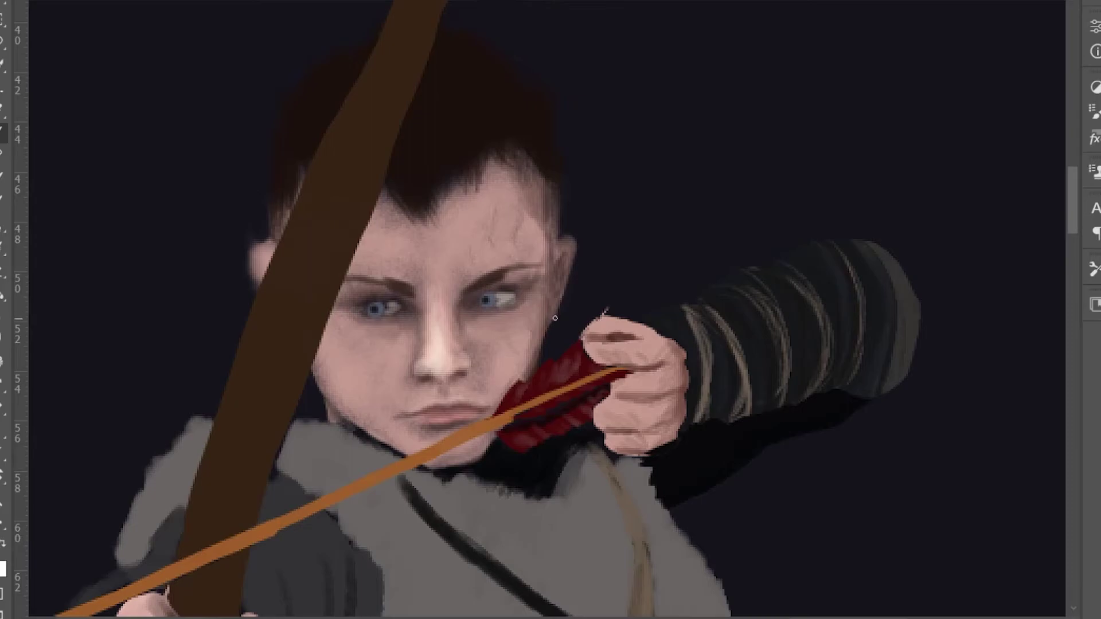
pyautogui.moveTo(257, 287); pyautogui.dragTo(277, 234)
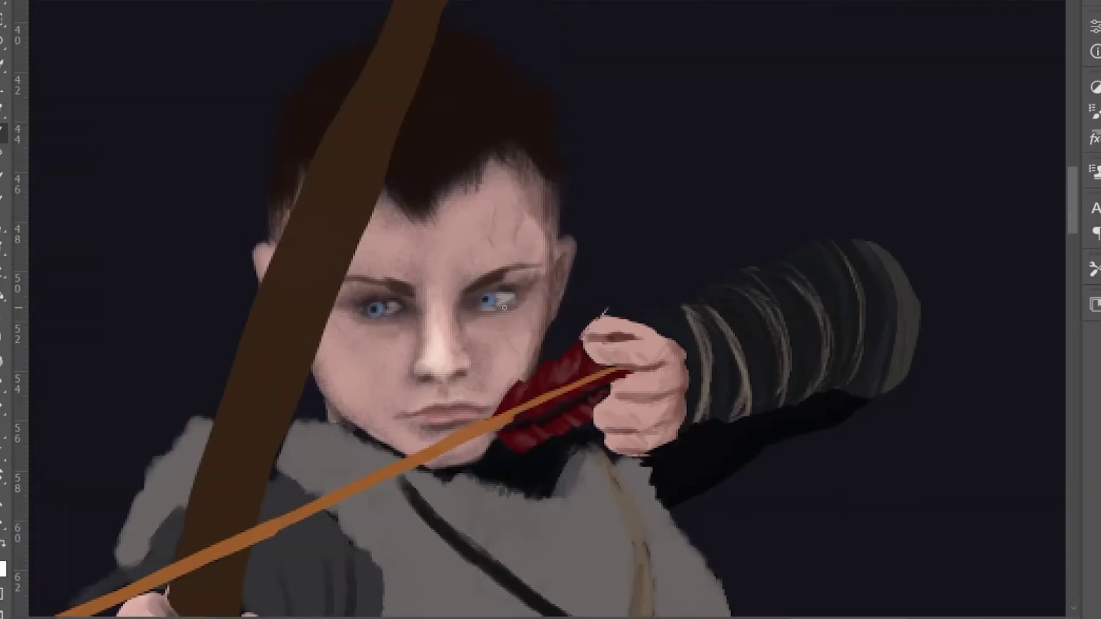
pyautogui.press('alt')
pyautogui.moveTo(432, 469); pyautogui.dragTo(501, 428)
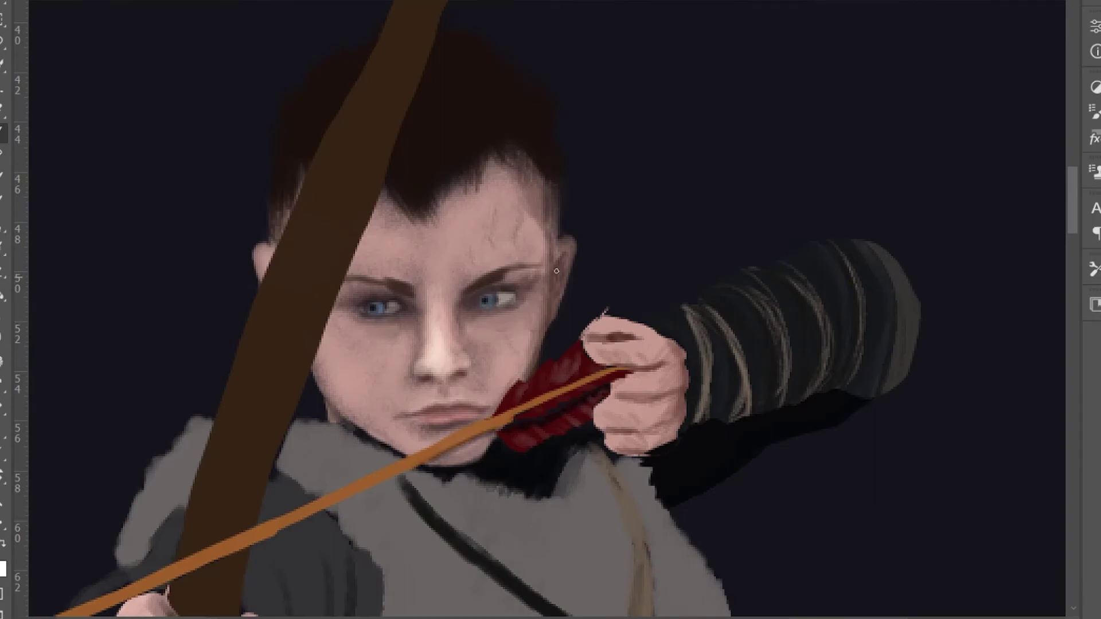
# - Darken the archer's eyebrows and blend the thin lines on the forehead into the skin
pyautogui.hotkey('ctrl', '-')
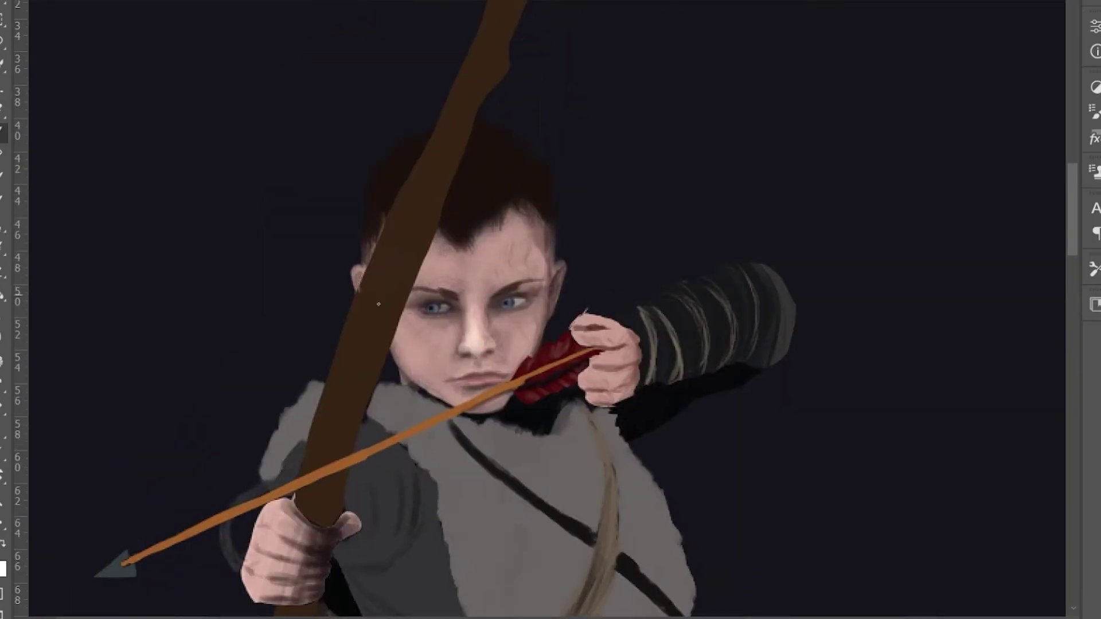
pyautogui.hotkey('ctrl', '+')
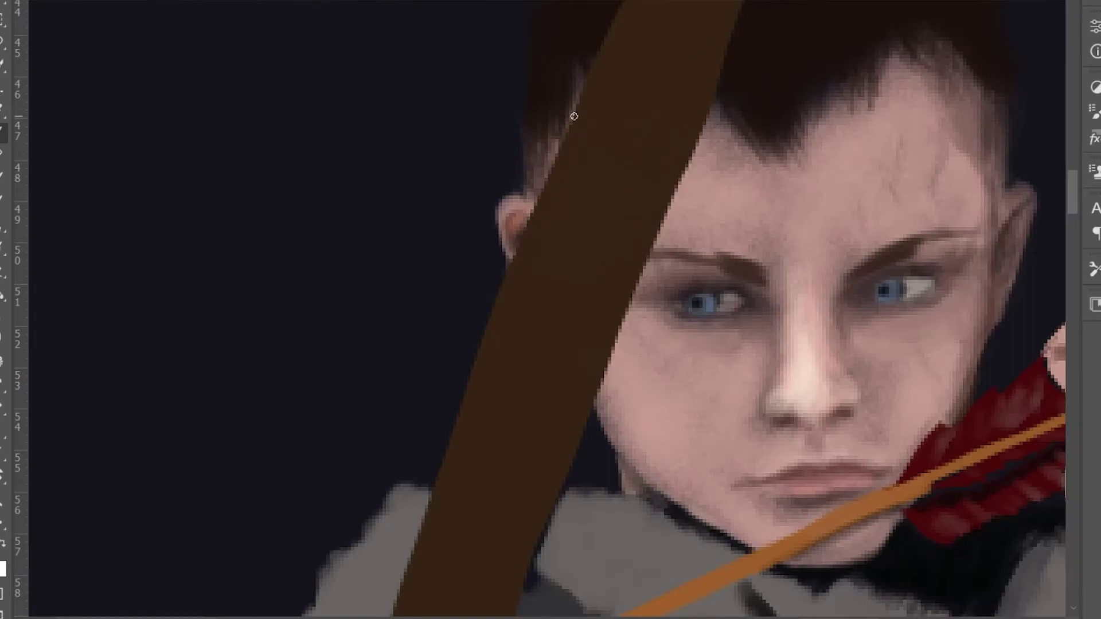
pyautogui.hotkey('ctrl', '-')
pyautogui.hotkey('ctrl', '-')
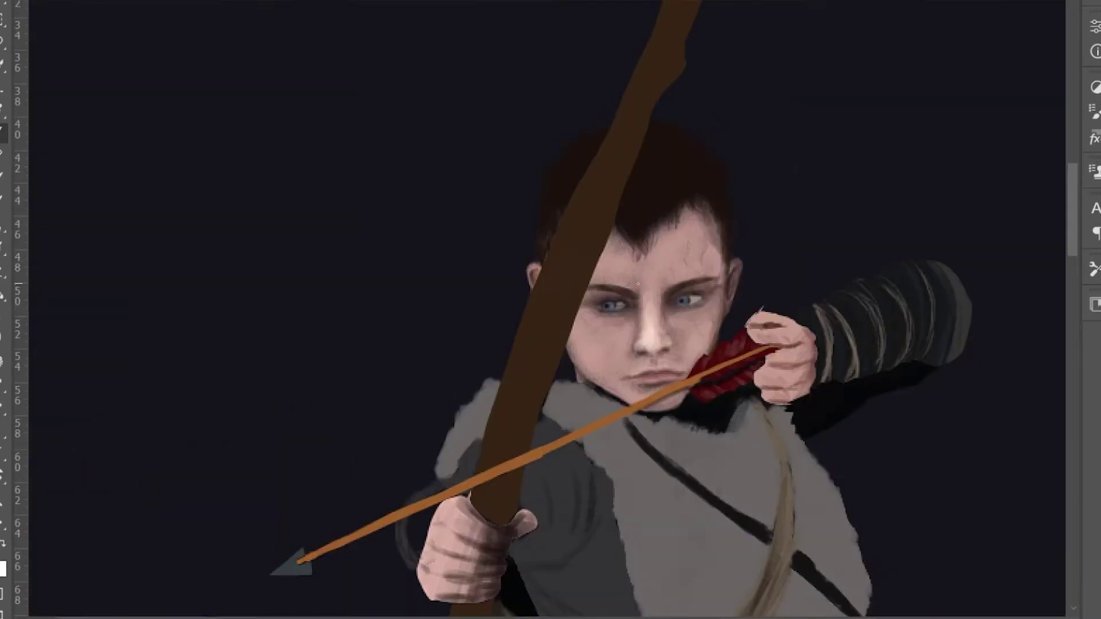
pyautogui.scroll(1, 536, 469)
pyautogui.scroll(-3, 536, 469)
pyautogui.scroll(-2, 512, 400)
pyautogui.scroll(3, 511, 401)
pyautogui.scroll(2, 575, 454)
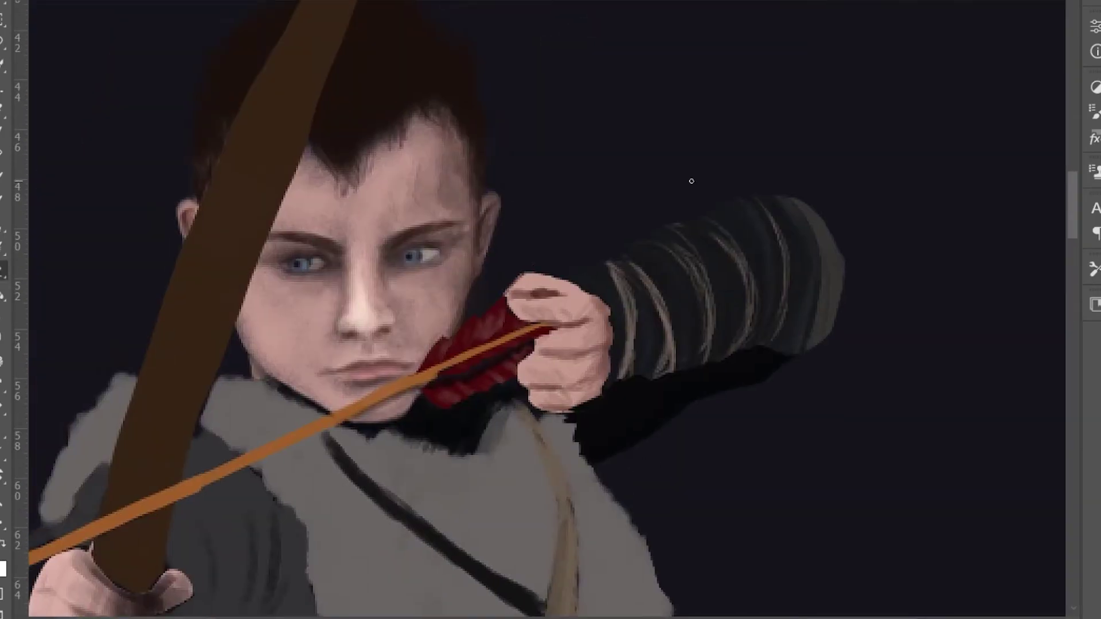
# - Darken the creases between the fingers and the lower edge of the archer's string hand
pyautogui.press('b')
pyautogui.moveTo(527, 411)
pyautogui.mouseDown()
pyautogui.moveTo(570, 402)
pyautogui.moveTo(531, 404)
pyautogui.moveTo(562, 359)
pyautogui.moveTo(522, 306)
pyautogui.moveTo(565, 398)
pyautogui.moveTo(522, 380)
pyautogui.mouseUp()
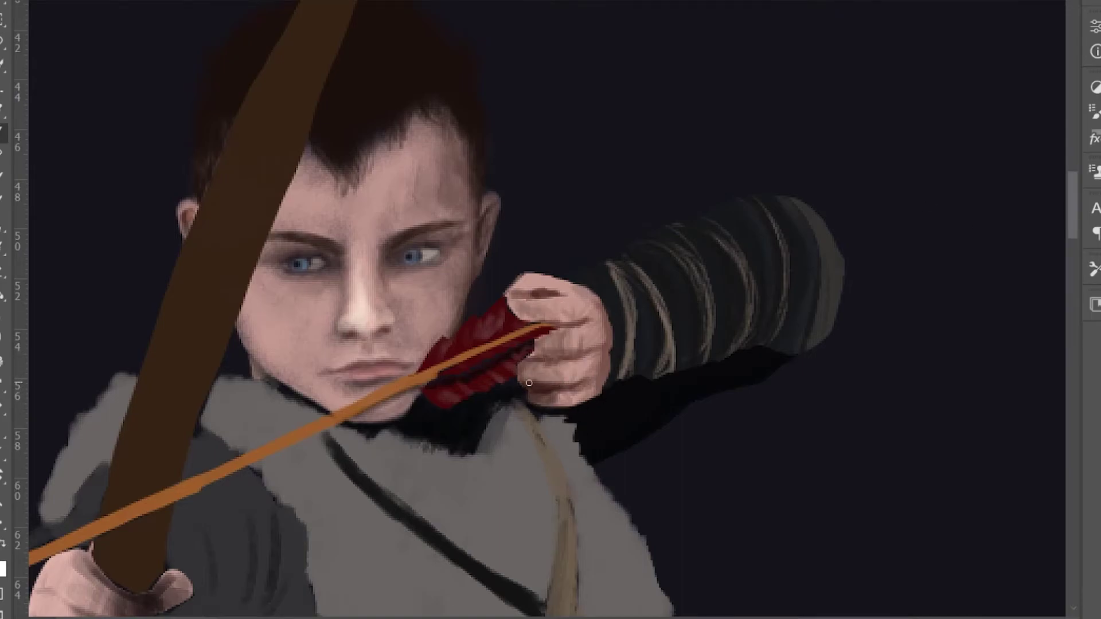
pyautogui.moveTo(518, 316); pyautogui.dragTo(553, 335)
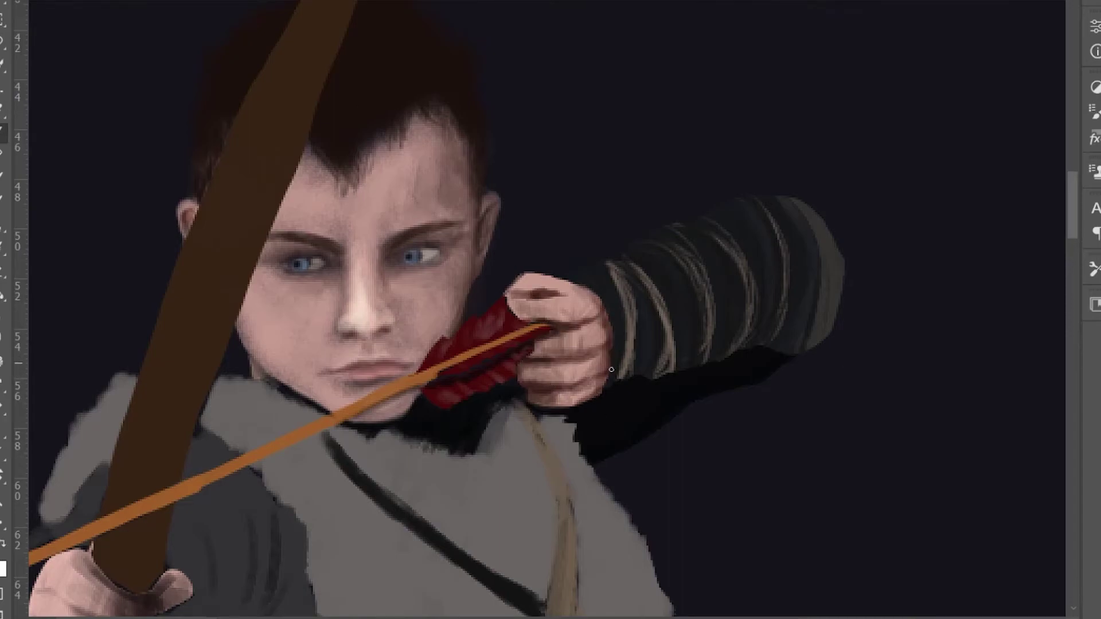
pyautogui.scroll(-5, 538, 356)
pyautogui.scroll(4, 791, 459)
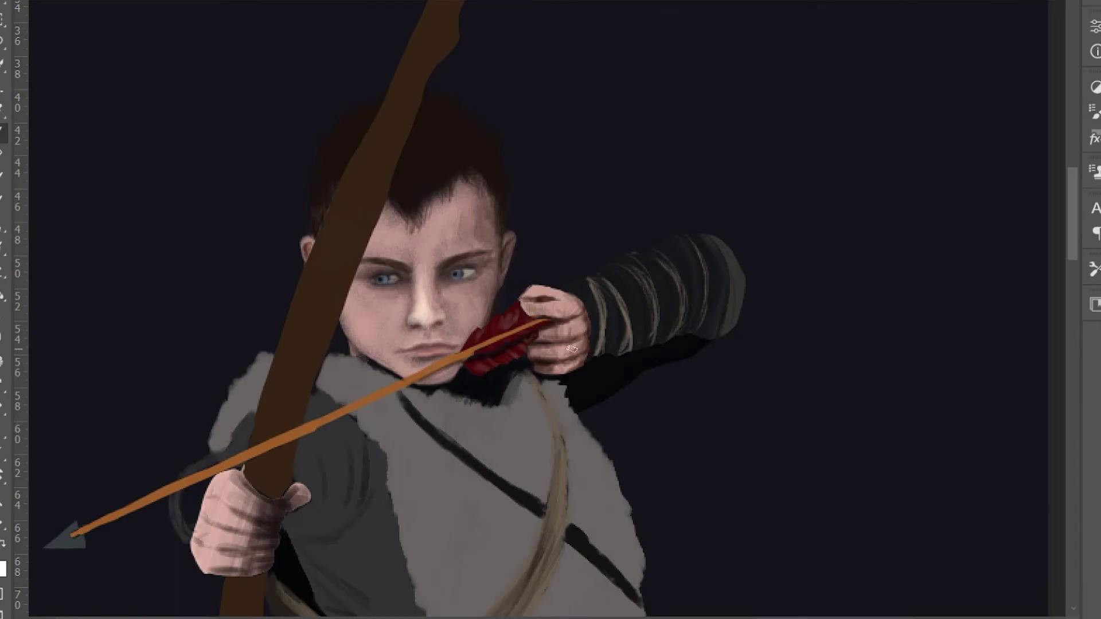
pyautogui.moveTo(573, 328); pyautogui.dragTo(563, 299)
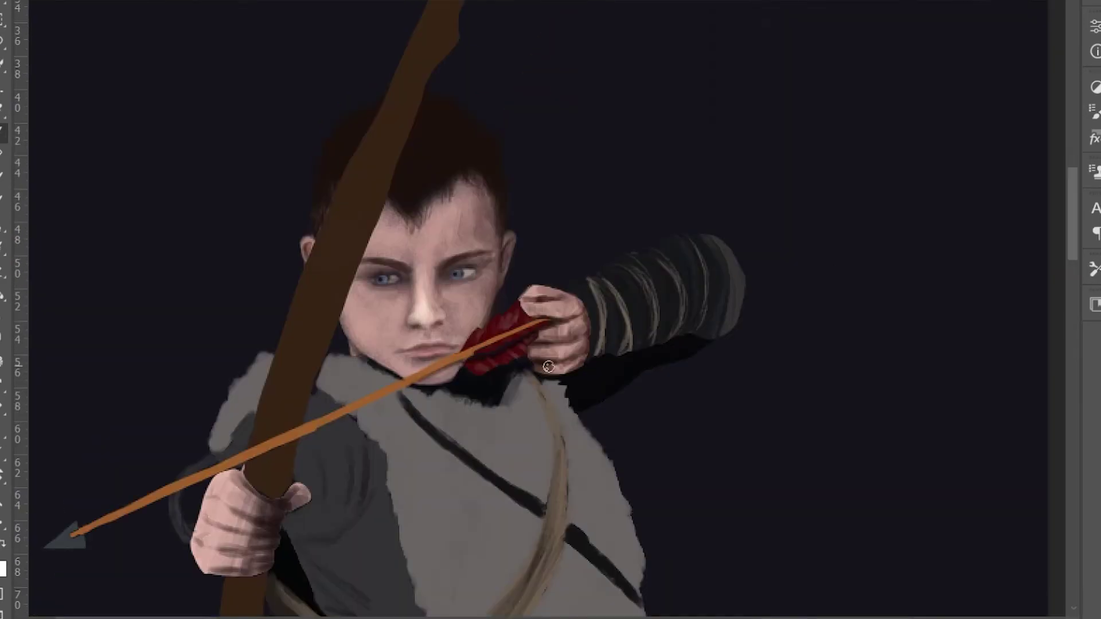
# - Blend reddish-brown shadow across the fingers and back of the string hand
pyautogui.scroll(-5, 550, 362)
pyautogui.scroll(6, 568, 367)
pyautogui.moveTo(572, 380)
pyautogui.mouseDown()
pyautogui.moveTo(518, 310)
pyautogui.moveTo(609, 322)
pyautogui.moveTo(599, 379)
pyautogui.mouseUp()
pyautogui.scroll(-5, 599, 378)
pyautogui.scroll(6, 419, 271)
pyautogui.scroll(-2, 613, 301)
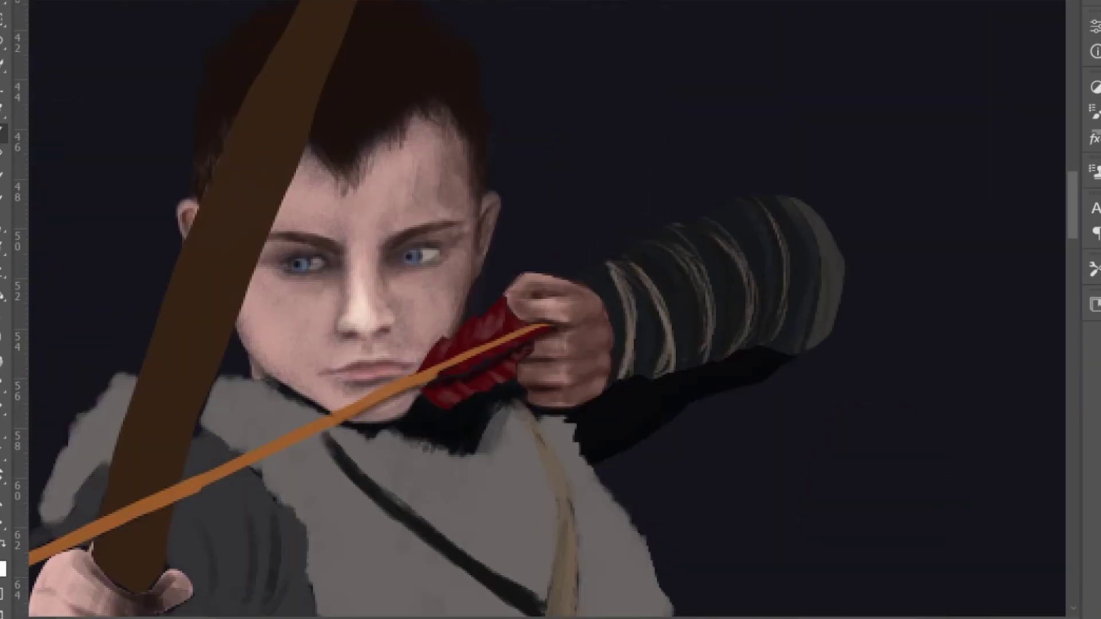
# - Paint feather barbs into the dark red fletching and add a light binding to the arrow shaft
pyautogui.moveTo(746, 545); pyautogui.dragTo(911, 437)
pyautogui.hotkey('ctrl', 'z')
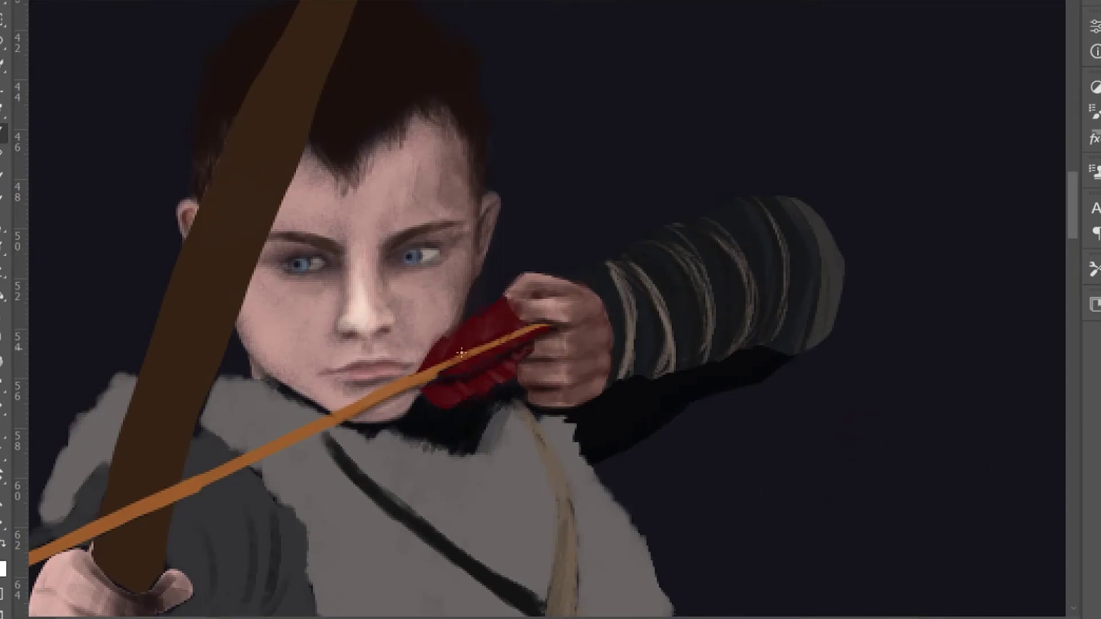
pyautogui.moveTo(487, 321); pyautogui.dragTo(494, 374)
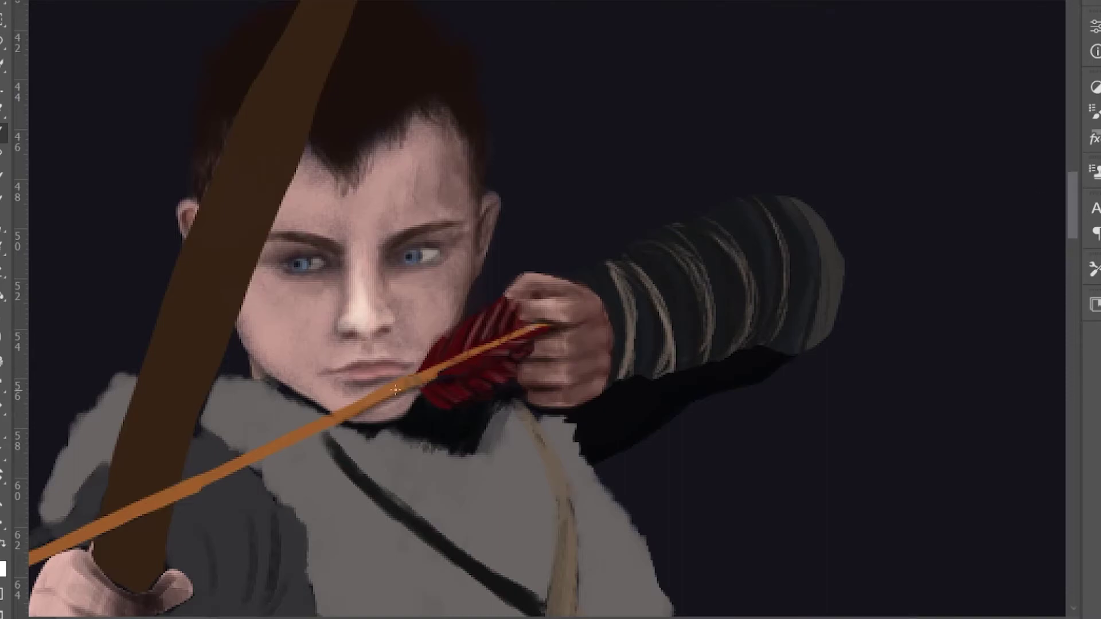
# - Rotate the selected wrapped forearm slightly counter-clockwise with Free Transform and deselect it
pyautogui.hotkey('ctrl', '-')
pyautogui.hotkey('ctrl', '-')
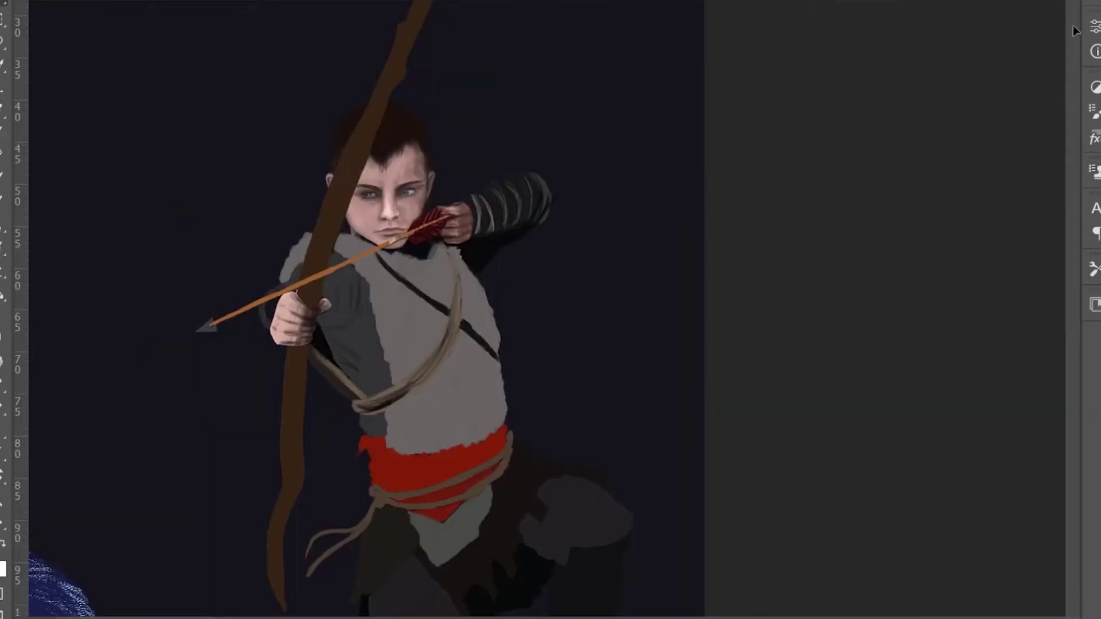
pyautogui.hotkey('ctrl', '+')
pyautogui.hotkey('ctrl', '+')
pyautogui.hotkey('ctrl', 't')
pyautogui.moveTo(536, 53); pyautogui.dragTo(528, 51)
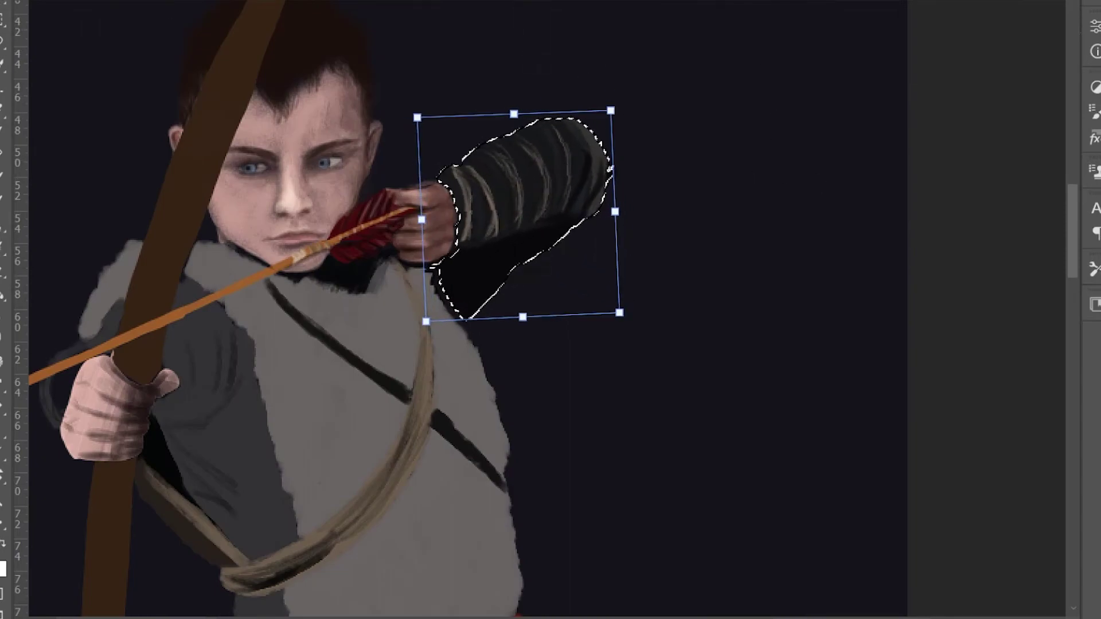
pyautogui.press('Return')
pyautogui.hotkey('ctrl', 'd')
# - Erase the excess paint along the outer edge of the elbow
pyautogui.press('b')
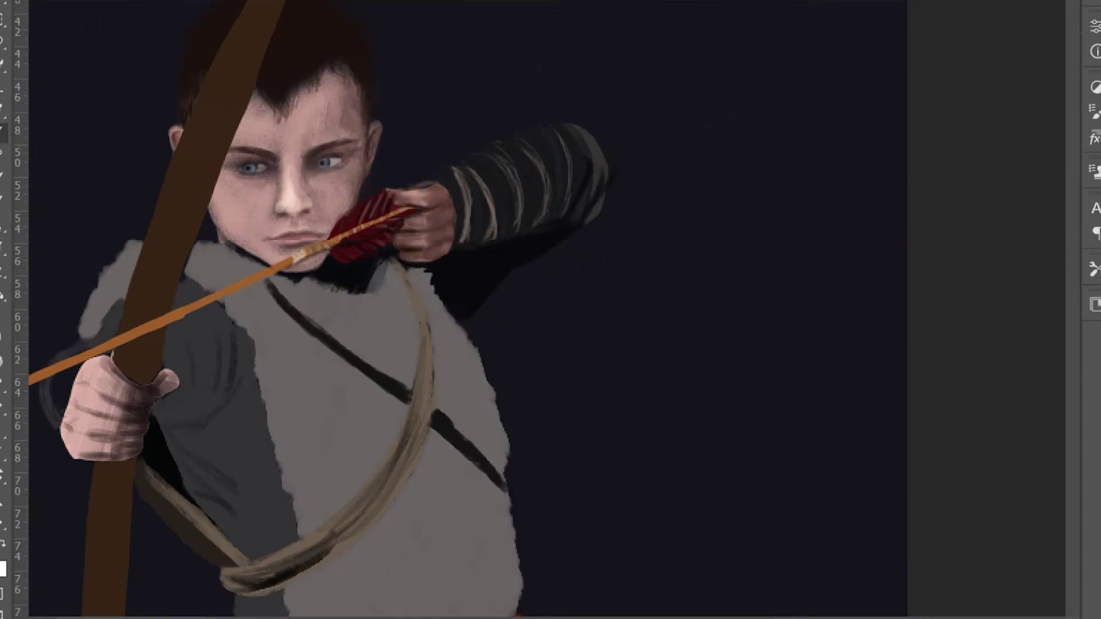
pyautogui.press('e')
pyautogui.moveTo(605, 166); pyautogui.dragTo(594, 221)
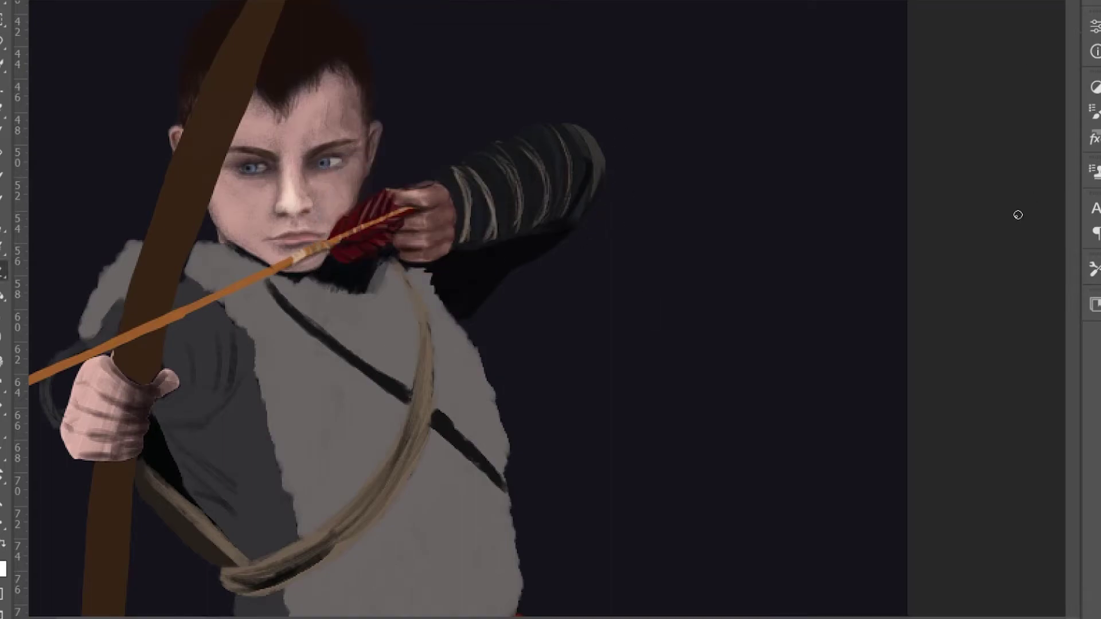
# - Cover the forearm bracer with rows of light studs using a patterned brush
pyautogui.press('b')
pyautogui.moveTo(547, 138); pyautogui.dragTo(556, 186)
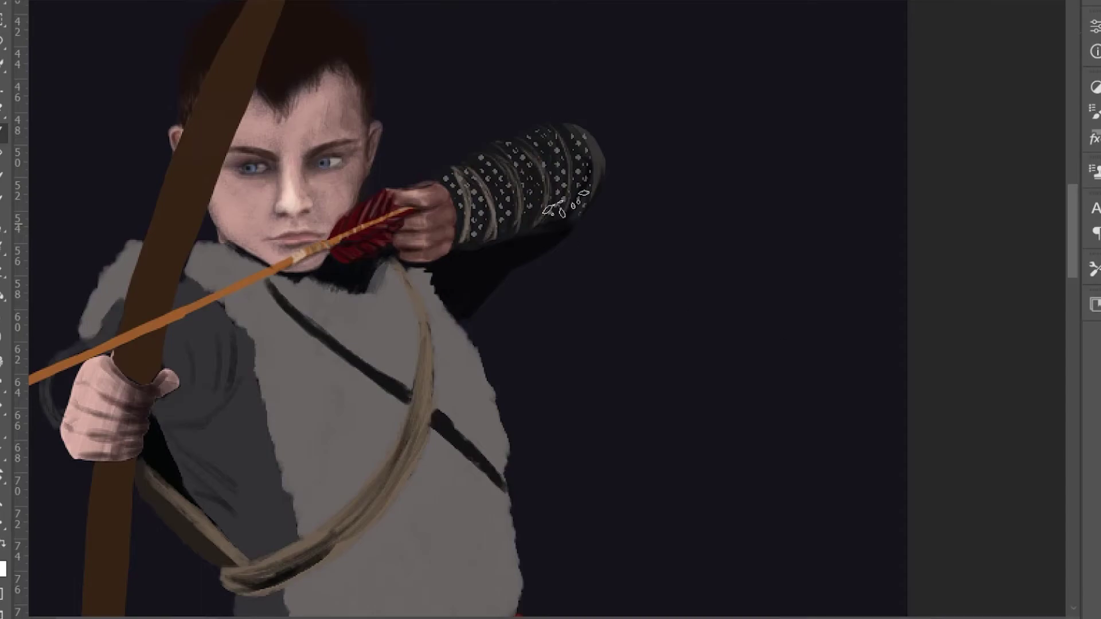
pyautogui.scroll(3, 487, 402)
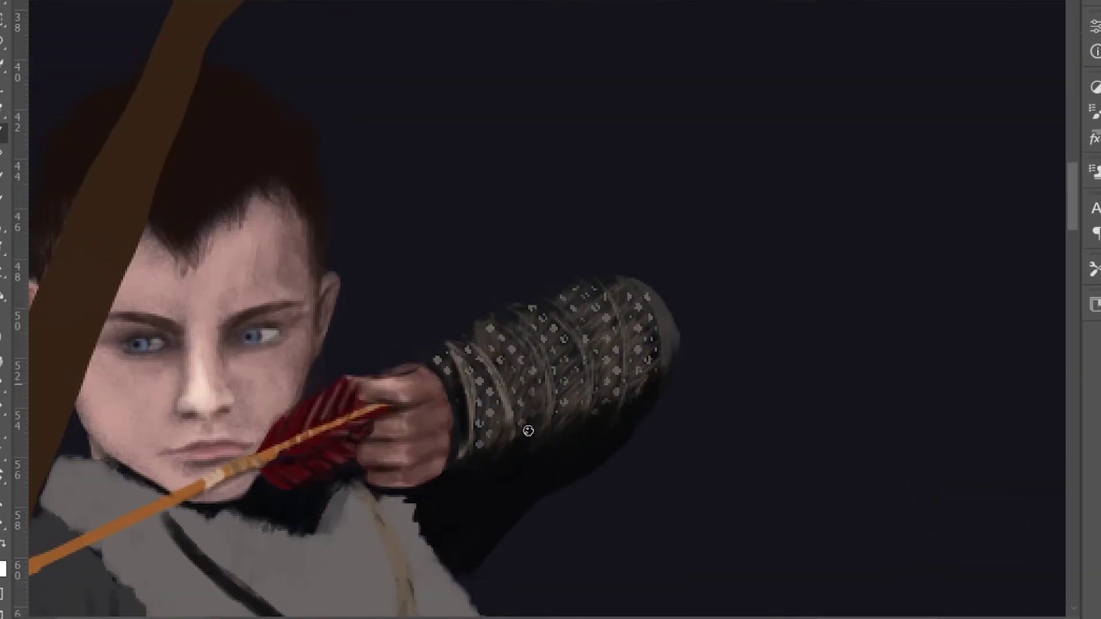
# - Darken the gaps between the bracer's bands and paint tan highlights along each band
pyautogui.moveTo(483, 344)
pyautogui.mouseDown()
pyautogui.moveTo(579, 309)
pyautogui.moveTo(608, 367)
pyautogui.mouseUp()
pyautogui.moveTo(522, 378); pyautogui.dragTo(470, 424)
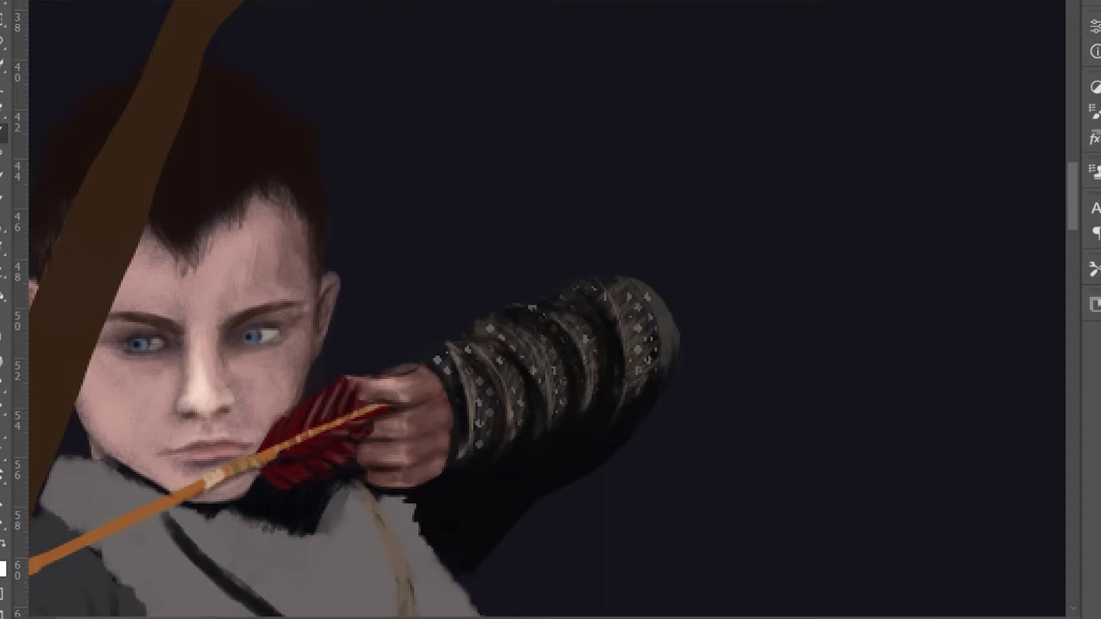
pyautogui.scroll(-4, 623, 312)
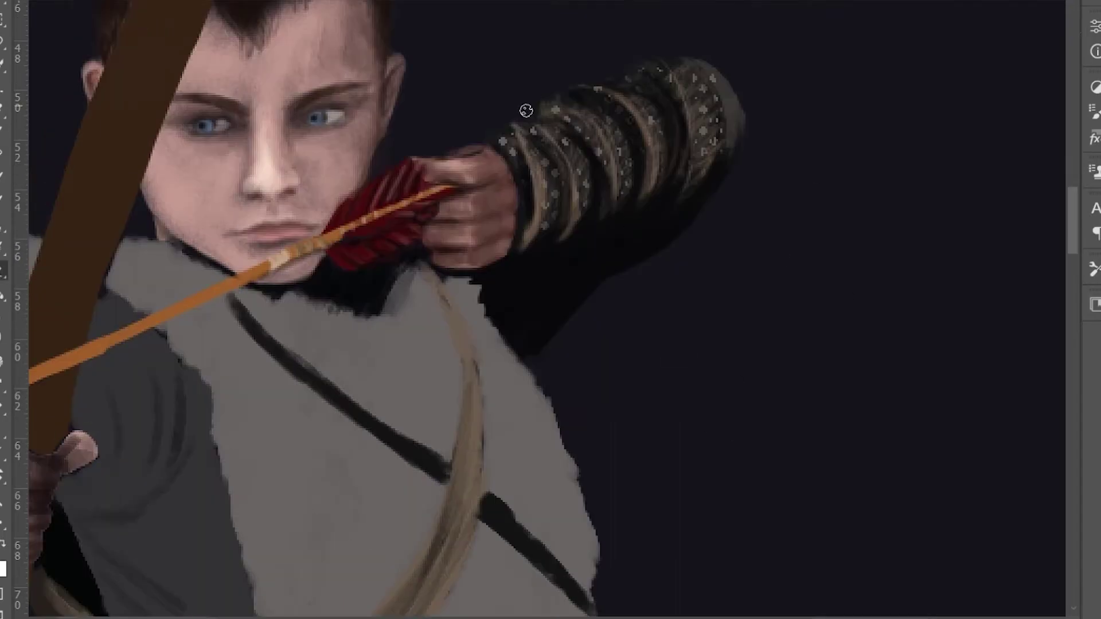
pyautogui.moveTo(693, 189)
pyautogui.mouseDown()
pyautogui.moveTo(688, 97)
pyautogui.moveTo(665, 74)
pyautogui.moveTo(619, 109)
pyautogui.moveTo(658, 111)
pyautogui.mouseUp()
pyautogui.scroll(2, 568, 324)
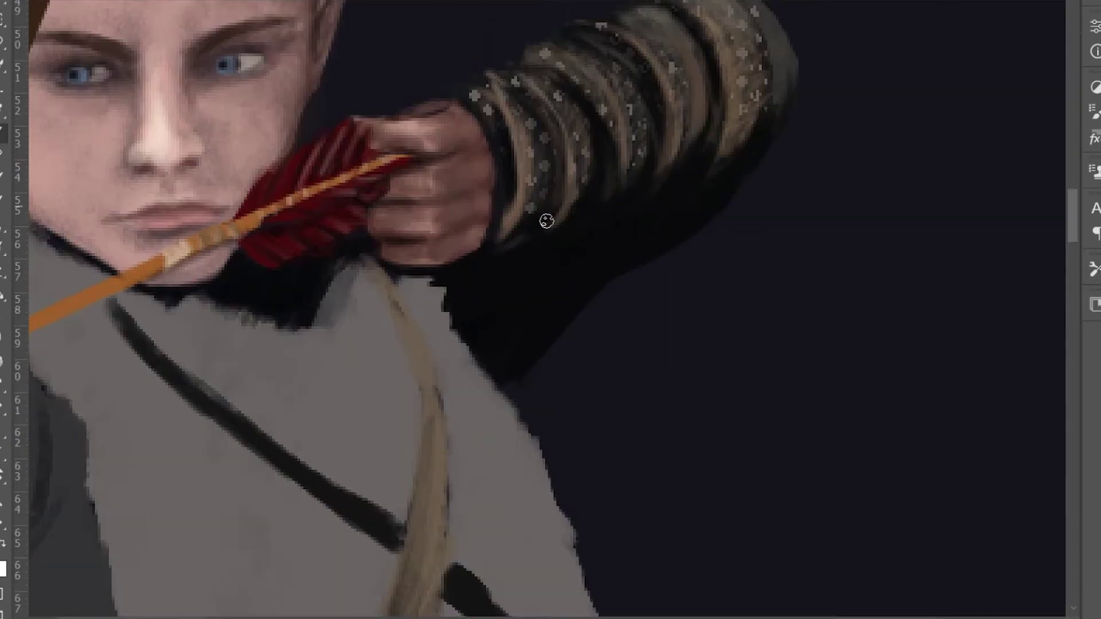
pyautogui.scroll(-3, 506, 244)
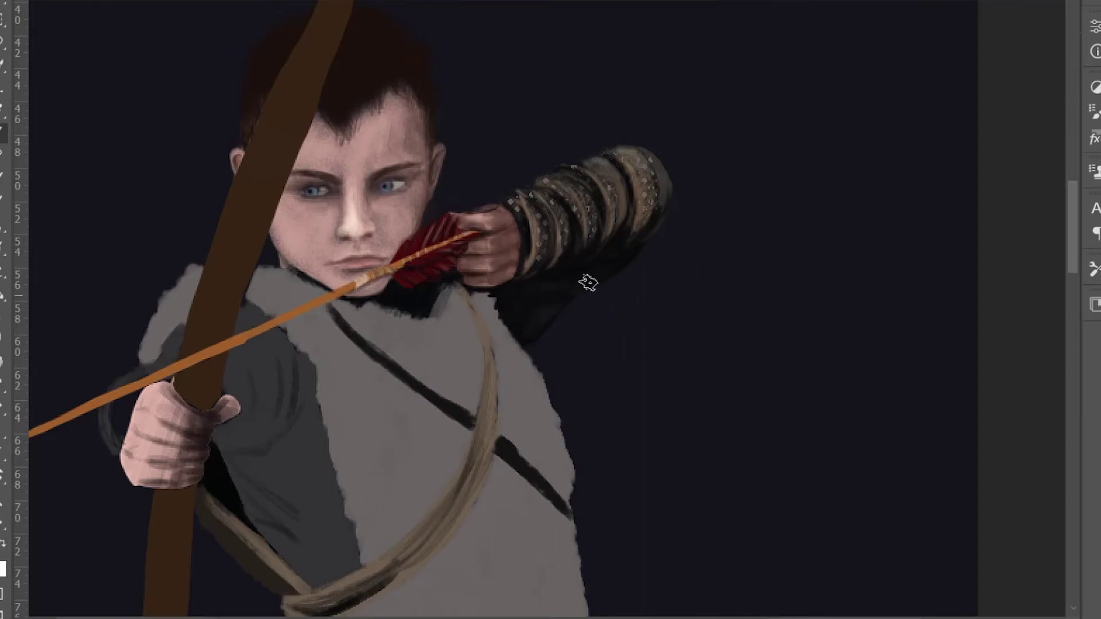
# - Paint grey fur strokes over the whole vest, from the shoulder and collar to the red sash
pyautogui.press('h')
pyautogui.moveTo(531, 248)
pyautogui.mouseDown()
pyautogui.moveTo(672, 262)
pyautogui.moveTo(753, 434)
pyautogui.mouseUp()
pyautogui.press('b')
pyautogui.moveTo(275, 269); pyautogui.dragTo(459, 333)
pyautogui.moveTo(401, 269); pyautogui.dragTo(596, 367)
pyautogui.moveTo(527, 287)
pyautogui.mouseDown()
pyautogui.moveTo(660, 398)
pyautogui.moveTo(536, 381)
pyautogui.moveTo(560, 521)
pyautogui.moveTo(491, 460)
pyautogui.moveTo(691, 446)
pyautogui.moveTo(668, 234)
pyautogui.mouseUp()
pyautogui.moveTo(668, 234)
pyautogui.mouseDown()
pyautogui.moveTo(659, 373)
pyautogui.moveTo(545, 393)
pyautogui.moveTo(522, 385)
pyautogui.moveTo(539, 169)
pyautogui.moveTo(676, 300)
pyautogui.moveTo(590, 388)
pyautogui.moveTo(608, 115)
pyautogui.moveTo(674, 339)
pyautogui.mouseUp()
pyautogui.scroll(-2, 721, 384)
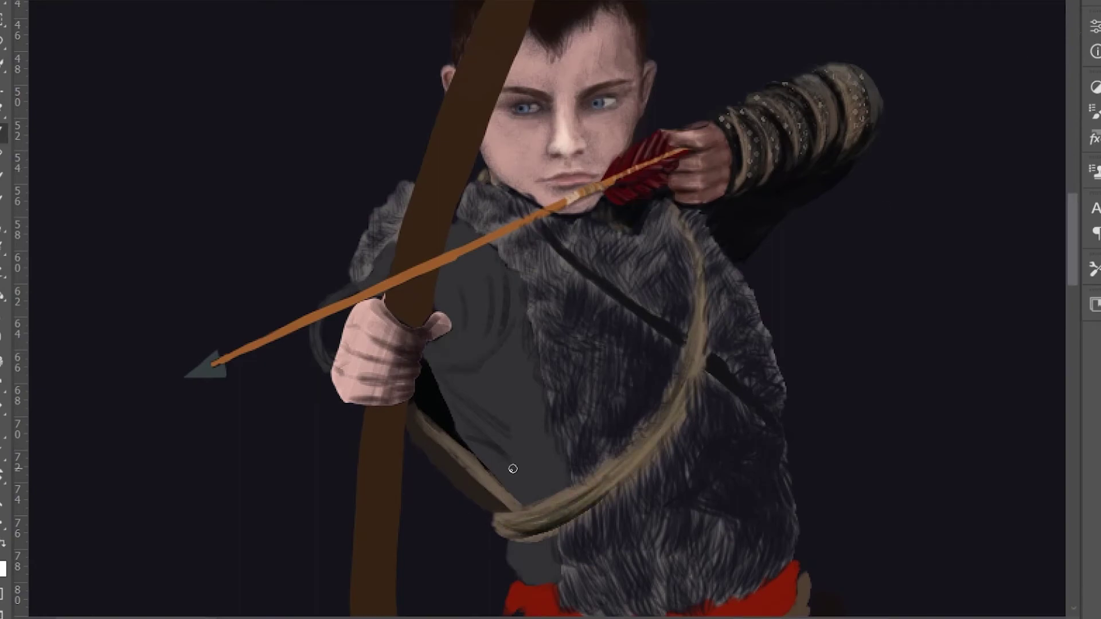
# - Add dark shading and studs to the upper chest strap, and a light dotted pattern to the grey shirt
pyautogui.moveTo(585, 281); pyautogui.dragTo(561, 256)
pyautogui.hotkey('ctrl', 'z')
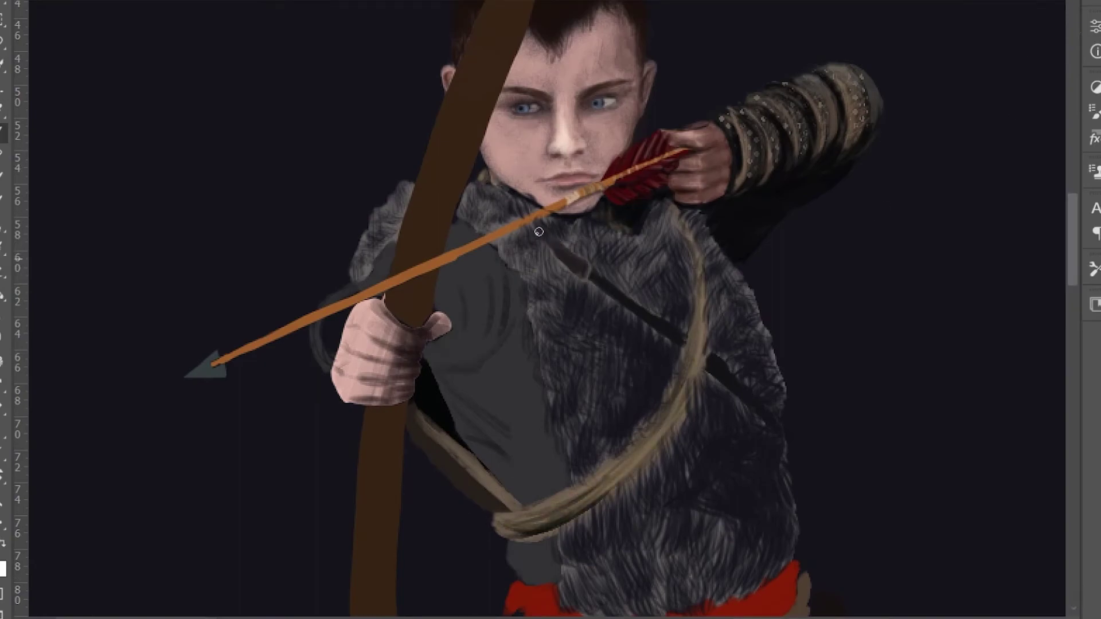
pyautogui.hotkey('ctrl', 'shift', 'z')
pyautogui.hotkey('ctrl', 'shift', 'z')
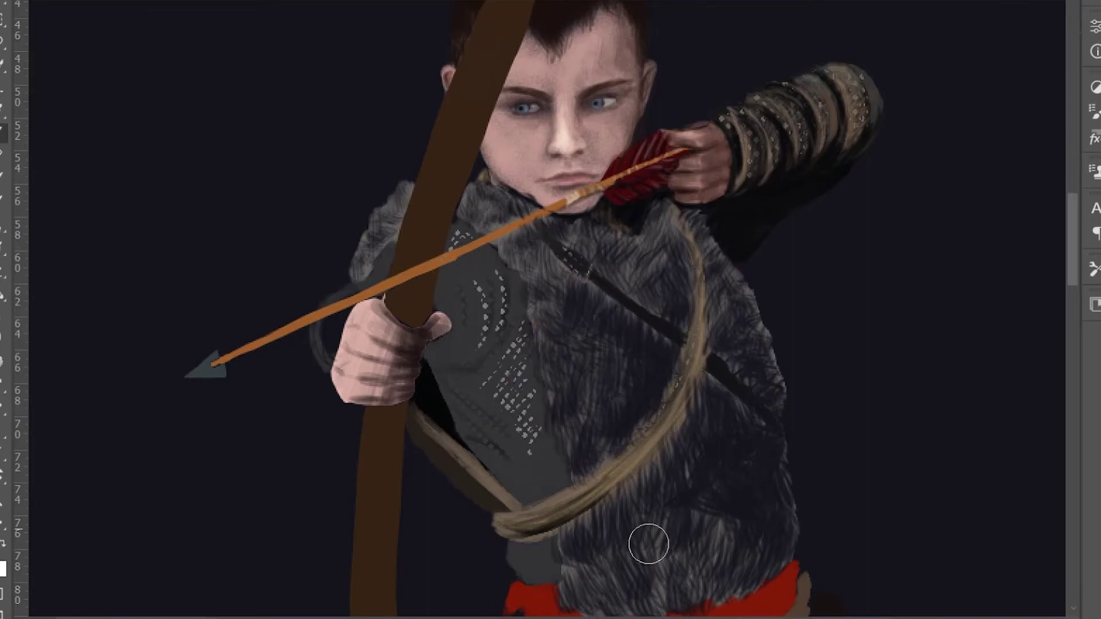
# - Darken the fur along the vest's outer side and shade the rope crossing the chest dark brown
pyautogui.moveTo(710, 489); pyautogui.dragTo(689, 510)
pyautogui.hotkey('ctrl', 'z')
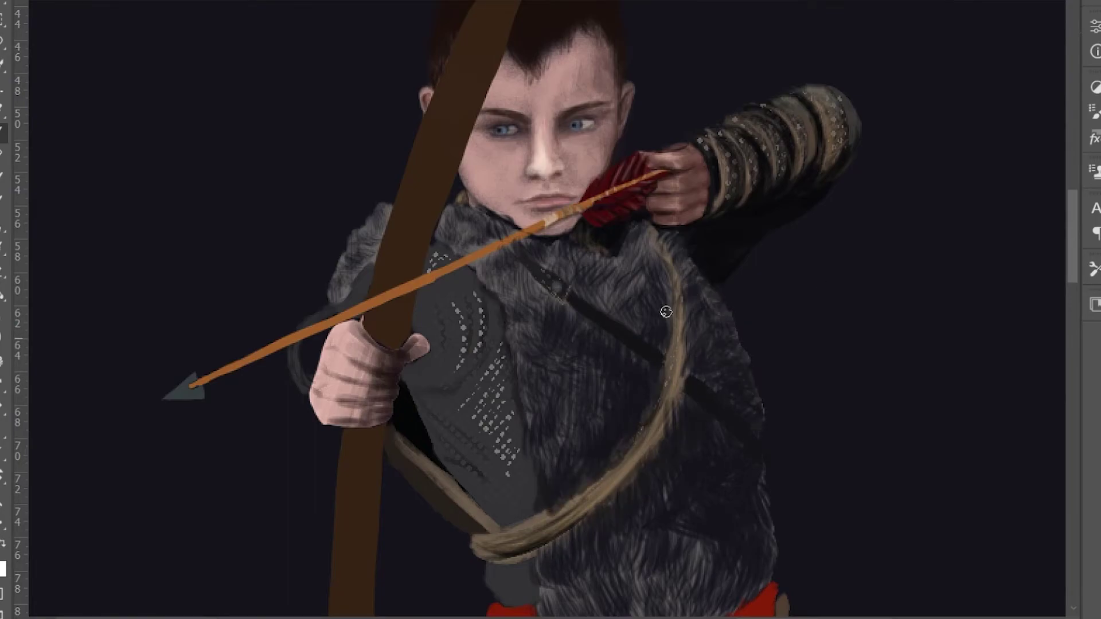
pyautogui.moveTo(750, 532); pyautogui.dragTo(764, 295)
pyautogui.moveTo(669, 167); pyautogui.dragTo(656, 304)
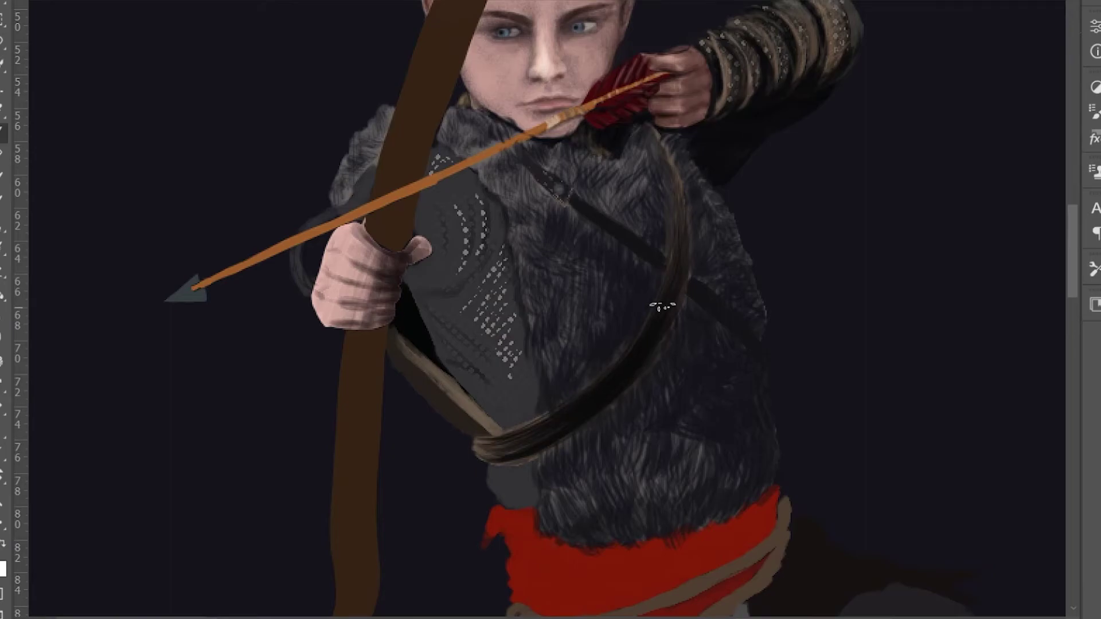
# - Paint a light edge along the rope crossing the chest and cover it with a tan braided texture
pyautogui.moveTo(675, 178); pyautogui.dragTo(540, 453)
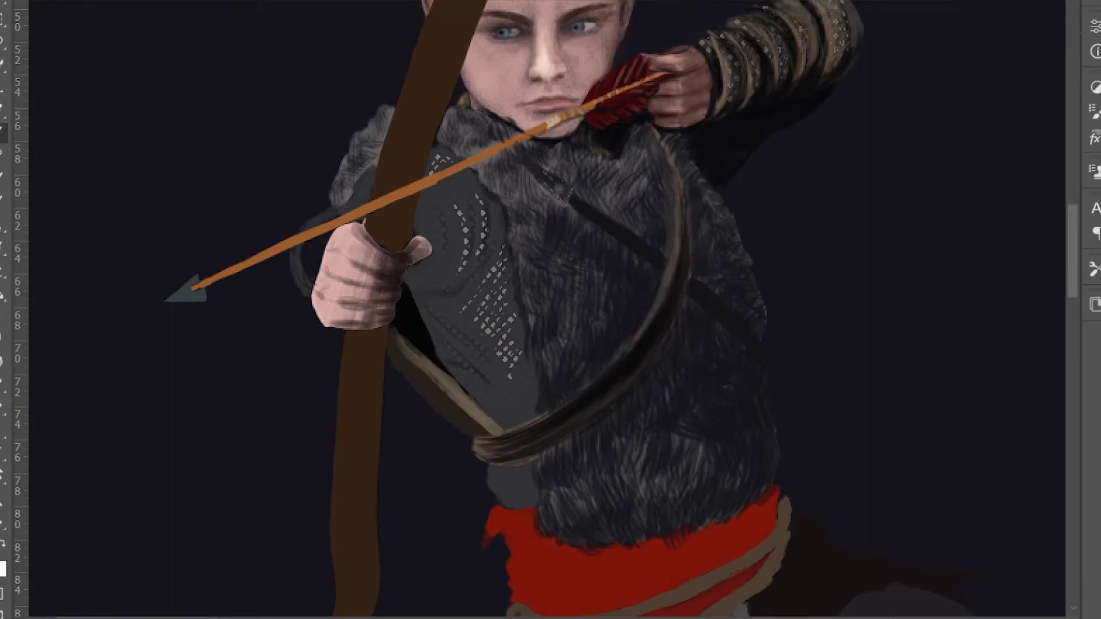
pyautogui.moveTo(470, 437)
pyautogui.mouseDown()
pyautogui.moveTo(680, 240)
pyautogui.moveTo(681, 190)
pyautogui.mouseUp()
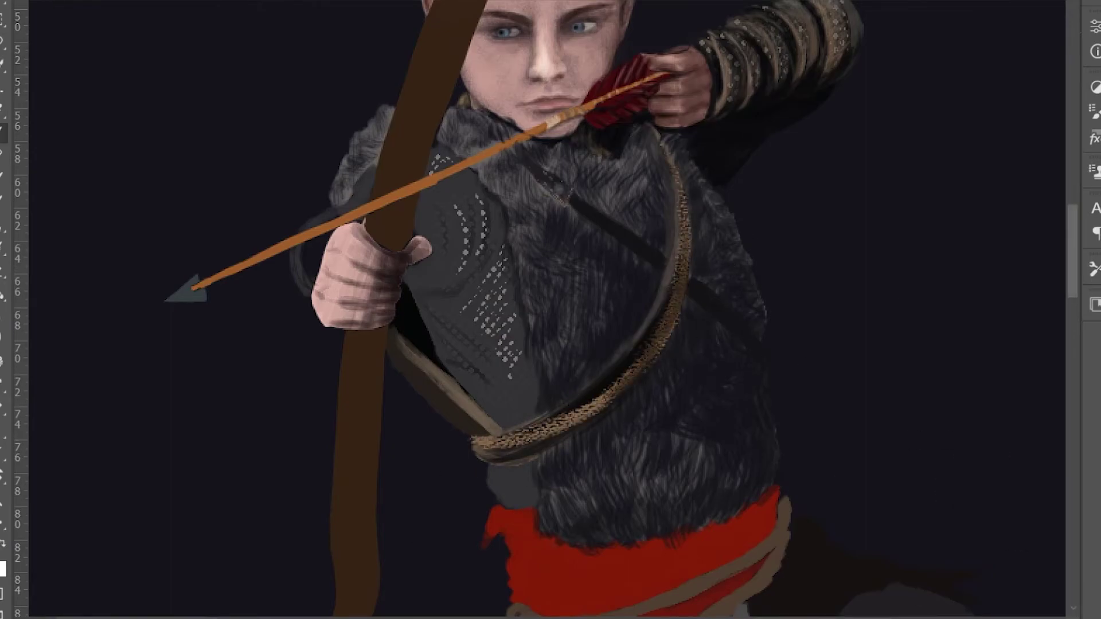
pyautogui.click(654, 318)
pyautogui.moveTo(654, 317); pyautogui.dragTo(411, 423)
pyautogui.hotkey('ctrl', '-')
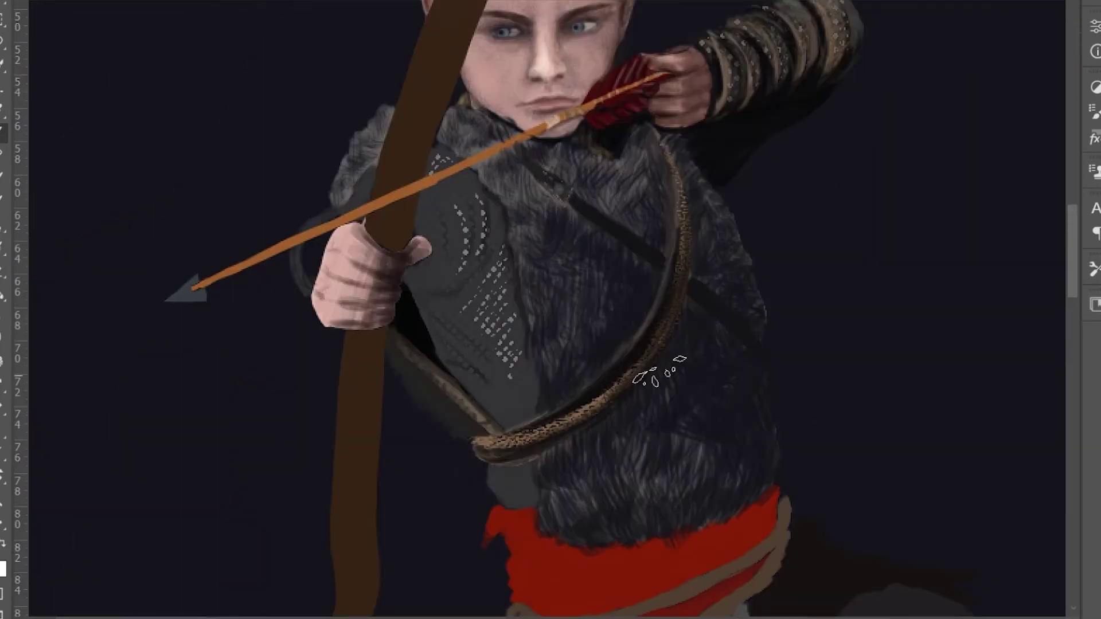
# - Shade the grey shirt with dark folds, paint a small ring below the chest rope and texture the loop behind the bow hand
pyautogui.moveTo(517, 467); pyautogui.dragTo(505, 500)
pyautogui.moveTo(421, 270)
pyautogui.mouseDown()
pyautogui.moveTo(462, 328)
pyautogui.moveTo(470, 371)
pyautogui.moveTo(537, 331)
pyautogui.moveTo(512, 287)
pyautogui.moveTo(496, 209)
pyautogui.moveTo(465, 280)
pyautogui.moveTo(535, 403)
pyautogui.moveTo(526, 345)
pyautogui.moveTo(532, 366)
pyautogui.moveTo(583, 341)
pyautogui.moveTo(433, 362)
pyautogui.moveTo(490, 295)
pyautogui.moveTo(423, 201)
pyautogui.mouseUp()
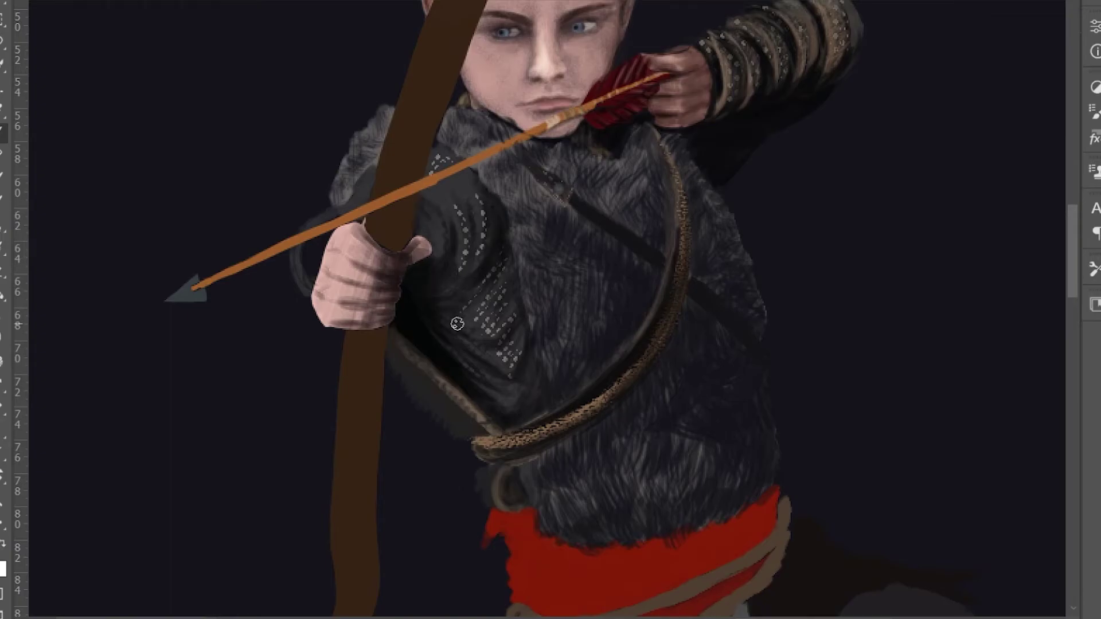
pyautogui.hotkey('ctrl', '-')
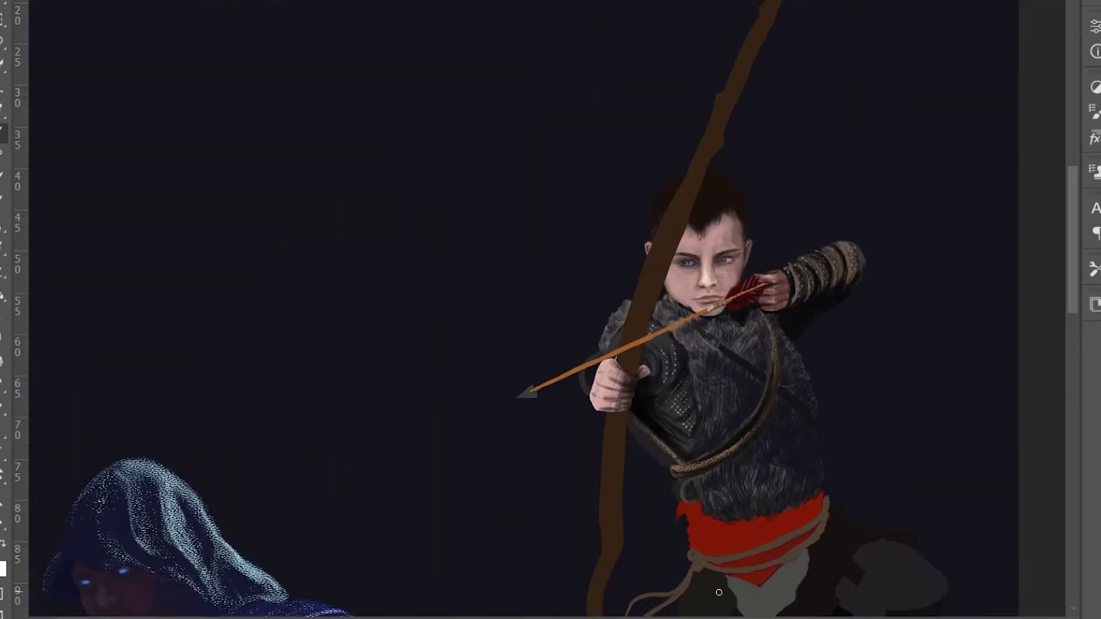
pyautogui.hotkey('ctrl', '+')
pyautogui.moveTo(954, 583); pyautogui.dragTo(639, 487)
pyautogui.hotkey('ctrl', '+')
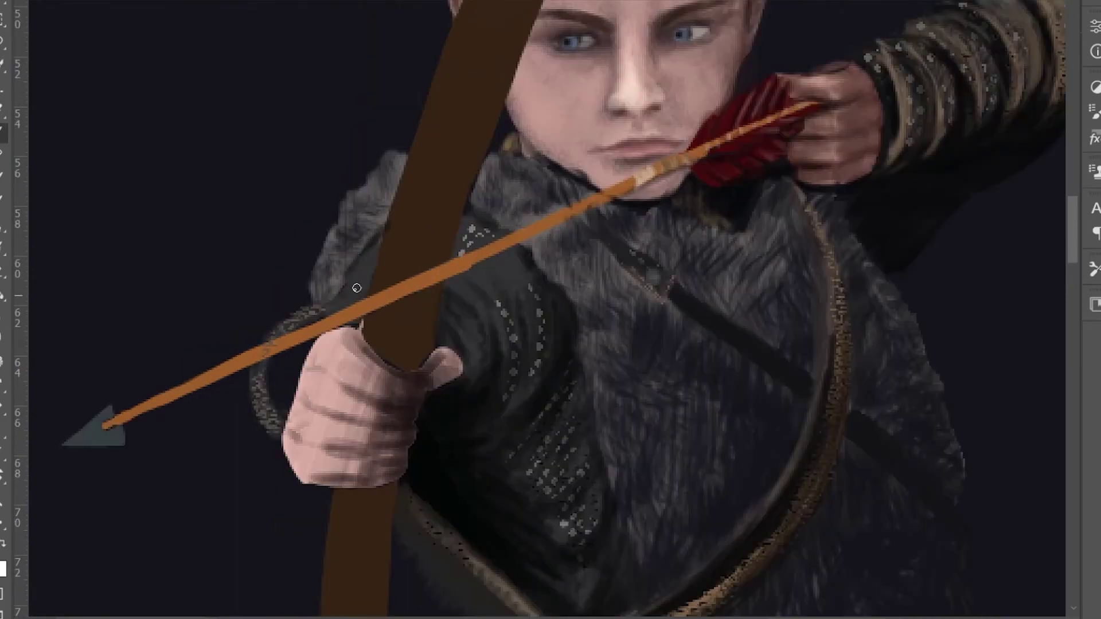
# - Paint a beige trim curving along the vest's armhole on both sides of the bow
pyautogui.moveTo(343, 286)
pyautogui.mouseDown()
pyautogui.moveTo(381, 218)
pyautogui.moveTo(510, 232)
pyautogui.mouseUp()
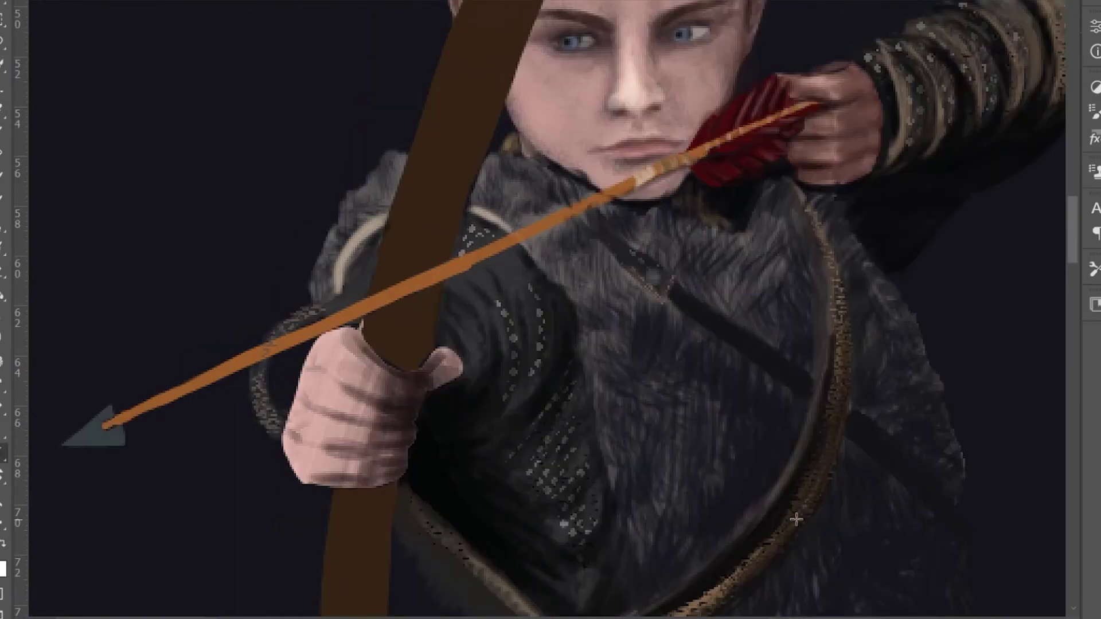
pyautogui.hotkey('ctrl', 'z')
pyautogui.hotkey('ctrl', 'z')
pyautogui.press('b')
pyautogui.scroll(-5, 304, 380)
pyautogui.scroll(-3, 475, 423)
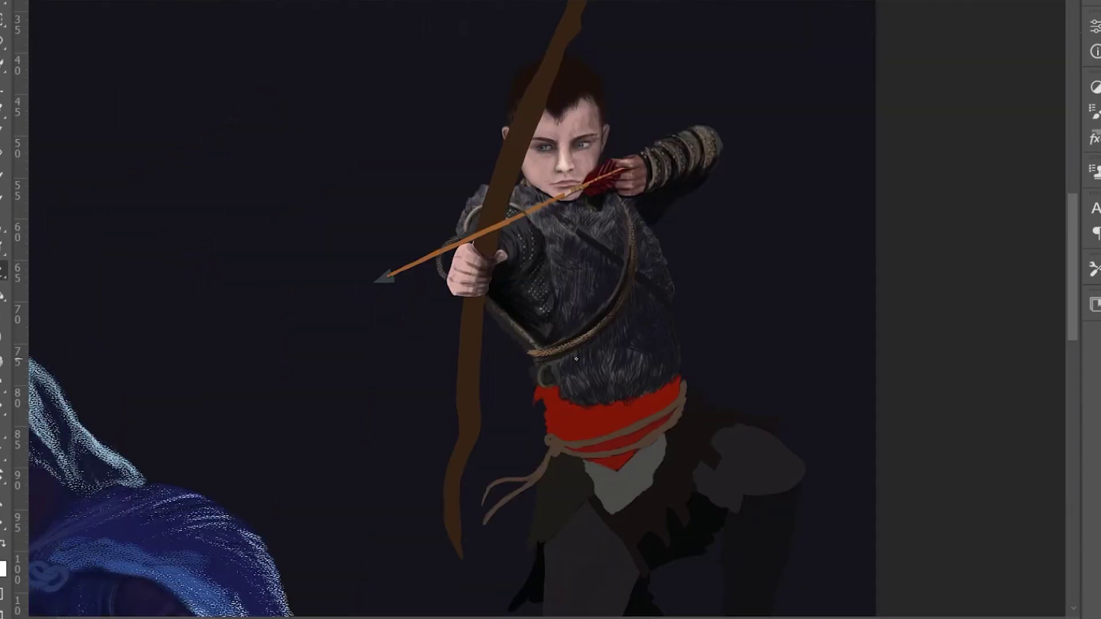
pyautogui.scroll(3, 650, 341)
# - Transform the hand gripping the bow to adjust its angle and position
pyautogui.press('e')
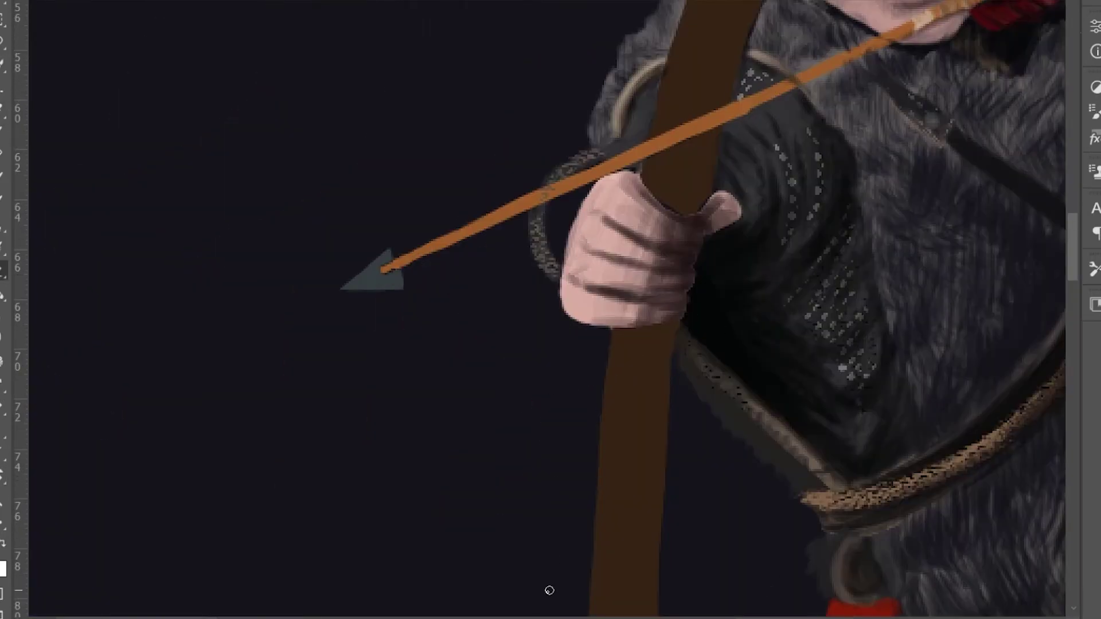
pyautogui.hotkey('ctrl', 't')
pyautogui.moveTo(565, 224); pyautogui.dragTo(578, 213)
pyautogui.press('Return')
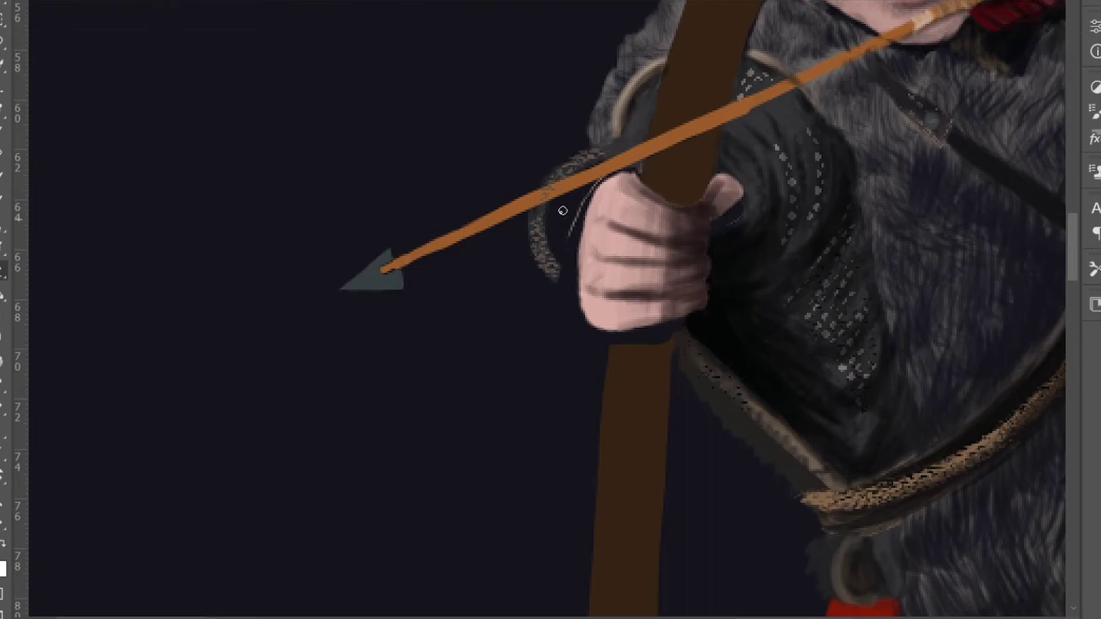
pyautogui.scroll(-2, 614, 352)
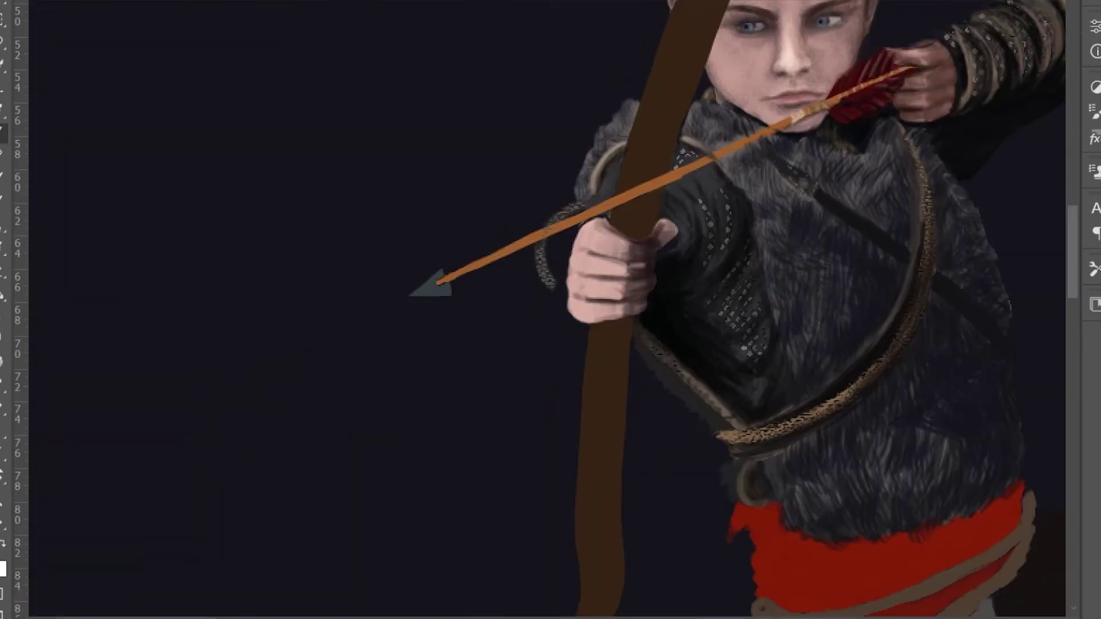
# - Paint dark cord wraps around the upper fingers of the bow hand and shade its skin in darker pink
pyautogui.moveTo(602, 239)
pyautogui.mouseDown()
pyautogui.moveTo(660, 233)
pyautogui.moveTo(617, 256)
pyautogui.mouseUp()
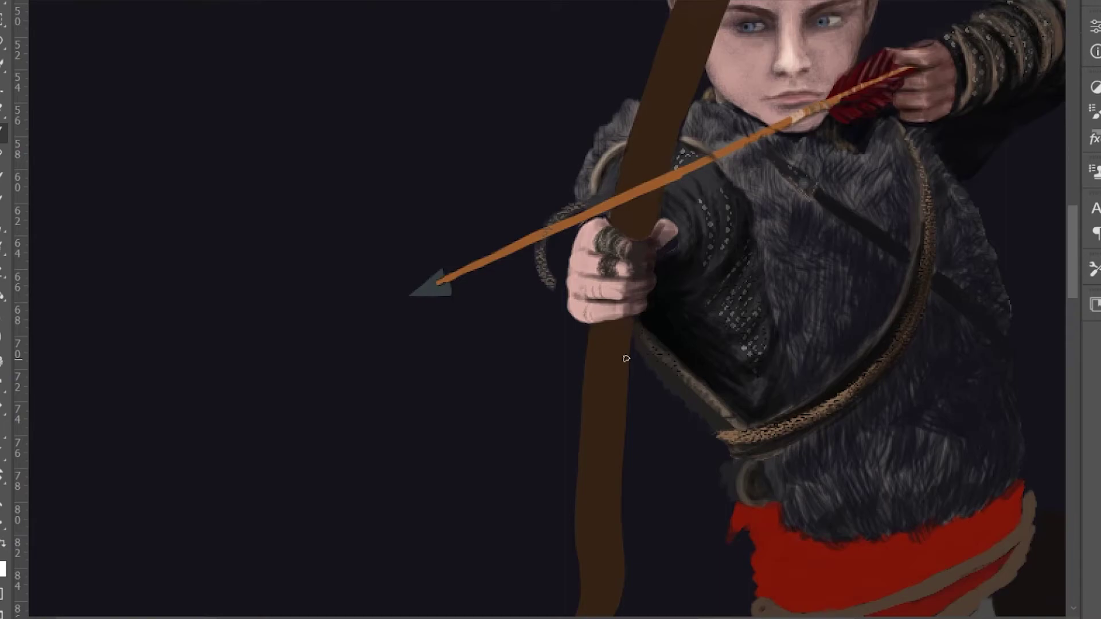
pyautogui.scroll(-2, 584, 272)
pyautogui.scroll(2, 614, 260)
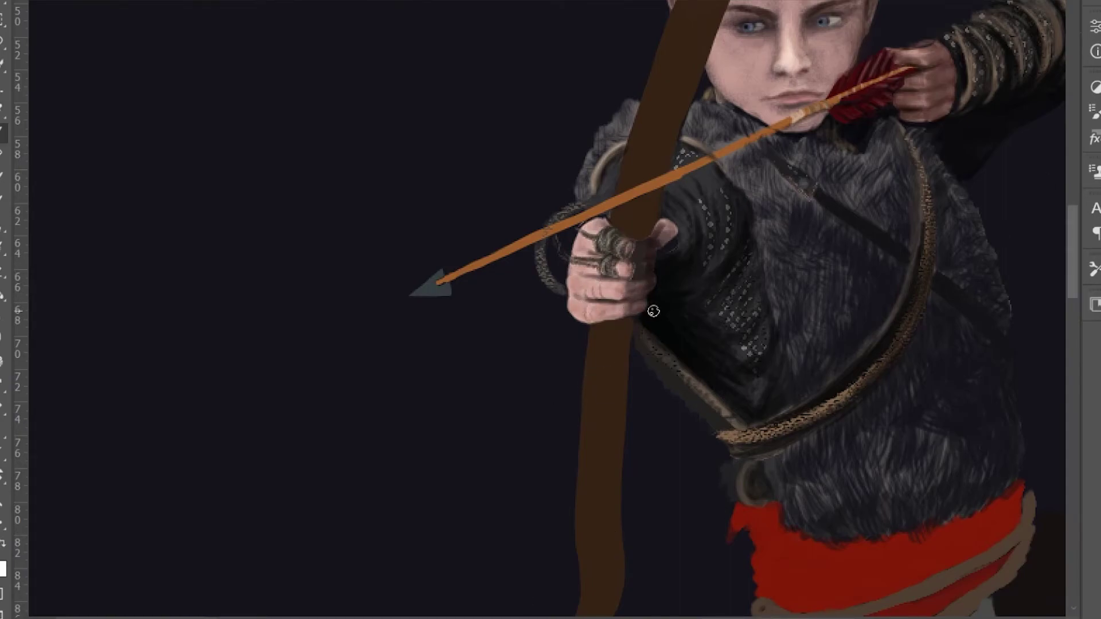
pyautogui.press('e')
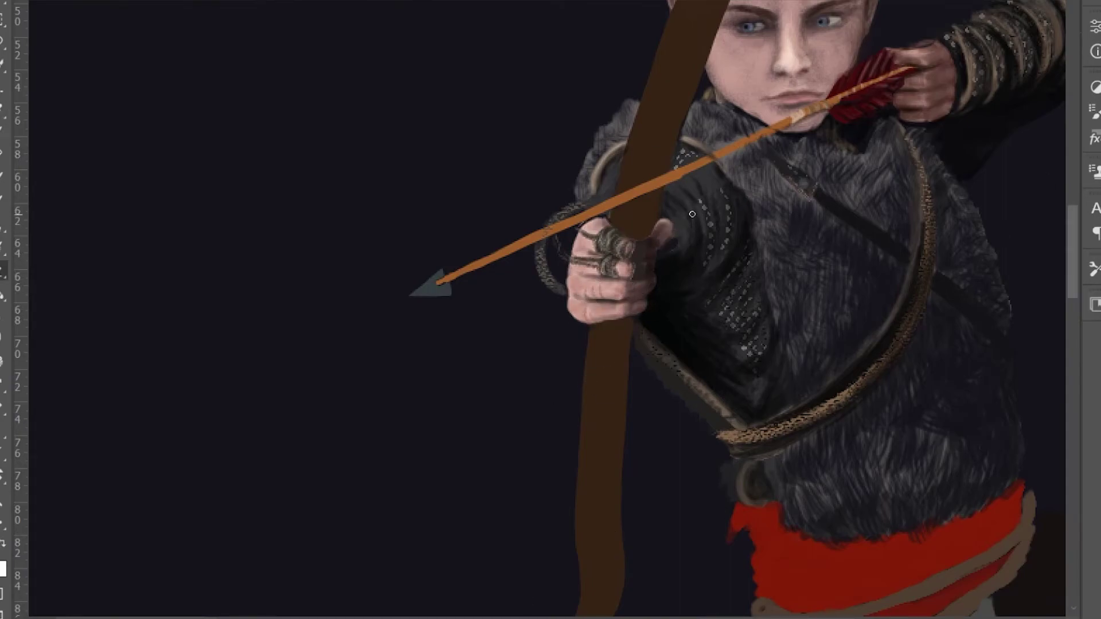
pyautogui.press('b')
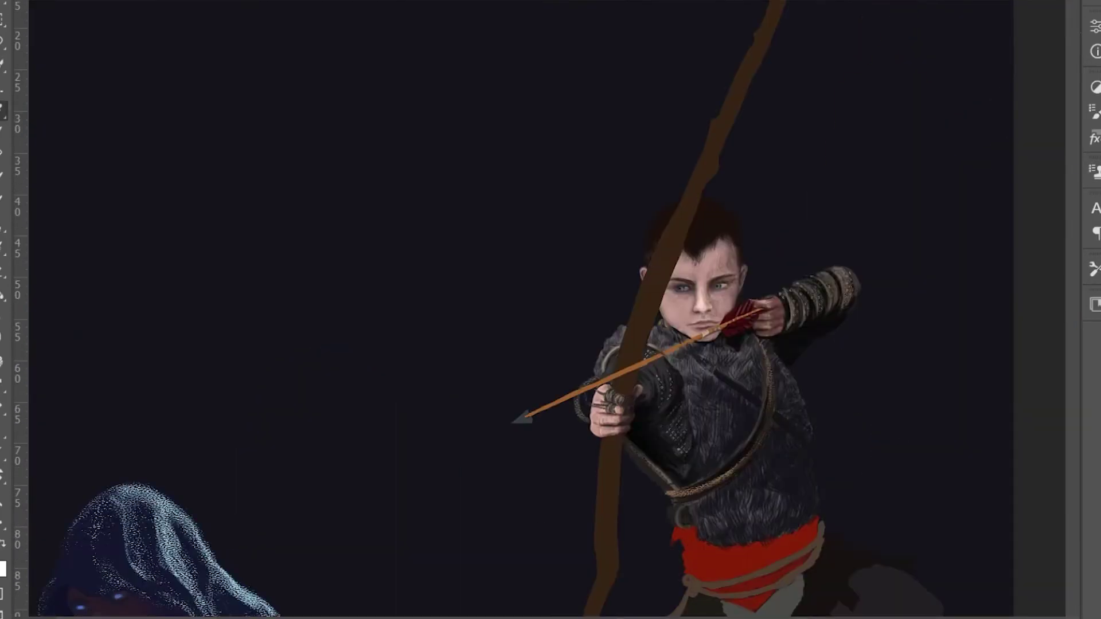
# - Brush light grey fur highlights over the vest on both sides of the chest rope and above the sash
pyautogui.scroll(2, 854, 493)
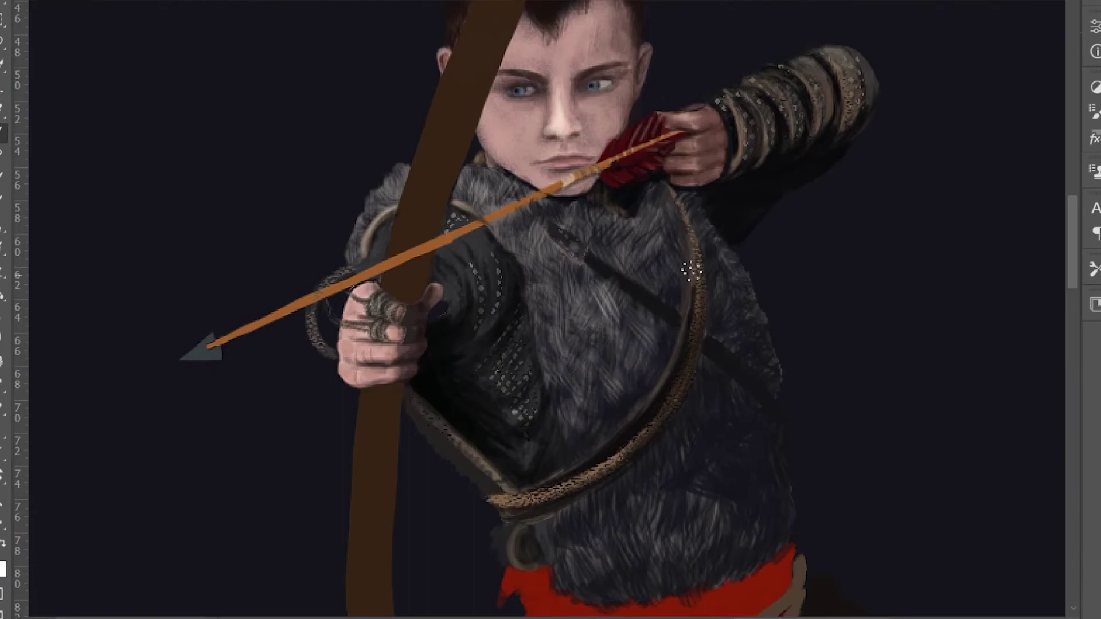
pyautogui.moveTo(651, 334); pyautogui.dragTo(678, 192)
pyautogui.scroll(3, 664, 356)
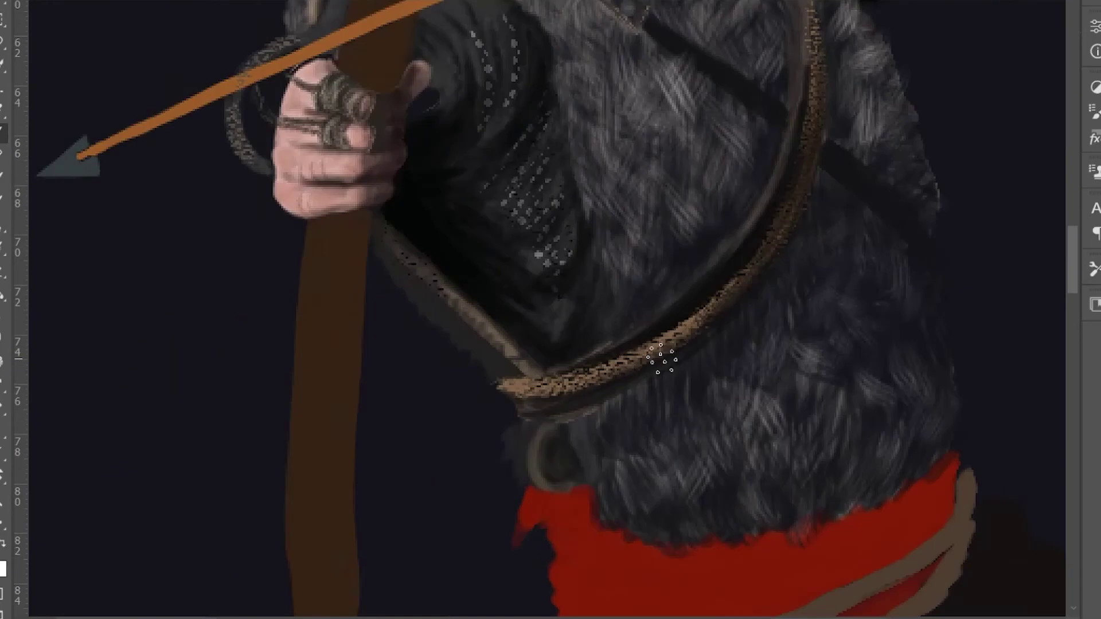
pyautogui.moveTo(669, 393); pyautogui.dragTo(618, 20)
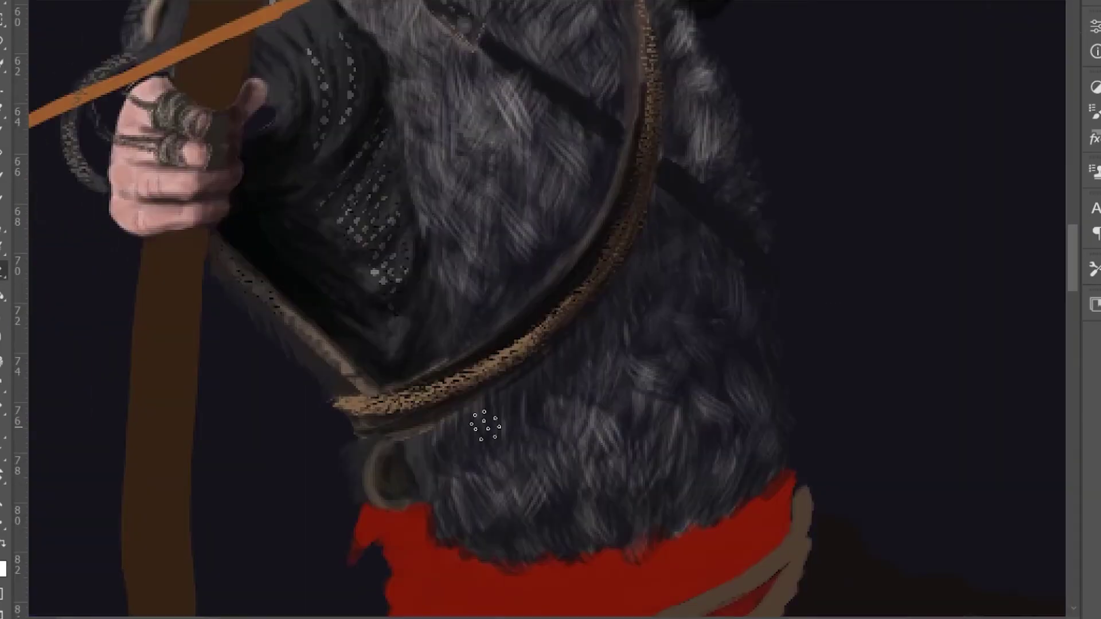
pyautogui.moveTo(749, 312); pyautogui.dragTo(620, 522)
pyautogui.hotkey('ctrl', '-')
pyautogui.hotkey('ctrl', '-')
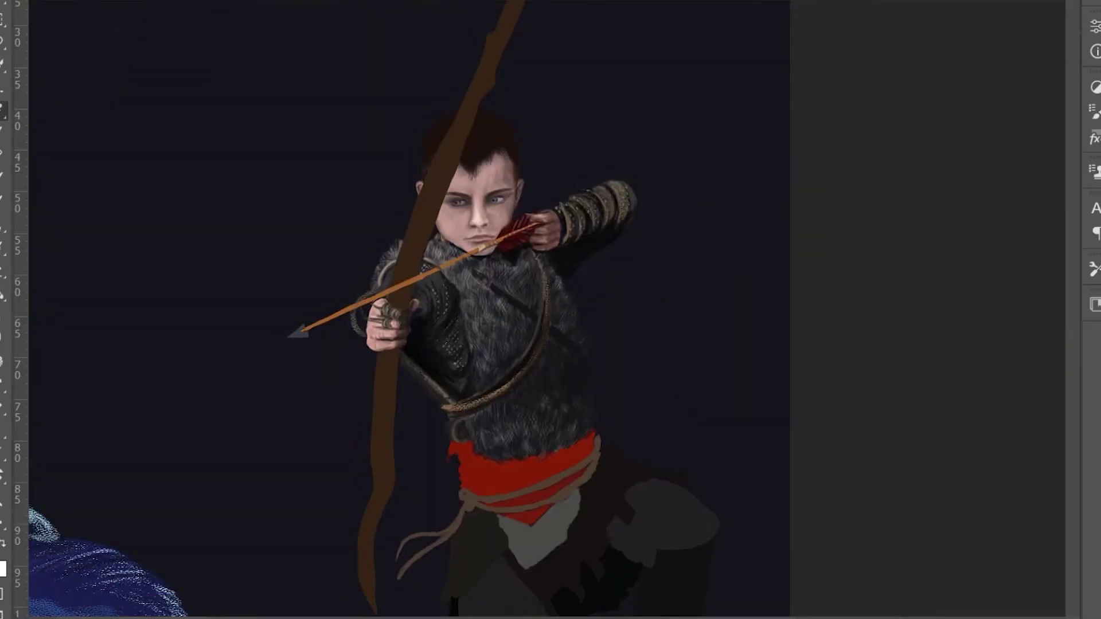
# - Add brown strands to the archer's hair and paint dark folds and orange highlights on the red sash
pyautogui.scroll(3, 434, 394)
pyautogui.scroll(-2, 705, 524)
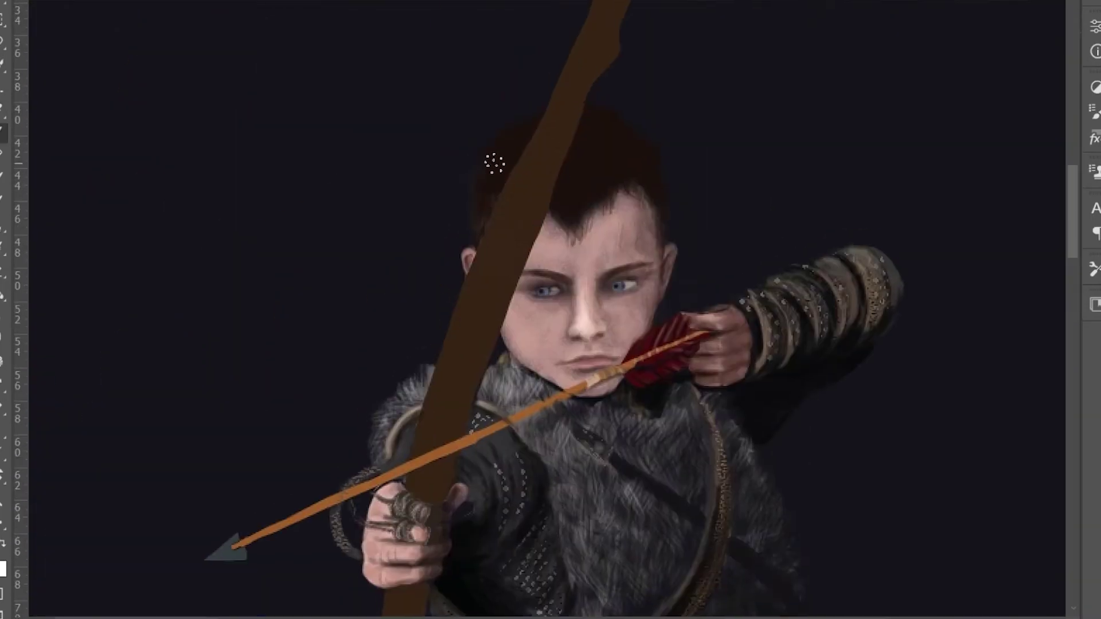
pyautogui.scroll(-3, 586, 112)
pyautogui.scroll(-2, 432, 561)
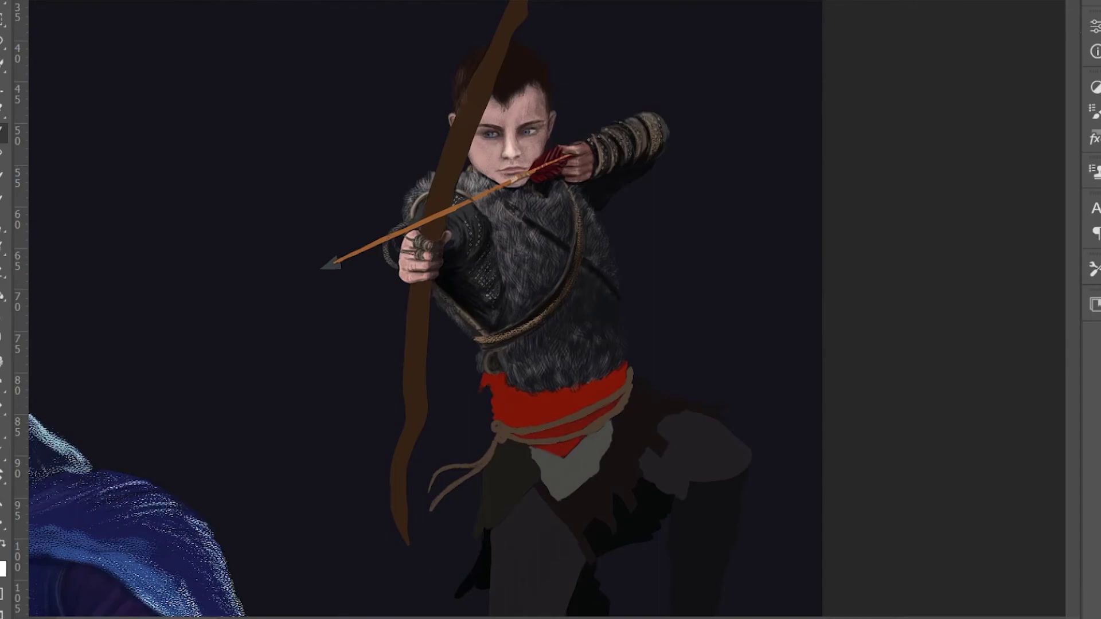
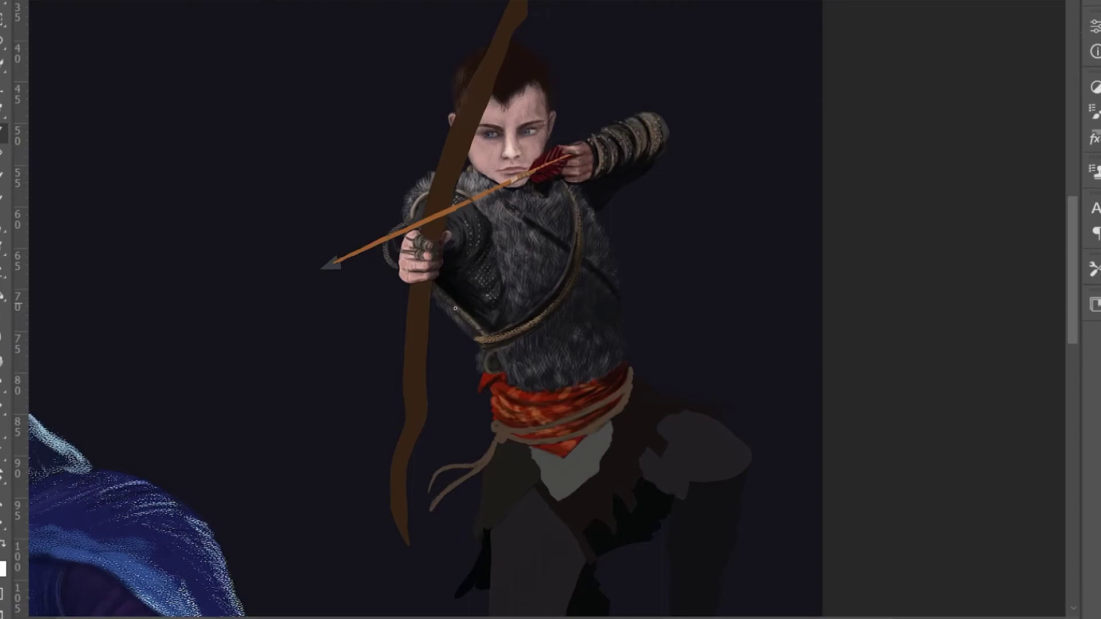
# - Paint a tan twisted-rope texture with knots on the cords around the sash and shade their edges
pyautogui.scroll(3, 688, 441)
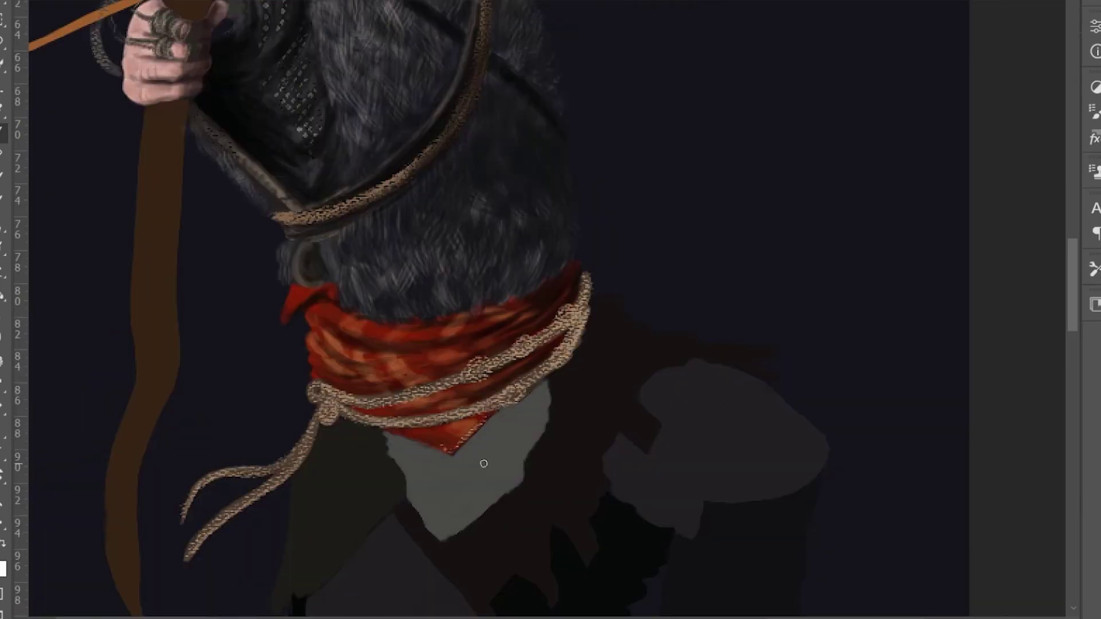
pyautogui.moveTo(578, 327); pyautogui.dragTo(584, 268)
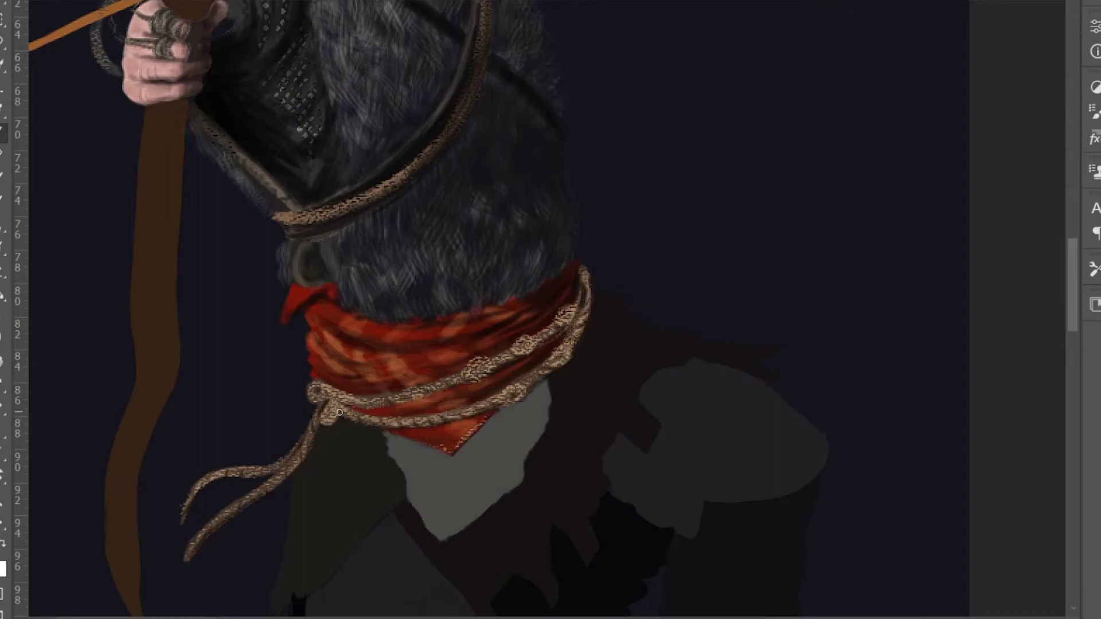
pyautogui.hotkey('ctrl', '-')
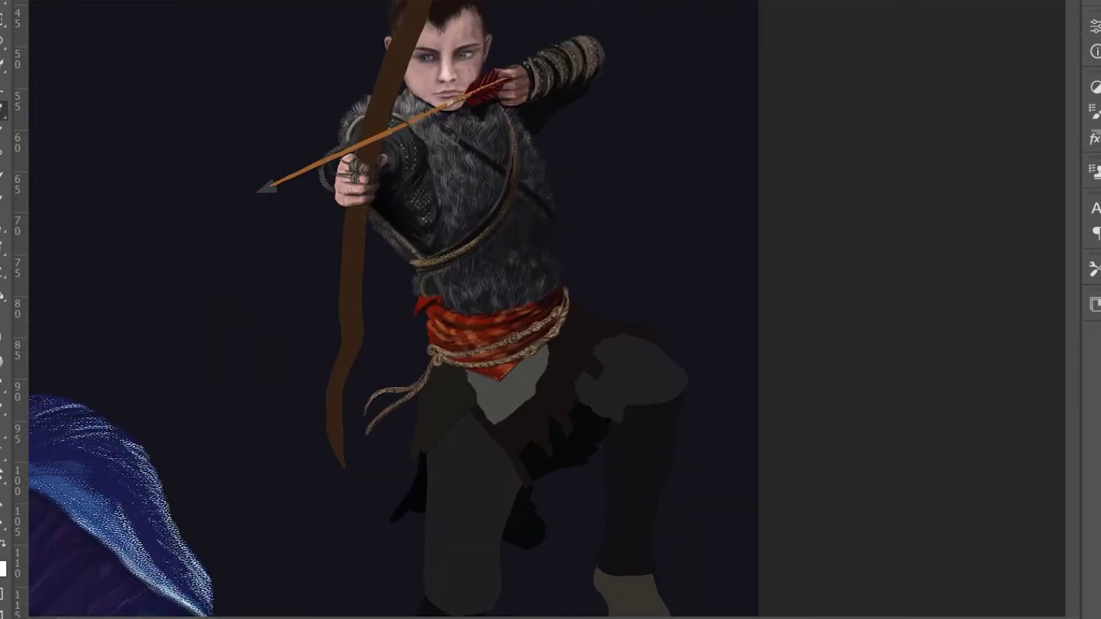
pyautogui.hotkey('ctrl', '+')
pyautogui.hotkey('ctrl', '+')
pyautogui.hotkey('ctrl', '+')
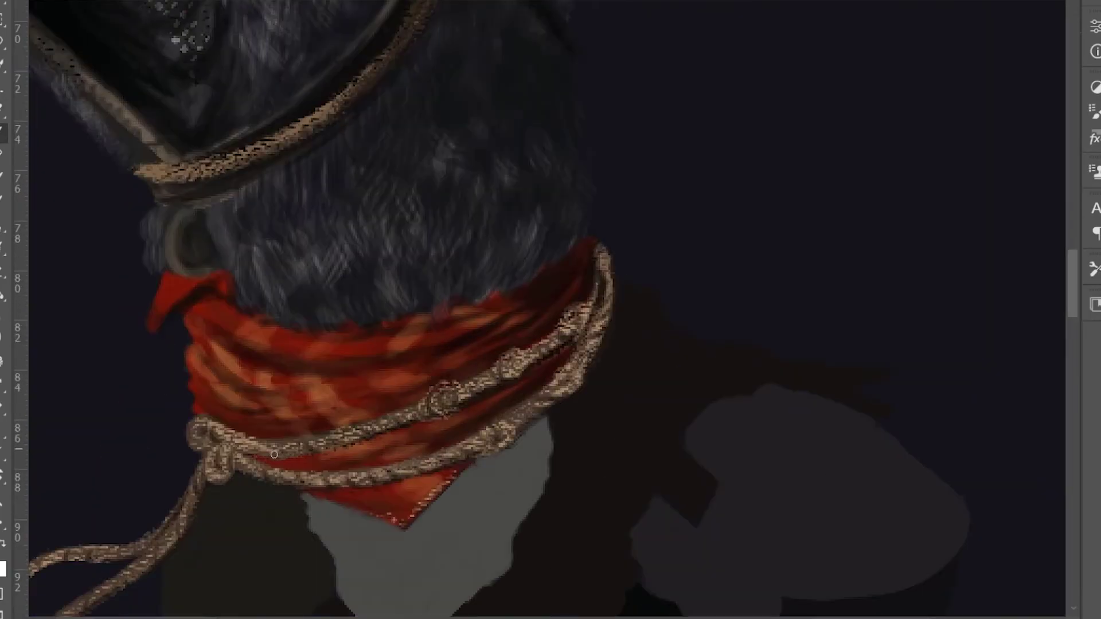
# - Paint dark brown grain over the bow's section between the hand and the archer's head
pyautogui.hotkey('ctrl', '-')
pyautogui.hotkey('ctrl', '-')
pyautogui.hotkey('ctrl', '-')
pyautogui.hotkey('ctrl', '-')
pyautogui.hotkey('ctrl', '+')
pyautogui.hotkey('ctrl', '+')
pyautogui.hotkey('ctrl', '+')
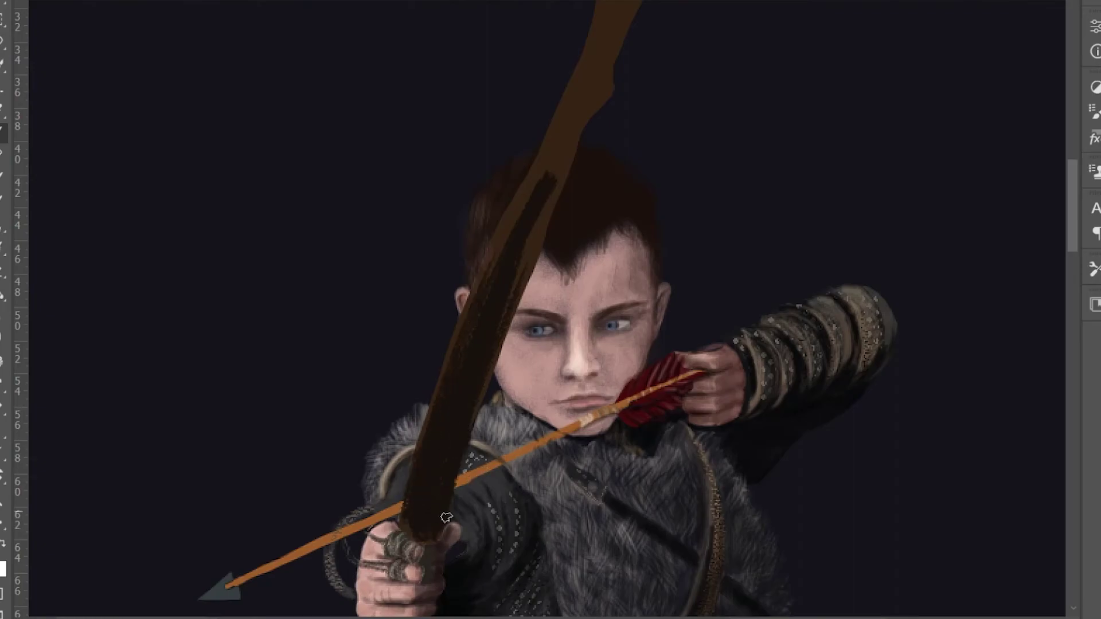
pyautogui.hotkey('ctrl', '-')
# - Extend the dark wood grain up to the bow's tip and down its lower limb
pyautogui.scroll(5, 467, 356)
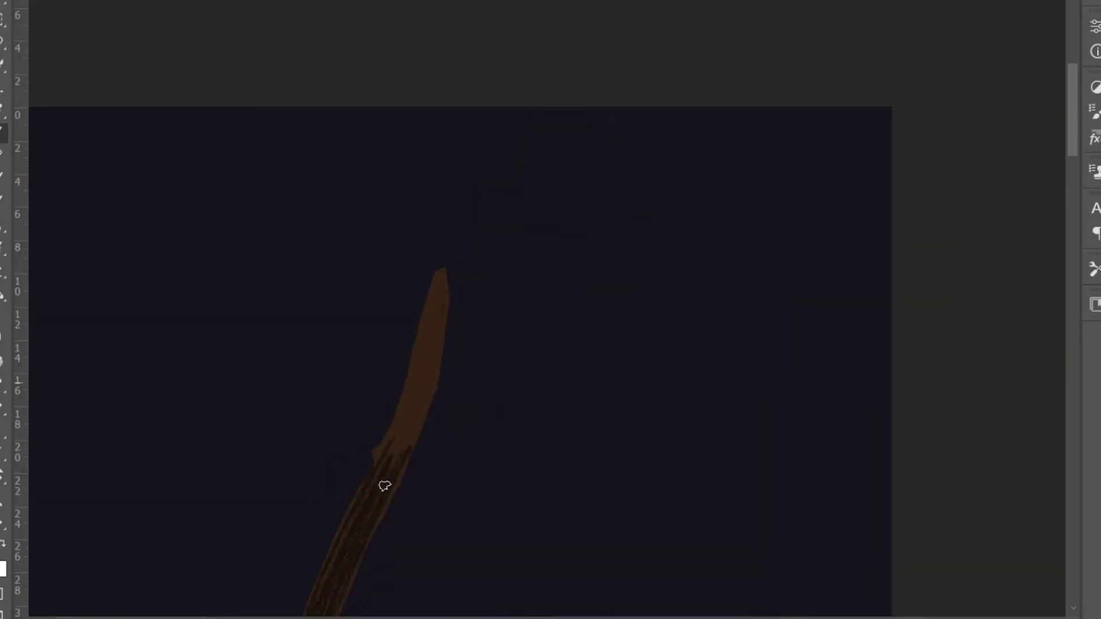
pyautogui.hotkey('ctrl', '+')
pyautogui.hotkey('ctrl', '-')
pyautogui.moveTo(386, 224)
pyautogui.mouseDown()
pyautogui.moveTo(372, 493)
pyautogui.moveTo(390, 487)
pyautogui.mouseUp()
pyautogui.hotkey('ctrl', '+')
pyautogui.moveTo(476, 481)
pyautogui.mouseDown()
pyautogui.moveTo(484, 213)
pyautogui.moveTo(476, 465)
pyautogui.mouseUp()
pyautogui.scroll(10, 483, 309)
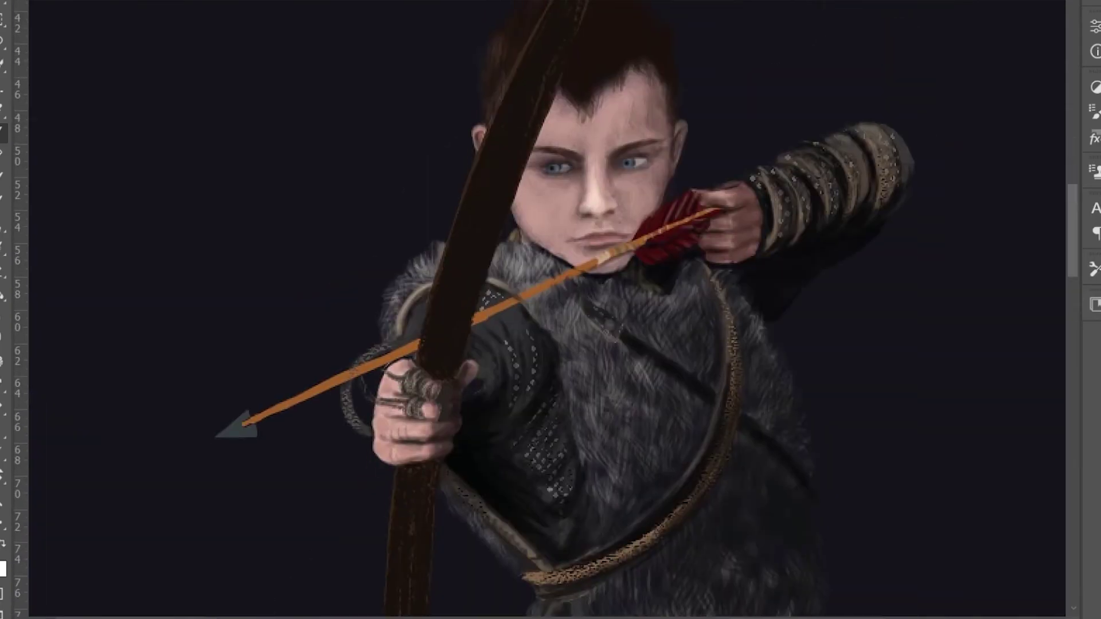
# - Paint lighter brown grain and knots on the bow's upper limb and curved bark lines on the lower limb
pyautogui.hotkey('ctrl', '+')
pyautogui.moveTo(491, 177); pyautogui.dragTo(418, 327)
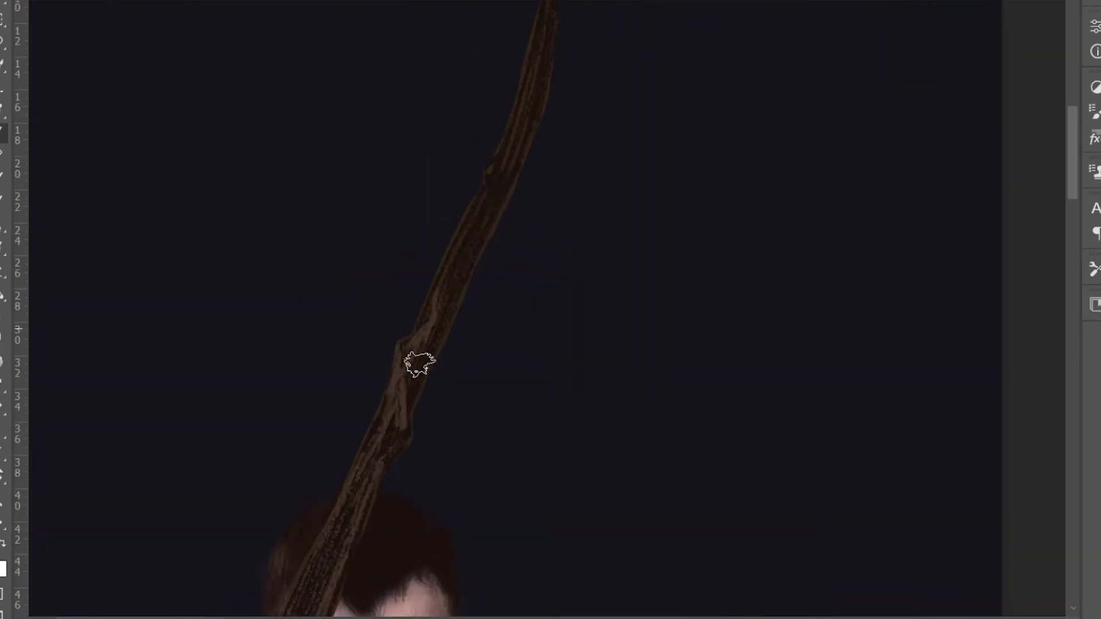
pyautogui.hotkey('ctrl', '-')
pyautogui.moveTo(483, 170); pyautogui.dragTo(516, 128)
pyautogui.scroll(-10, 462, 449)
pyautogui.scroll(4, 459, 388)
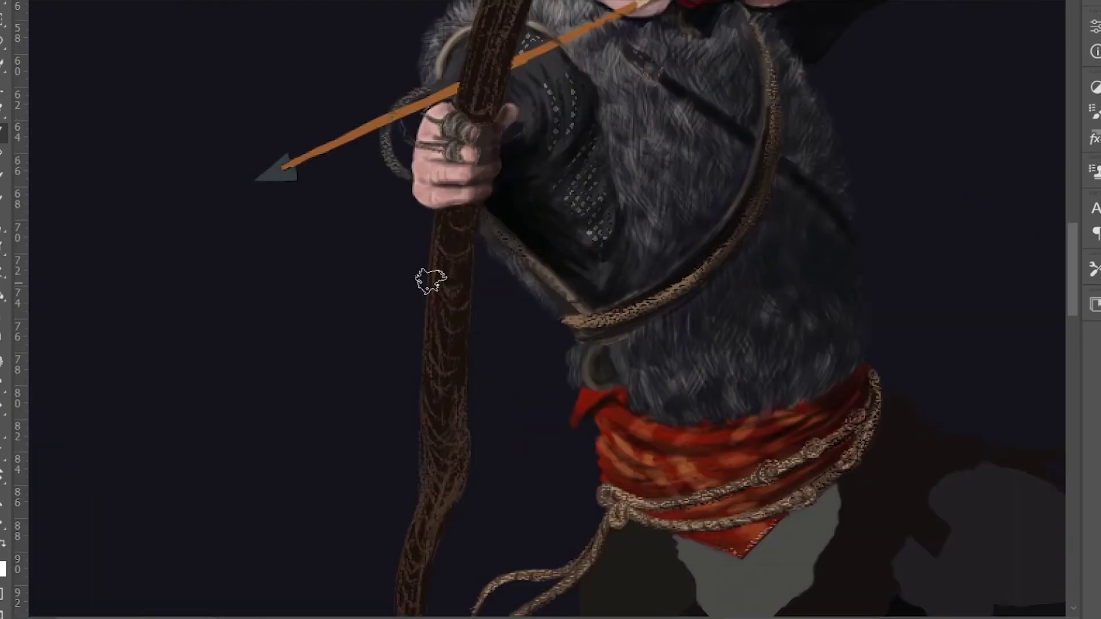
# - Add reddish-brown streaks to the bow's upper limb and a denser bark texture to the lower limb
pyautogui.scroll(6, 461, 592)
pyautogui.scroll(-10, 461, 592)
pyautogui.scroll(10, 462, 516)
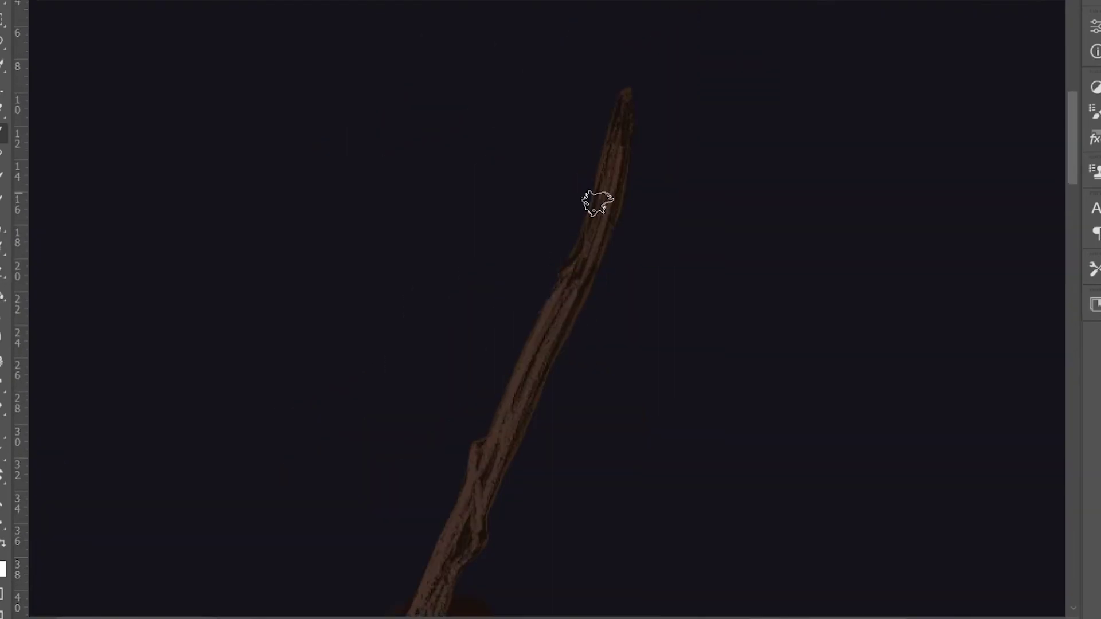
pyautogui.scroll(-6, 531, 315)
pyautogui.scroll(-4, 530, 315)
pyautogui.moveTo(504, 487); pyautogui.dragTo(519, 448)
pyautogui.scroll(4, 573, 361)
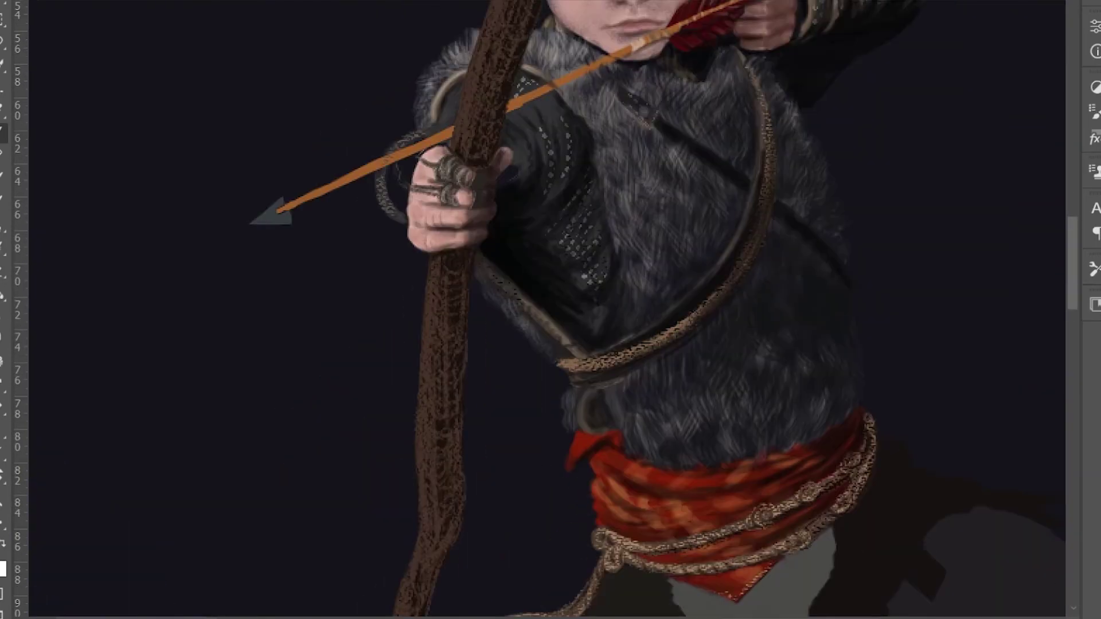
# - Darken the shaded edge of the bow's upper limb and refine its bark texture around the knots
pyautogui.hotkey('ctrl', '-')
pyautogui.hotkey('ctrl', '-')
pyautogui.scroll(3, 567, 386)
pyautogui.scroll(4, 572, 233)
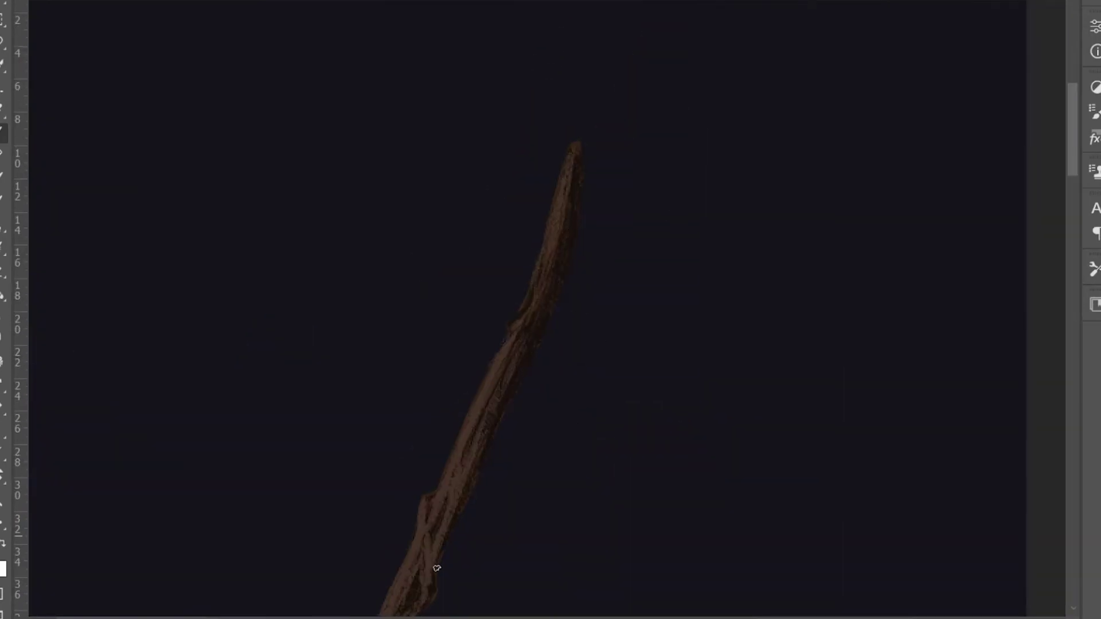
pyautogui.scroll(-5, 563, 269)
pyautogui.scroll(5, 497, 352)
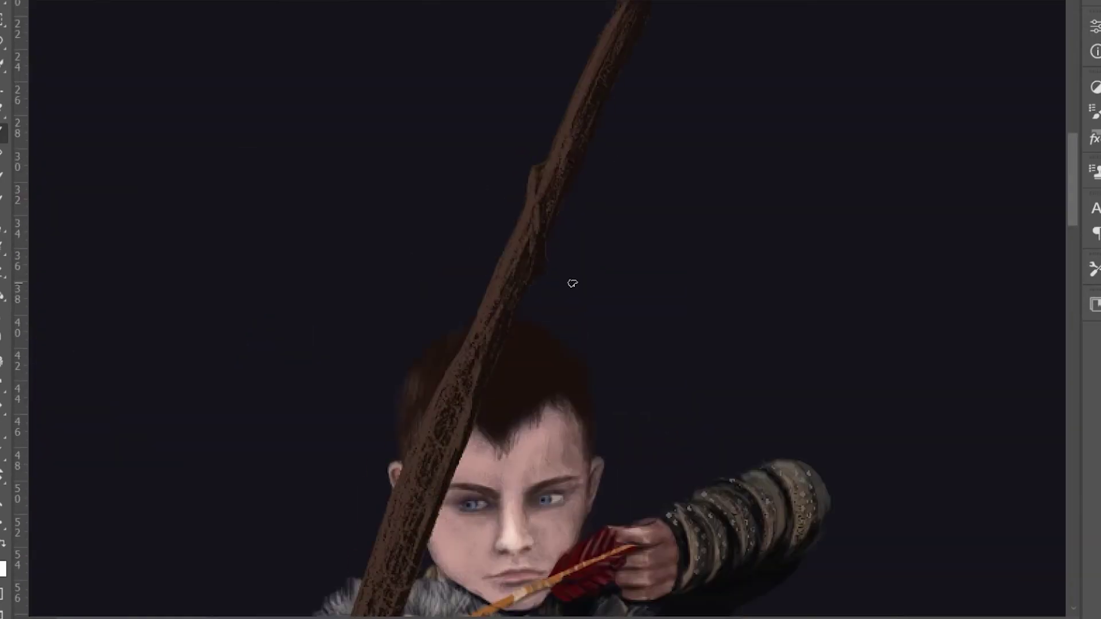
# - Deepen the bark texture on the bow's lower limb and dot small light highlights along the edge of its upper tip
pyautogui.scroll(-4, 443, 494)
pyautogui.scroll(4, 444, 494)
pyautogui.scroll(-4, 401, 493)
pyautogui.scroll(4, 373, 503)
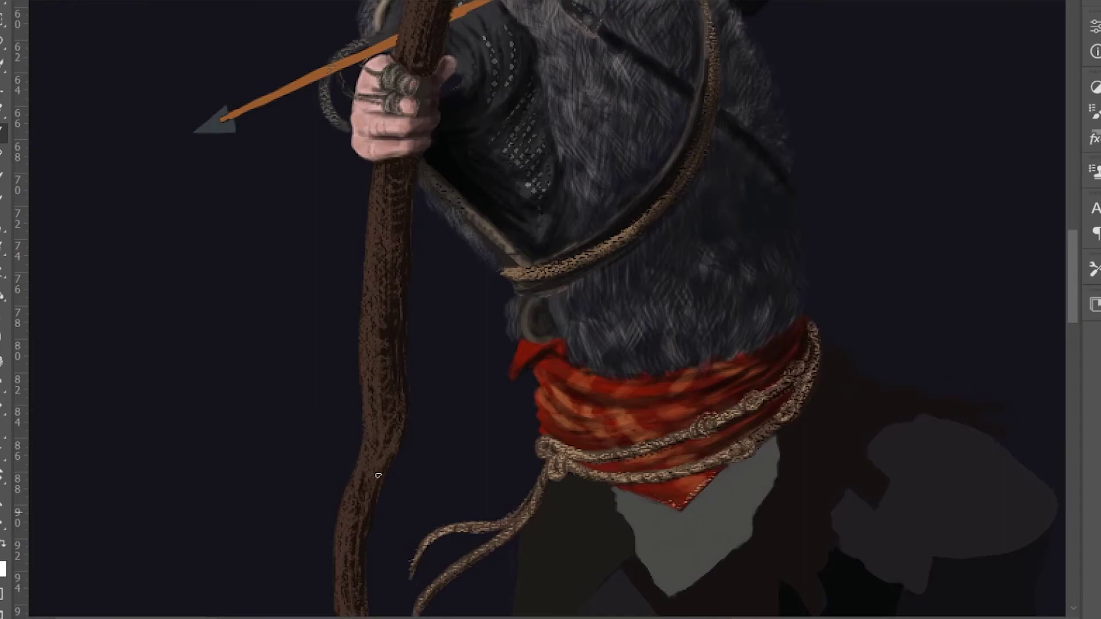
pyautogui.scroll(-5, 373, 504)
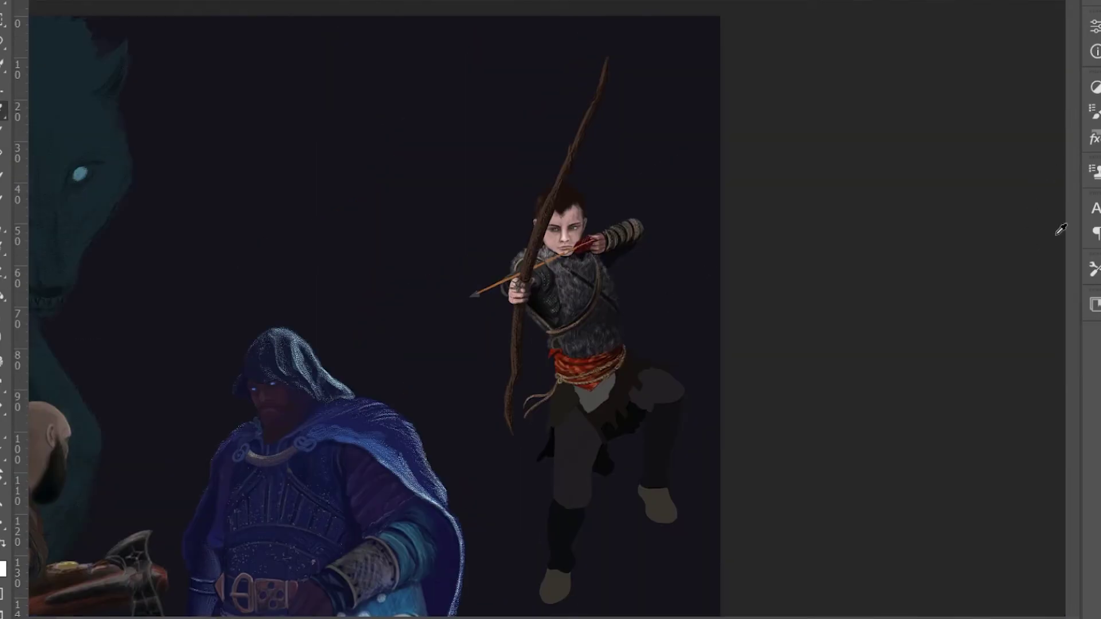
pyautogui.scroll(5, 486, 222)
pyautogui.scroll(6, 660, 300)
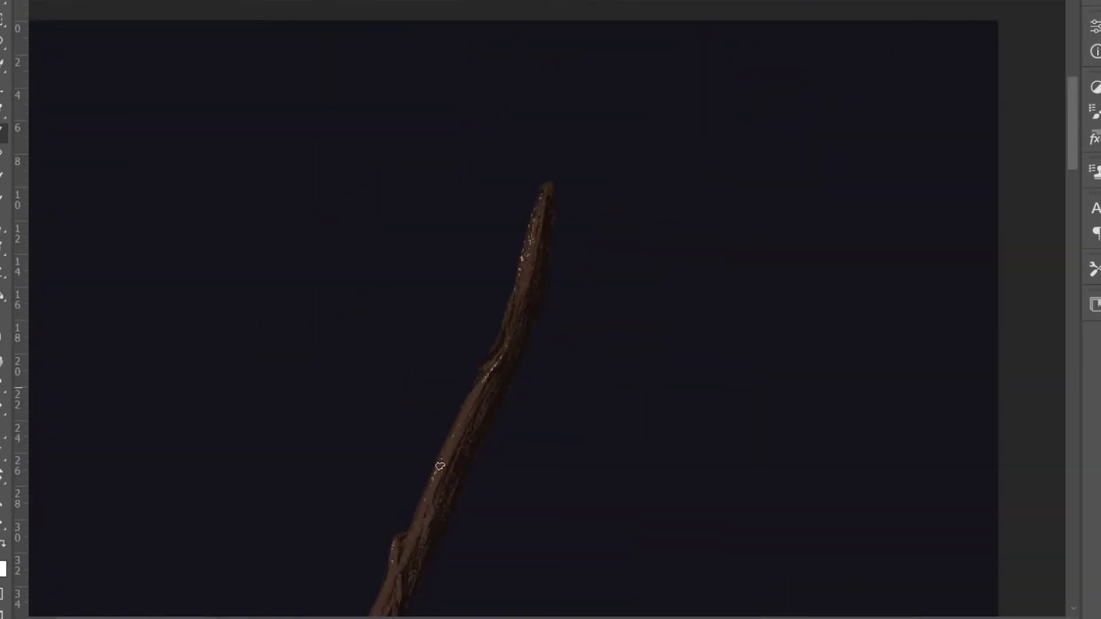
# - Extend warm brown tones and speckled highlights along the lit edge of both bow limbs
pyautogui.scroll(-10, 907, 429)
pyautogui.scroll(-5, 533, 334)
pyautogui.scroll(3, 523, 381)
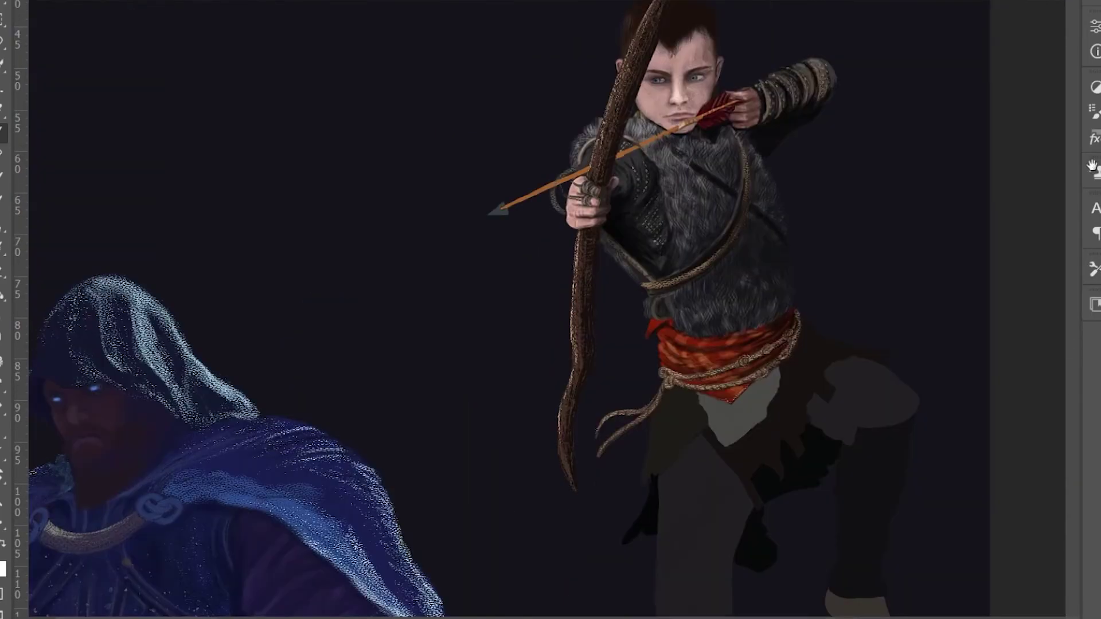
pyautogui.scroll(5, 583, 293)
pyautogui.scroll(-4, 545, 397)
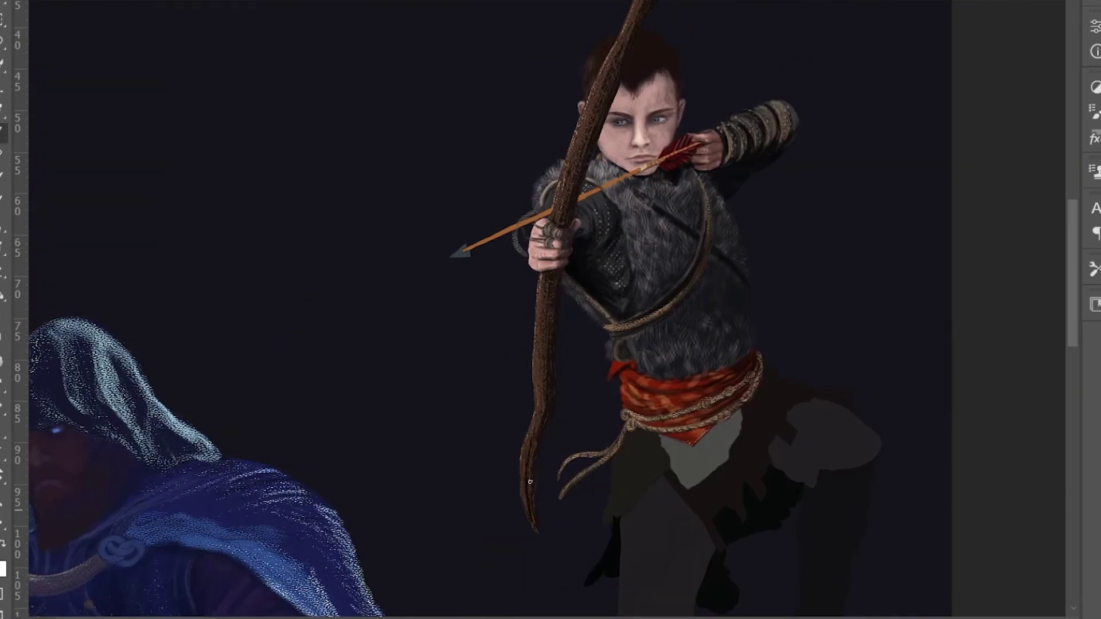
pyautogui.scroll(4, 553, 317)
pyautogui.scroll(5, 538, 178)
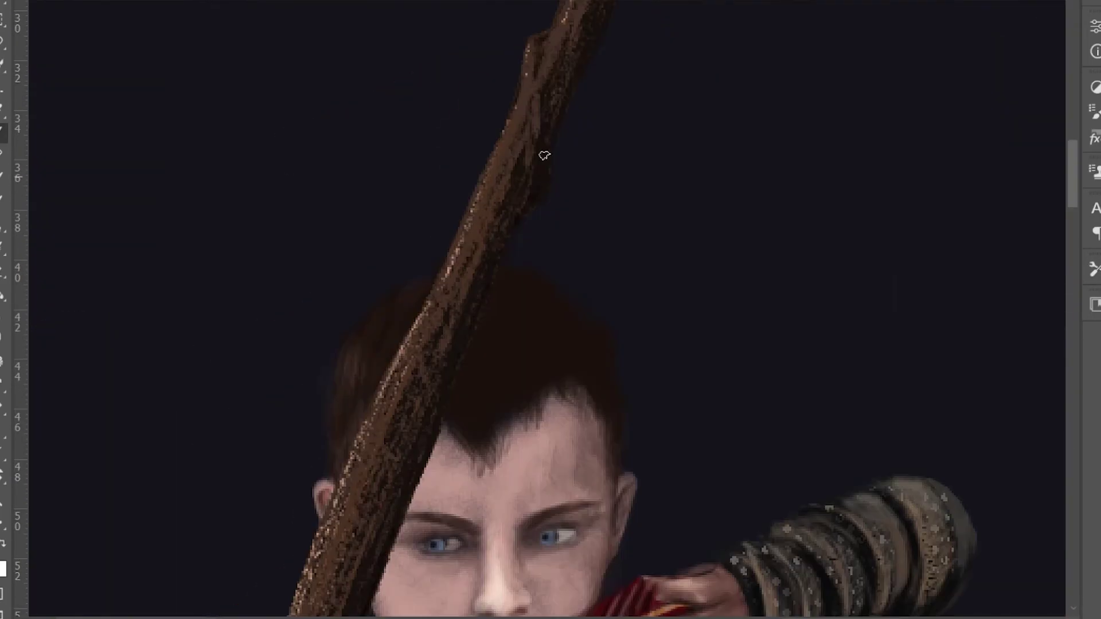
# - Paint tan cloth wrappings around the bow near the grip, along both limbs and below the upper tip
pyautogui.scroll(-5, 539, 179)
pyautogui.scroll(4, 436, 321)
pyautogui.scroll(-5, 335, 459)
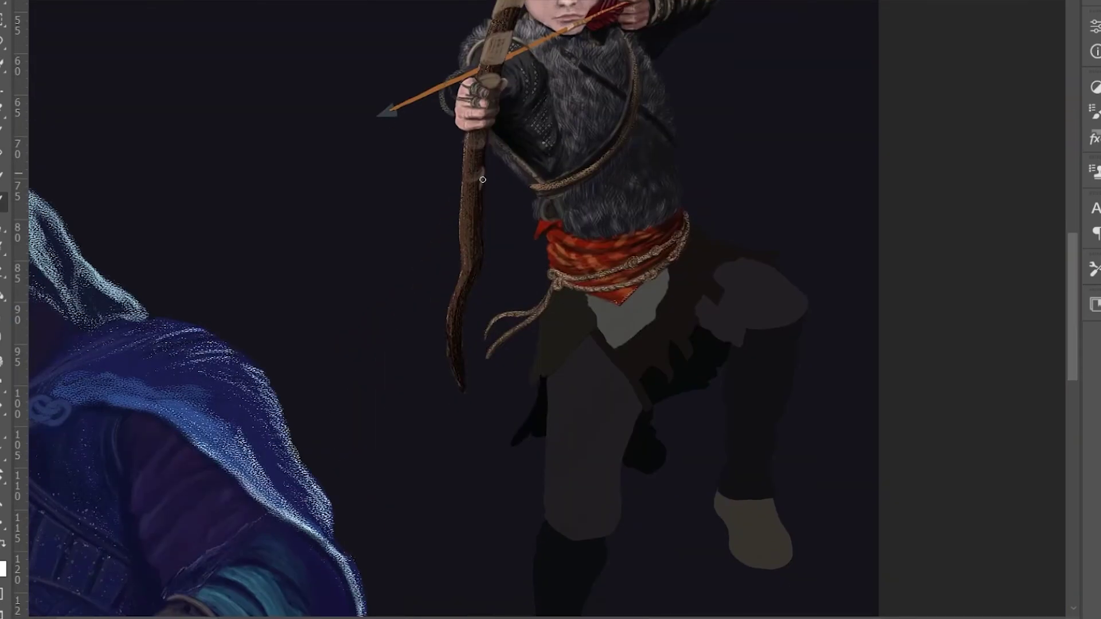
pyautogui.scroll(-5, 473, 284)
pyautogui.scroll(3, 467, 413)
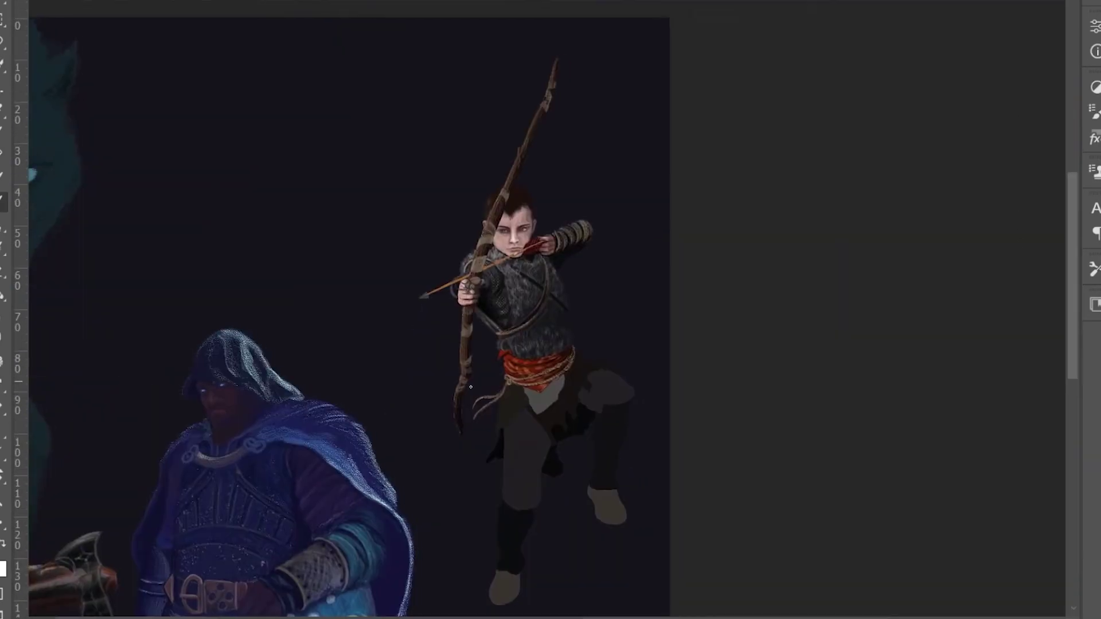
# - Draw the thin drawn bowstring, then tint the upper limb reddish and shade the cloth wrappings
pyautogui.scroll(1, 658, 80)
pyautogui.scroll(3, 596, 135)
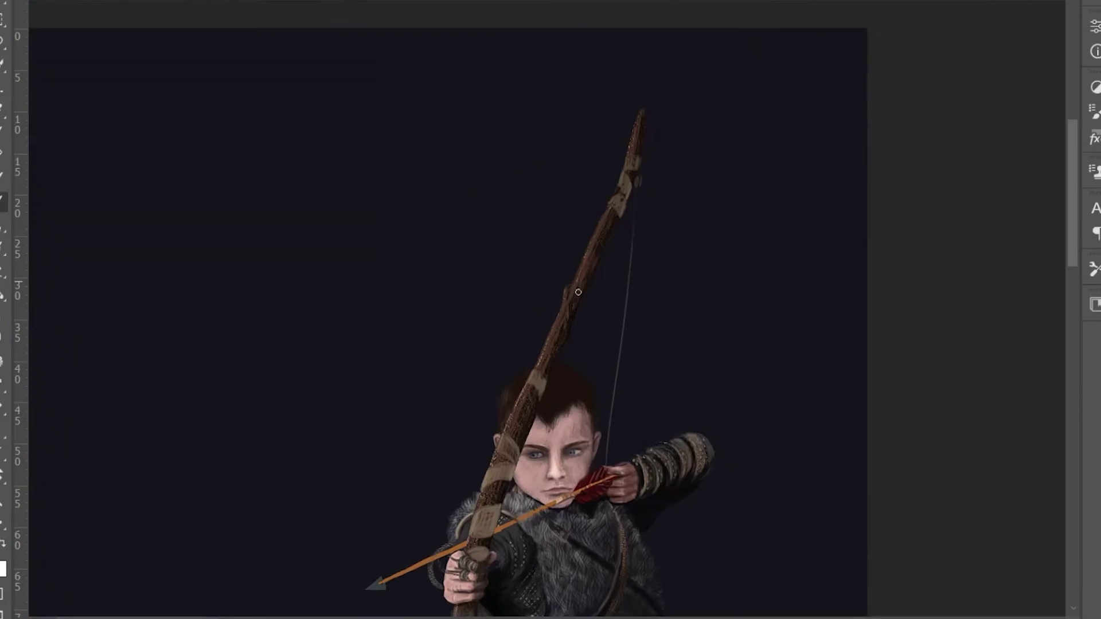
pyautogui.press('b')
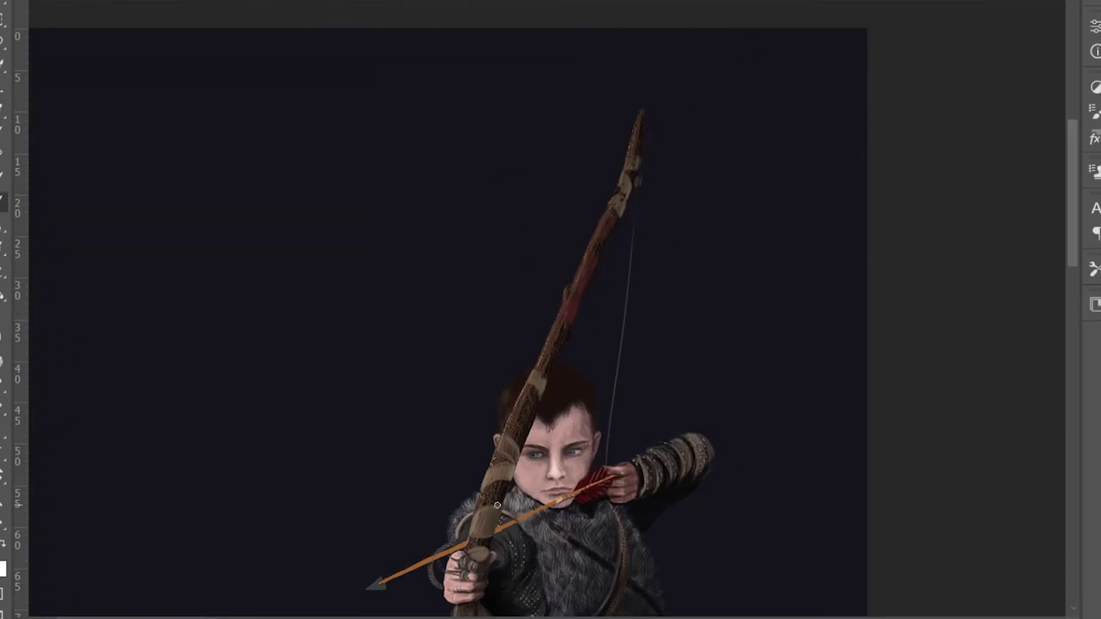
pyautogui.moveTo(488, 516); pyautogui.dragTo(611, 249)
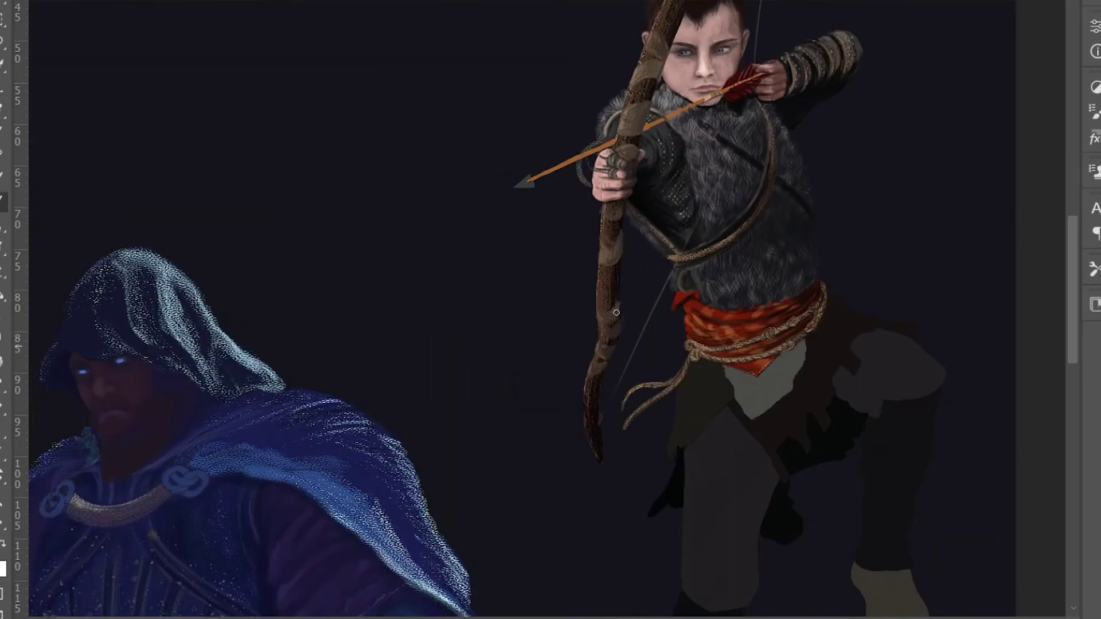
pyautogui.scroll(2, 621, 347)
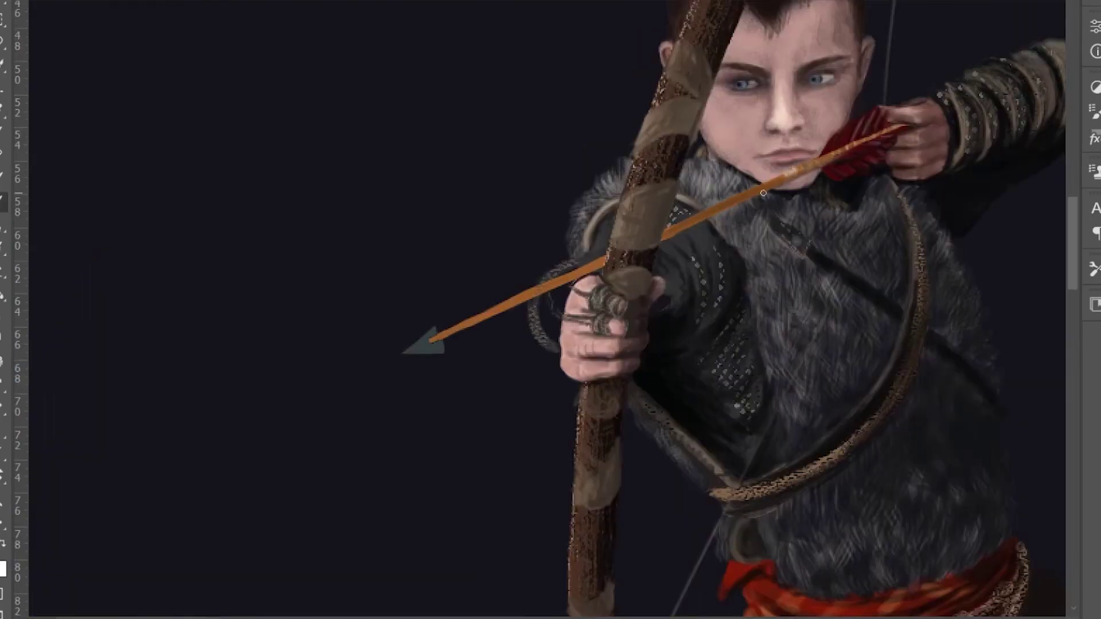
# - Texture the archer's ragged leather skirt and gray mail cloth, and add muted brown fabric texture to the trousers
pyautogui.press('i')
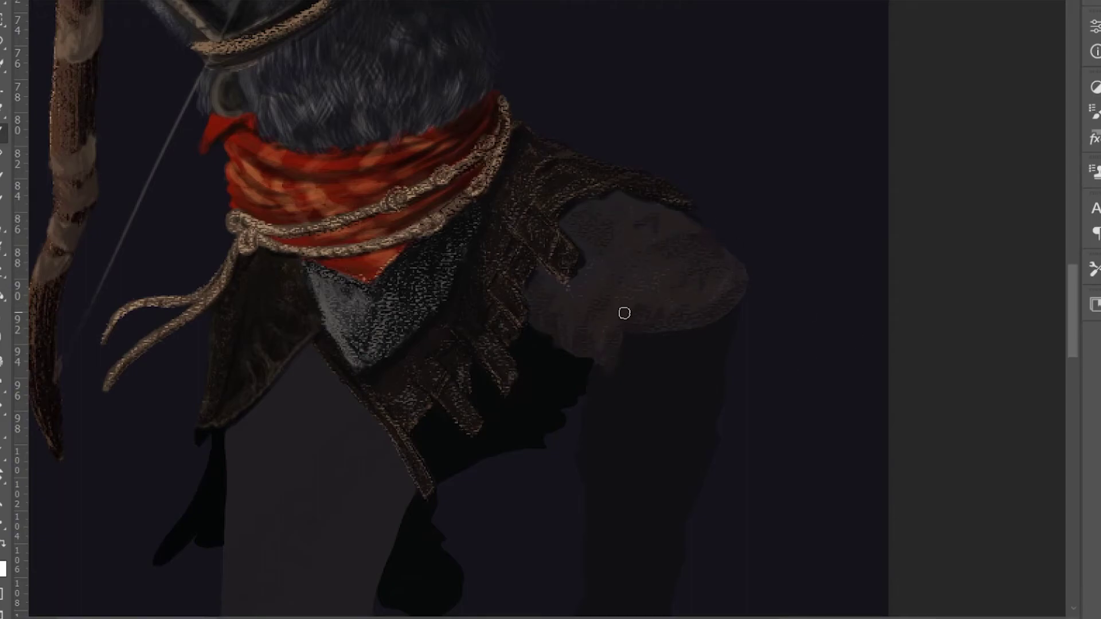
pyautogui.scroll(-5, 621, 277)
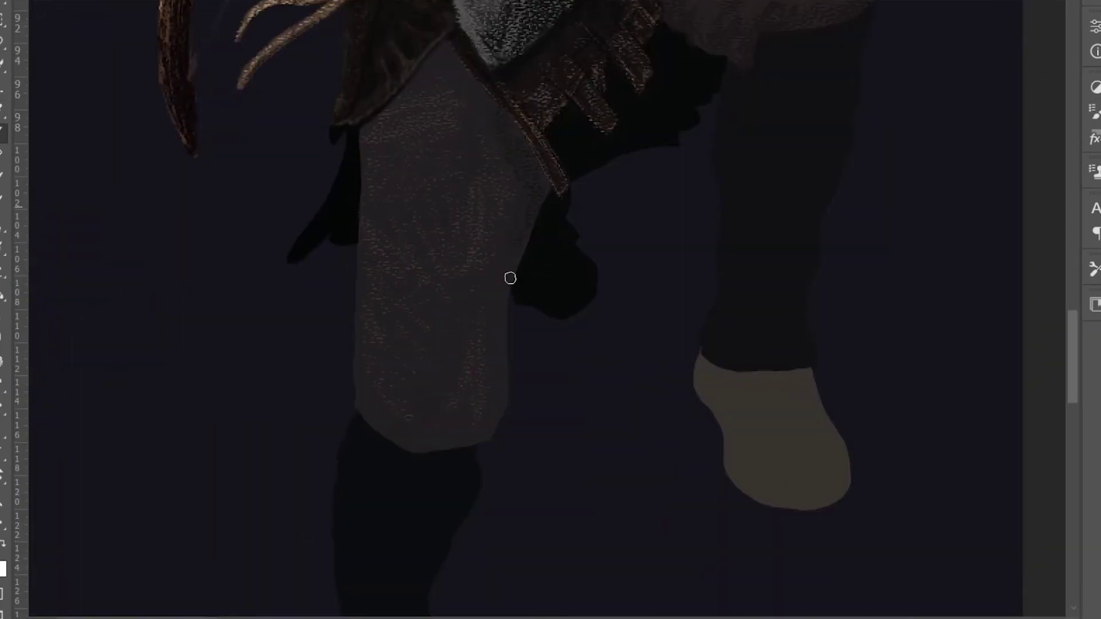
pyautogui.scroll(-5, 529, 313)
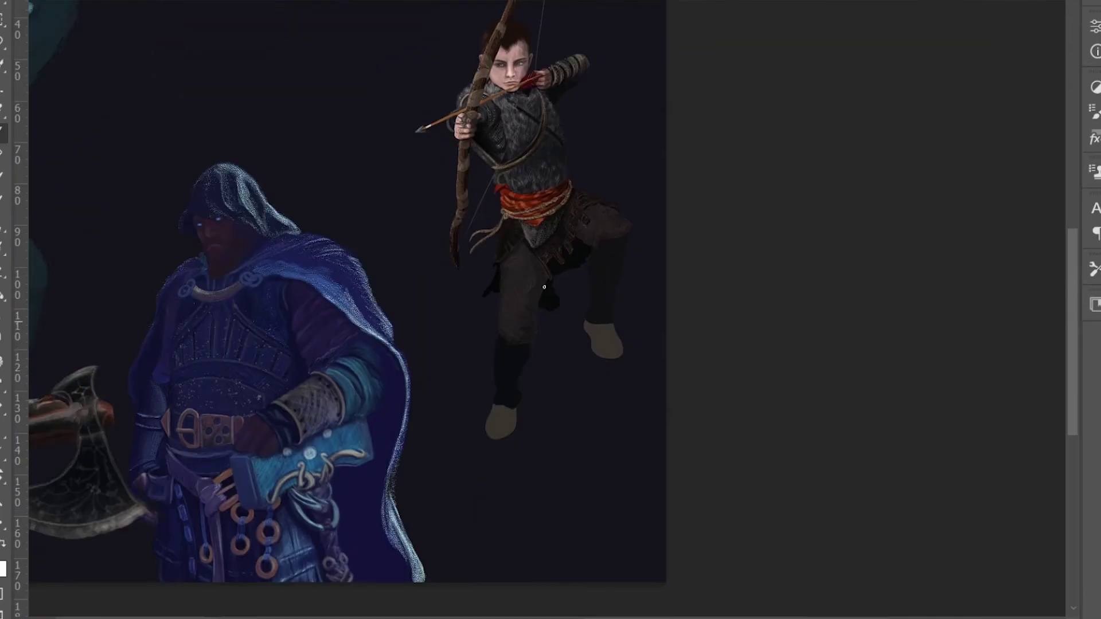
# - Stipple leather texture onto both of the archer's boots and paint crossed straps on the dark lower legs
pyautogui.scroll(5, 529, 313)
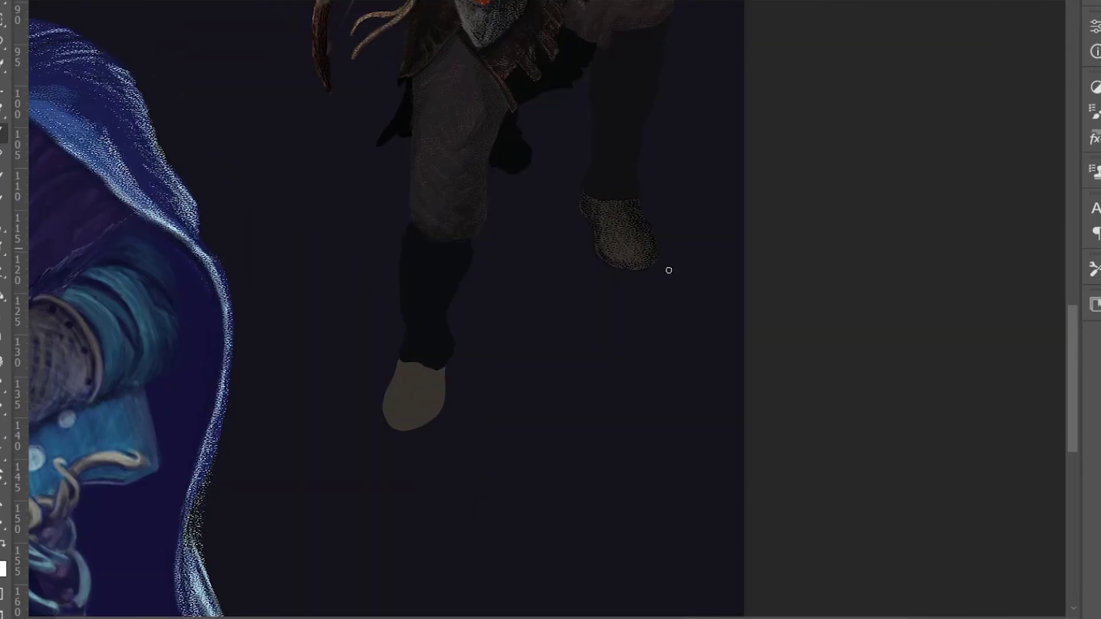
pyautogui.scroll(-2, 639, 238)
pyautogui.moveTo(644, 290); pyautogui.dragTo(625, 295)
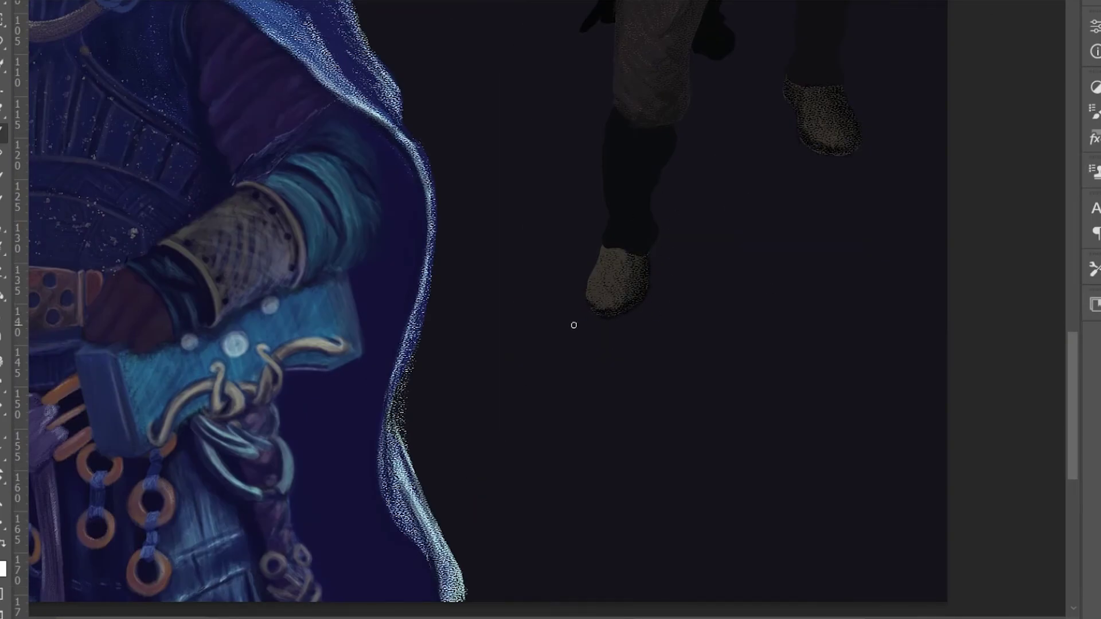
pyautogui.scroll(4, 573, 322)
pyautogui.hscroll(-2, 573, 322)
pyautogui.moveTo(695, 446)
pyautogui.mouseDown()
pyautogui.moveTo(700, 344)
pyautogui.moveTo(678, 401)
pyautogui.moveTo(705, 441)
pyautogui.mouseUp()
pyautogui.hscroll(5, 378, 364)
pyautogui.scroll(2, 378, 364)
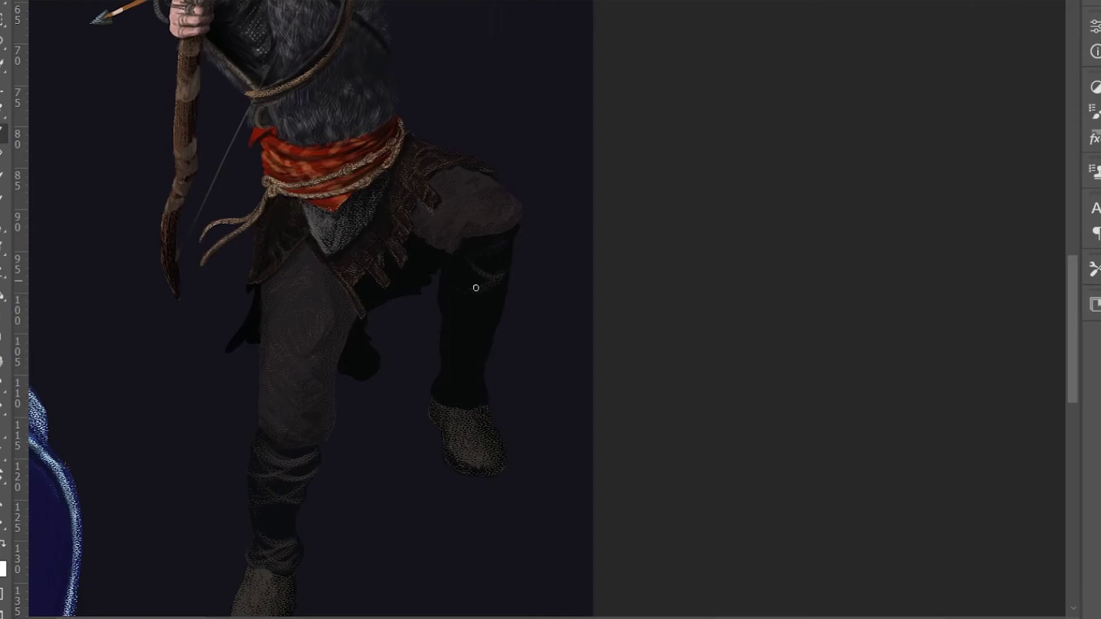
# - Soften and darken the trouser shading with a larger brush and complete the straps on the raised lower leg
pyautogui.press(']')
pyautogui.press(']')
pyautogui.press(']')
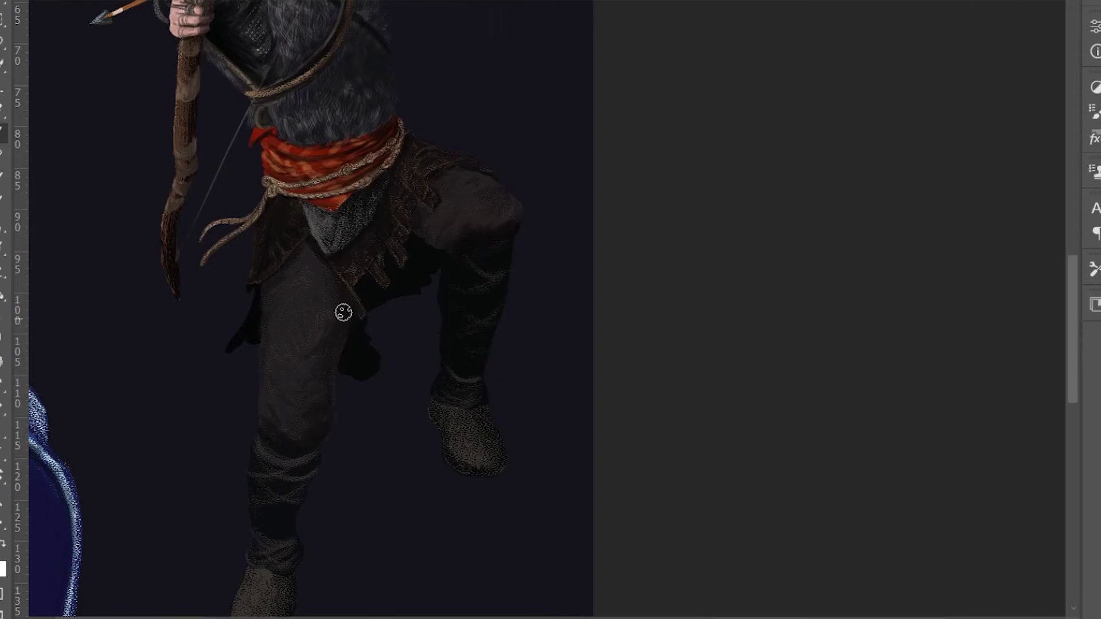
pyautogui.scroll(-3, 372, 474)
pyautogui.scroll(-1, 381, 364)
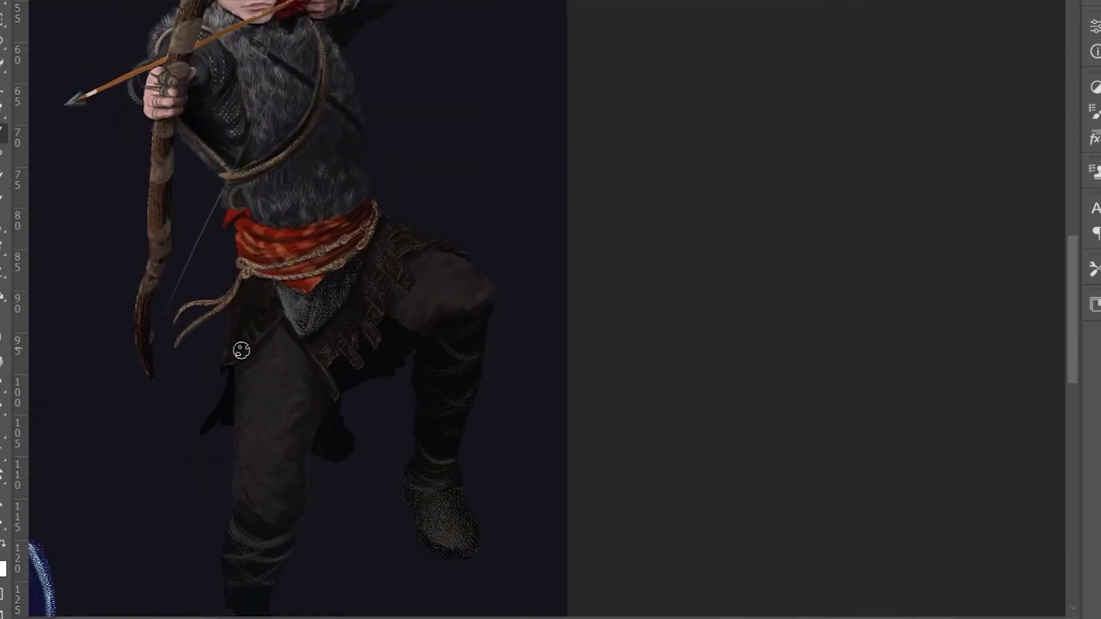
# - Add the snowy forest background with lightning behind the figures and paint fur strands along the wolf's outer edge
pyautogui.scroll(-1, 296, 384)
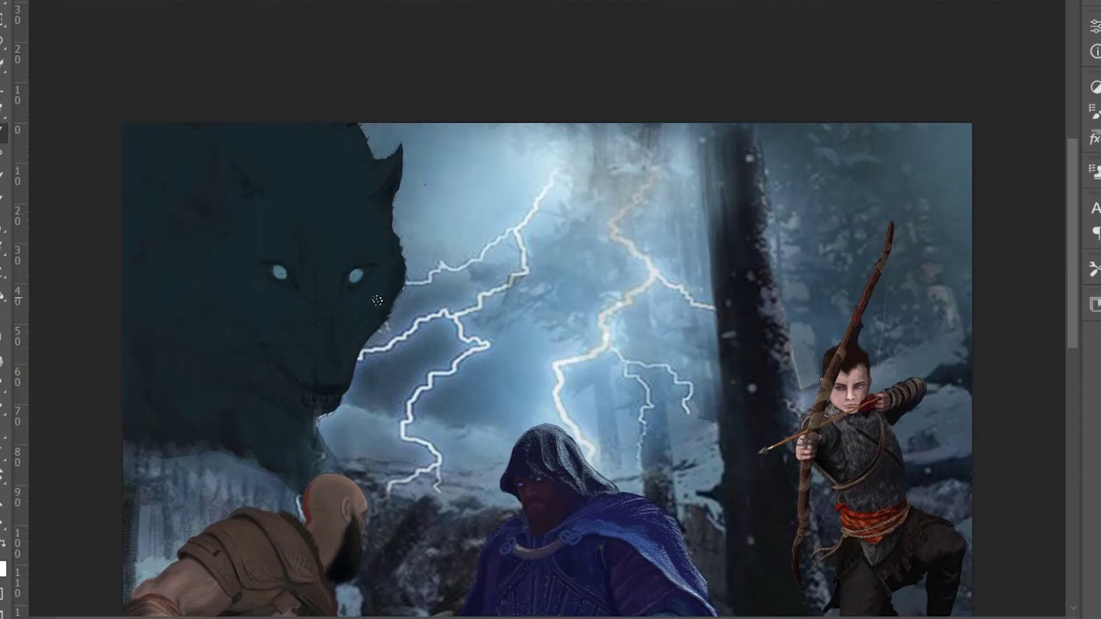
pyautogui.moveTo(396, 266)
pyautogui.mouseDown()
pyautogui.moveTo(403, 309)
pyautogui.moveTo(359, 362)
pyautogui.mouseUp()
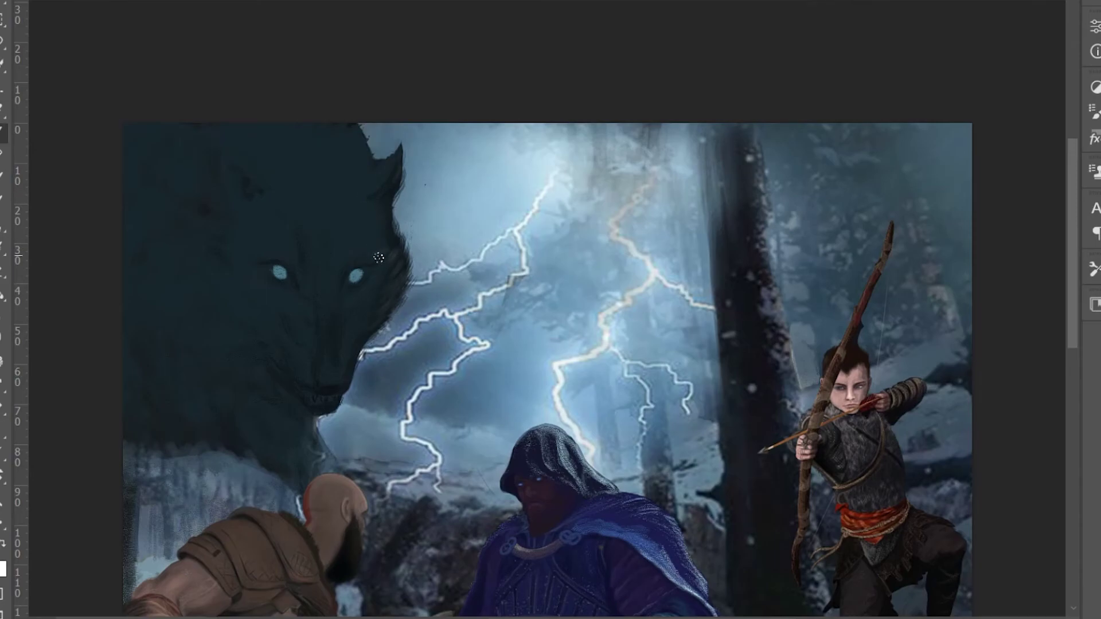
pyautogui.moveTo(404, 140)
pyautogui.mouseDown()
pyautogui.moveTo(381, 316)
pyautogui.moveTo(410, 269)
pyautogui.moveTo(336, 411)
pyautogui.moveTo(326, 216)
pyautogui.mouseUp()
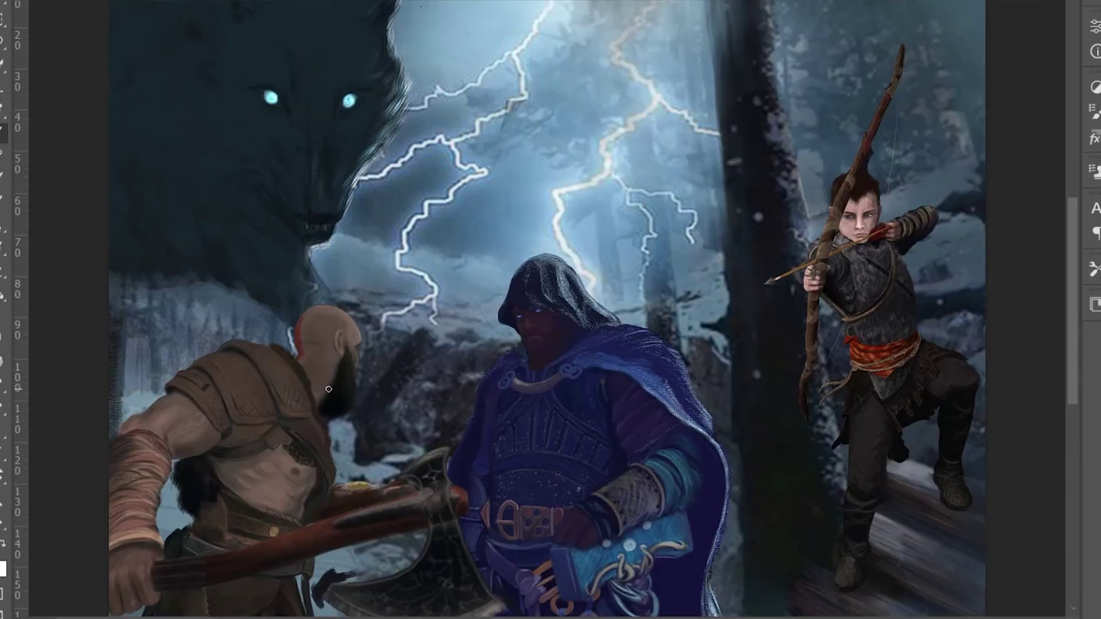
# - Add pale lightning rim light to the fur along the wolf's ear, cheek and jaw
pyautogui.hotkey('ctrl', '-')
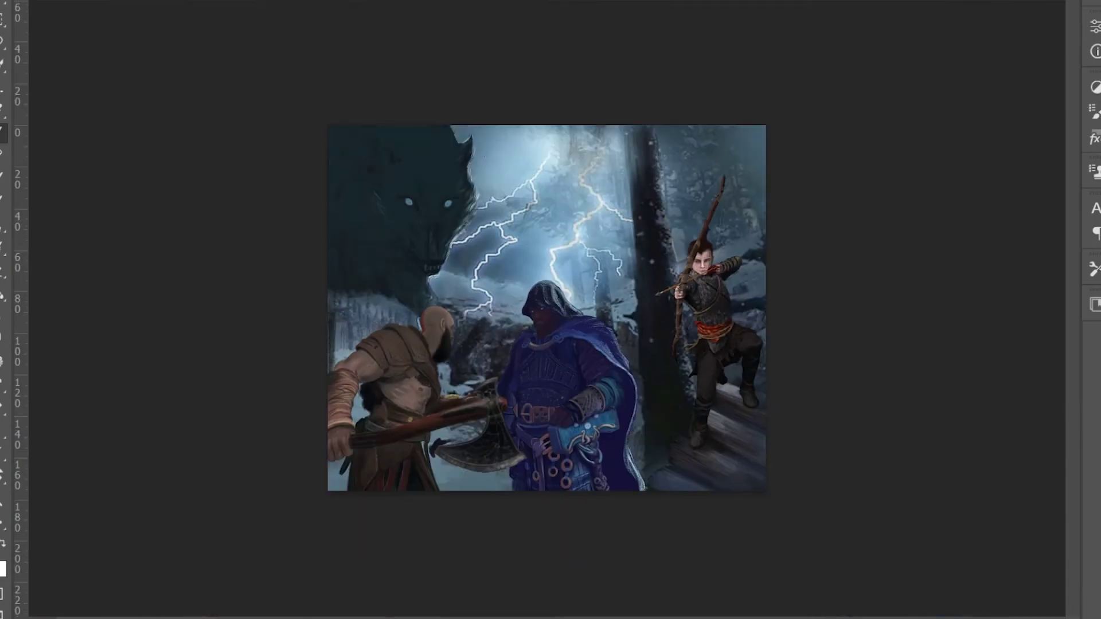
pyautogui.hotkey('ctrl', '+')
pyautogui.moveTo(487, 26)
pyautogui.mouseDown()
pyautogui.moveTo(512, 77)
pyautogui.moveTo(471, 80)
pyautogui.mouseUp()
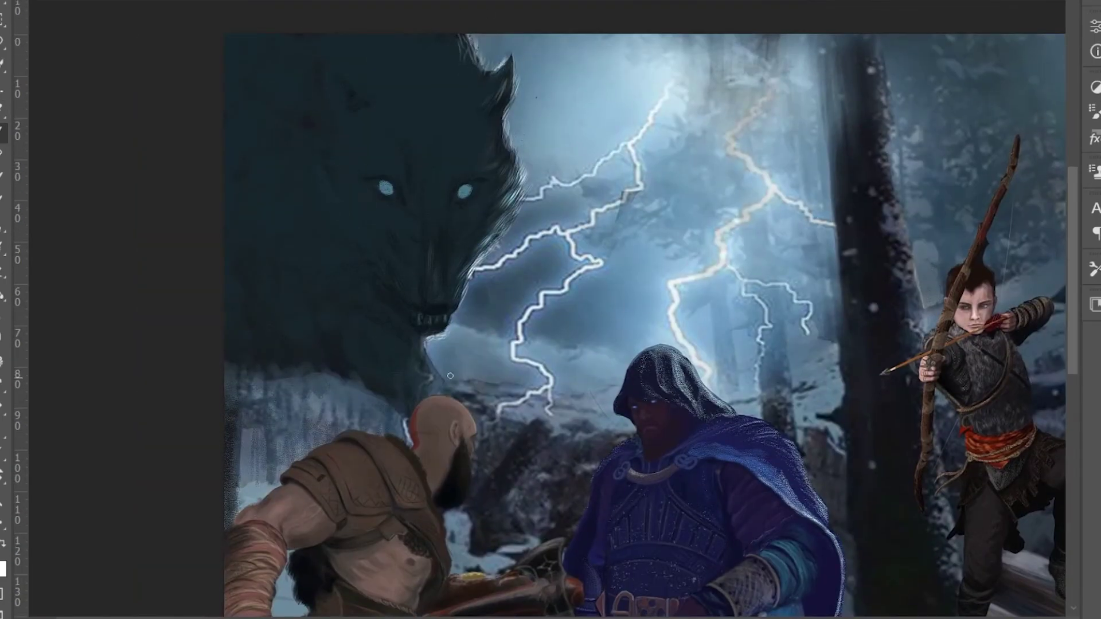
pyautogui.hotkey('ctrl', '-')
pyautogui.hotkey('ctrl', '+')
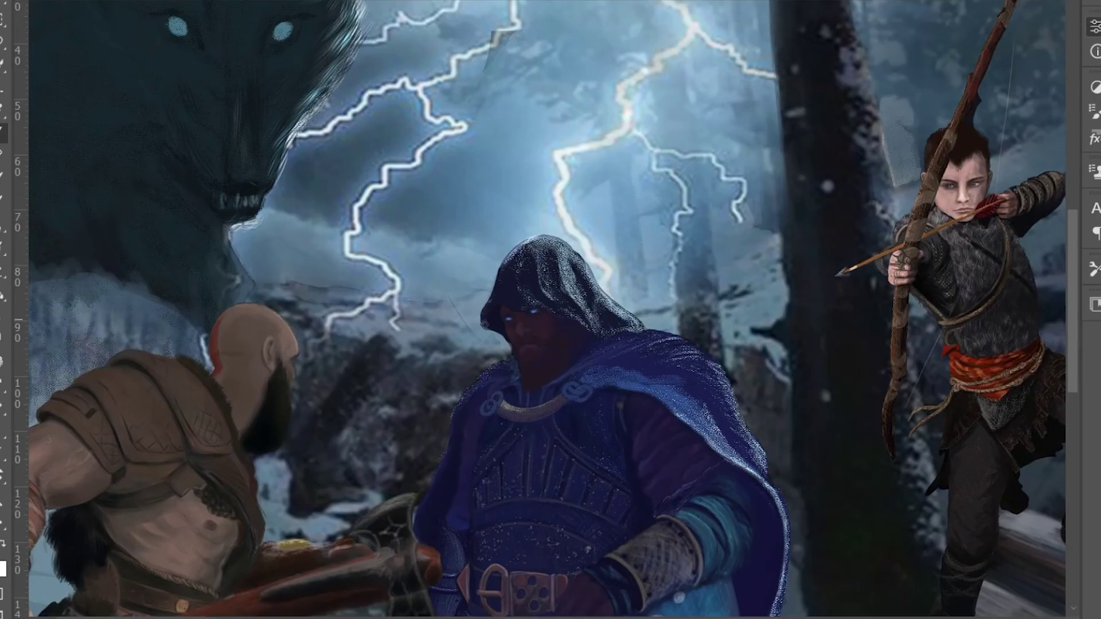
# - Paint bright electric-blue glow on the hooded figure's hammer and make his eyes glow
pyautogui.scroll(-5, 439, 466)
pyautogui.moveTo(580, 379)
pyautogui.mouseDown()
pyautogui.moveTo(717, 355)
pyautogui.moveTo(688, 402)
pyautogui.moveTo(671, 389)
pyautogui.mouseUp()
pyautogui.hotkey('ctrl', '-')
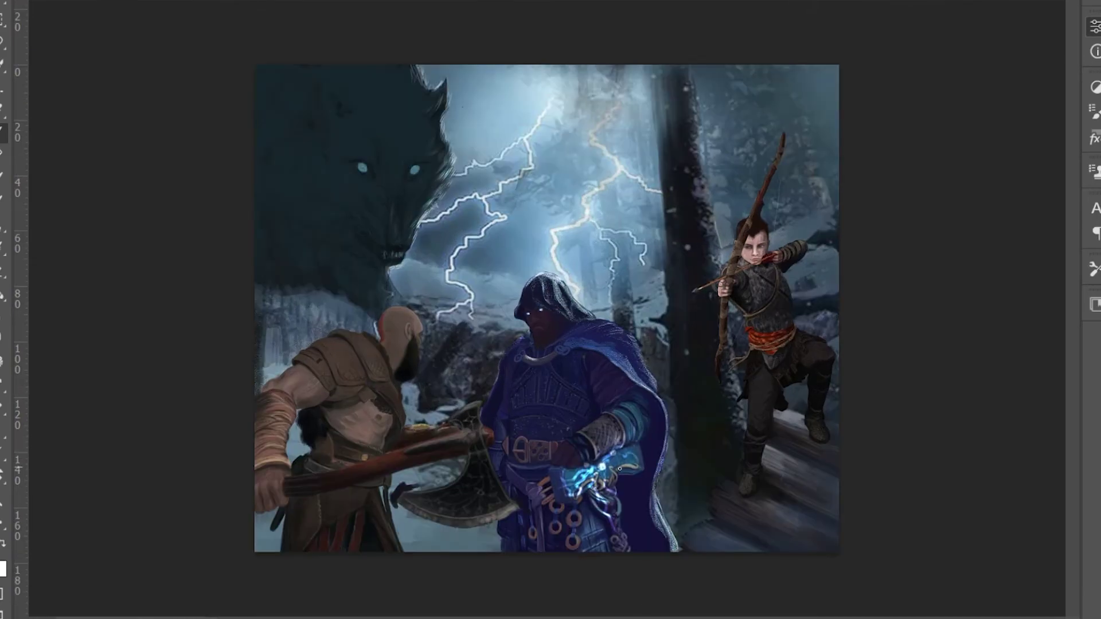
# - Brighten the axe blade's upper edge with light highlights and erase the stray dark patch at its lower tip
pyautogui.hotkey('ctrl', '-')
pyautogui.hotkey('ctrl', '+')
pyautogui.hotkey('ctrl', '+')
pyautogui.hotkey('ctrl', '+')
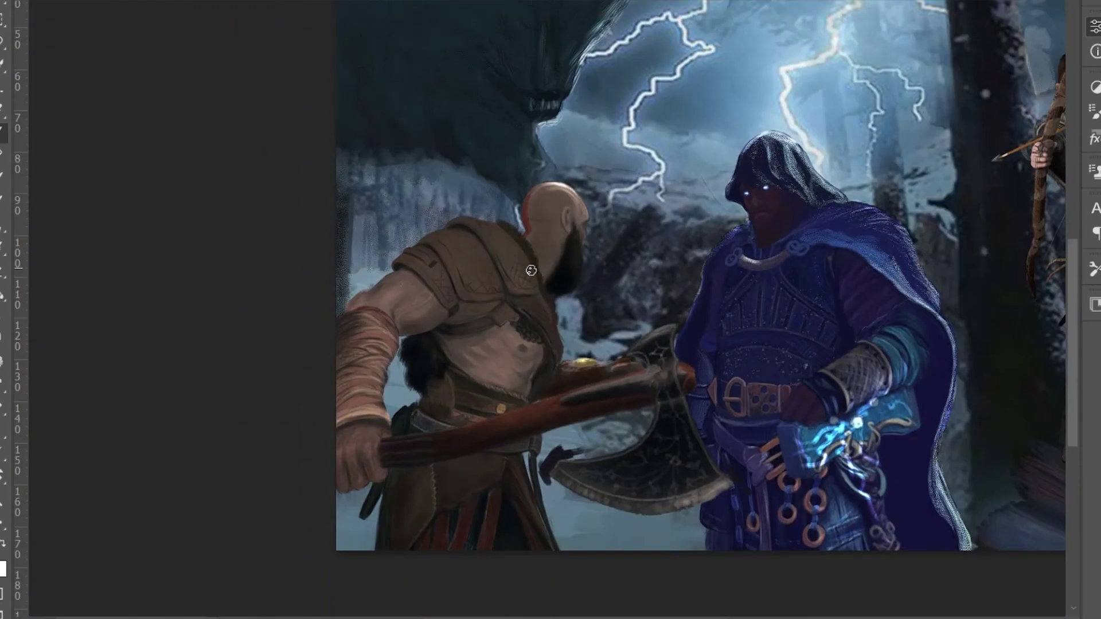
pyautogui.moveTo(633, 344)
pyautogui.mouseDown()
pyautogui.moveTo(674, 325)
pyautogui.moveTo(679, 352)
pyautogui.mouseUp()
pyautogui.press('e')
pyautogui.moveTo(559, 456); pyautogui.dragTo(578, 448)
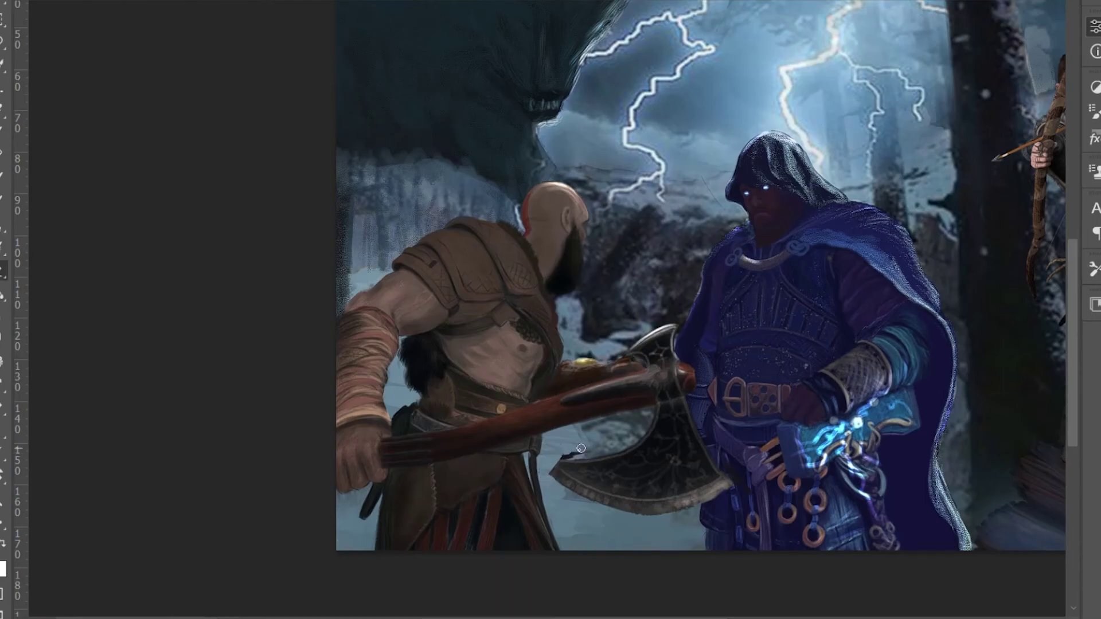
pyautogui.hotkey('ctrl', '+')
pyautogui.hotkey('ctrl', '-')
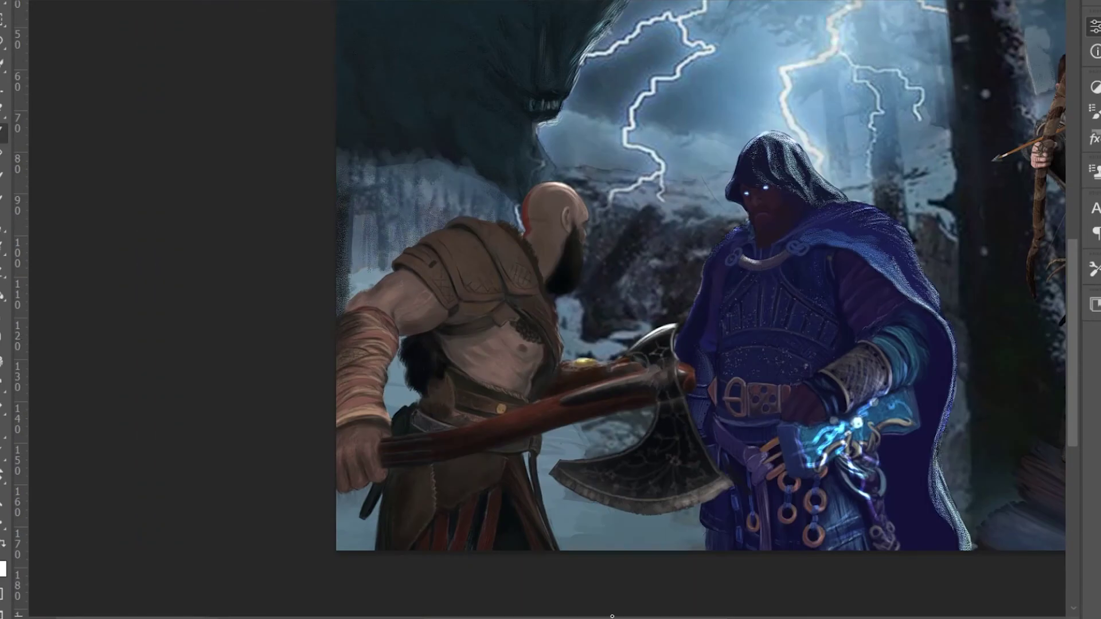
# - Add bright highlights to the archer's arrow, bow and front hand, and lighten the lower bowstring
pyautogui.hotkey('ctrl', '-')
pyautogui.hotkey('ctrl', '-')
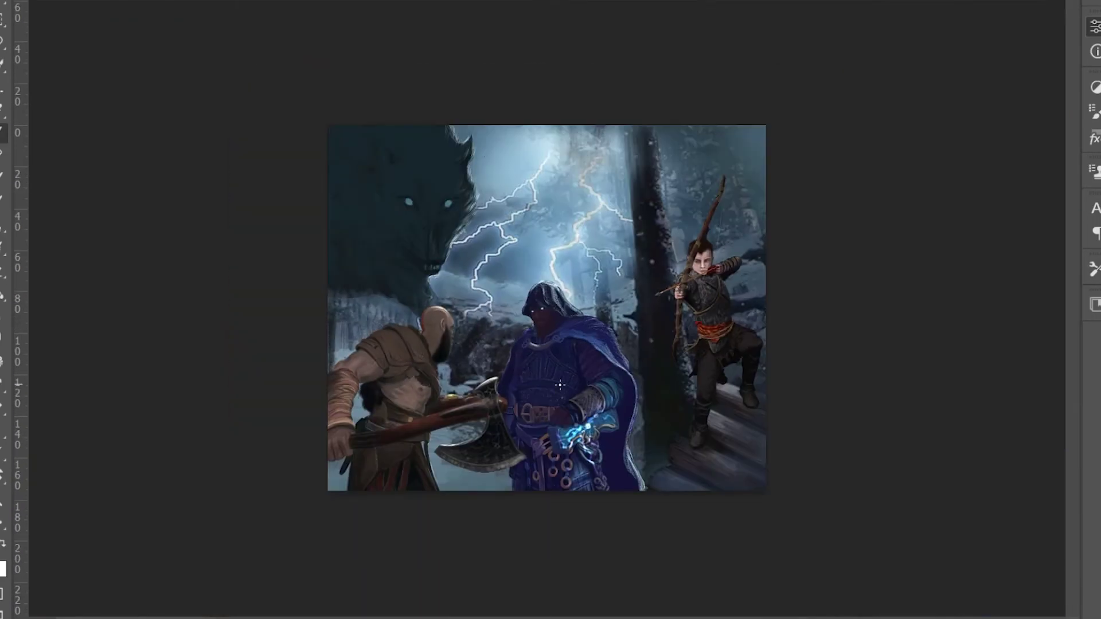
pyautogui.hotkey('ctrl', '+')
pyautogui.hotkey('ctrl', '+')
pyautogui.moveTo(403, 249); pyautogui.dragTo(487, 172)
pyautogui.moveTo(507, 126); pyautogui.dragTo(461, 324)
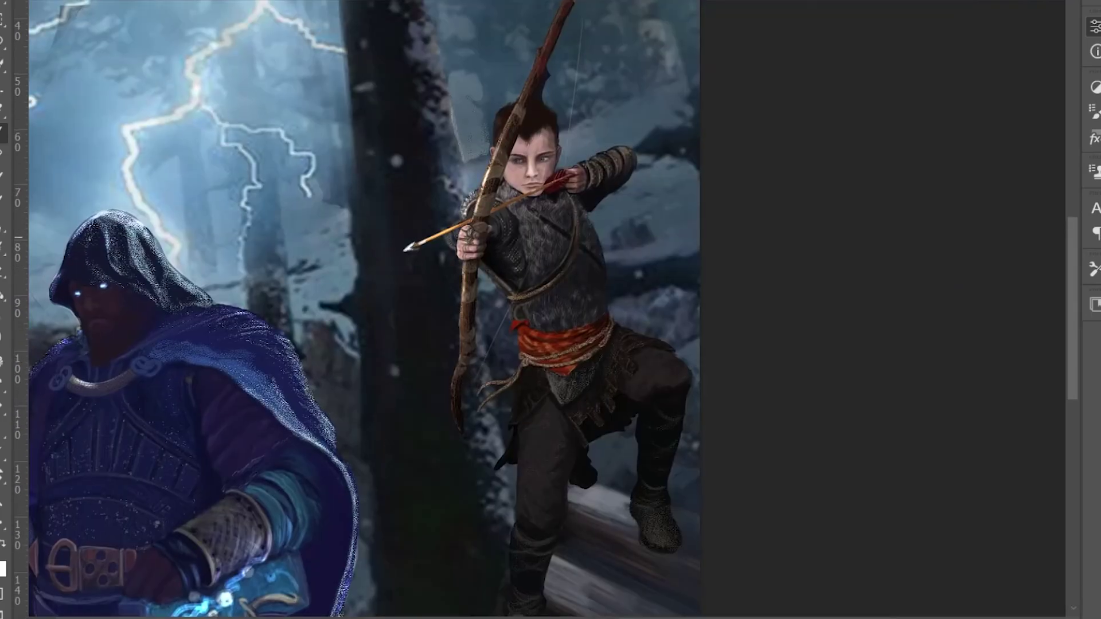
pyautogui.moveTo(479, 376); pyautogui.dragTo(512, 303)
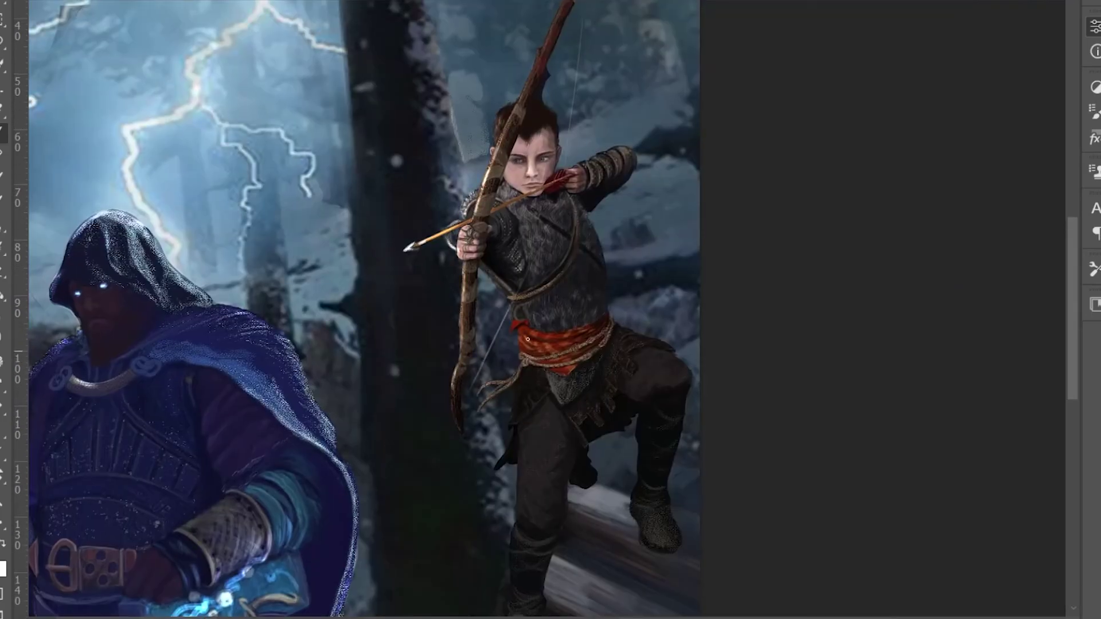
pyautogui.hotkey('ctrl', '0')
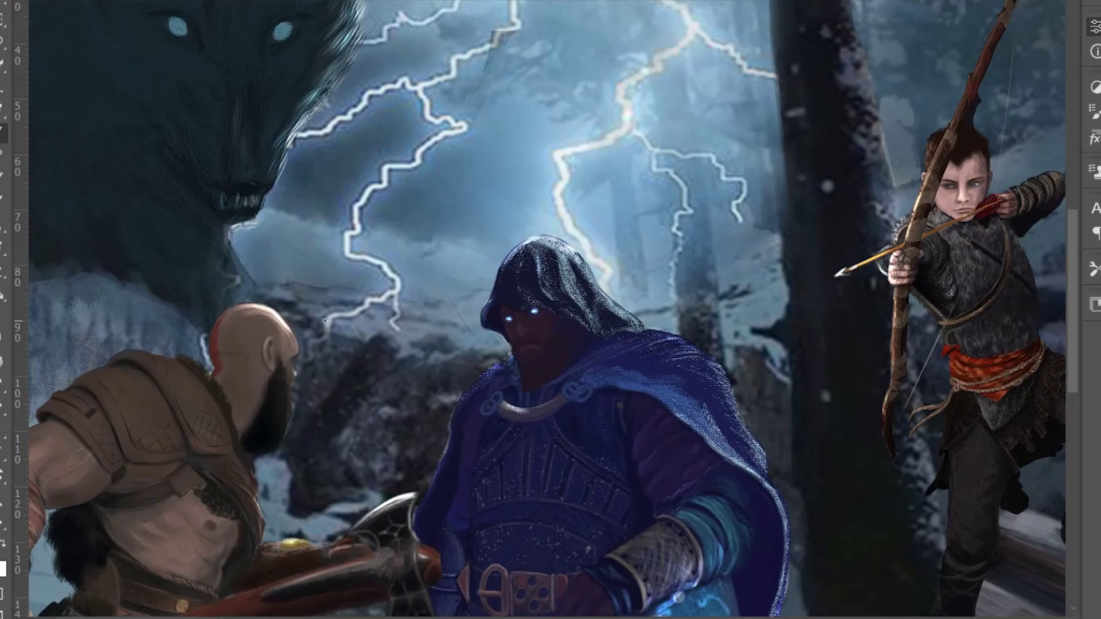
pyautogui.hotkey('ctrl', '-')
pyautogui.hotkey('ctrl', '-')
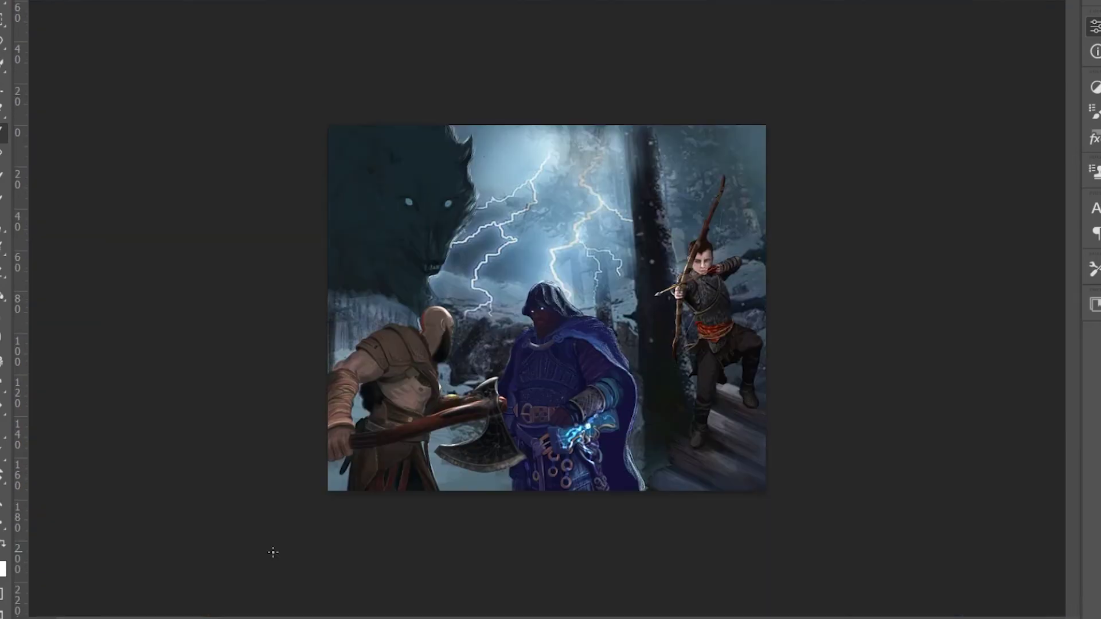
# - Review the whole composition and the figures up close, with the hooded figure hidden to expose the background
pyautogui.scroll(3, 582, 518)
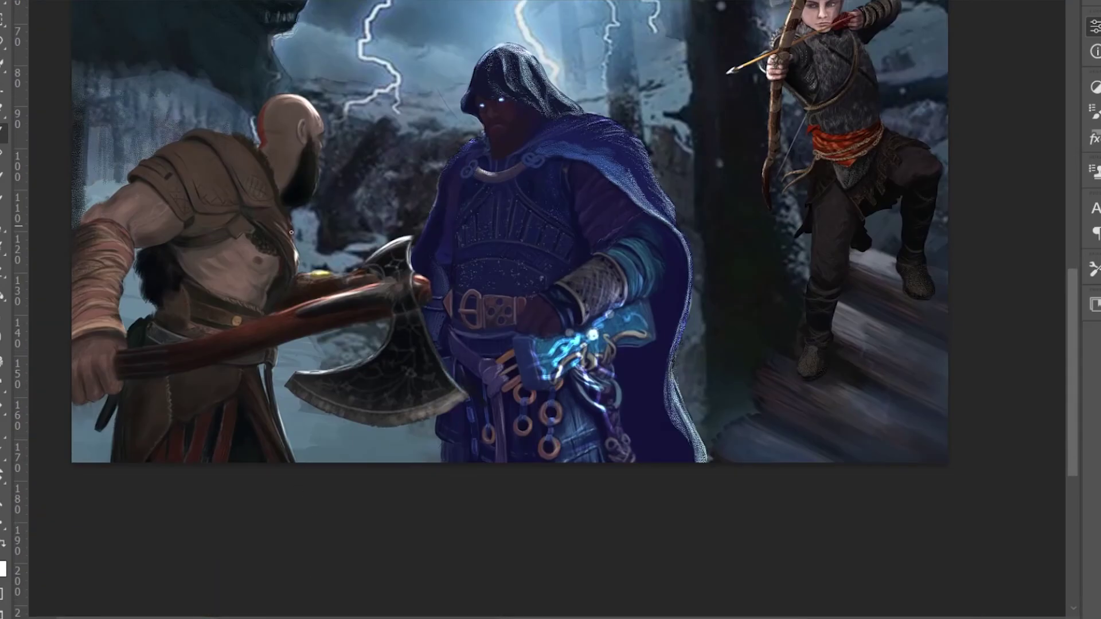
pyautogui.hotkey('ctrl', '0')
pyautogui.scroll(3, 668, 471)
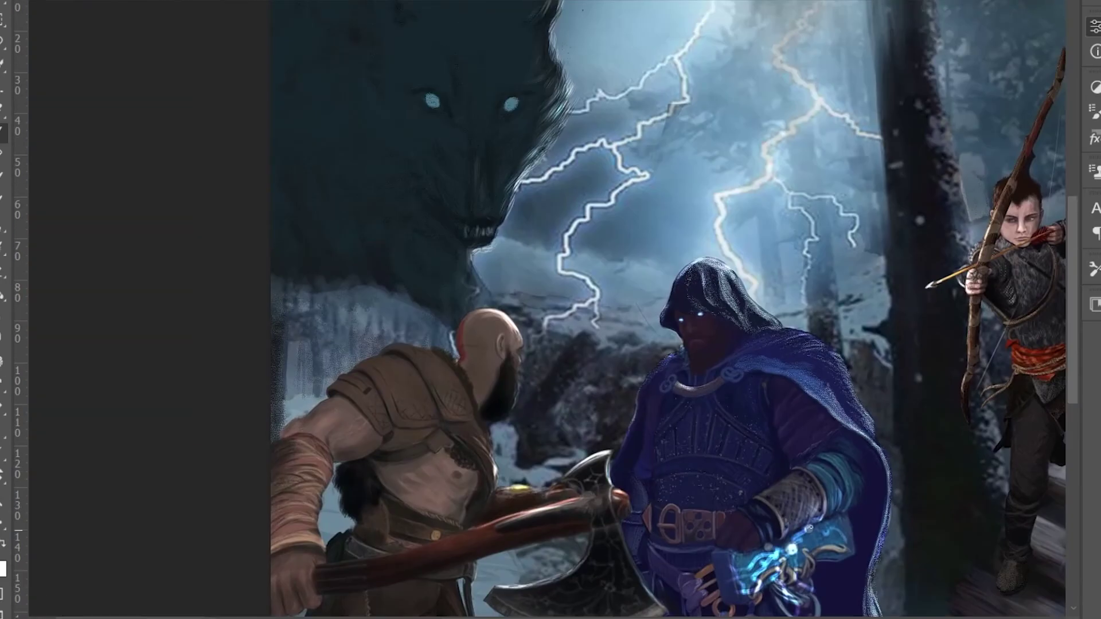
pyautogui.hotkey('ctrl', '-')
pyautogui.hotkey('ctrl', '-')
pyautogui.hotkey('ctrl', '0')
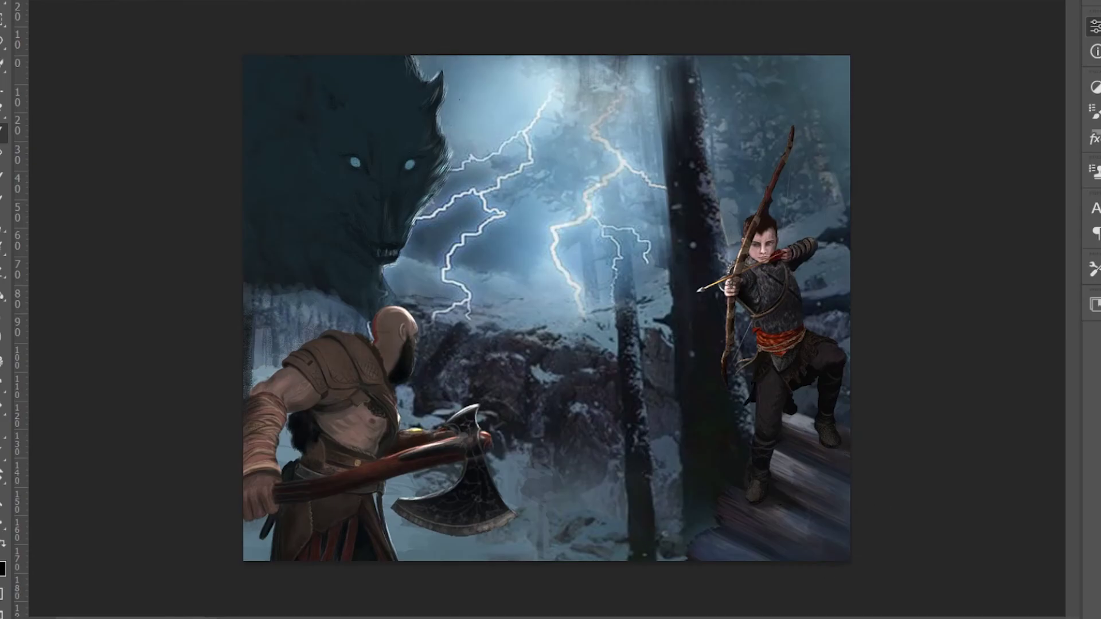
# - Refine the light and shadow on the archer's face with small brush strokes around the nose and forehead
pyautogui.scroll(5, 760, 252)
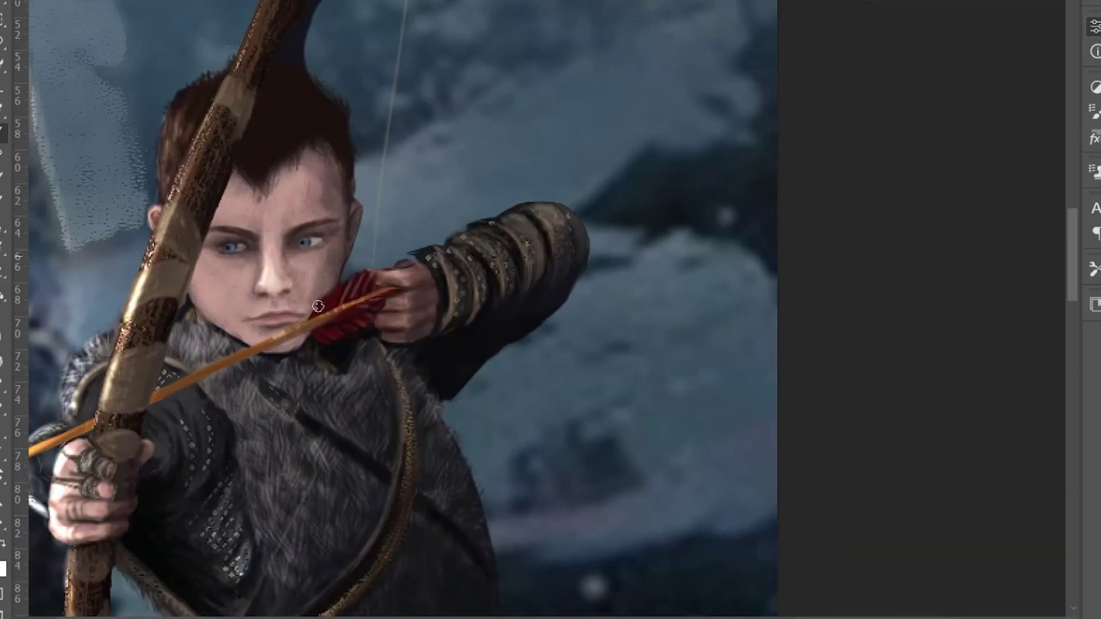
pyautogui.press('l')
pyautogui.press('b')
pyautogui.scroll(3, 270, 290)
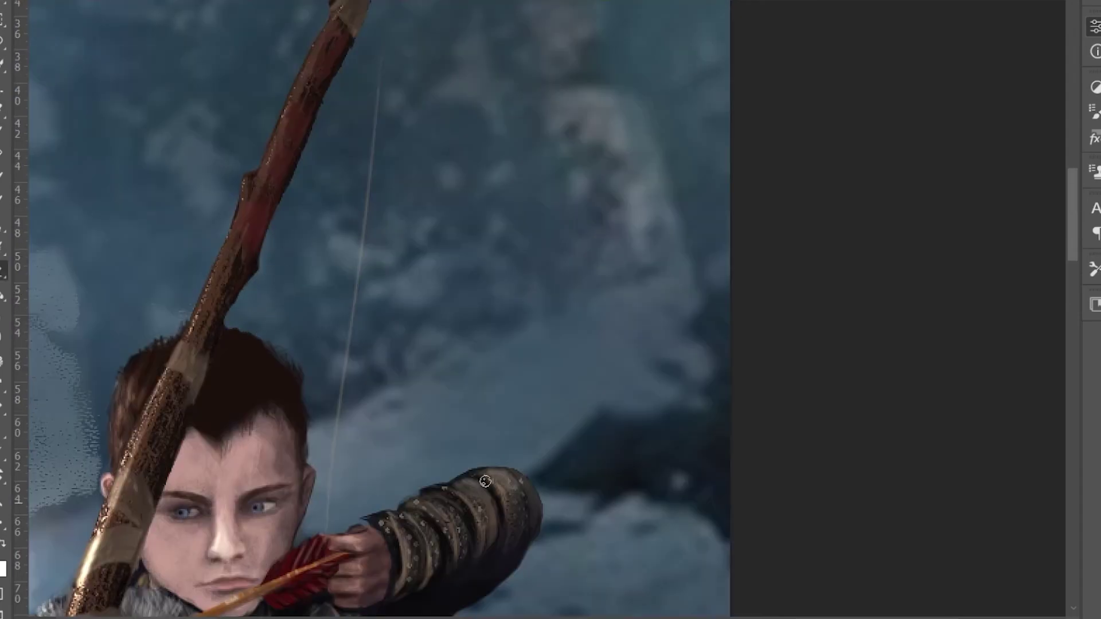
pyautogui.scroll(-3, 410, 379)
pyautogui.scroll(-5, 409, 378)
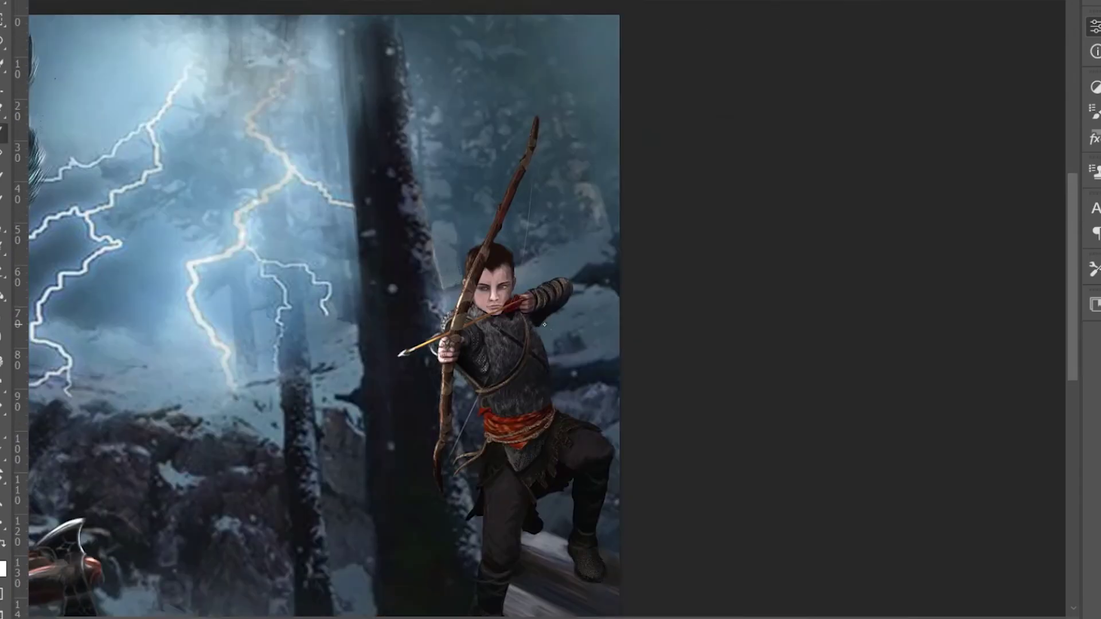
pyautogui.scroll(3, 466, 283)
pyautogui.scroll(-5, 447, 283)
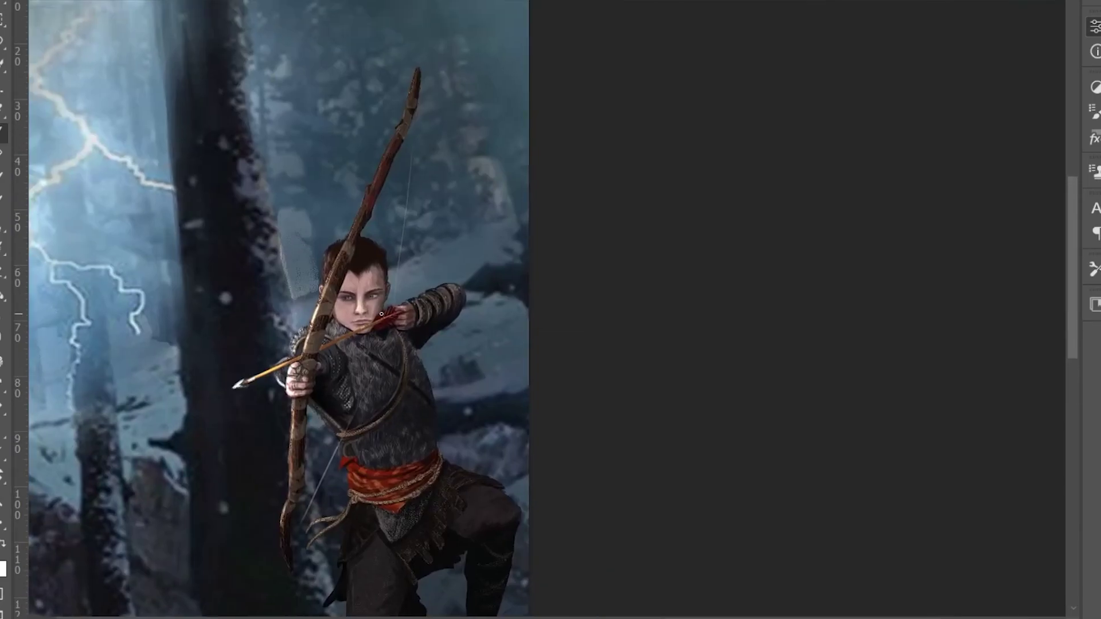
pyautogui.scroll(5, 344, 291)
pyautogui.scroll(-5, 284, 270)
pyautogui.scroll(5, 493, 314)
pyautogui.scroll(-4, 493, 314)
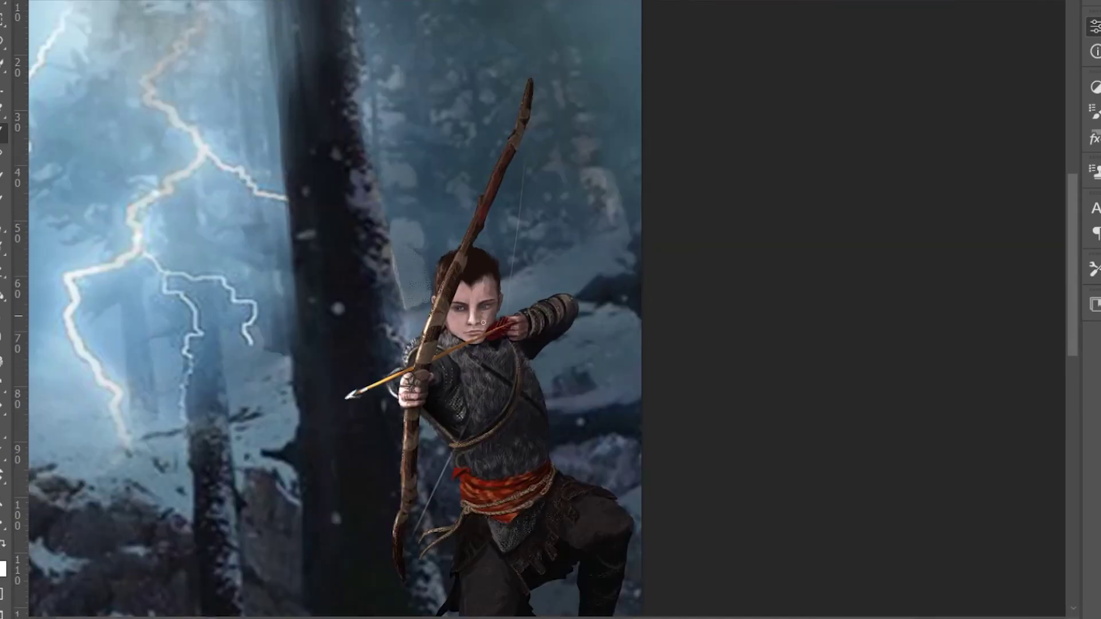
pyautogui.moveTo(481, 313); pyautogui.dragTo(473, 283)
pyautogui.scroll(-4, 482, 284)
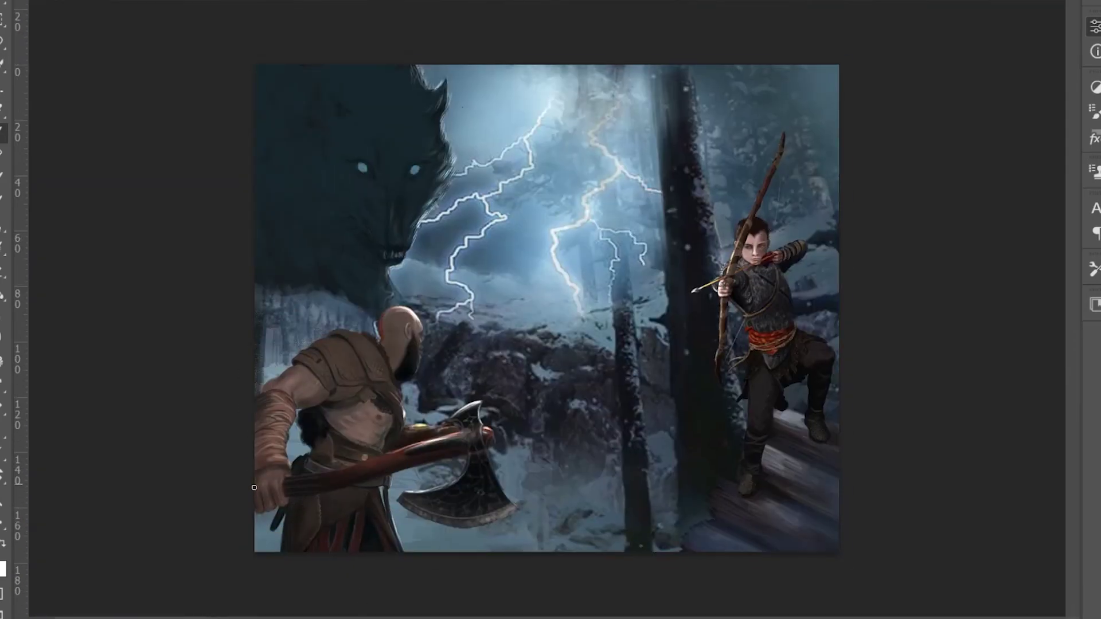
# - Darken the ledge and the archer's lower legs with large soft shadows and show the hooded figure again
pyautogui.scroll(2, 298, 373)
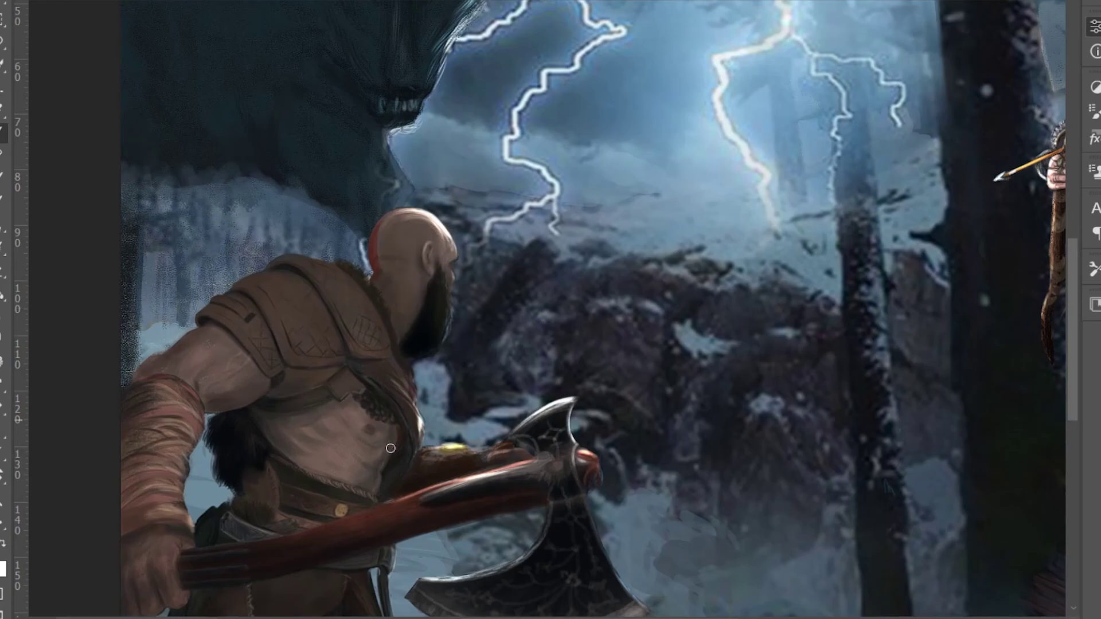
pyautogui.scroll(-3, 286, 316)
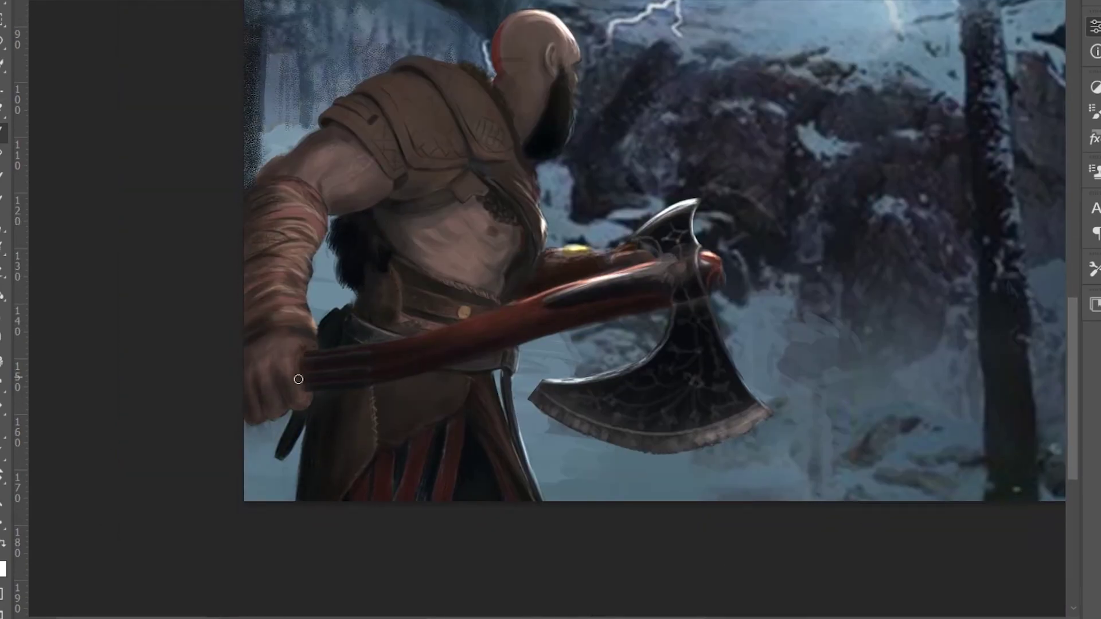
pyautogui.scroll(-2, 380, 576)
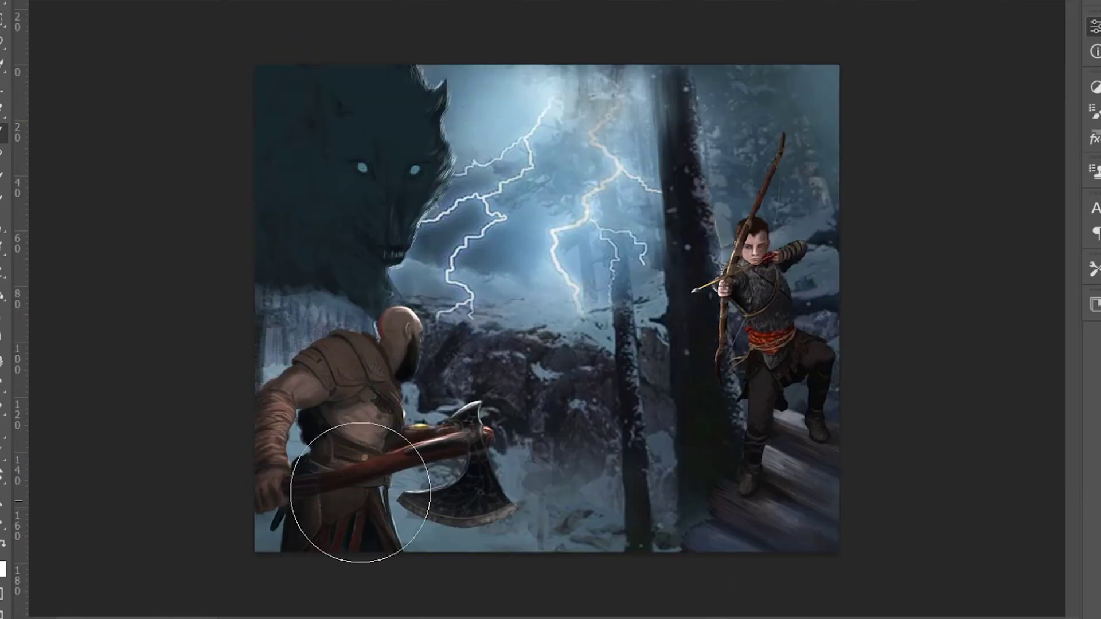
pyautogui.scroll(1, 792, 454)
pyautogui.scroll(-2, 828, 511)
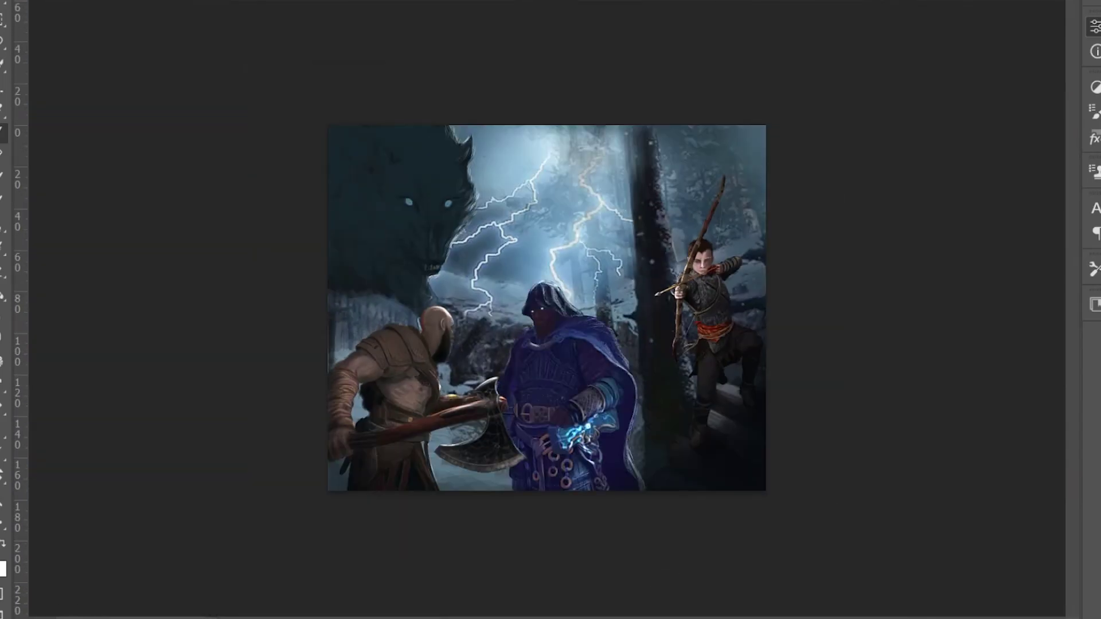
# - Deepen the shadows on the hooded figure's cloak and lower robe
pyautogui.scroll(4, 617, 518)
pyautogui.scroll(-1, 667, 420)
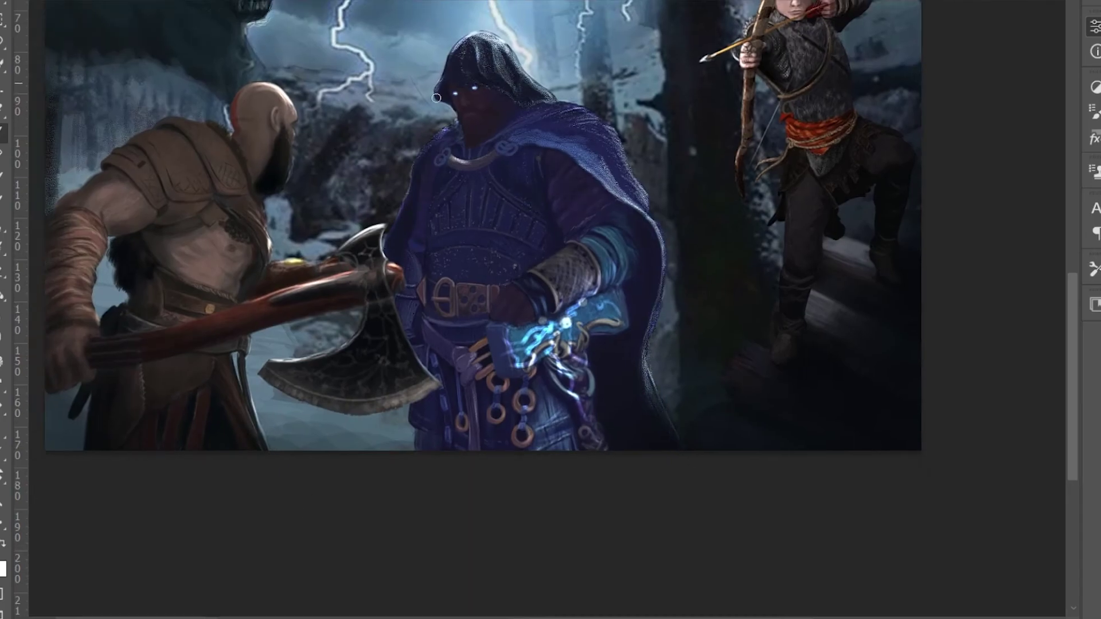
pyautogui.moveTo(484, 344); pyautogui.dragTo(462, 438)
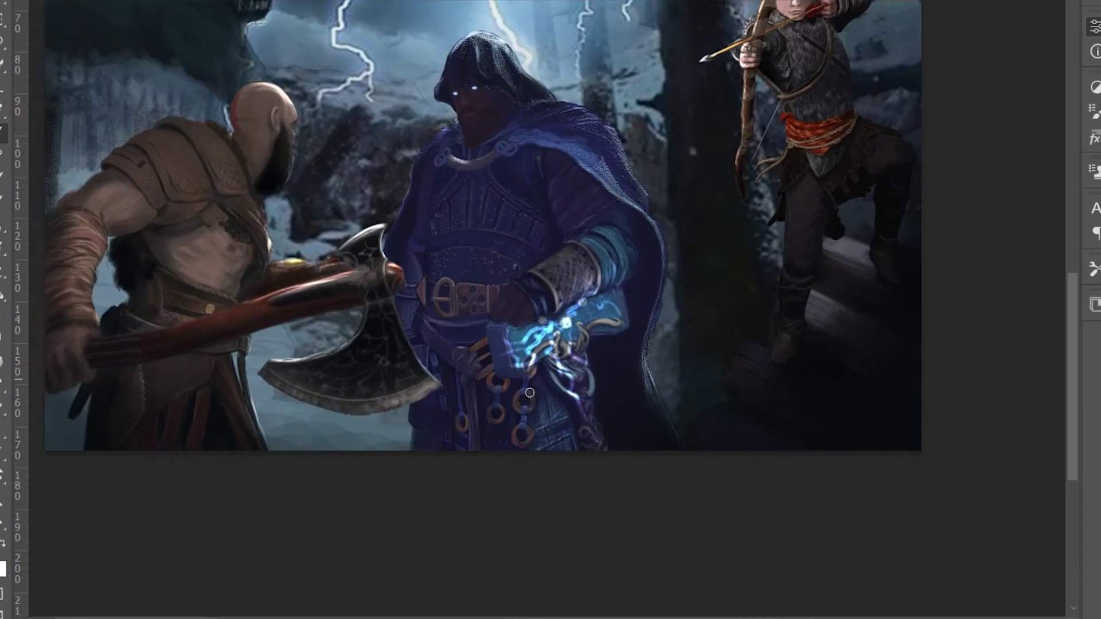
# - Check the painting's tonal values in grayscale and darken the wolf and the scene's left edge
pyautogui.hotkey('ctrl', 'y')
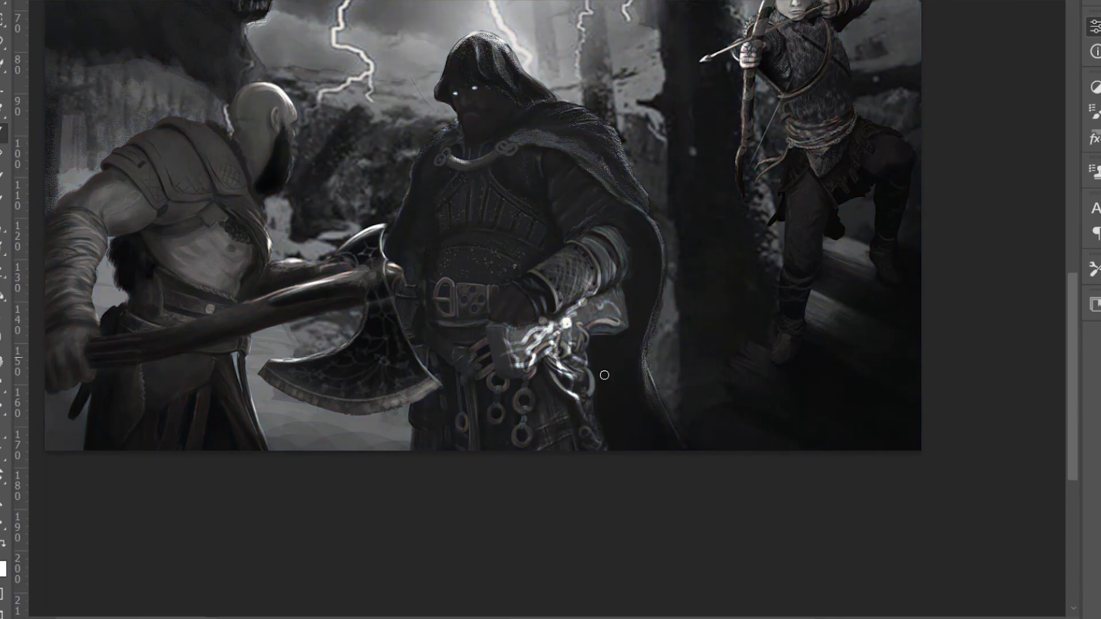
pyautogui.hotkey('ctrl', 'y')
pyautogui.hotkey('ctrl', '0')
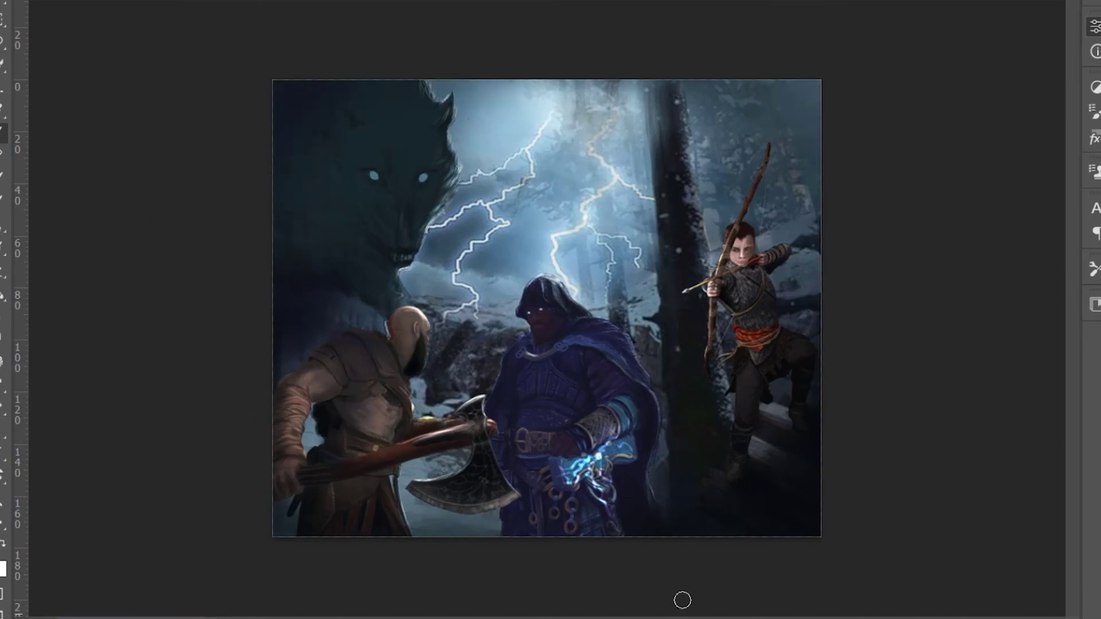
# - Mute the gold on the hooded figure's belt and chains, and paint glowing cyan light on the wolf's muzzle and fur
pyautogui.moveTo(599, 484); pyautogui.dragTo(619, 512)
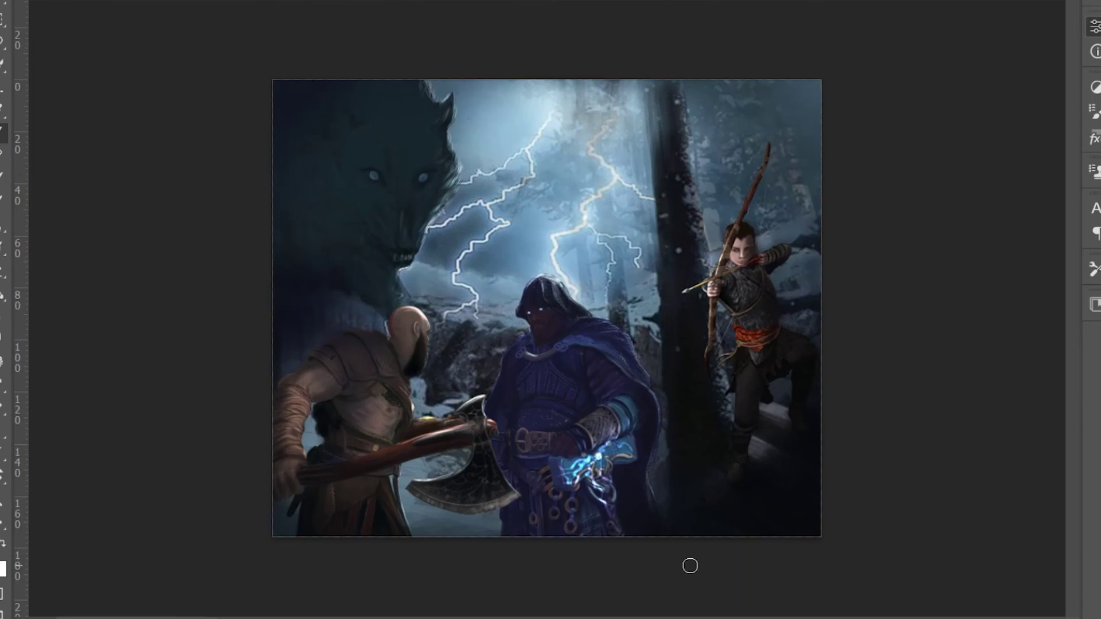
pyautogui.hotkey('ctrl', '-')
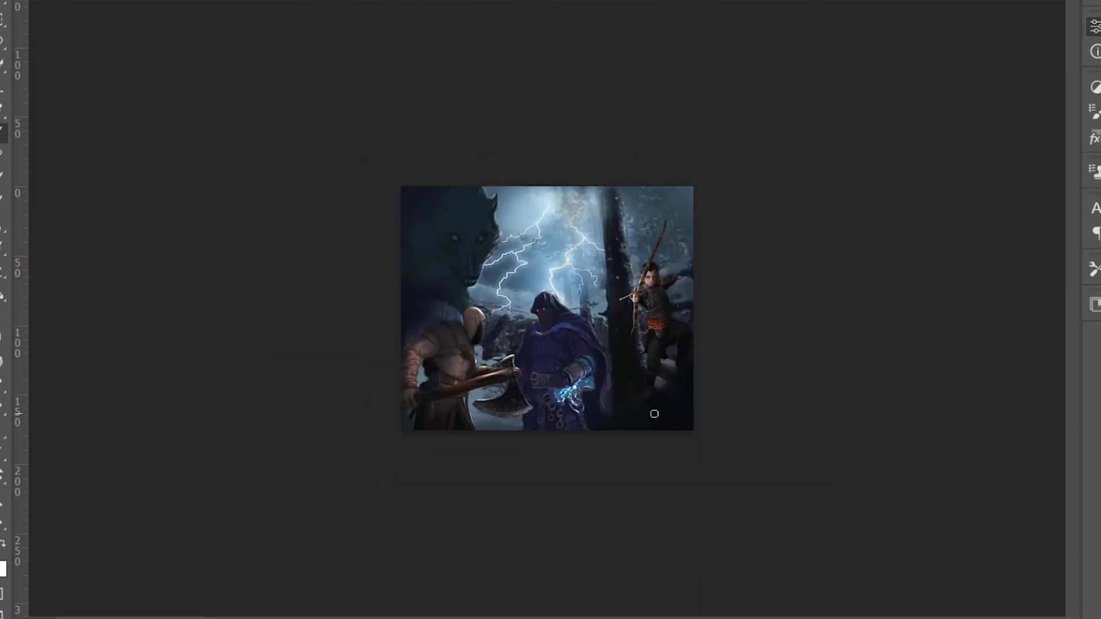
pyautogui.hotkey('ctrl', '+')
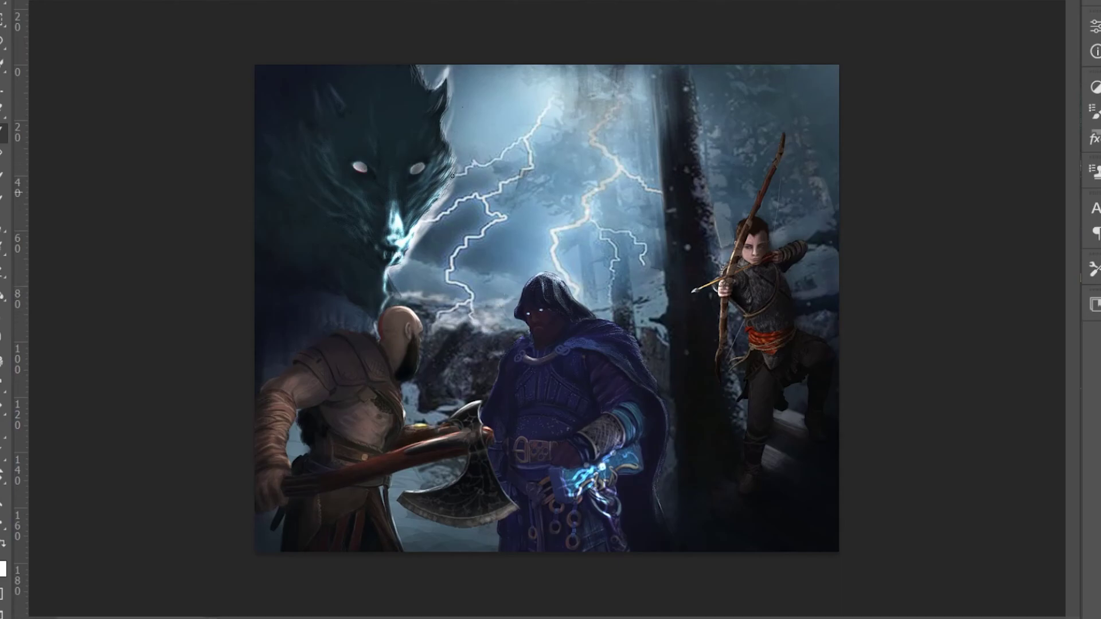
# - Paint pale lightning light along the left edge of the large tree trunk and on the thinner trunk behind it
pyautogui.moveTo(663, 81); pyautogui.dragTo(659, 280)
pyautogui.moveTo(669, 188); pyautogui.dragTo(669, 388)
pyautogui.moveTo(625, 223); pyautogui.dragTo(619, 356)
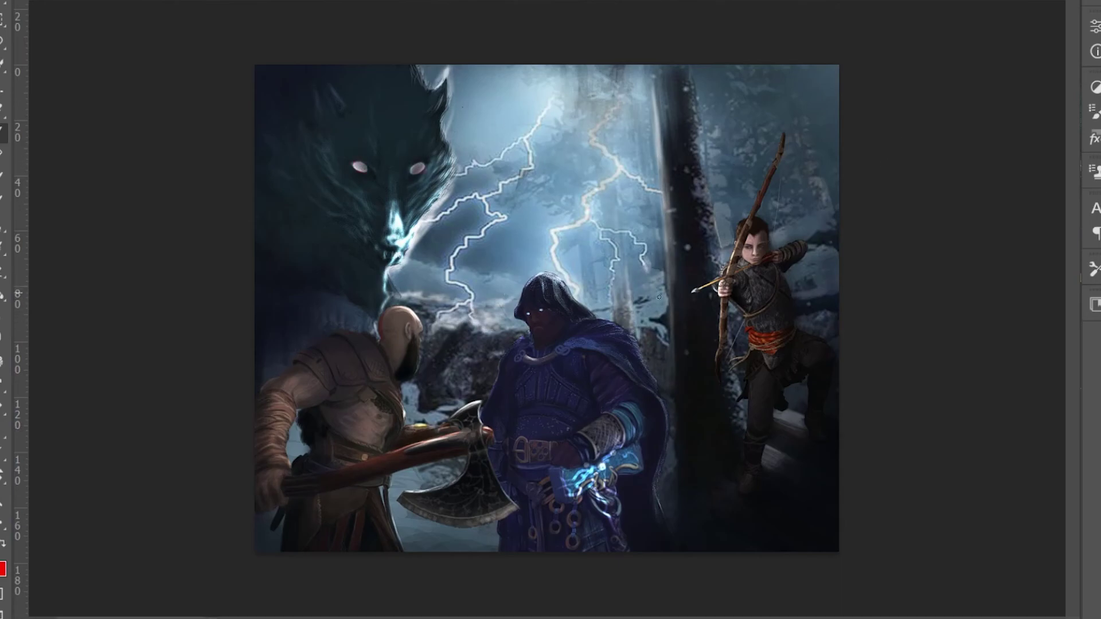
pyautogui.moveTo(648, 267); pyautogui.dragTo(591, 304)
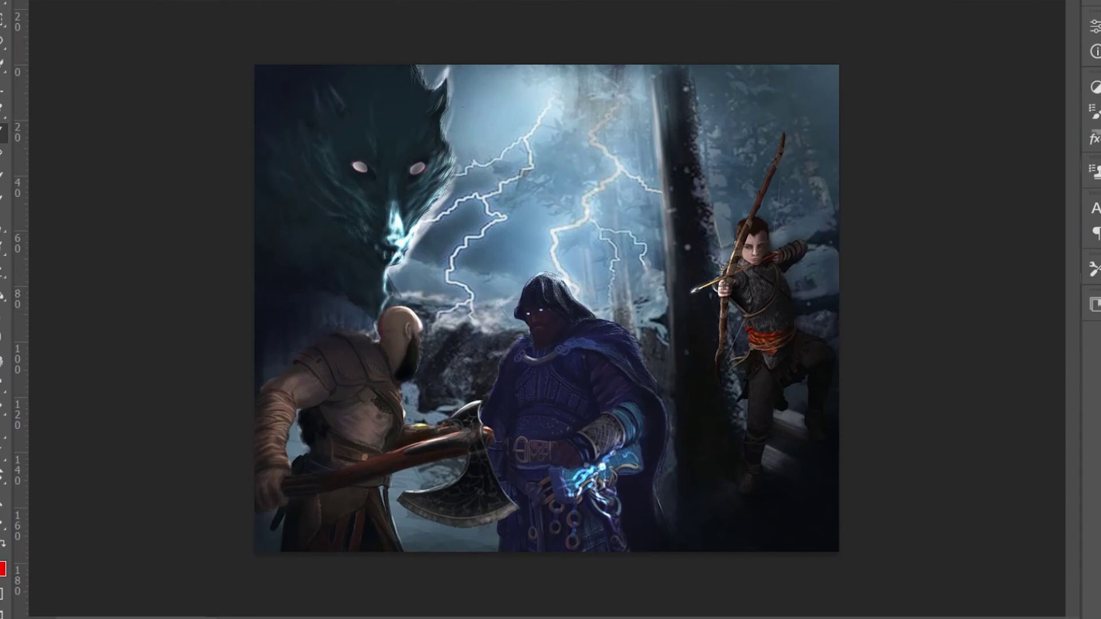
# - Shade the wolf's neck below the jaw into the dark background with a smaller brush, softening its lit edge
pyautogui.hotkey('ctrl', '+')
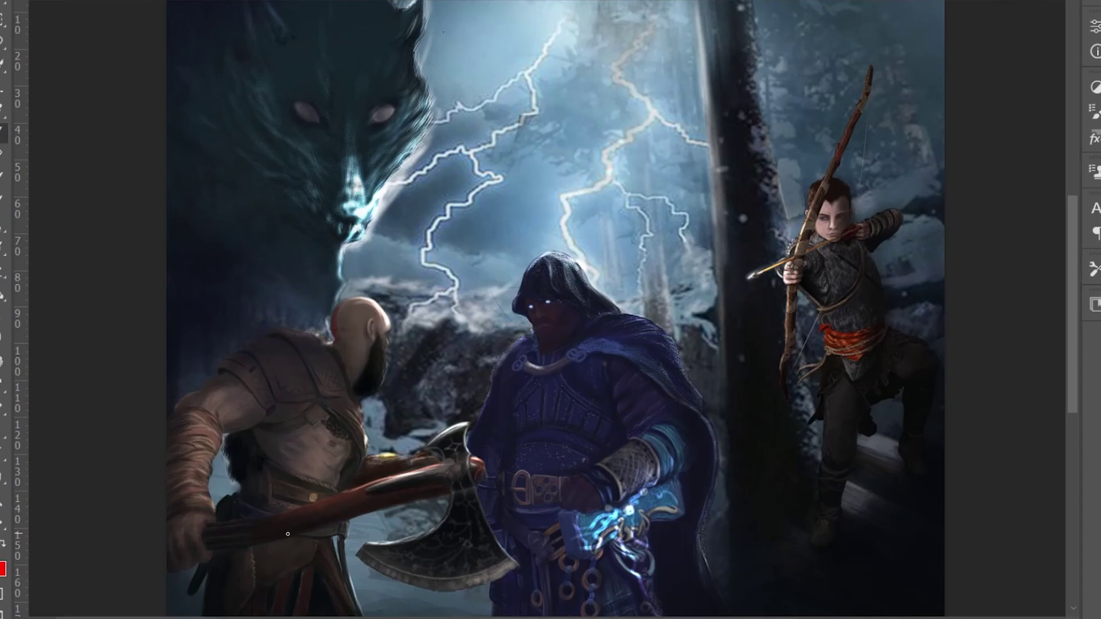
pyautogui.moveTo(339, 247)
pyautogui.mouseDown()
pyautogui.moveTo(315, 304)
pyautogui.moveTo(312, 253)
pyautogui.moveTo(304, 255)
pyautogui.mouseUp()
pyautogui.press('[')
pyautogui.press('[')
pyautogui.press('[')
pyautogui.moveTo(336, 290); pyautogui.dragTo(326, 251)
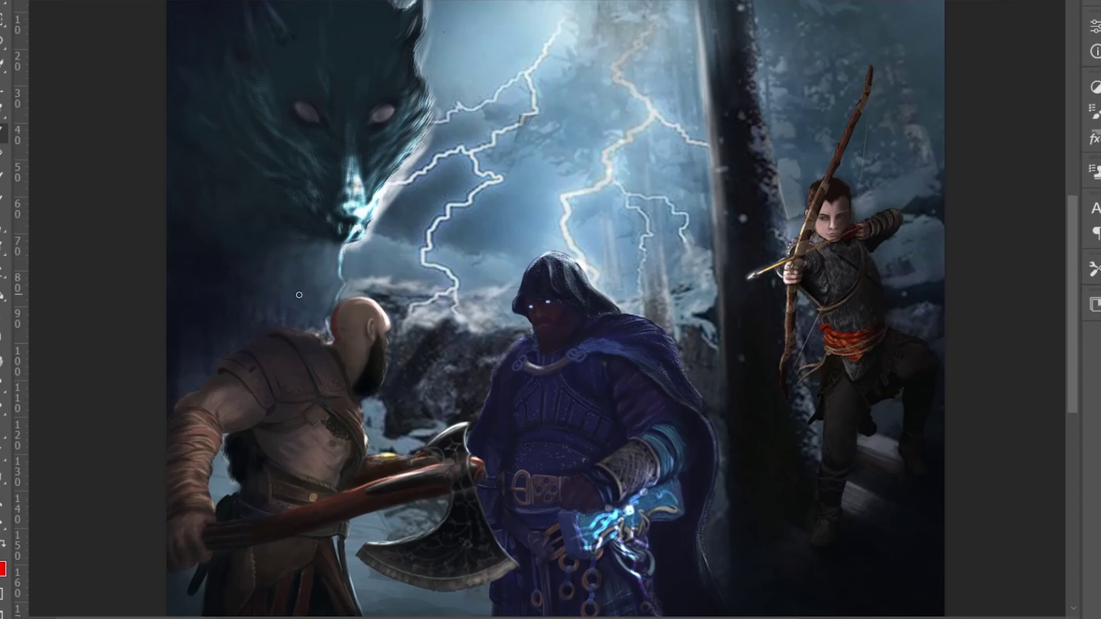